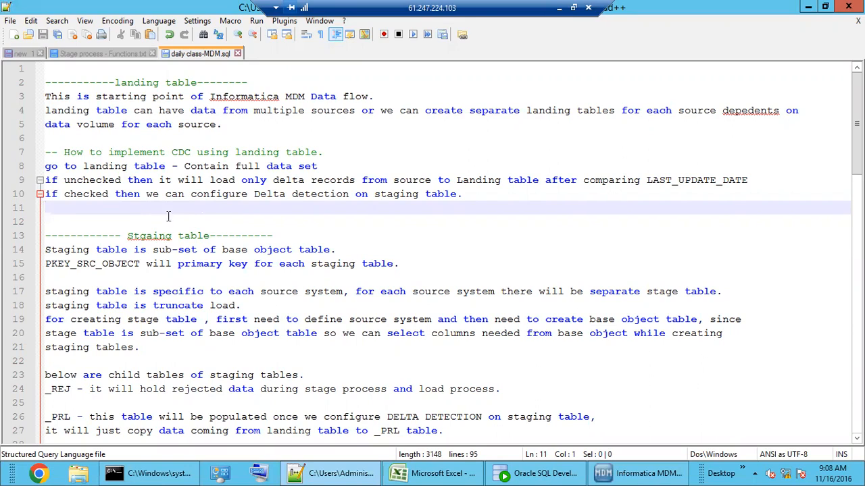
Step: Read the landing-table notes, highlighting 'Informatica MDM' and 'landing table', then switch to the Hub Console
left_click(126, 82)
left_click(123, 140)
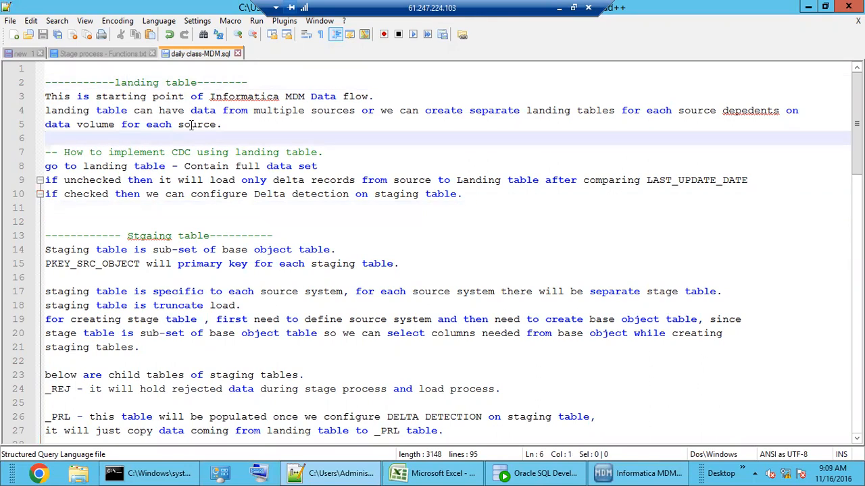
left_click_drag(234, 97, 373, 99)
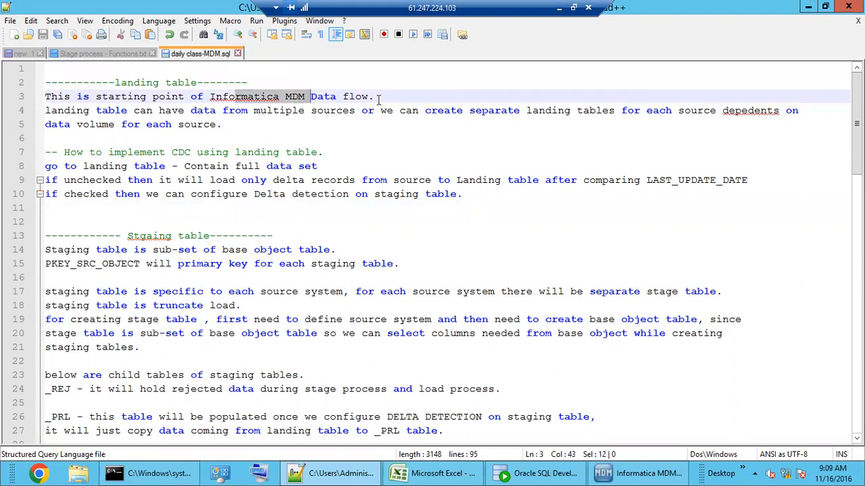
left_click(378, 98)
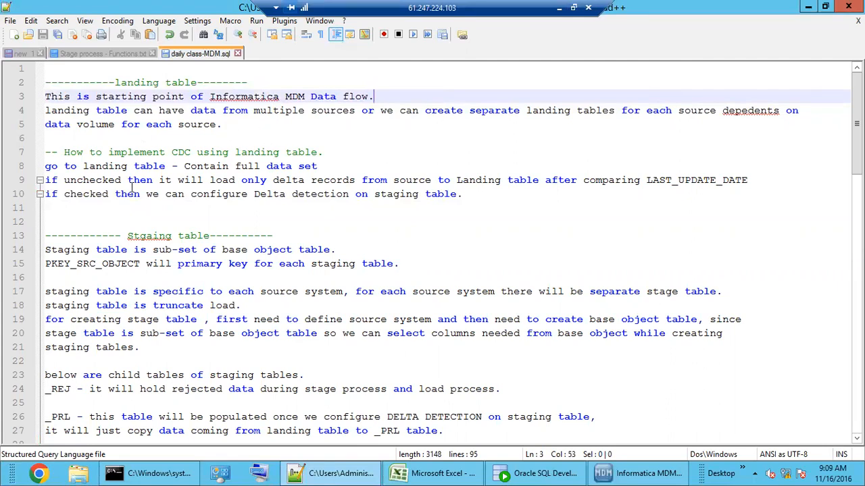
left_click_drag(242, 152, 310, 152)
left_click(261, 193)
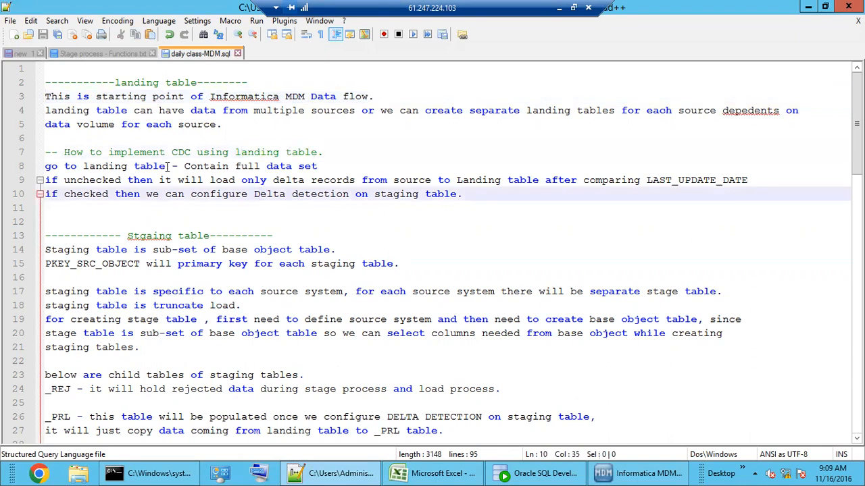
left_click(625, 476)
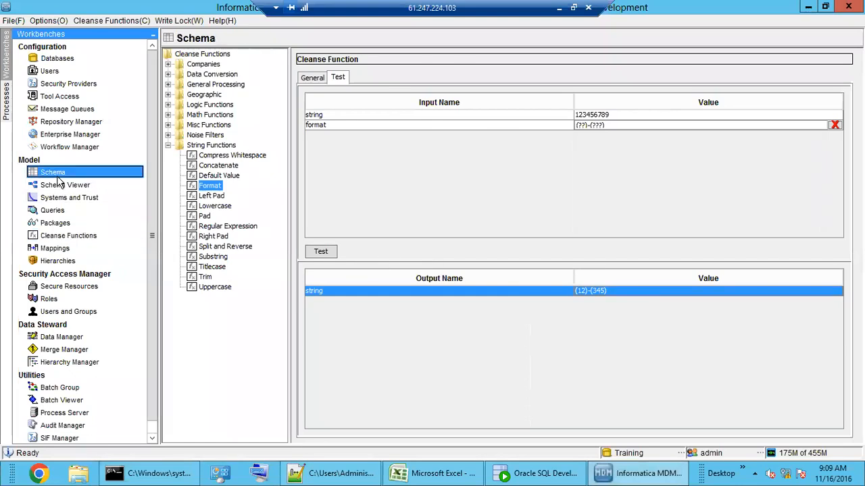
Step: Open the Schema workbench and show the L_CUST landing table's identity, with Contains Full Data Set checked
left_click(57, 173)
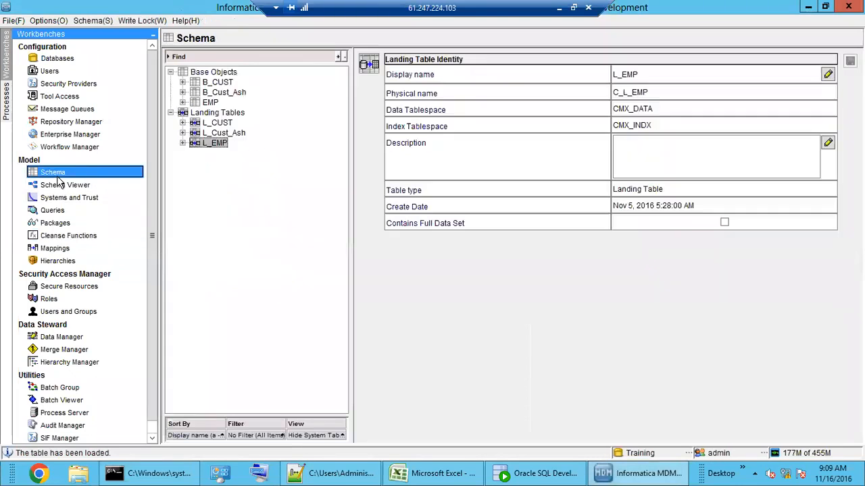
left_click(218, 123)
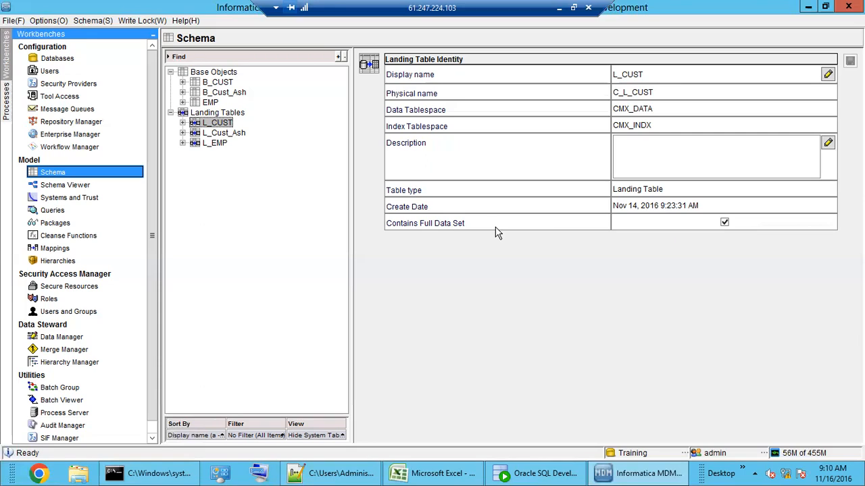
left_click(184, 124)
Step: Review L_CUST's columns, including Last Update Date and the system columns, then uncheck Contains Full Data Set
left_click(225, 135)
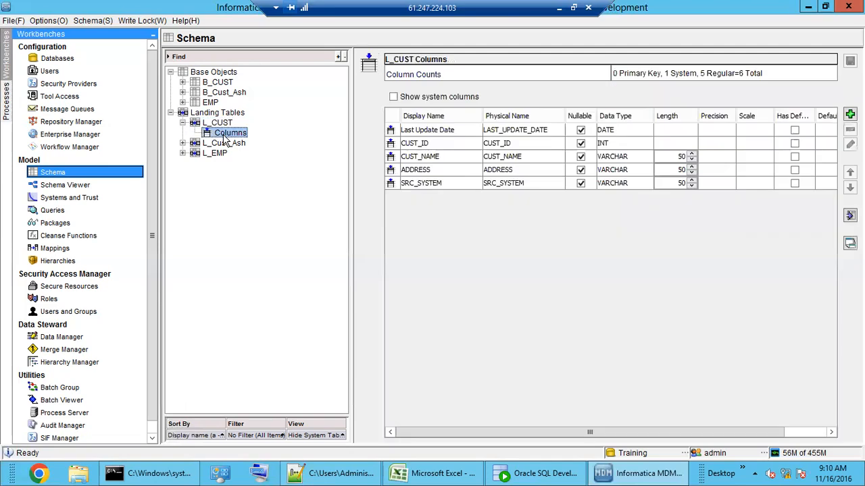
left_click(454, 133)
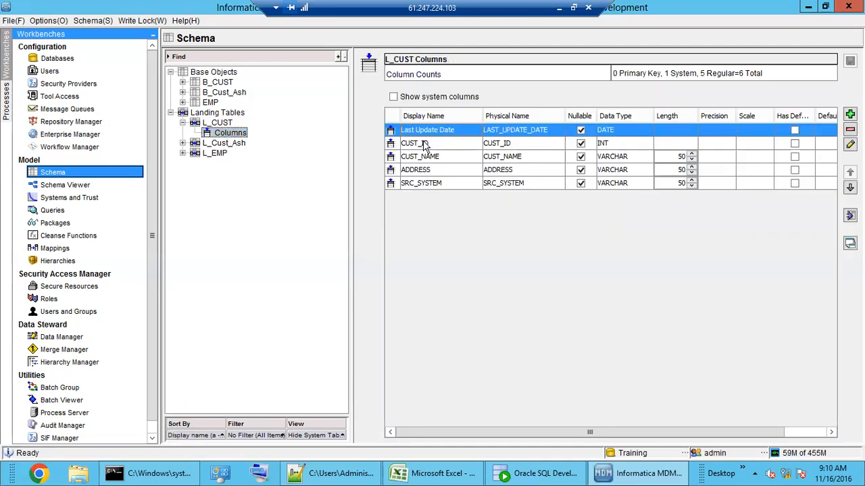
left_click(419, 98)
left_click(420, 98)
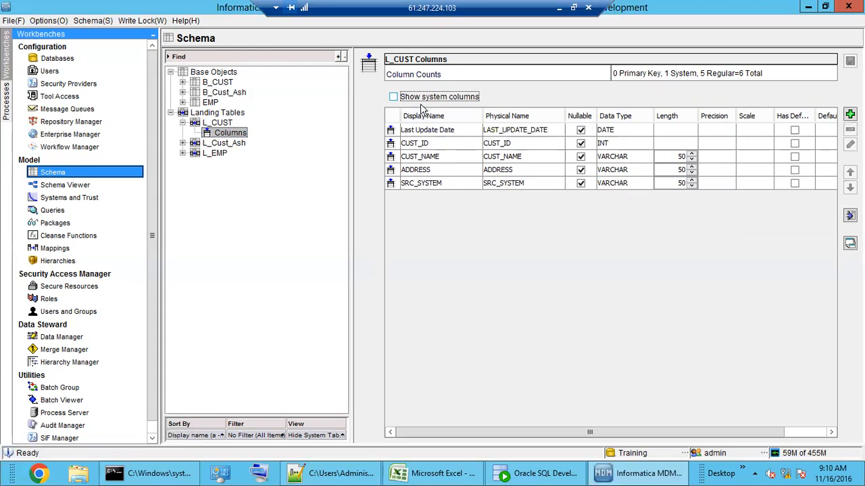
left_click(433, 131)
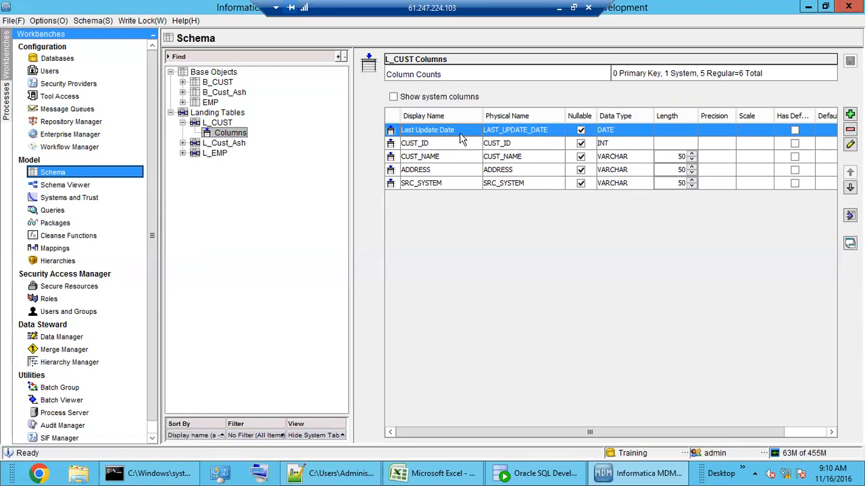
left_click(227, 115)
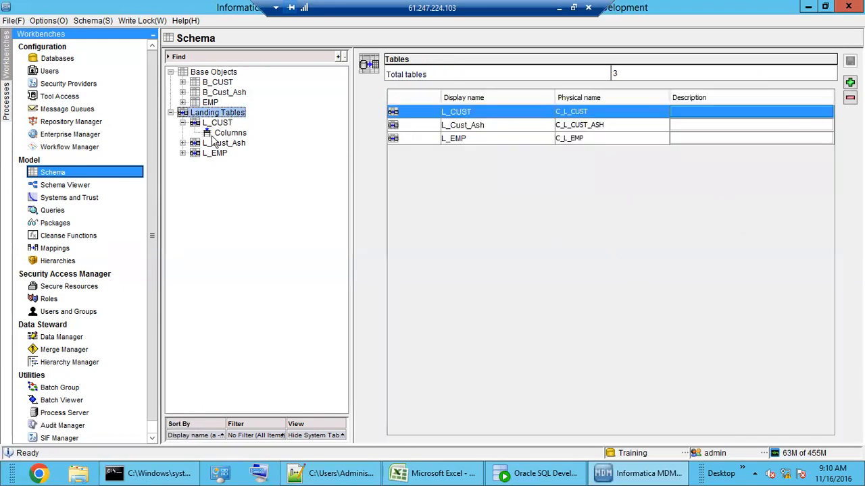
left_click(214, 125)
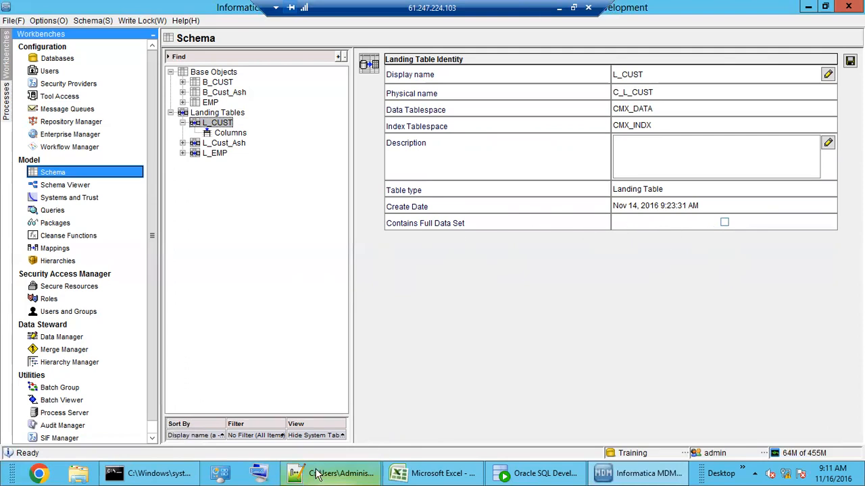
Step: Return to the Notepad++ notes at the Staging table section and highlight 'base object' on line 14
left_click(337, 477)
left_click(214, 235)
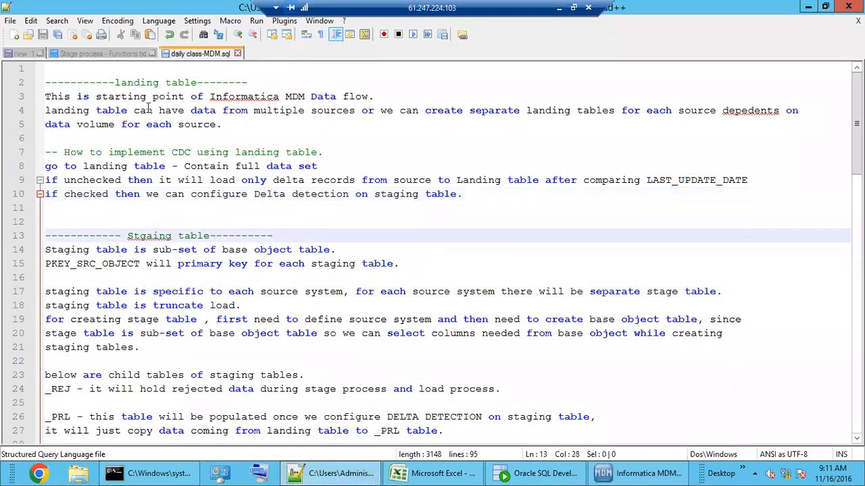
scroll(205, 218, "down", 2)
left_click(149, 137)
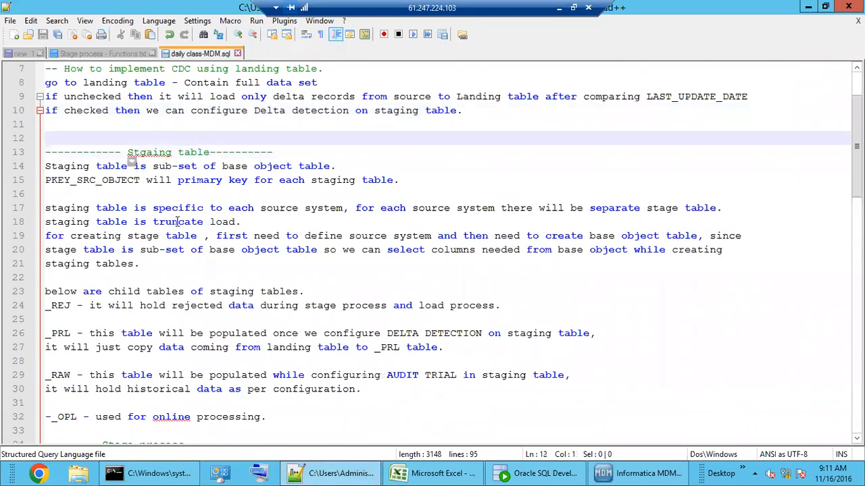
left_click(214, 194)
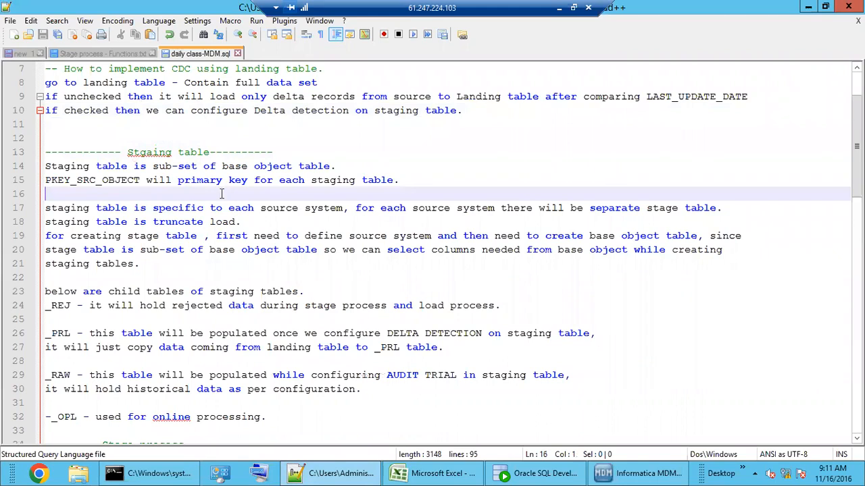
left_click(272, 169)
left_click_drag(289, 170, 297, 168)
left_click_drag(231, 169, 292, 168)
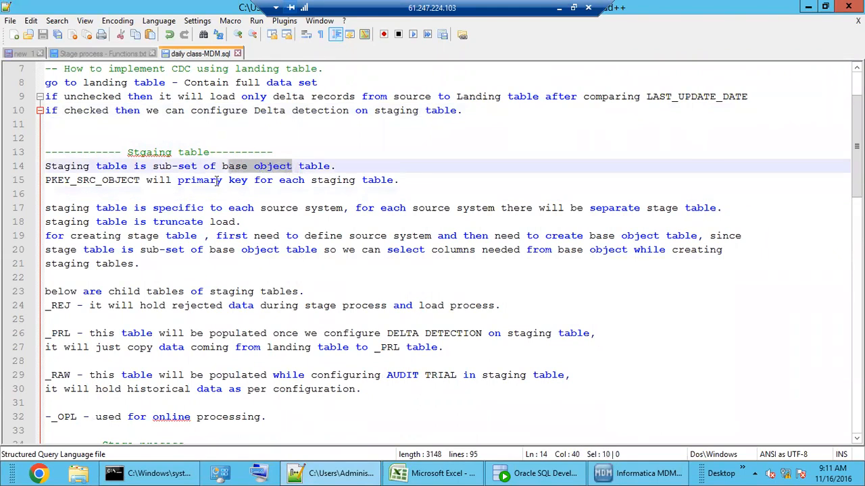
left_click_drag(230, 169, 277, 167)
Step: Mark every occurrence of 'Staging' and 'object', and select PKEY_SRC_OBJECT on line 15
double_click(76, 168)
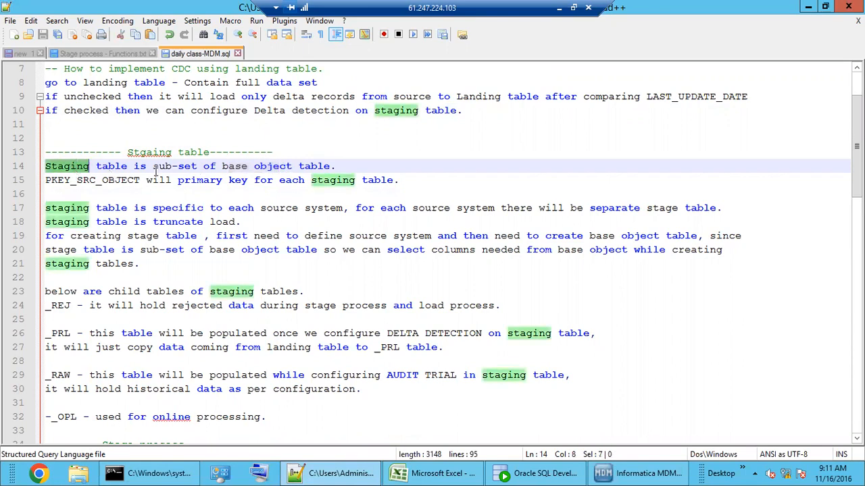
left_click(261, 169)
double_click(262, 169)
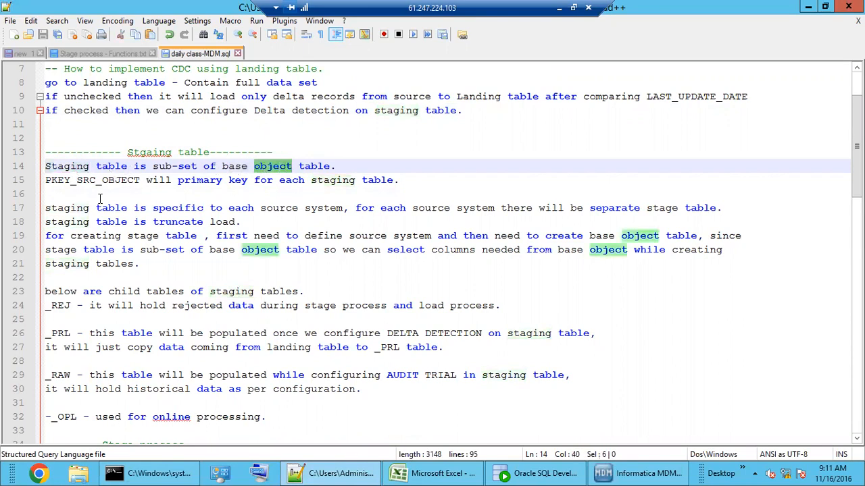
left_click(73, 205)
left_click(82, 184)
double_click(82, 183)
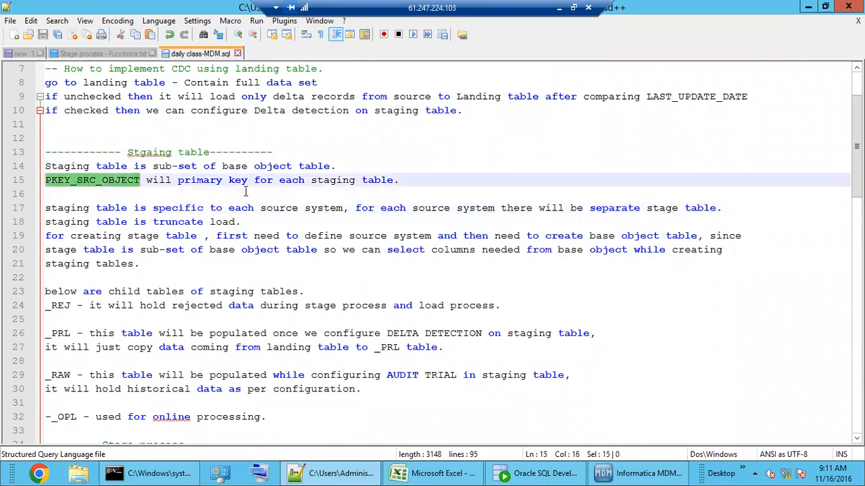
left_click(404, 181)
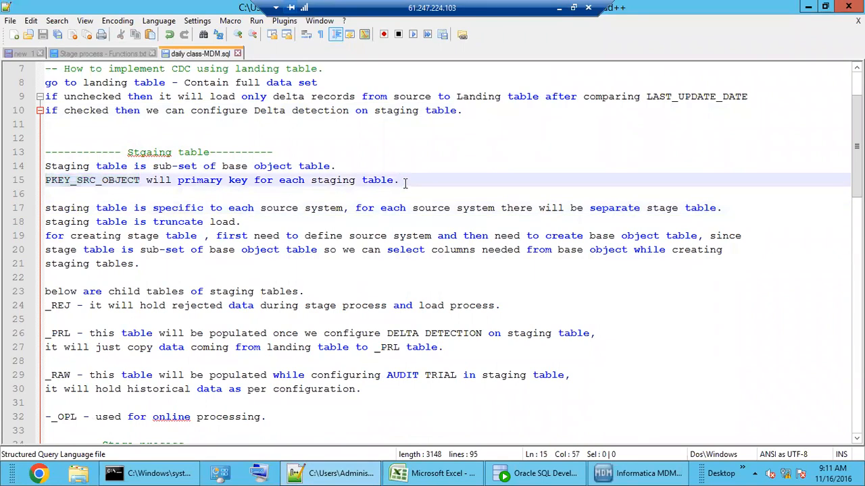
Step: Highlight the source system, truncate load and stage-table creation sentences, plus 'object table' on line 20
left_click(173, 222)
left_click(263, 220)
left_click_drag(270, 209, 272, 221)
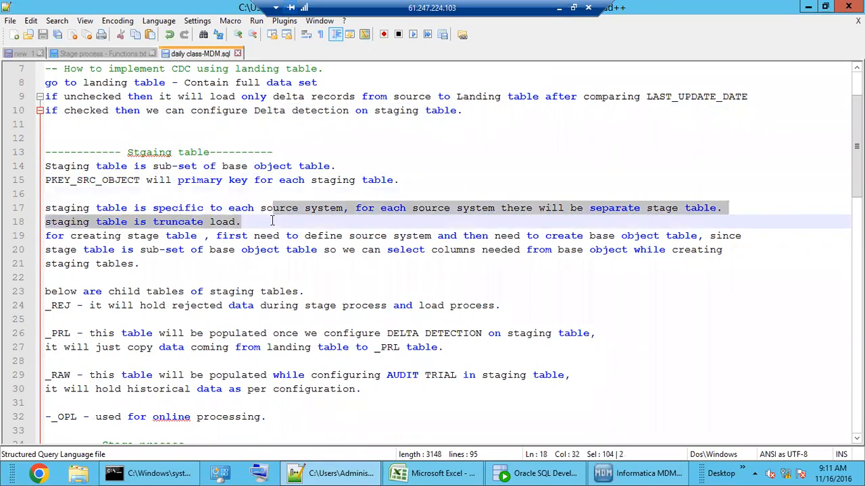
left_click(272, 221)
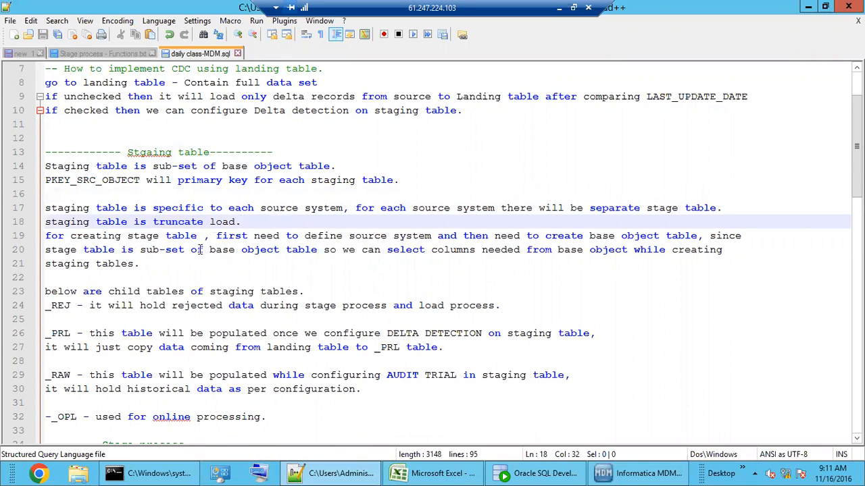
left_click_drag(329, 238, 329, 264)
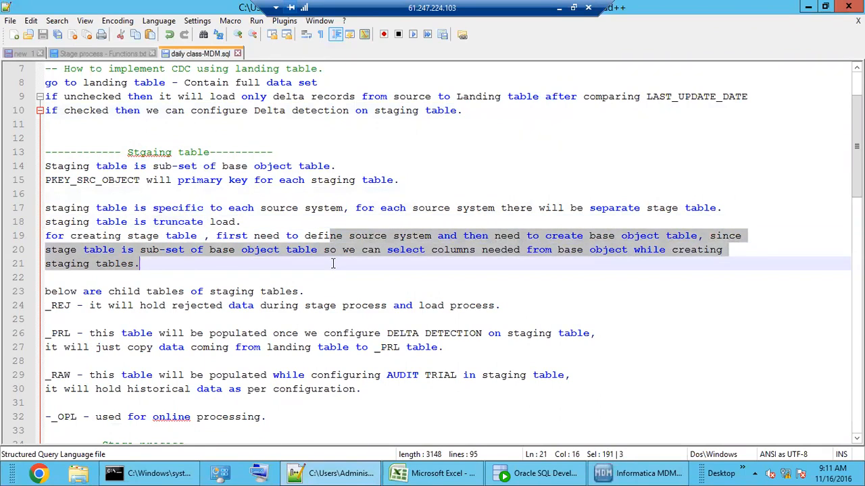
left_click(328, 265)
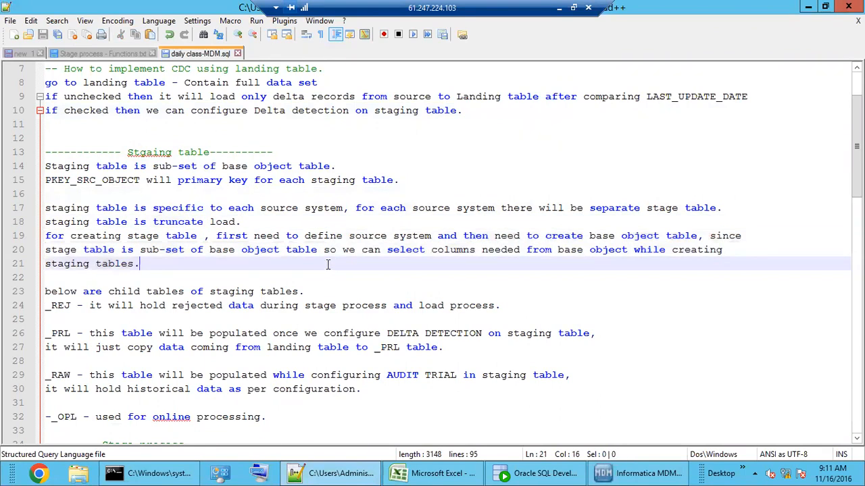
left_click(252, 250)
left_click_drag(252, 250, 301, 251)
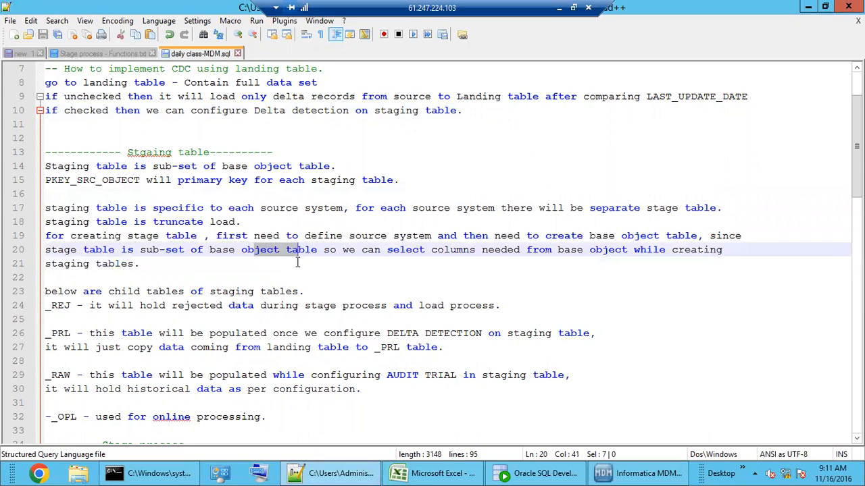
left_click(298, 265)
scroll(275, 272, "down", 3)
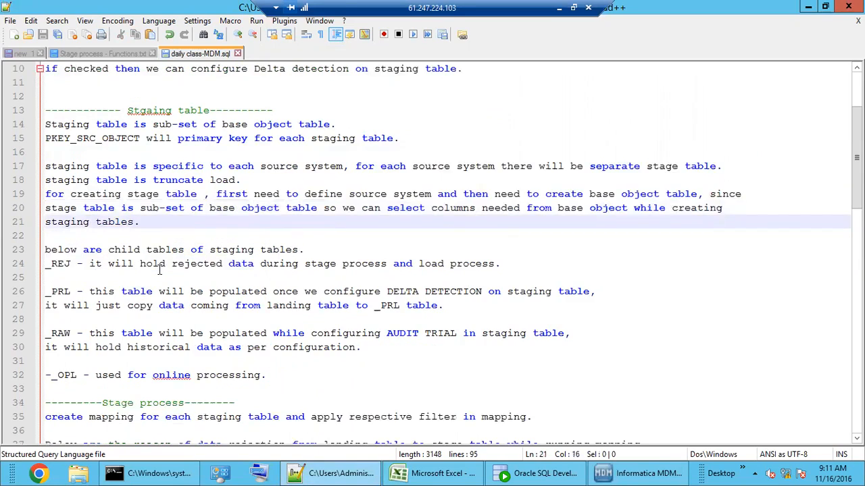
left_click(98, 205)
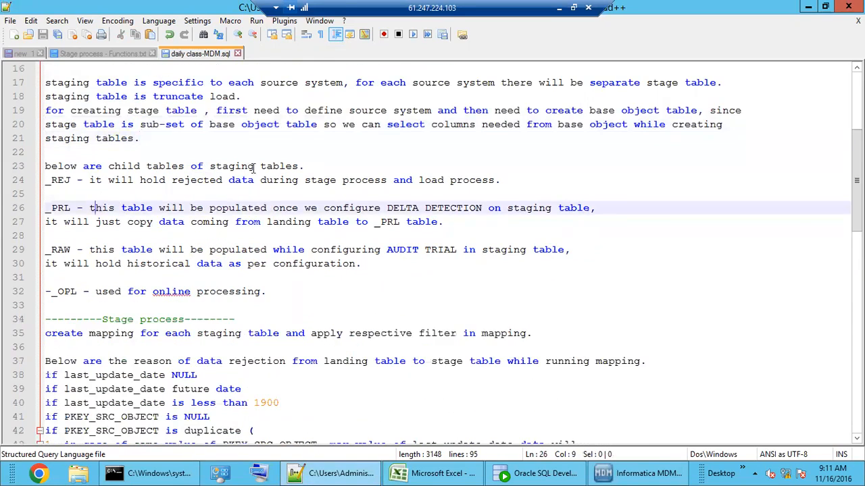
left_click(215, 169)
left_click_drag(211, 169, 299, 169)
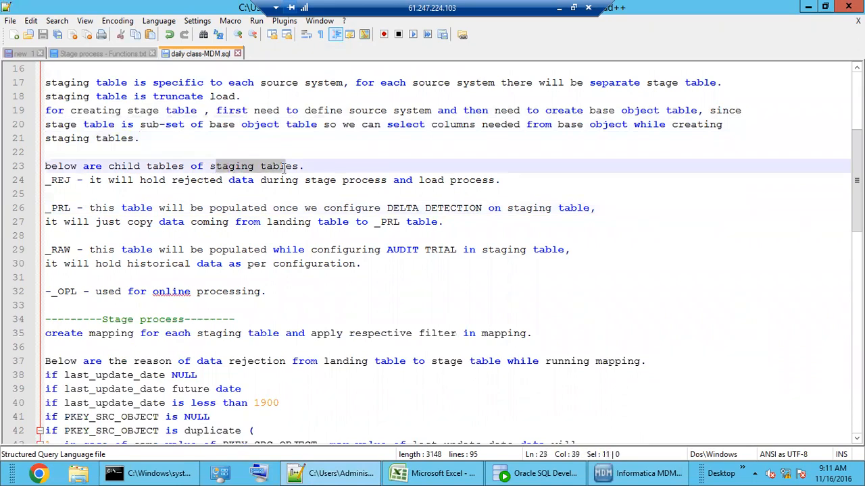
left_click(143, 194)
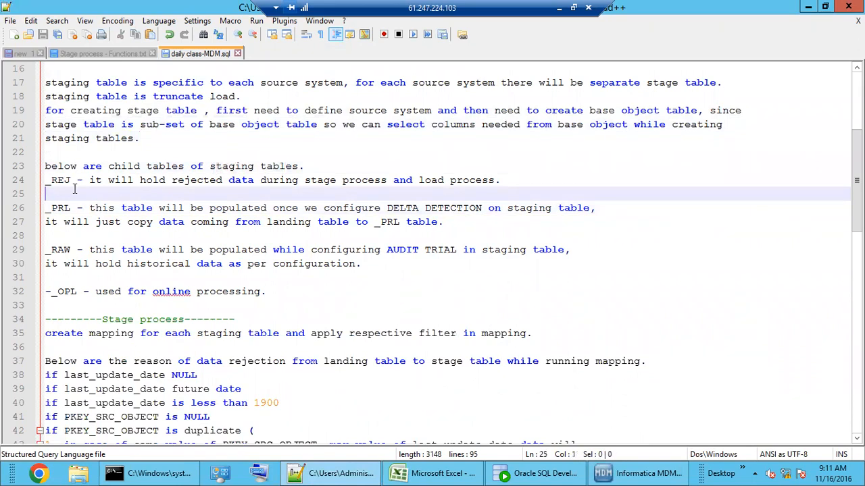
left_click_drag(52, 180, 77, 180)
left_click_drag(217, 180, 254, 180)
left_click(51, 208)
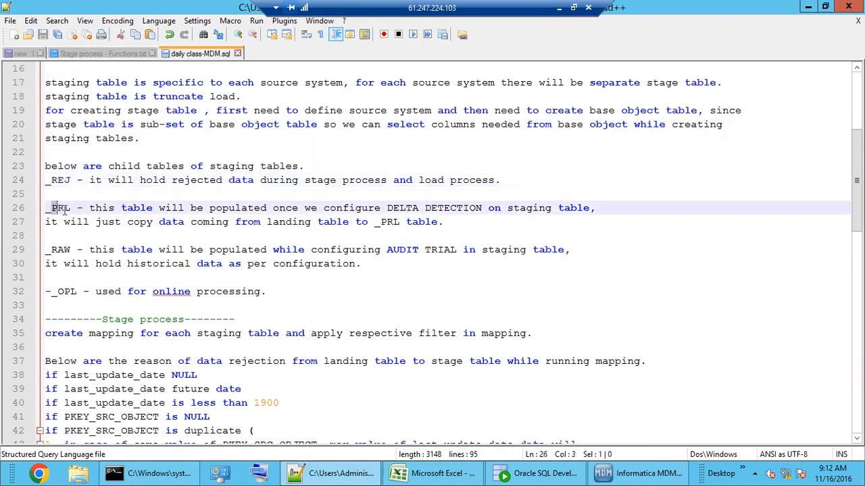
left_click(104, 231)
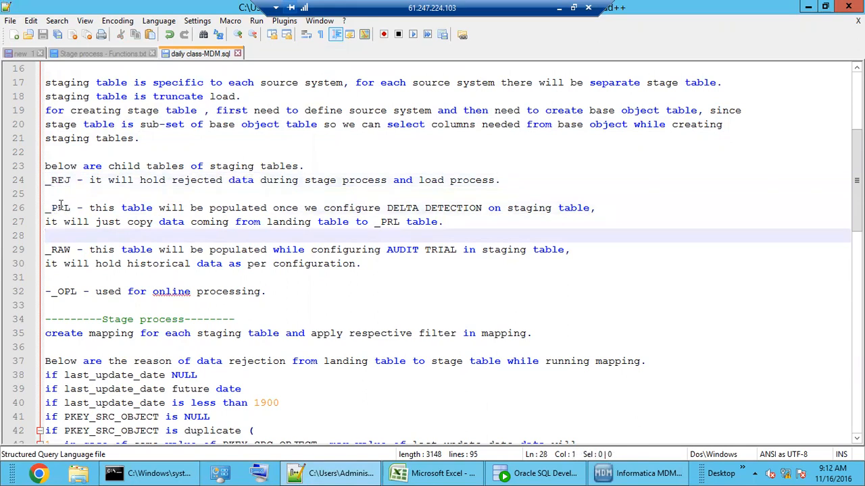
left_click_drag(58, 208, 71, 264)
left_click(79, 264)
left_click(102, 270)
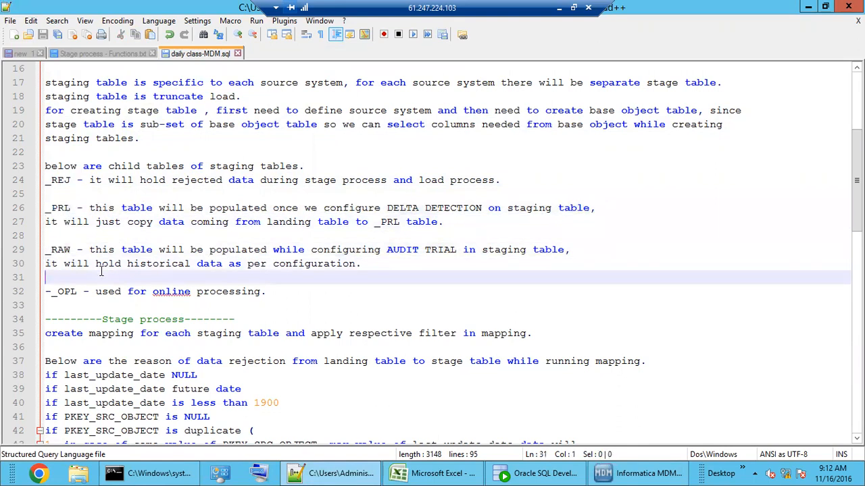
scroll(101, 271, "down", 1)
left_click_drag(51, 250, 71, 251)
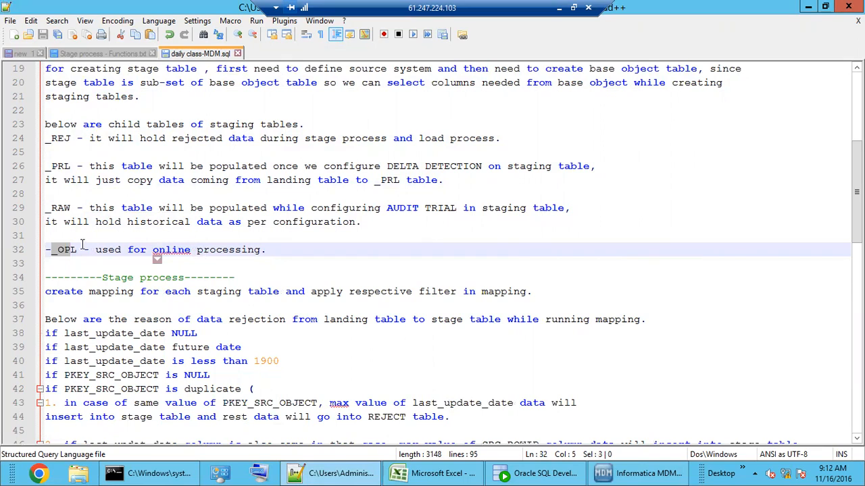
double_click(60, 167)
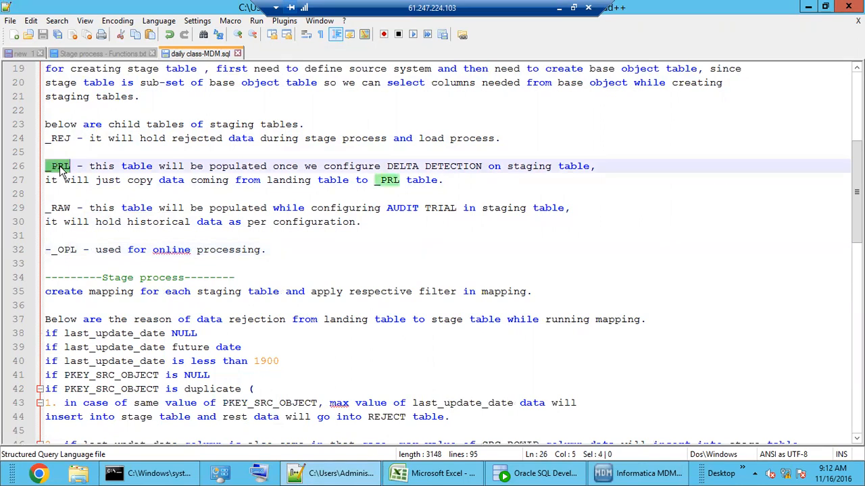
left_click(456, 181)
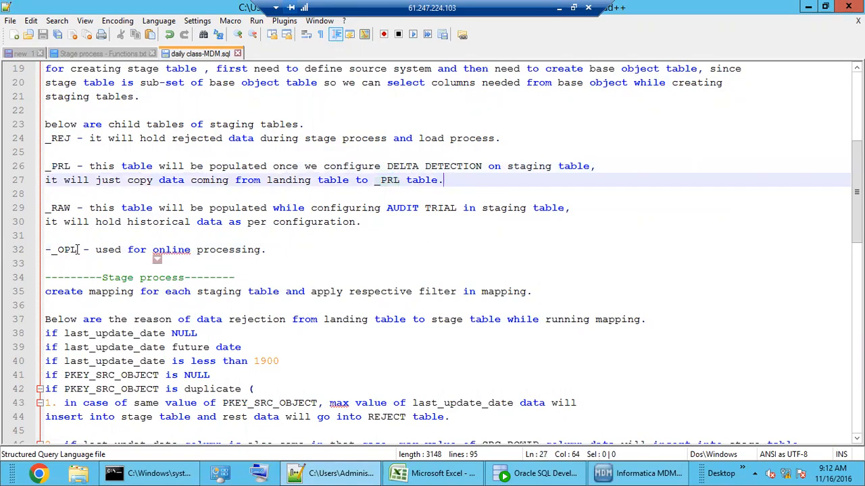
left_click_drag(77, 250, 47, 251)
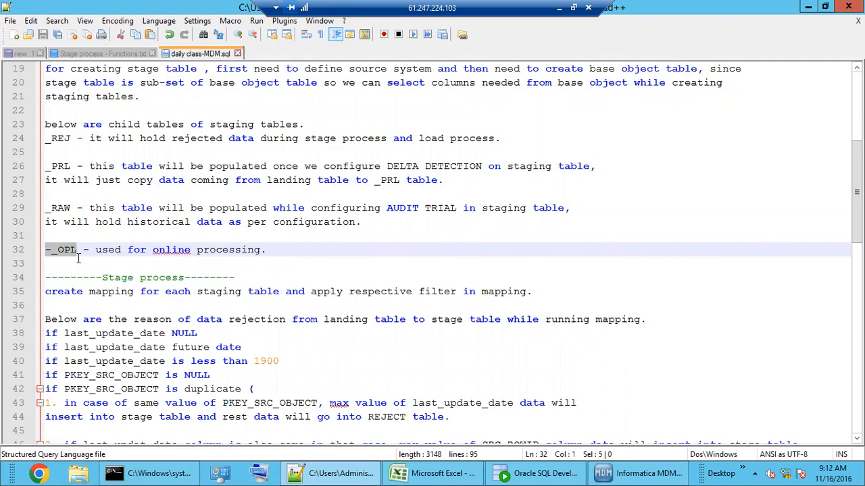
double_click(66, 167)
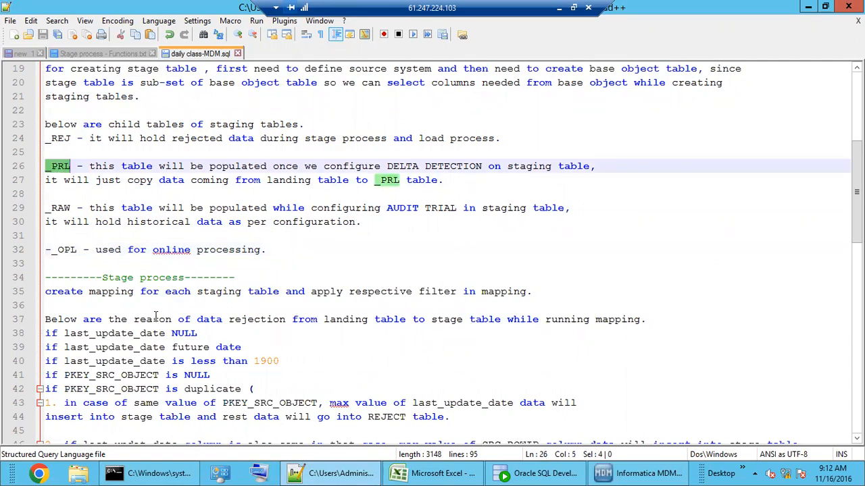
scroll(157, 343, "down", 3)
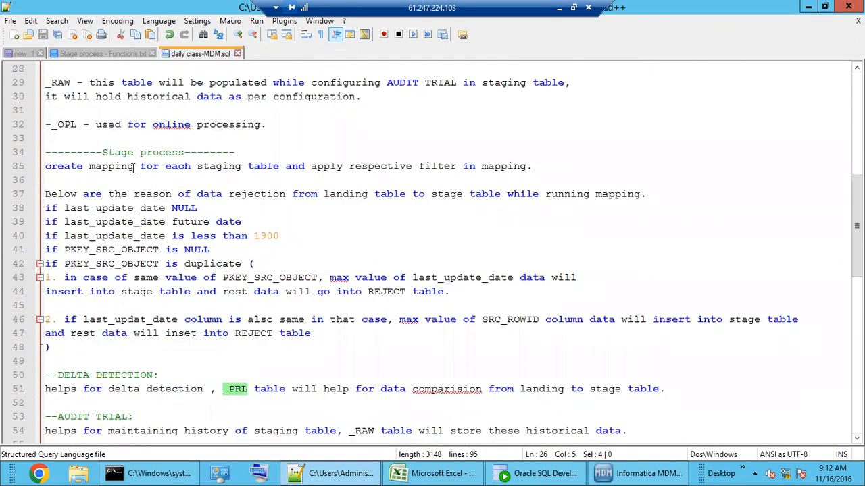
left_click_drag(115, 156, 166, 155)
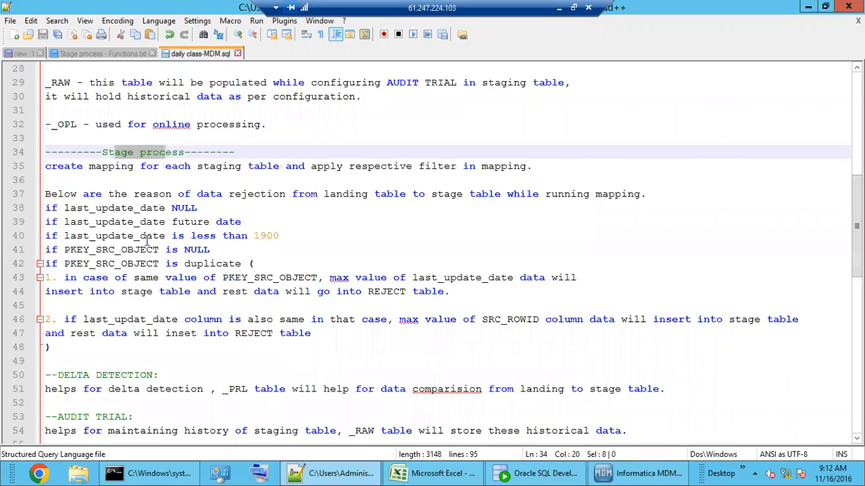
left_click_drag(215, 166, 222, 166)
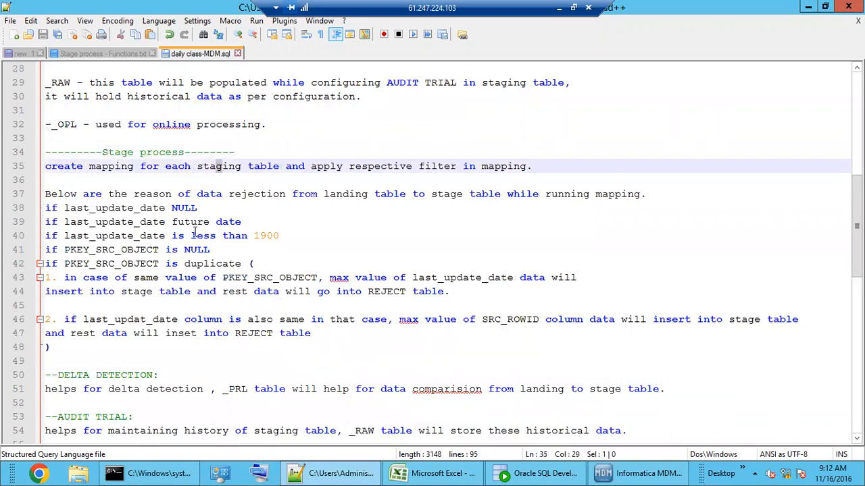
left_click(190, 249)
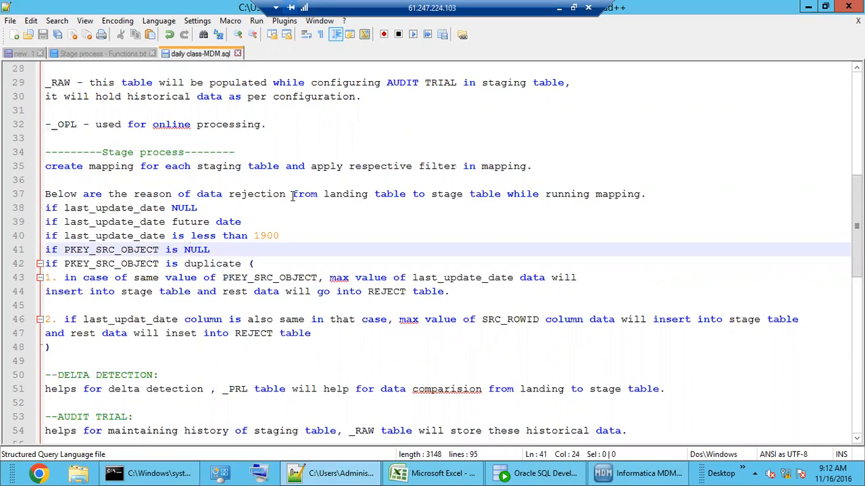
double_click(108, 208)
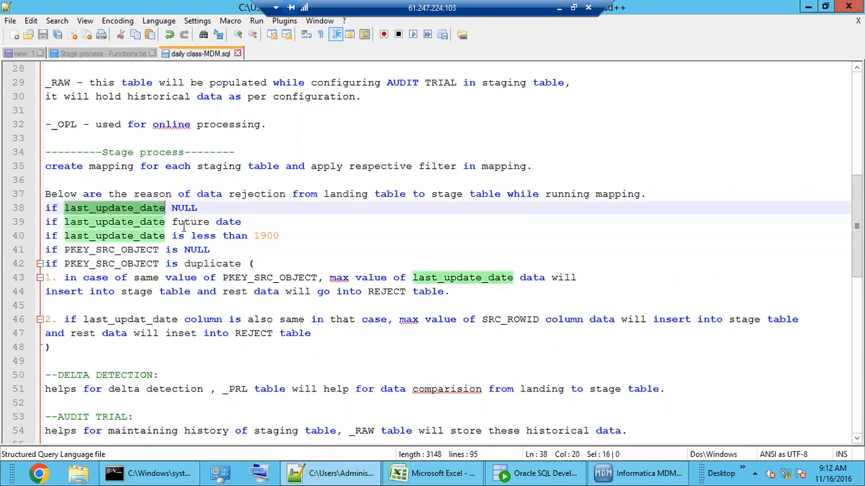
left_click_drag(103, 349, 38, 208)
left_click(152, 229)
double_click(135, 208)
double_click(193, 208)
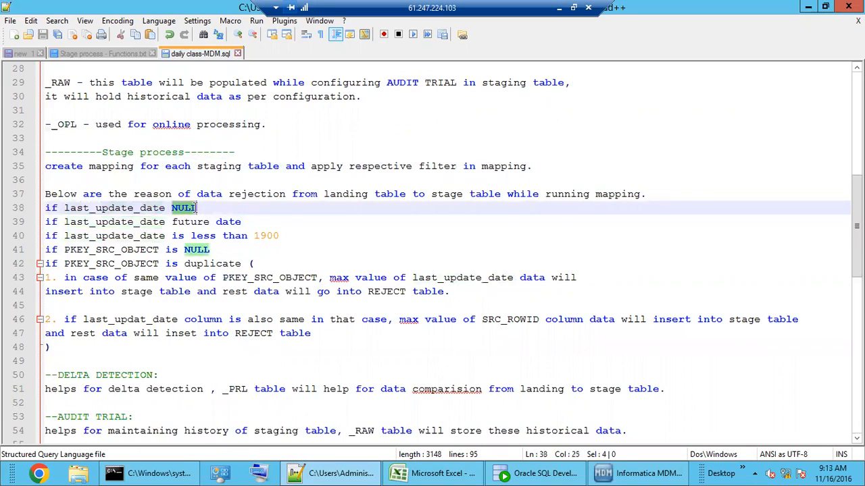
double_click(128, 222)
double_click(195, 227)
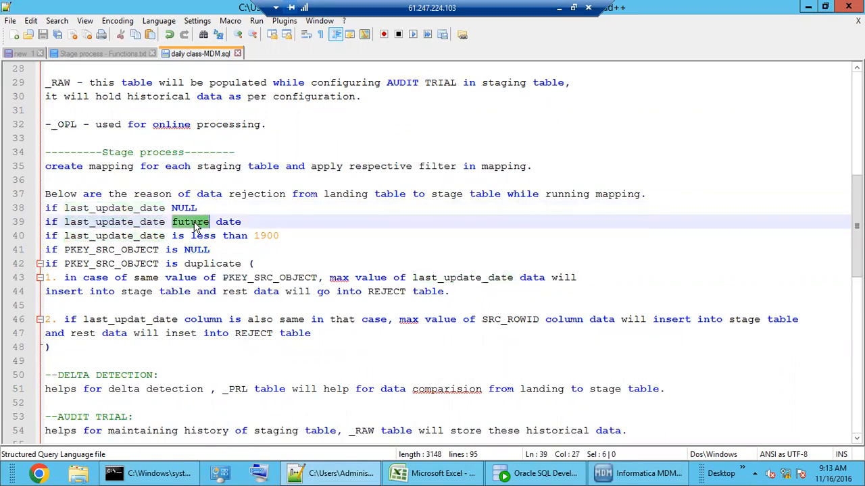
double_click(119, 236)
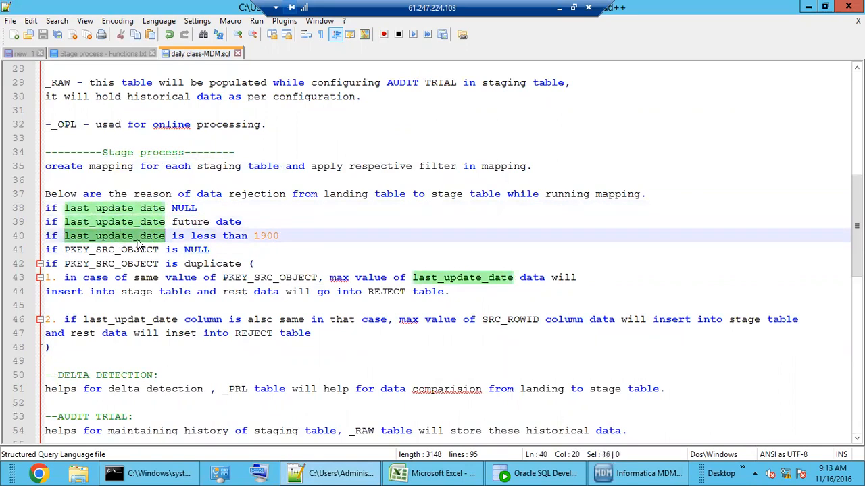
double_click(270, 236)
left_click(298, 236)
left_click_drag(297, 235, 44, 208)
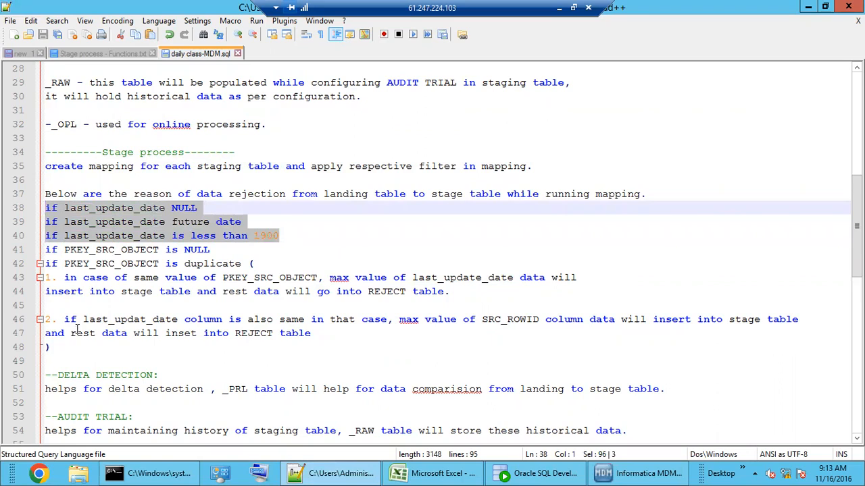
left_click(76, 351)
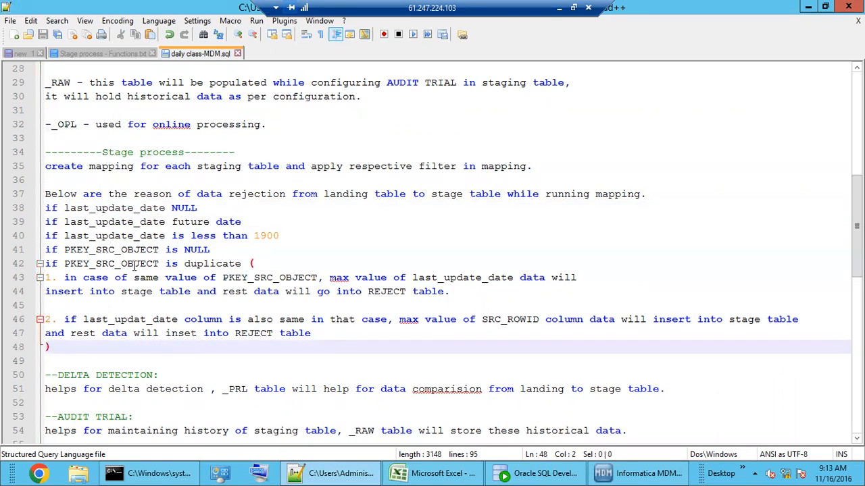
double_click(115, 208)
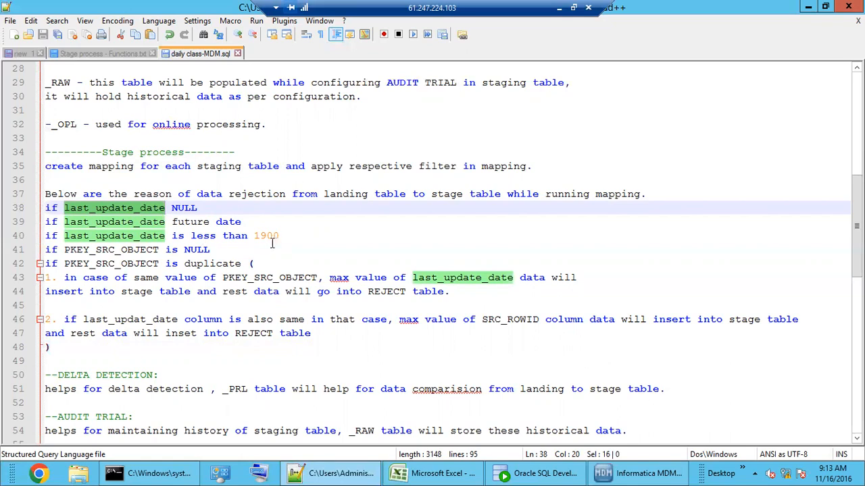
left_click(107, 250)
double_click(106, 250)
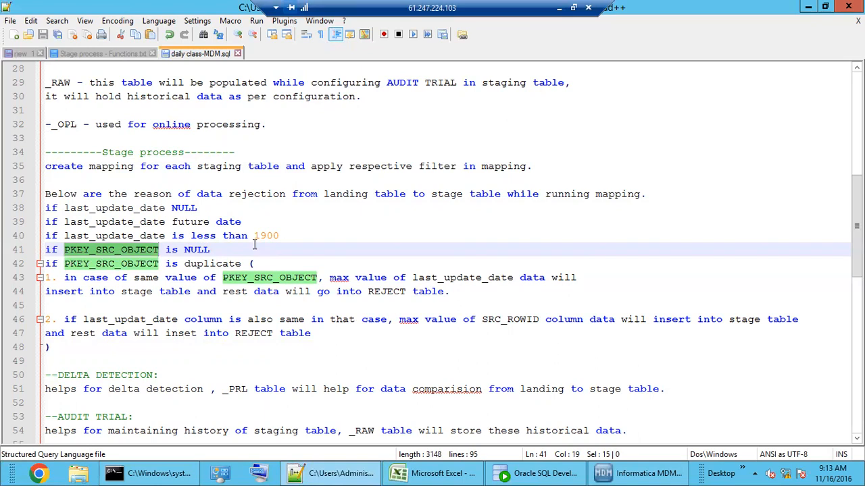
double_click(274, 278)
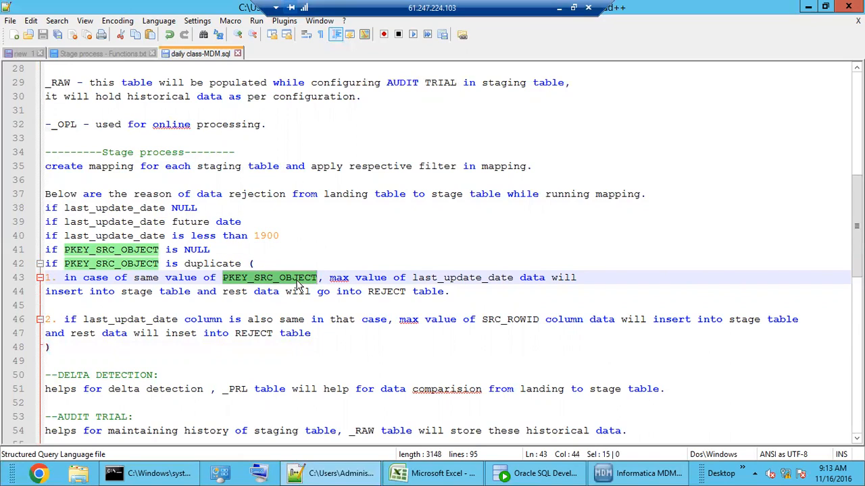
double_click(473, 280)
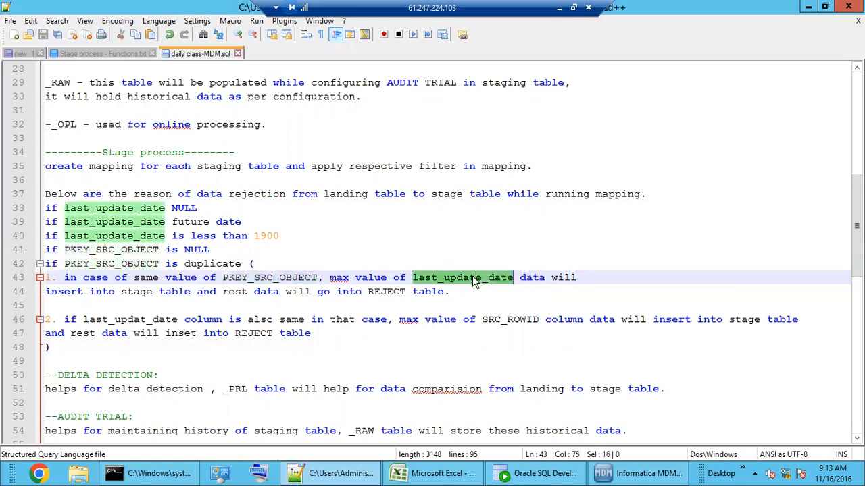
double_click(289, 281)
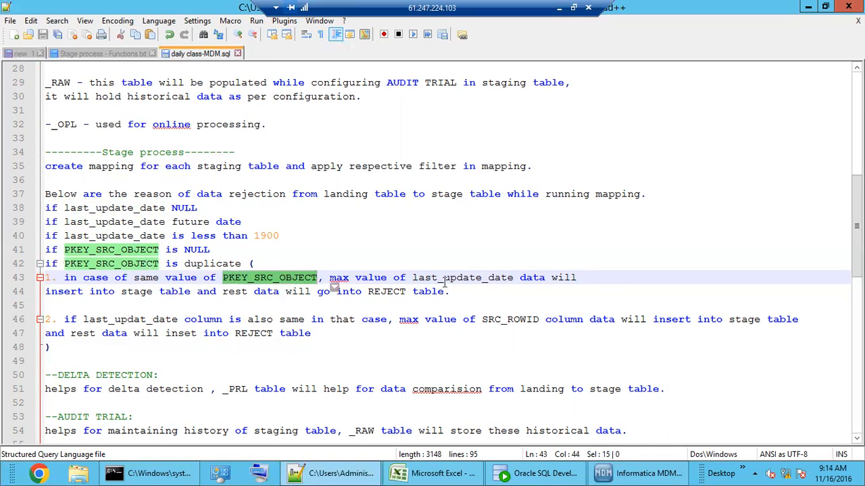
double_click(488, 280)
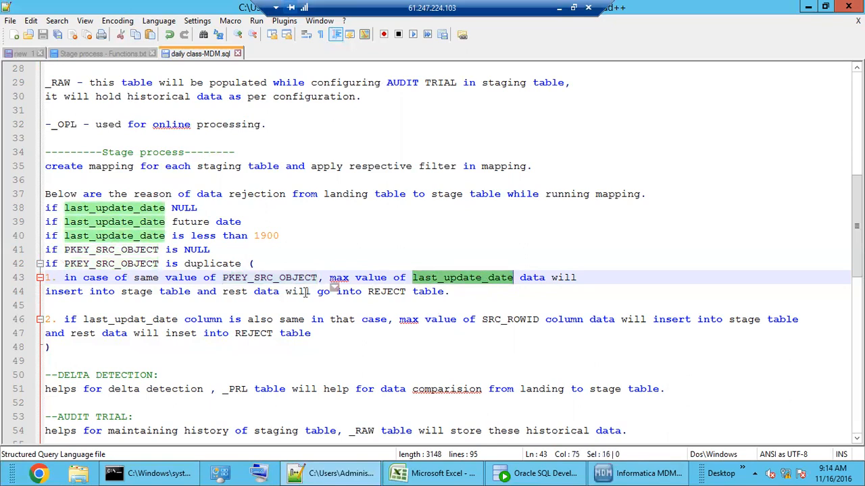
left_click(459, 291)
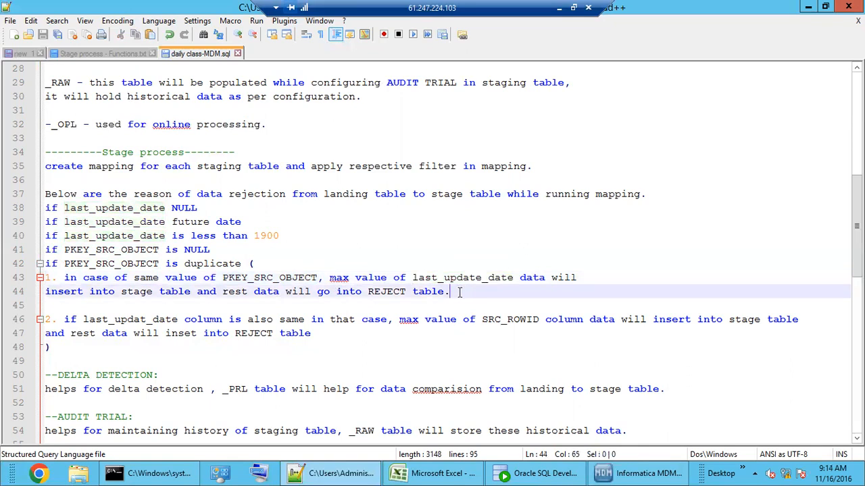
double_click(281, 278)
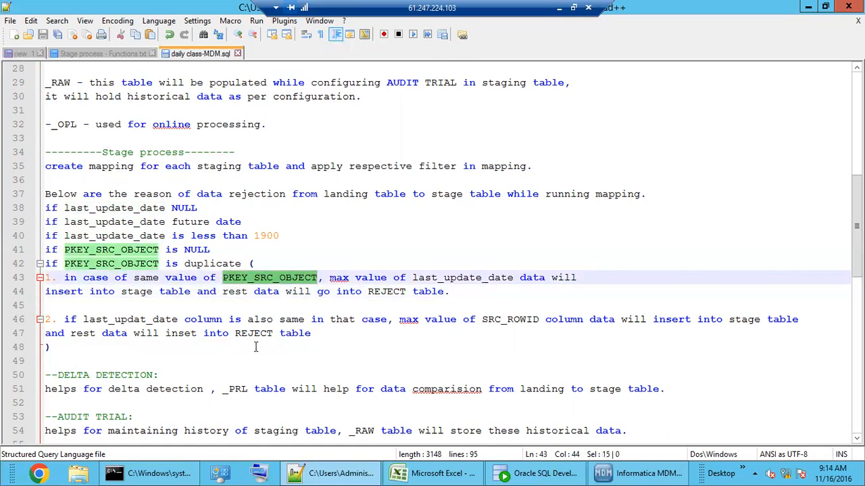
scroll(256, 348, "down", 2)
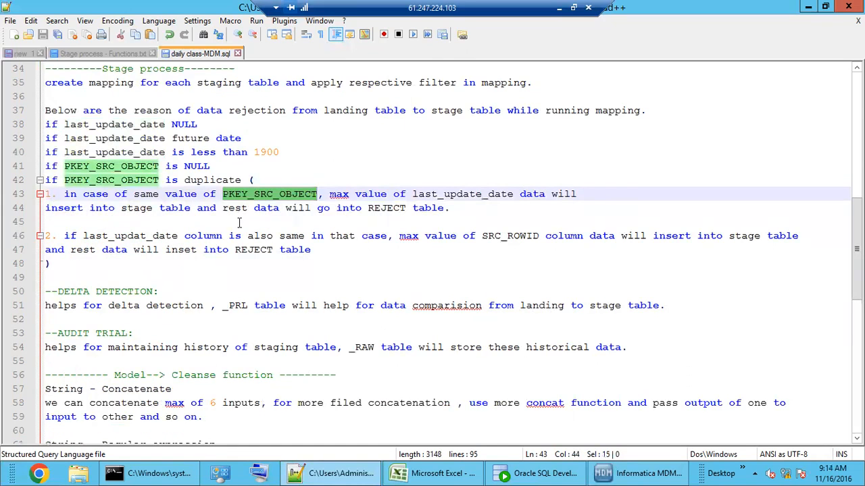
left_click(269, 194)
double_click(268, 195)
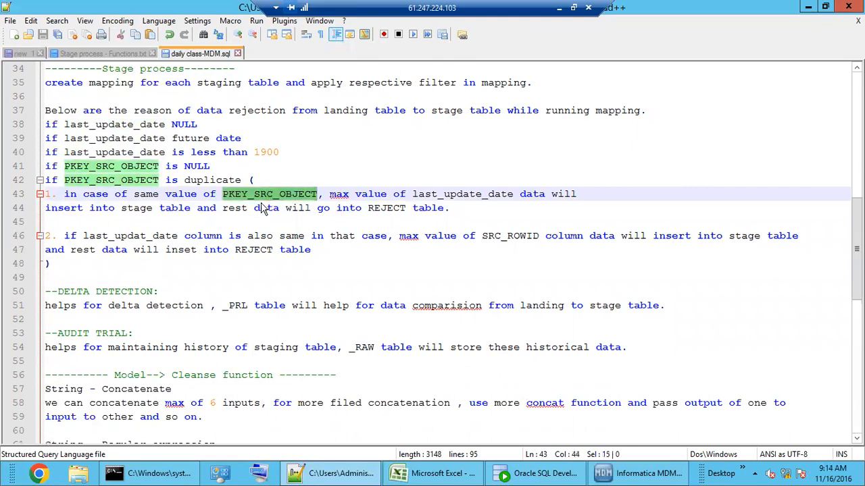
double_click(138, 237)
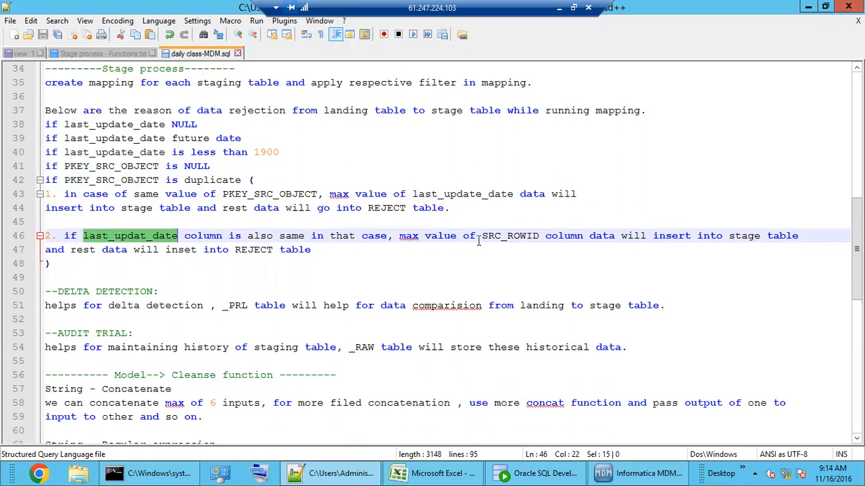
double_click(518, 238)
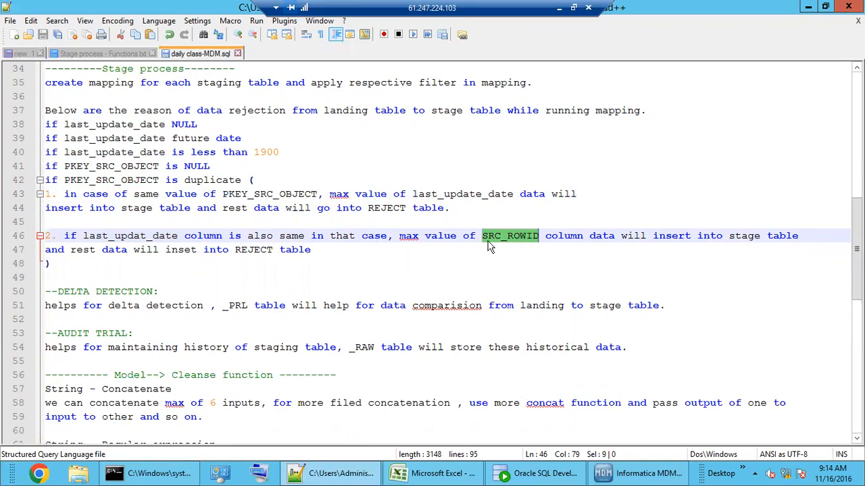
double_click(522, 232)
Step: Switch to Oracle SQL Developer and open the C_S_EDW_CUST stage table's data
left_click(640, 473)
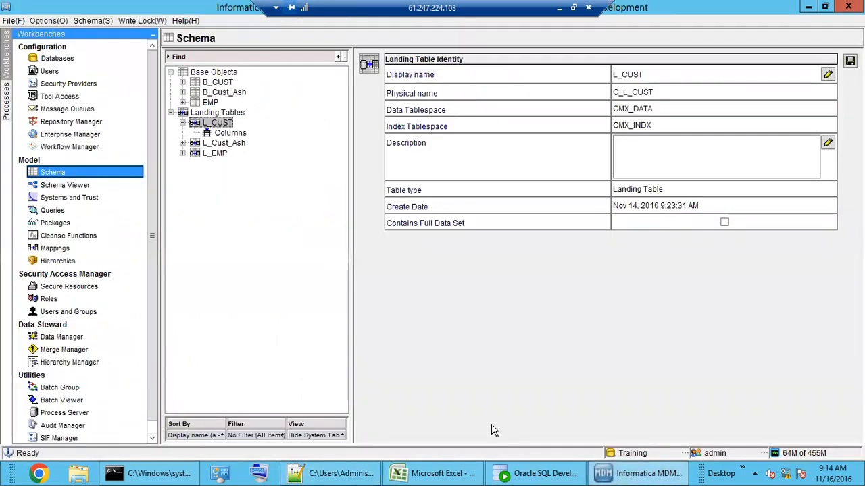
left_click(554, 477)
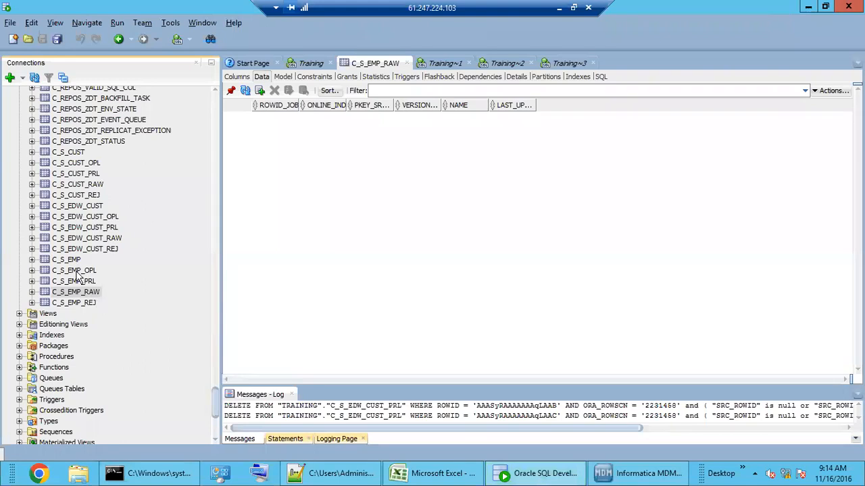
left_click(76, 270)
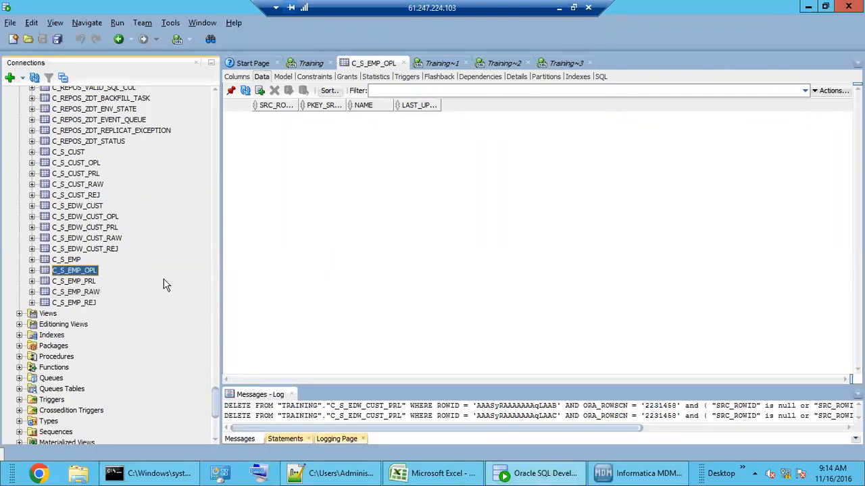
left_click(79, 207)
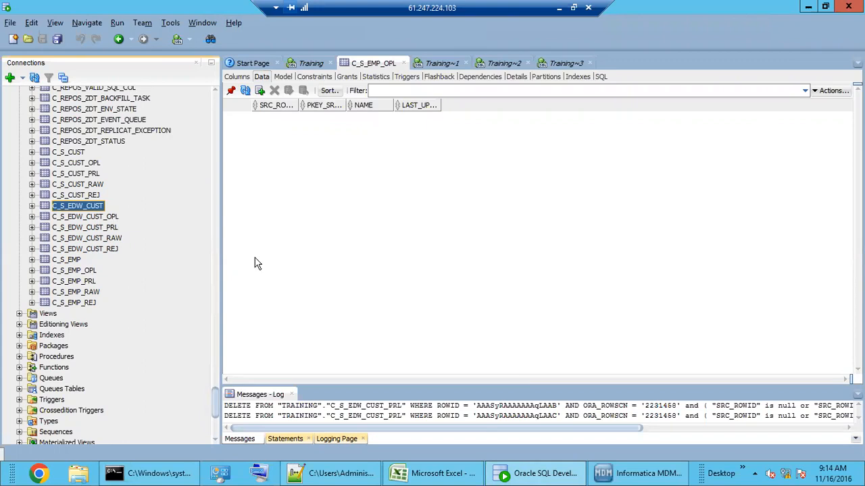
Step: Select the SRC_ROWID values of all five rows, then rows 2 and 3, and return to the notes
left_click_drag(464, 381, 778, 380)
left_click_drag(616, 169, 617, 119)
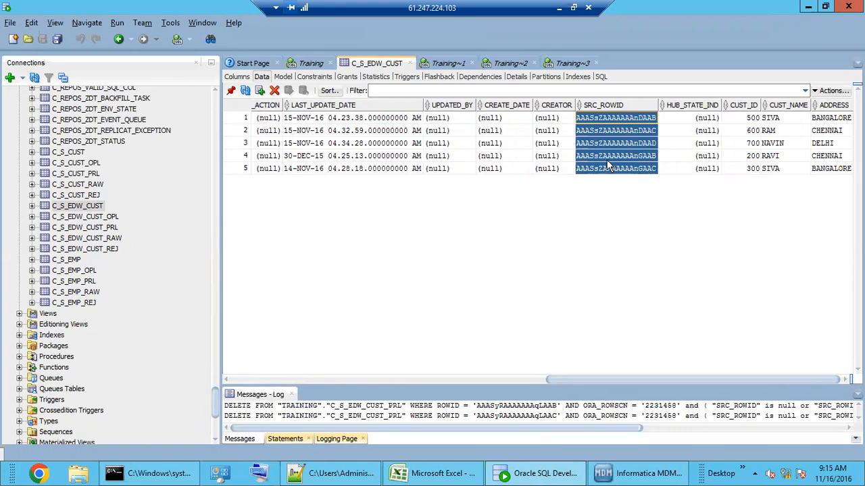
left_click(609, 143)
left_click_drag(607, 140, 606, 131)
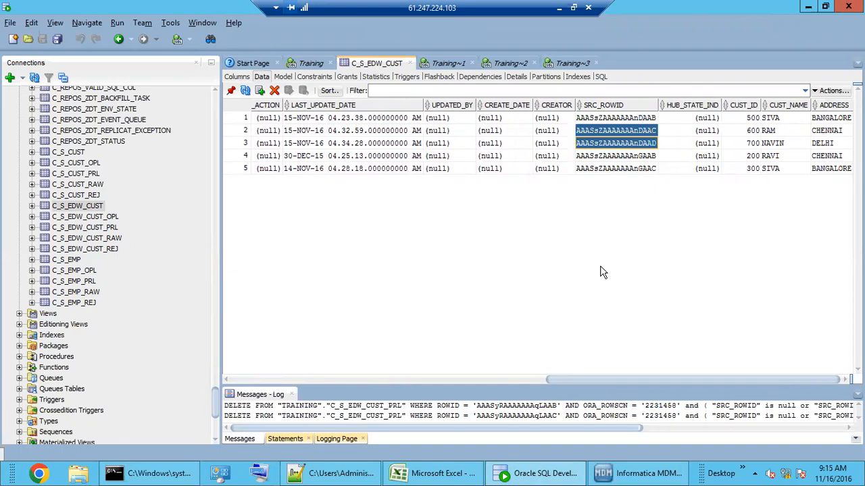
left_click(341, 470)
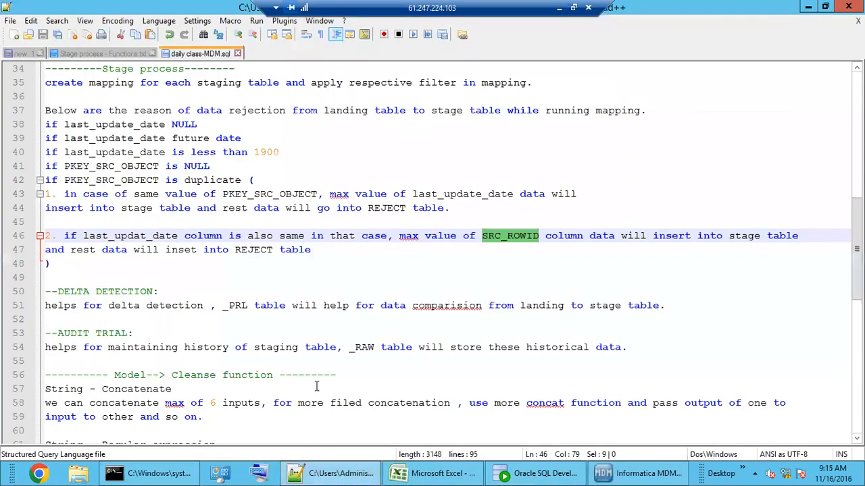
Step: Highlight the data rejection rules, delta detection and audit trail notes in daily class-MDM.sql
left_click_drag(127, 268, 51, 110)
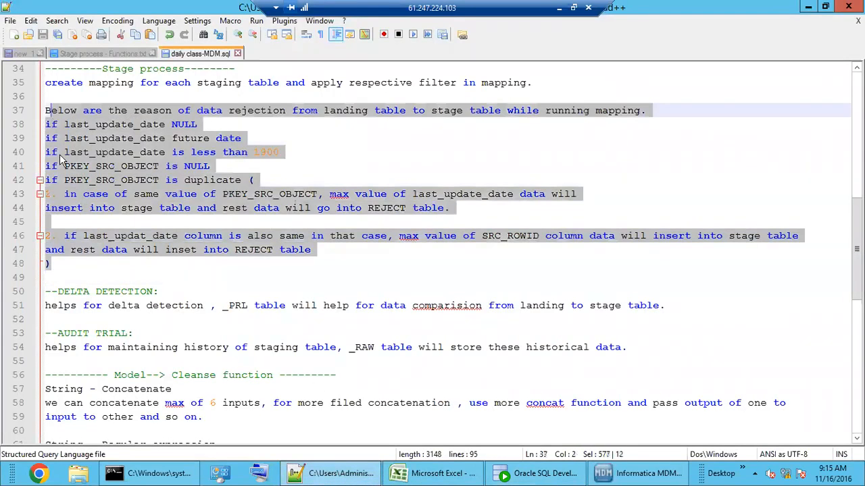
scroll(88, 233, "down", 3)
left_click_drag(88, 194, 62, 179)
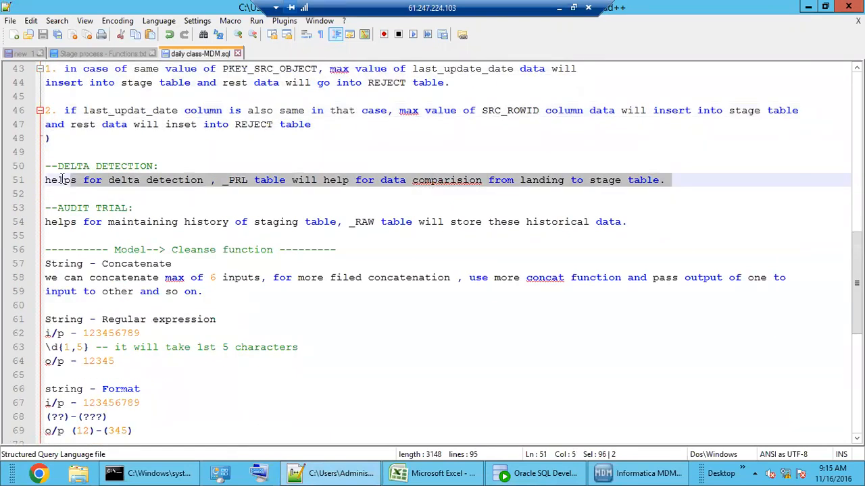
left_click(129, 208)
left_click_drag(110, 238, 58, 208)
scroll(120, 305, "down", 3)
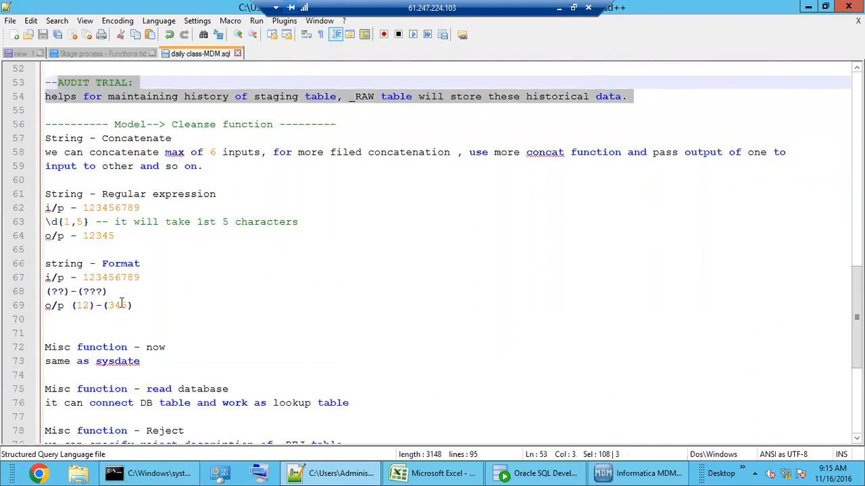
left_click(175, 322)
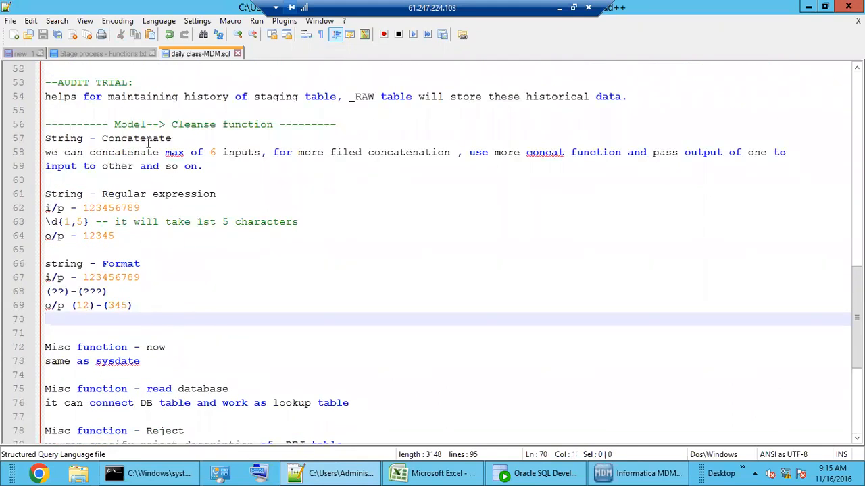
Step: Highlight 'Model' in the cleanse functions heading, then switch to the MDM Hub Console
double_click(134, 124)
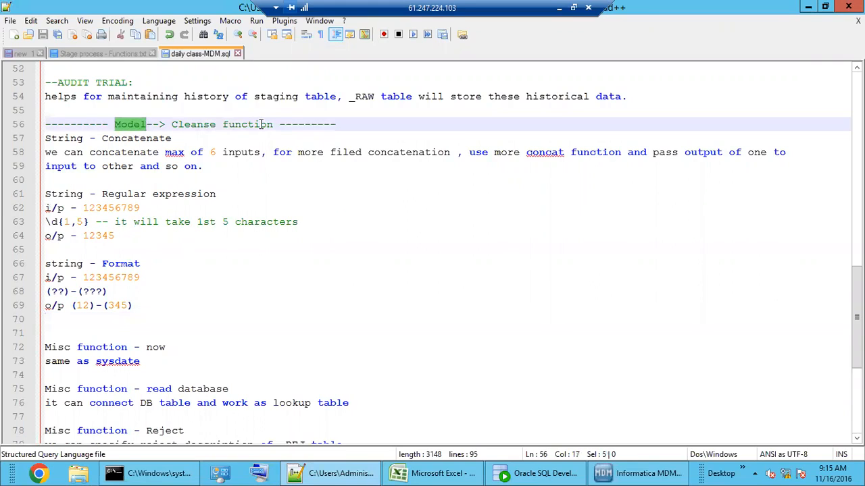
scroll(228, 322, "down", 4)
scroll(227, 323, "up", 4)
left_click(628, 476)
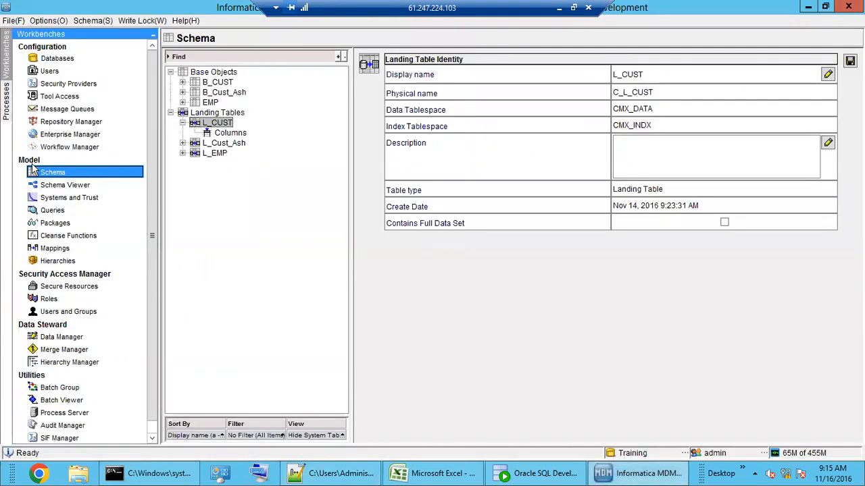
Step: Browse Cleanse Functions, collapse String Functions, then open M_EDW_CUST's Test tab in the Mappings workbench
left_click(67, 237)
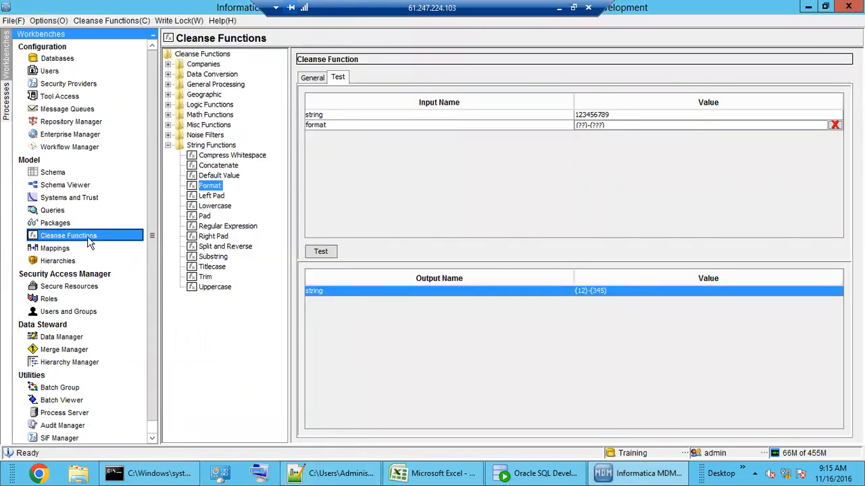
double_click(198, 146)
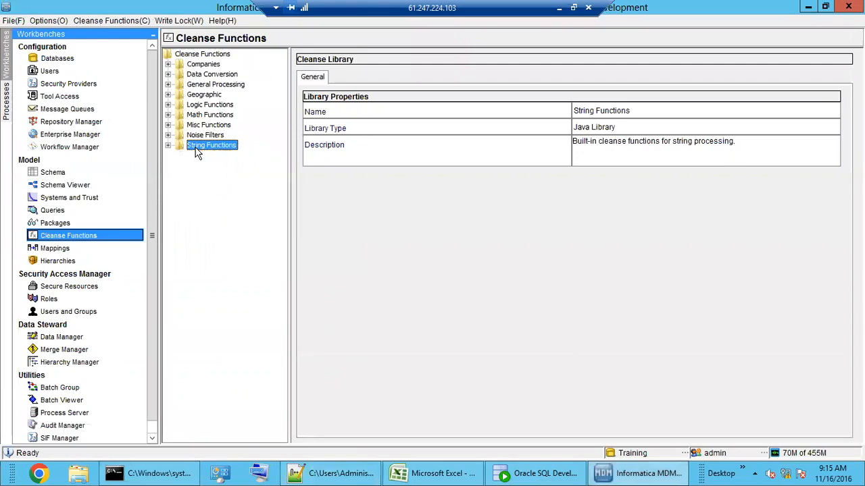
left_click(64, 253)
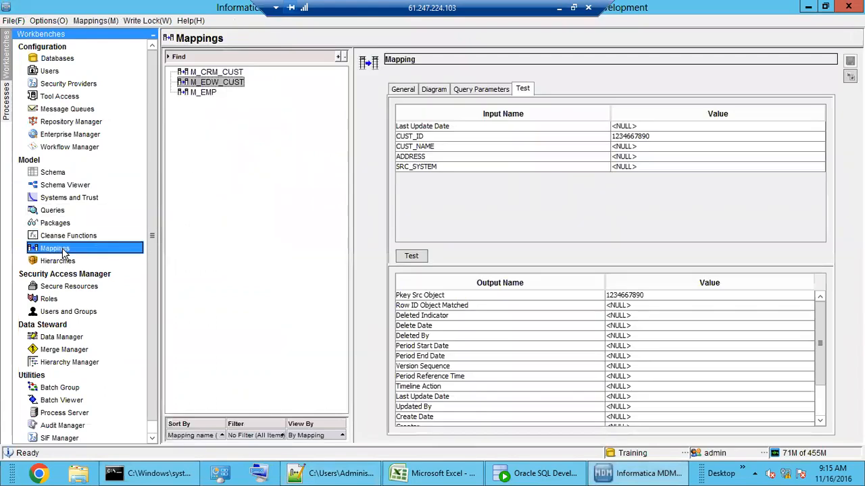
Step: Show the M_EDW_CUST diagram and browse String Functions in the function picker, cancelling without adding one
left_click(433, 89)
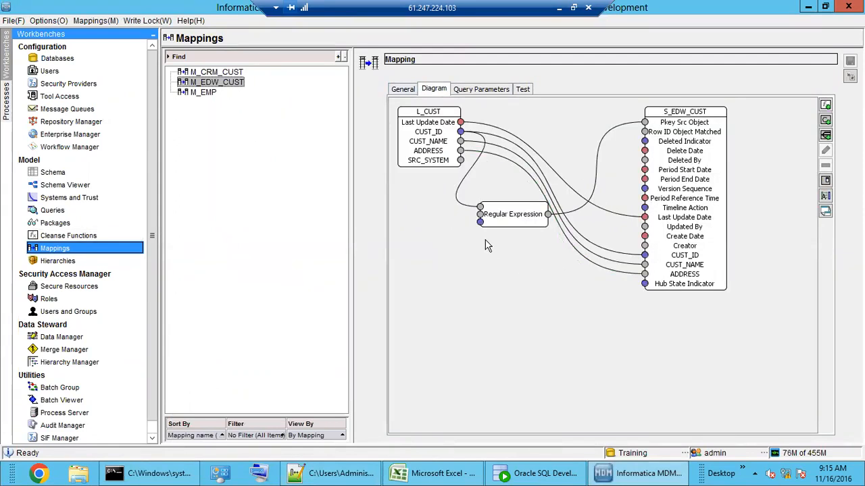
left_click(828, 106)
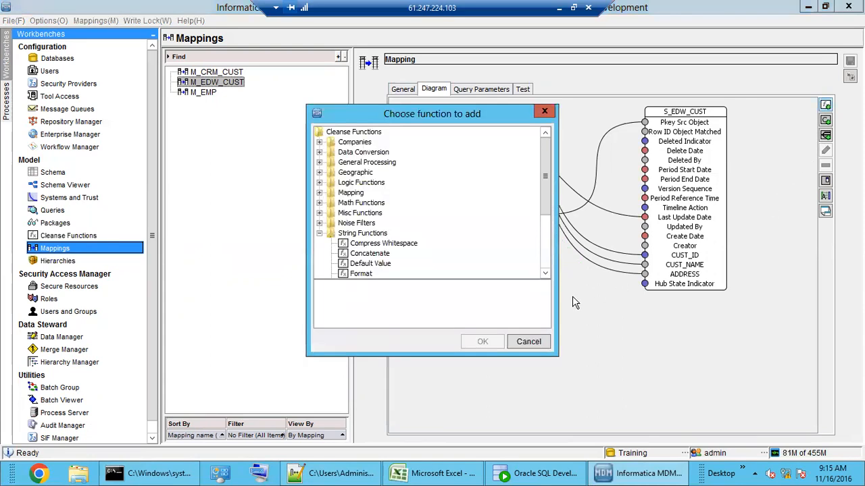
double_click(363, 233)
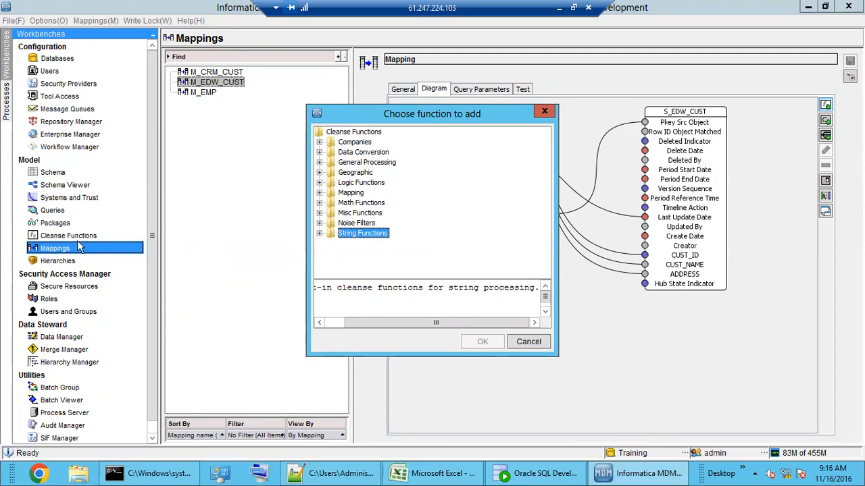
left_click(320, 234)
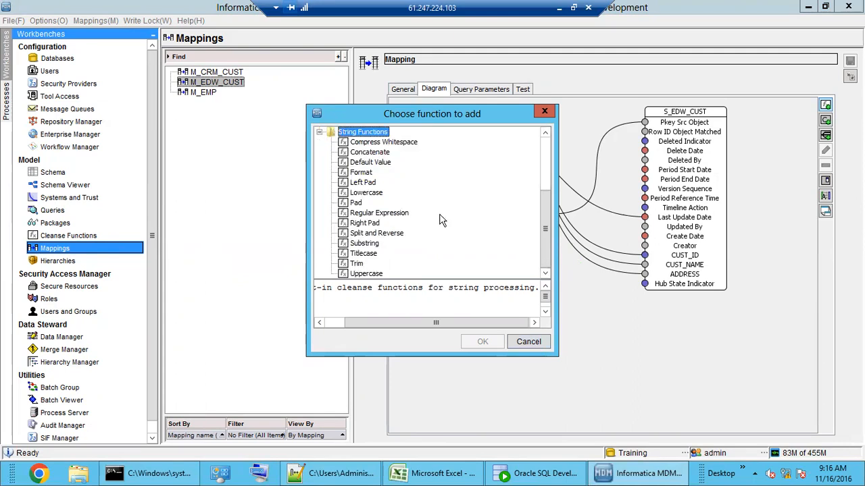
left_click(538, 346)
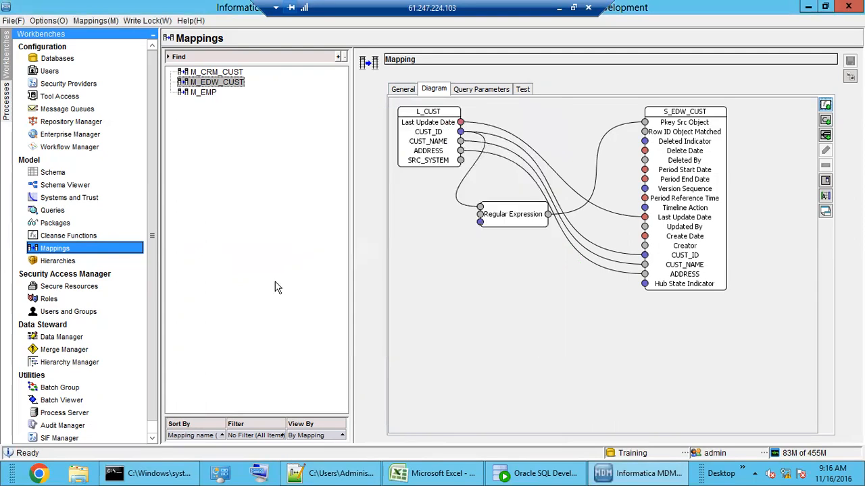
Step: Expand String Functions and inspect Uppercase's single string input and string output
left_click(81, 236)
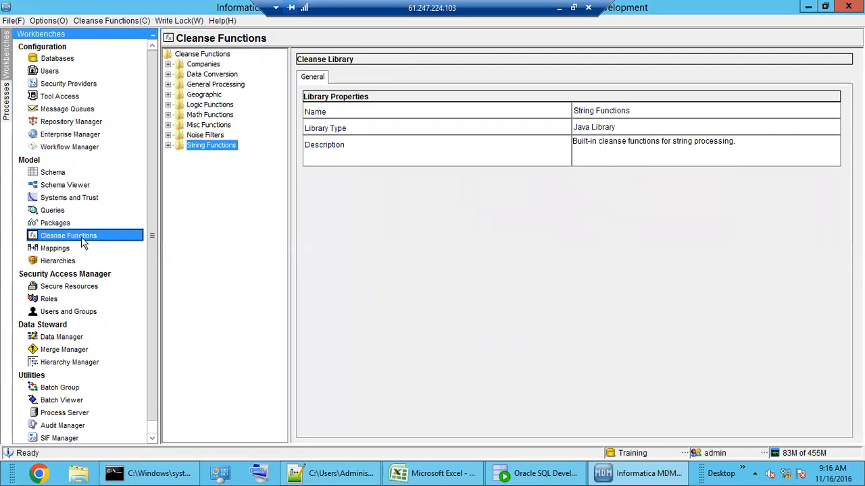
double_click(209, 147)
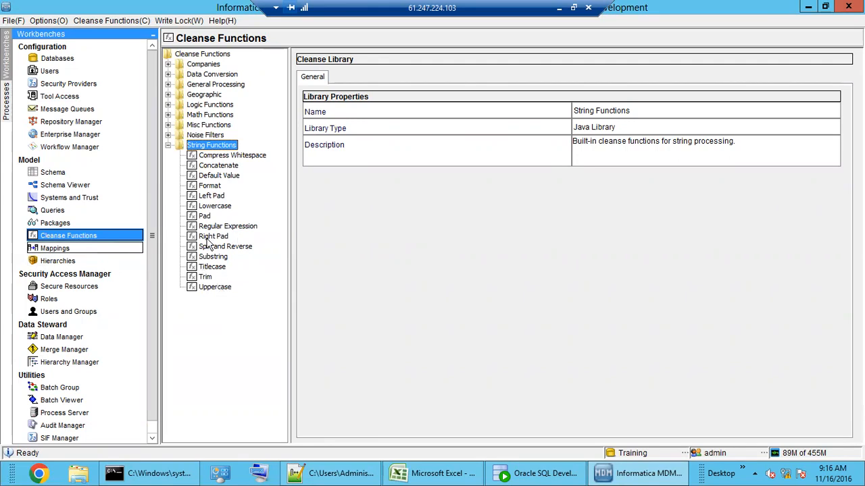
left_click(215, 288)
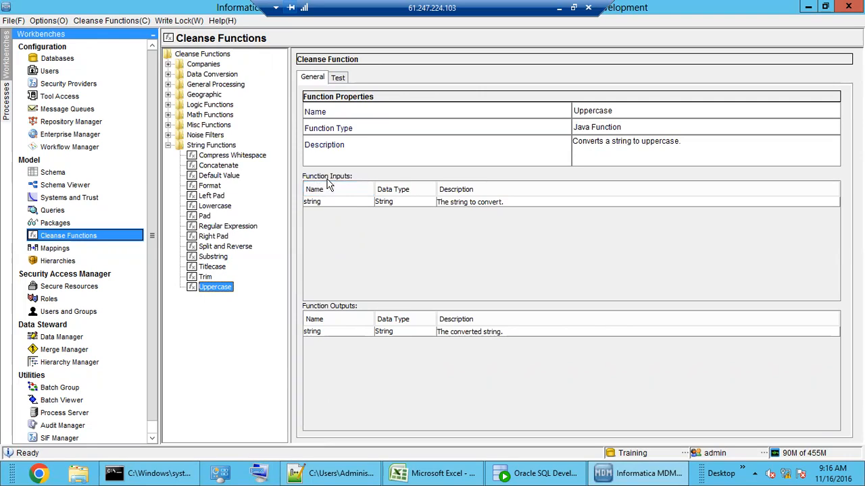
left_click(398, 206)
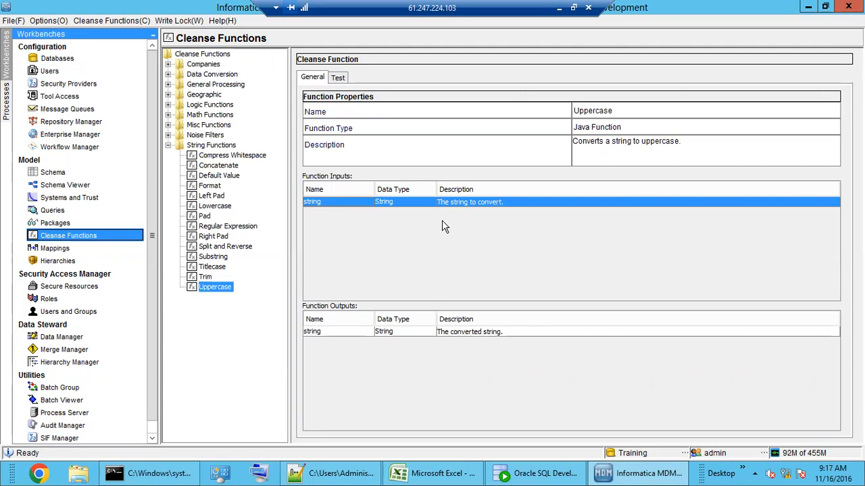
left_click(476, 334)
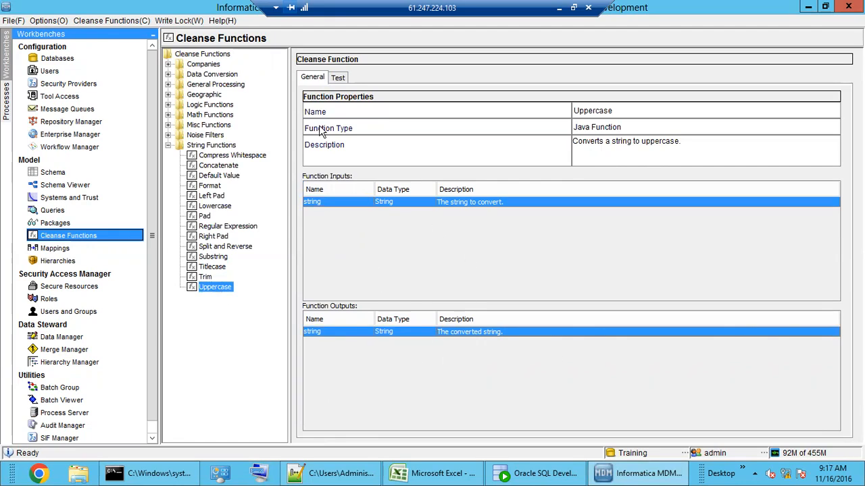
Step: Test Uppercase with input 'ram', confirming the result 'RAM', then view the Trim function's properties
left_click(339, 78)
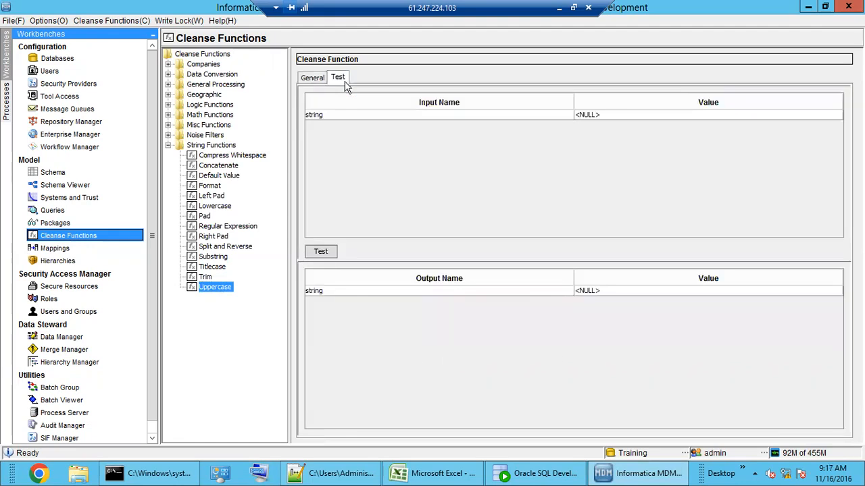
left_click(628, 116)
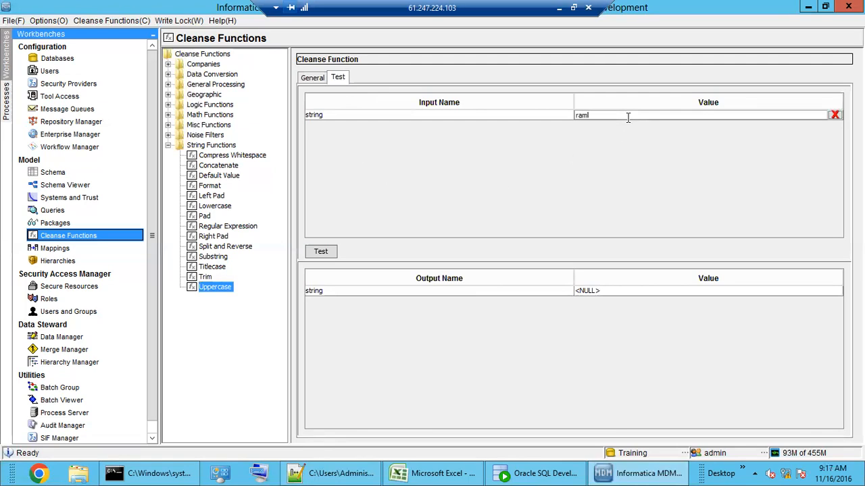
left_click(320, 252)
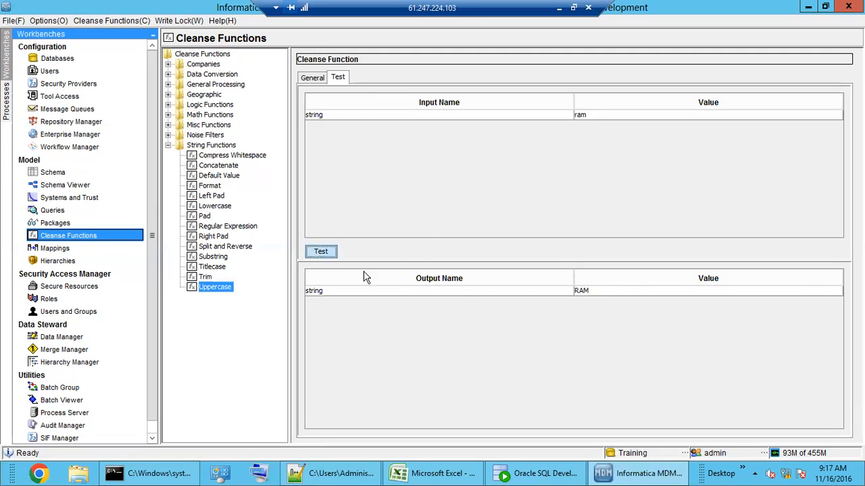
left_click(589, 295)
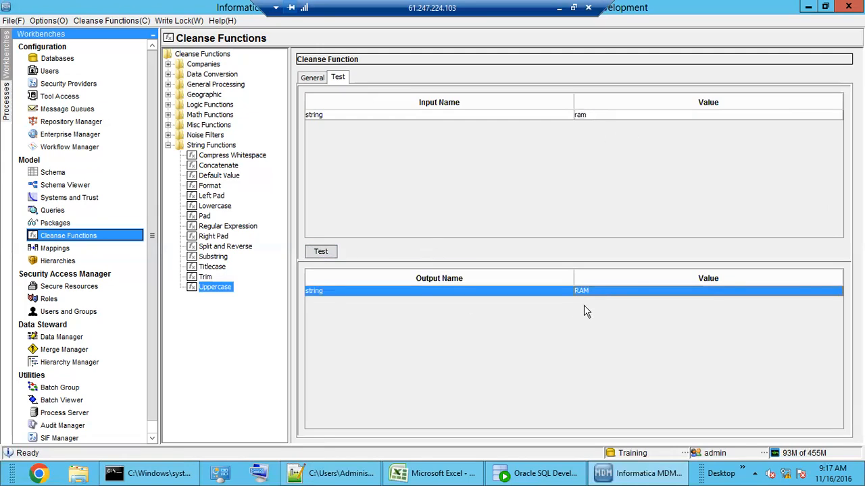
left_click(206, 277)
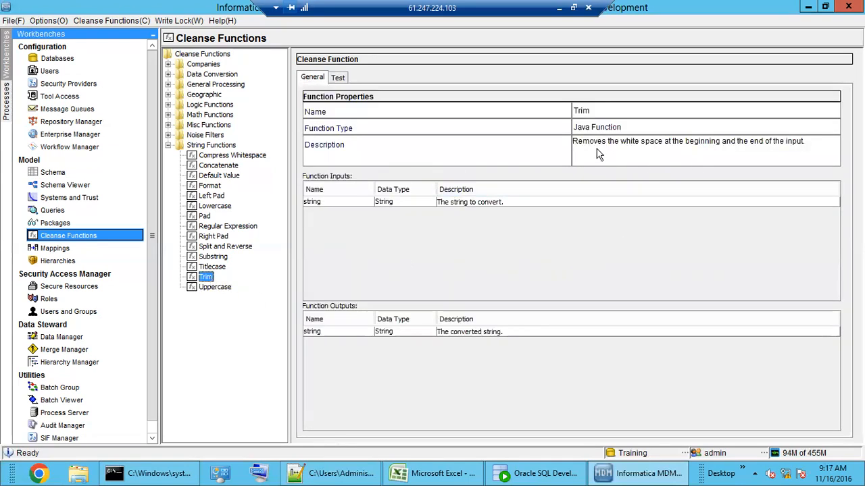
Step: Review the Trim, Titlecase, Substring and Split and Reverse functions, including Split and Reverse's string and separator inputs
left_click_drag(589, 143, 781, 153)
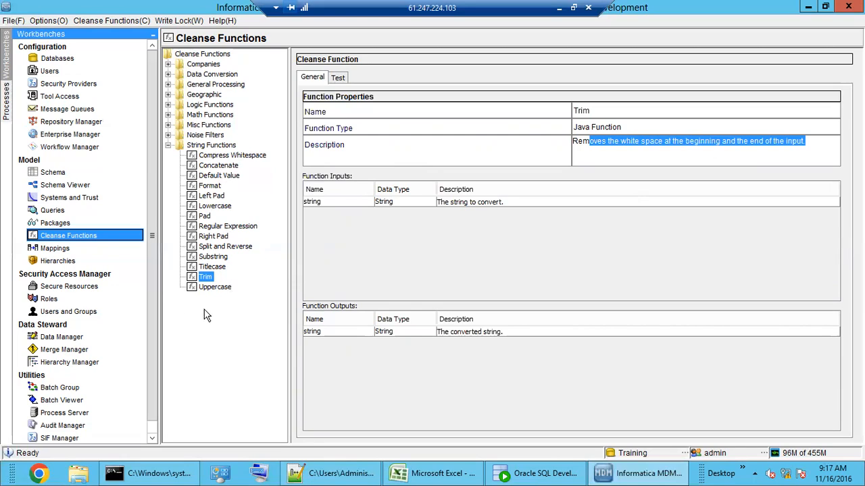
left_click(211, 267)
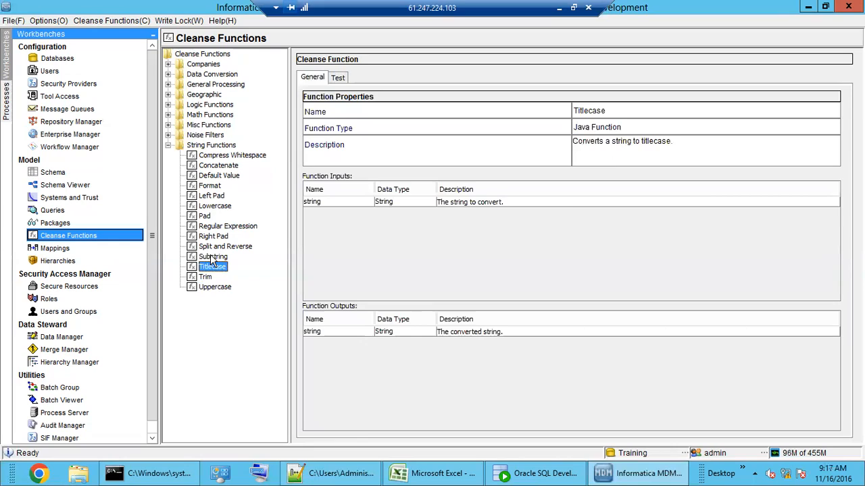
left_click(214, 257)
left_click(219, 248)
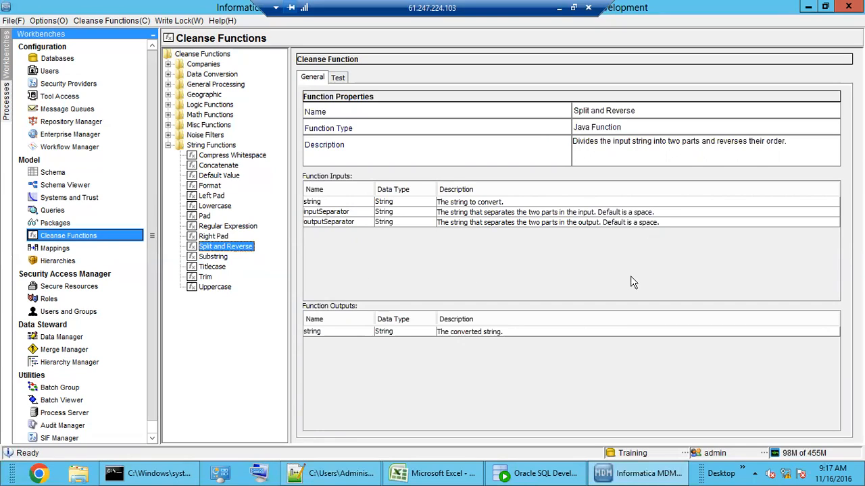
left_click(481, 204)
left_click(484, 213)
left_click(499, 223)
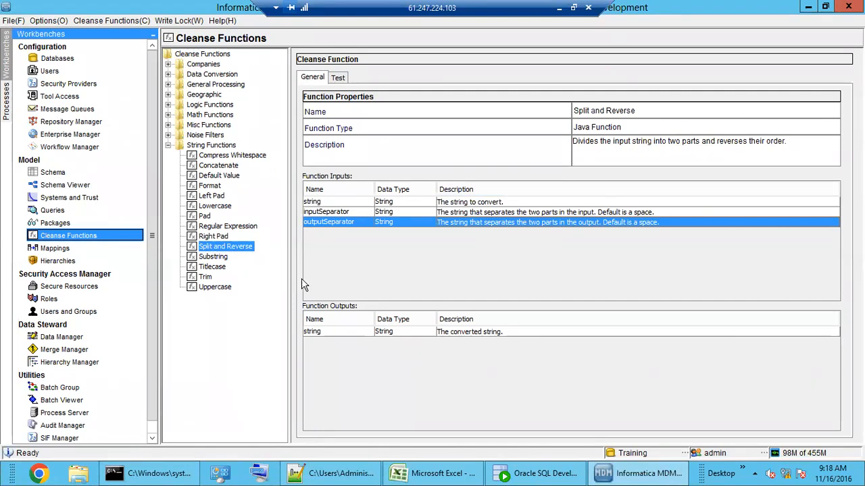
Step: Review Regular Expression's string, expression and group inputs and string output, then open its test panel
left_click(214, 237)
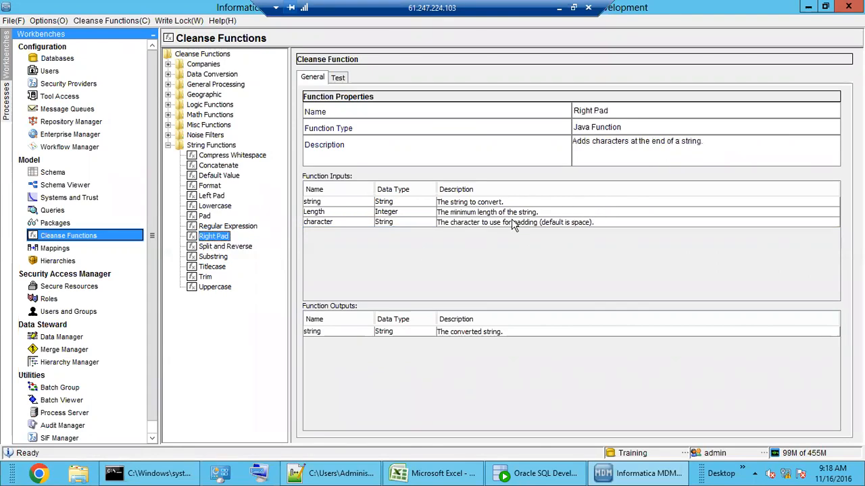
left_click(219, 227)
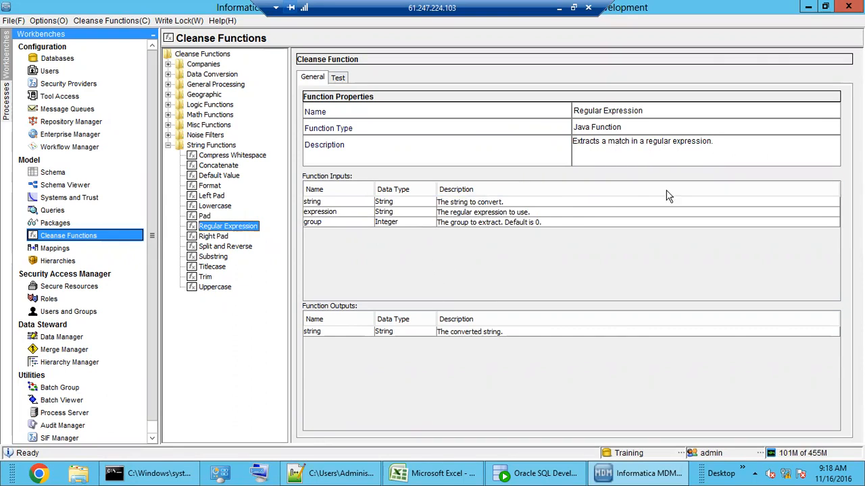
left_click(346, 202)
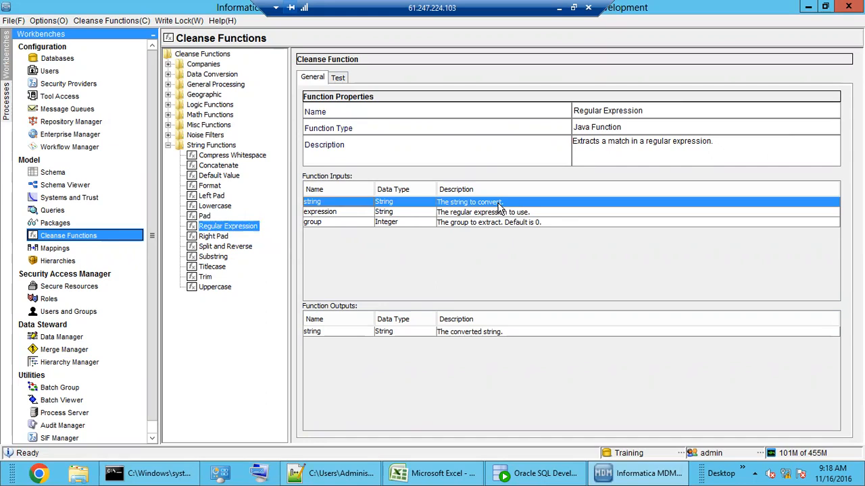
left_click(428, 215)
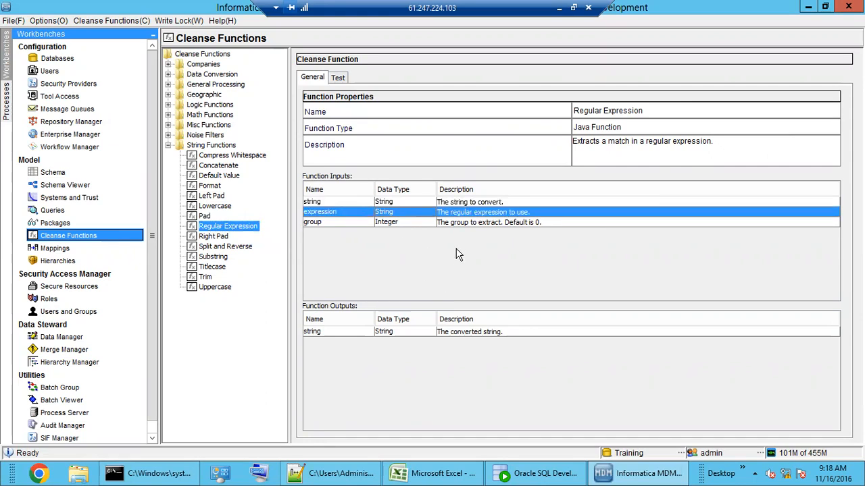
left_click(484, 223)
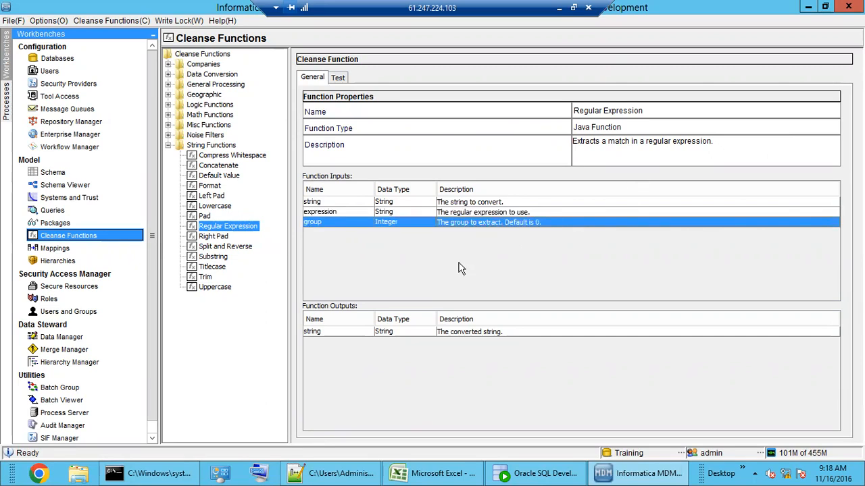
left_click(489, 334)
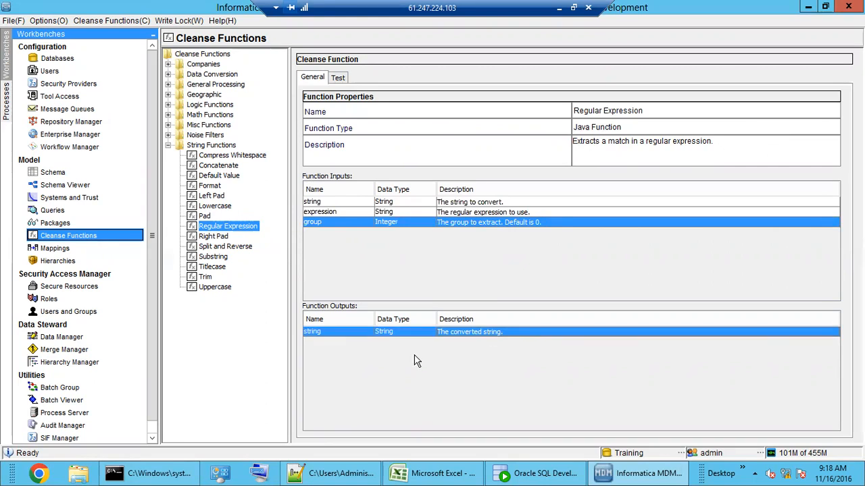
left_click(340, 78)
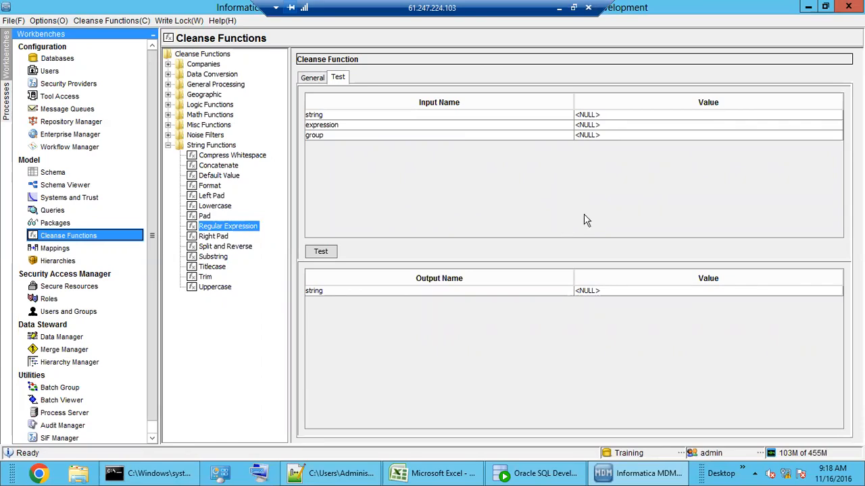
Step: Enter 123456789 as the test's string value and bring the Notepad++ notes forward
left_click(603, 115)
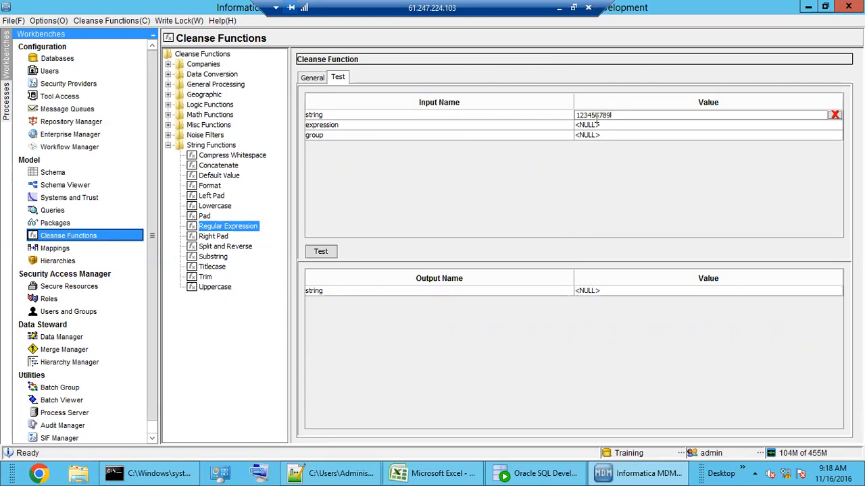
left_click(600, 126)
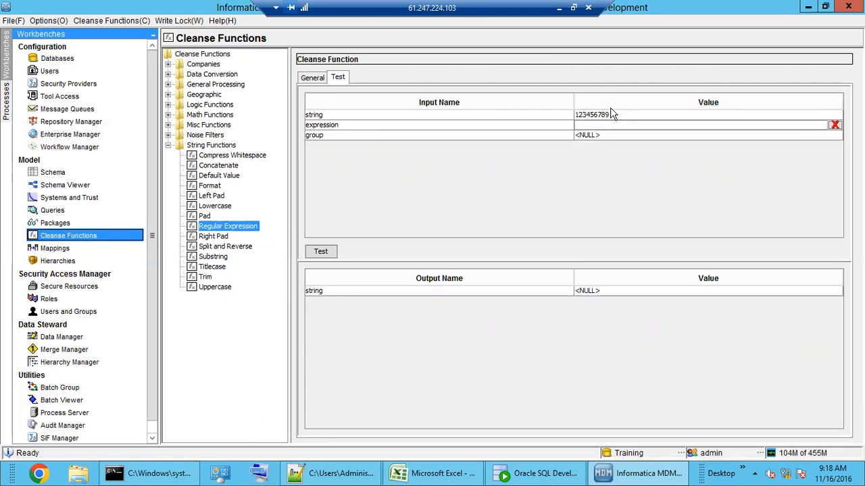
left_click(314, 472)
left_click(142, 333)
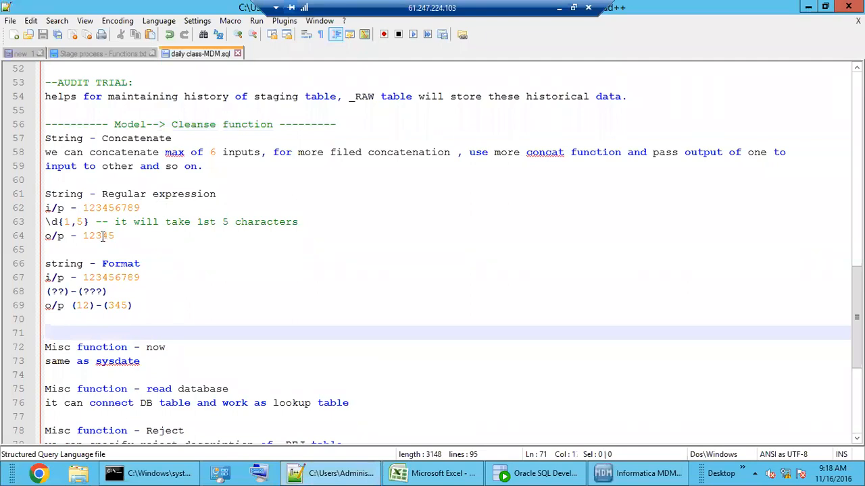
Step: Copy the \d{1,5} pattern from the notes into the expression value and run the test
left_click_drag(83, 208, 139, 208)
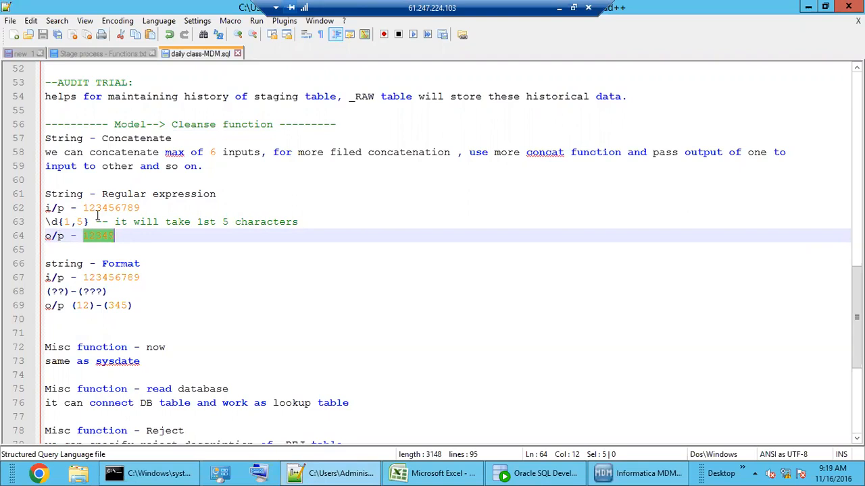
left_click_drag(93, 208, 106, 208)
left_click(642, 473)
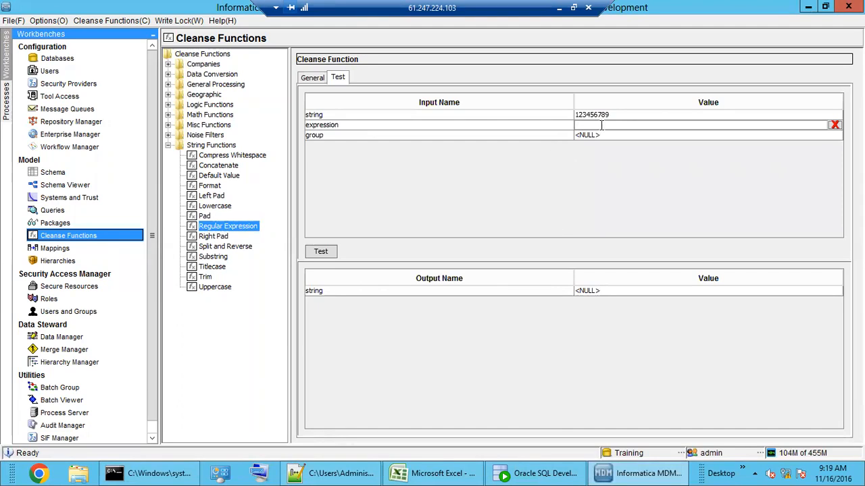
type("\\d")
left_click(331, 473)
left_click(124, 291)
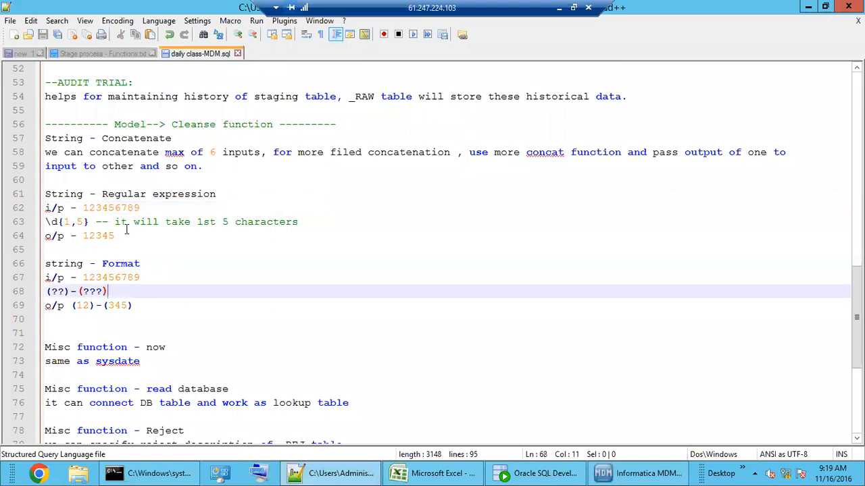
left_click_drag(88, 221, 42, 222)
key("ctrl+c")
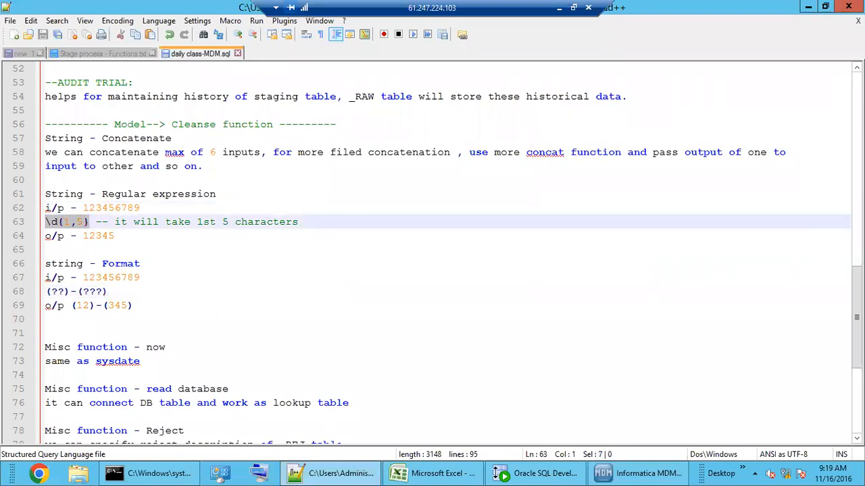
left_click(642, 473)
key("BackSpace")
key("BackSpace")
key("ctrl+v")
left_click(321, 254)
Step: Retest with expressions \d{3,5} and \d{2,5}, both still returning 12345
left_click(588, 294)
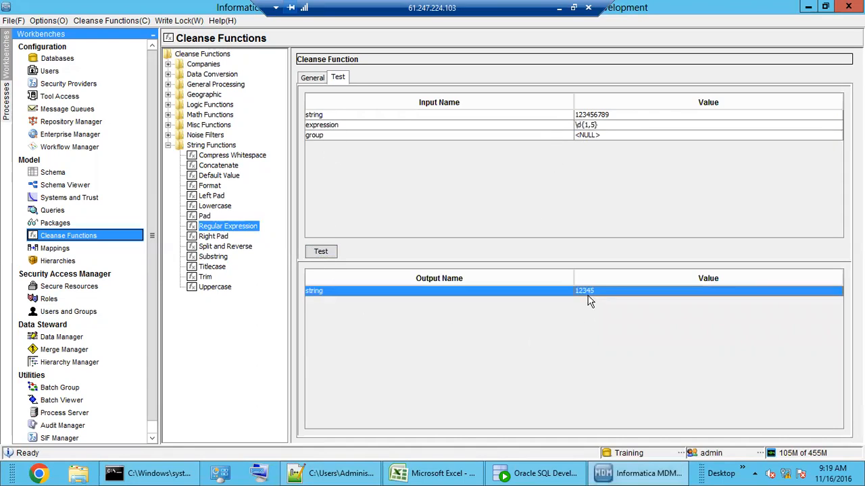
left_click(587, 125)
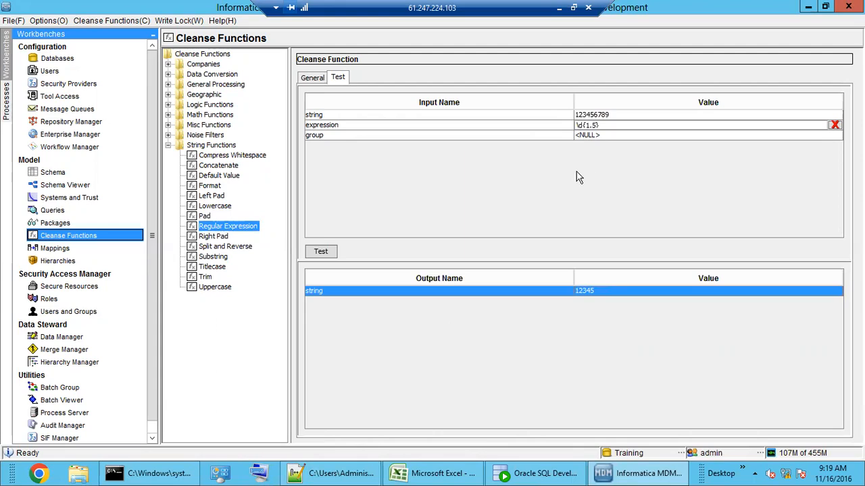
key("BackSpace")
type("3")
left_click(321, 252)
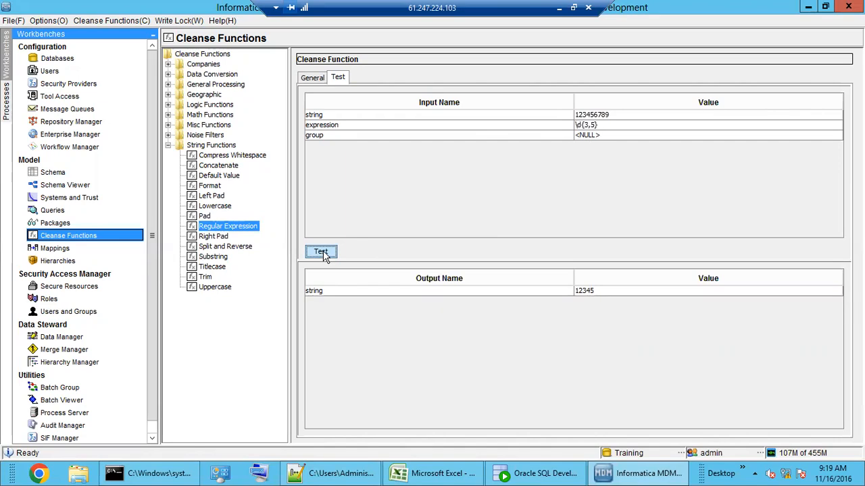
left_click(586, 125)
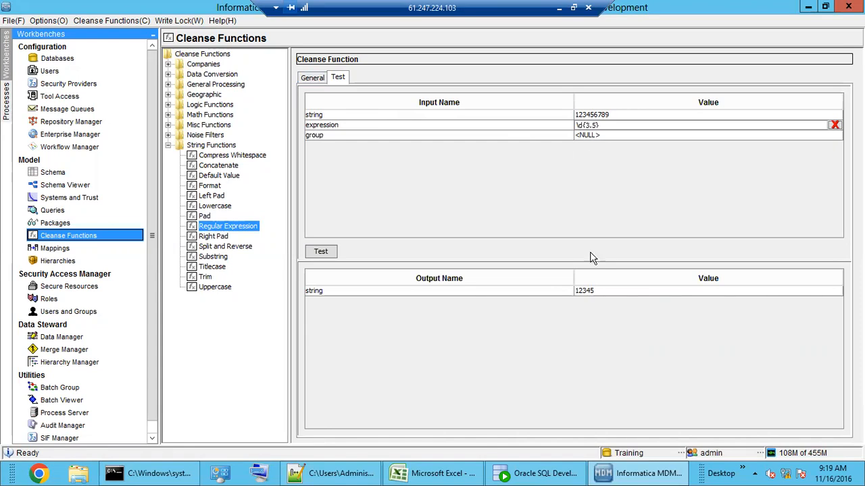
left_click(590, 293)
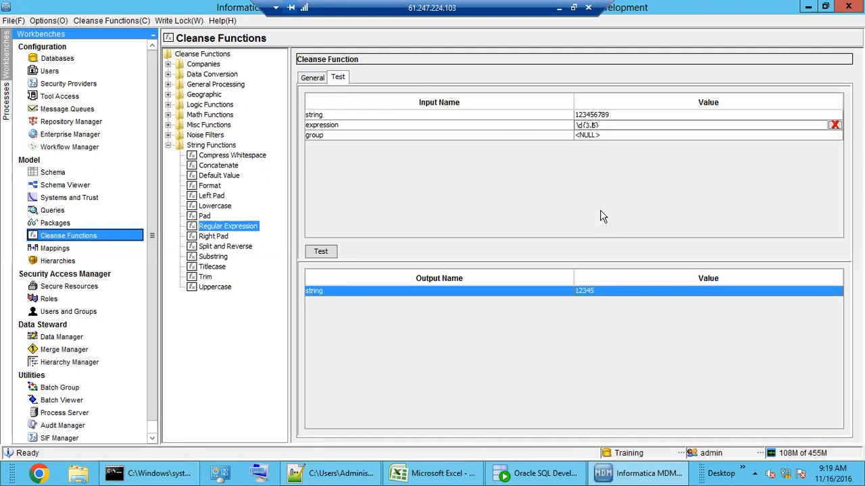
key("BackSpace")
type("2")
left_click(327, 251)
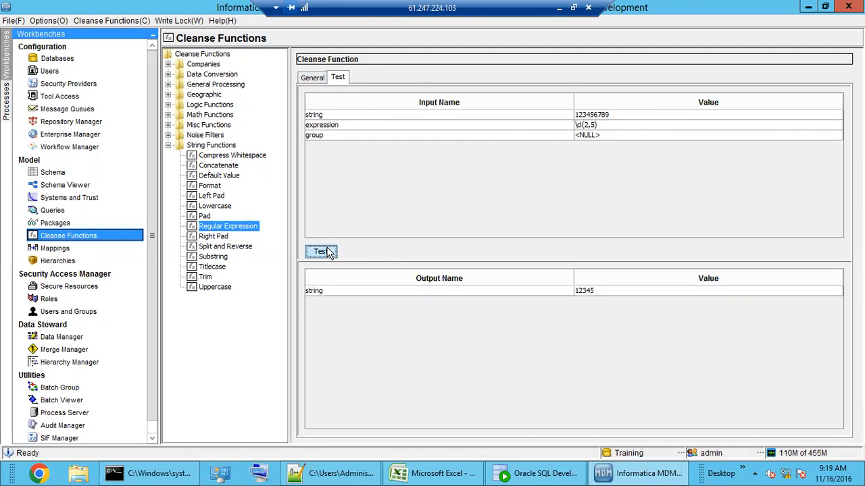
Step: Check the notes, retype the expression as \d{1,5}, test it, and append a closing brace
left_click(315, 80)
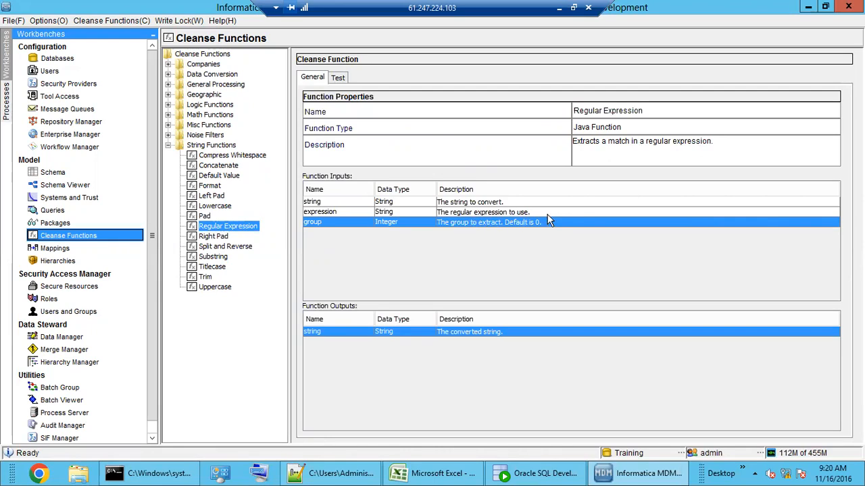
left_click(338, 77)
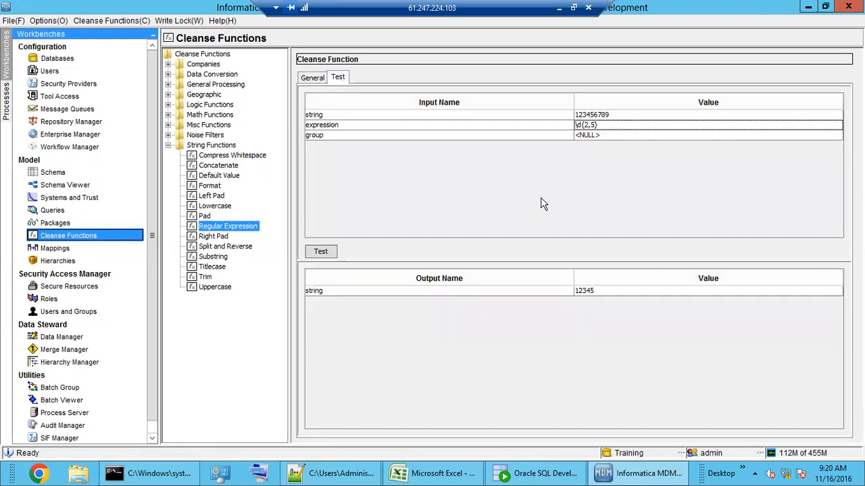
double_click(602, 125)
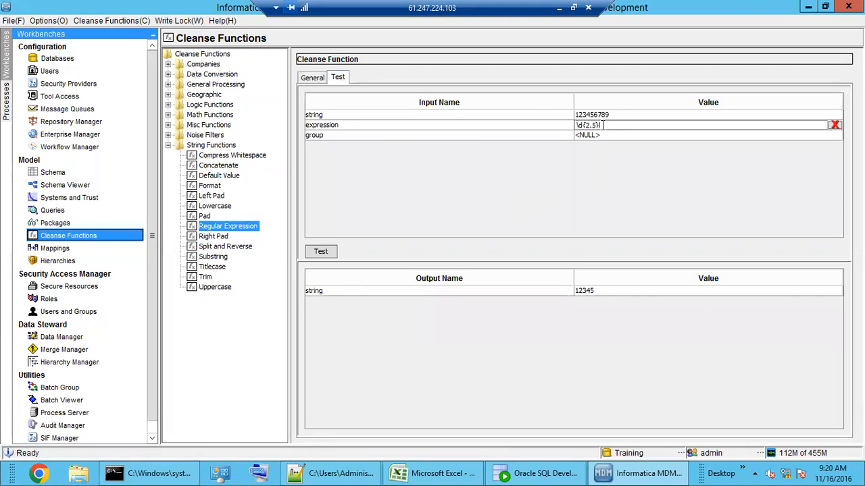
left_click(323, 473)
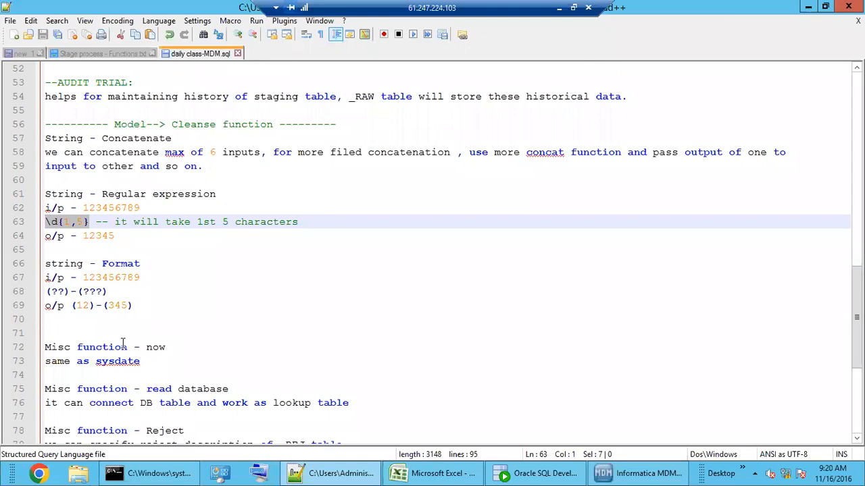
scroll(122, 345, "down", 3)
scroll(123, 344, "up", 2)
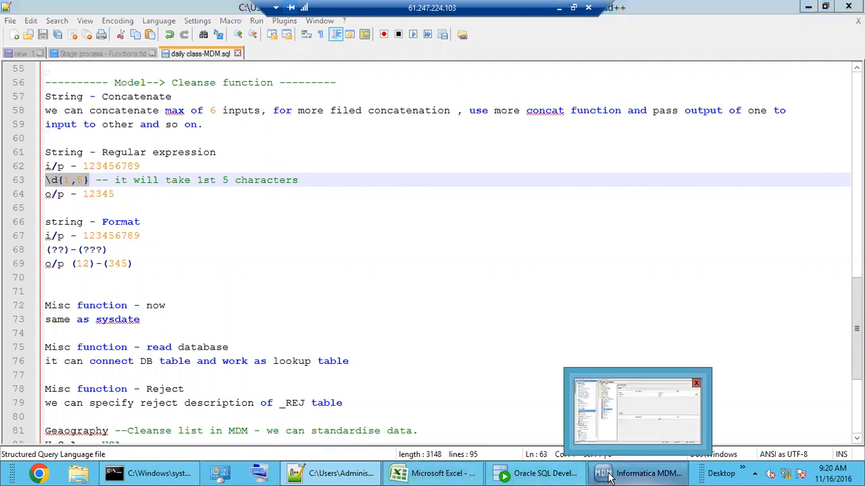
left_click(600, 388)
left_click_drag(599, 125, 550, 128)
type("\\")
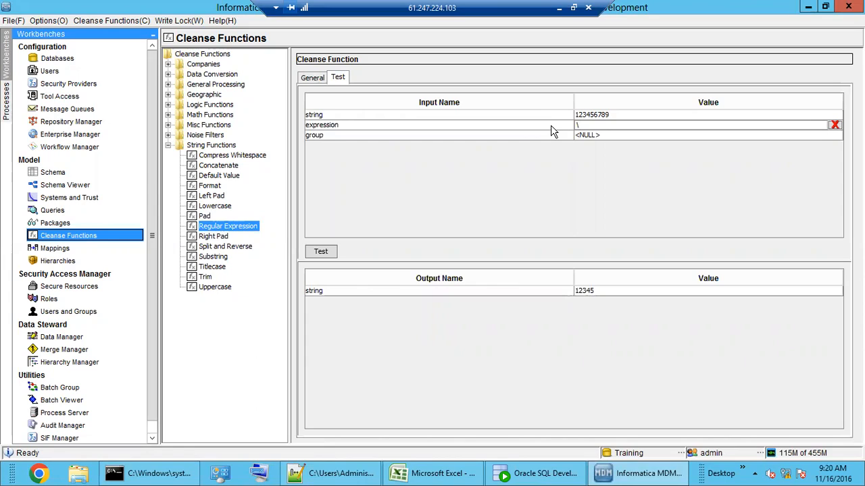
type("d{1,5}")
left_click(327, 252)
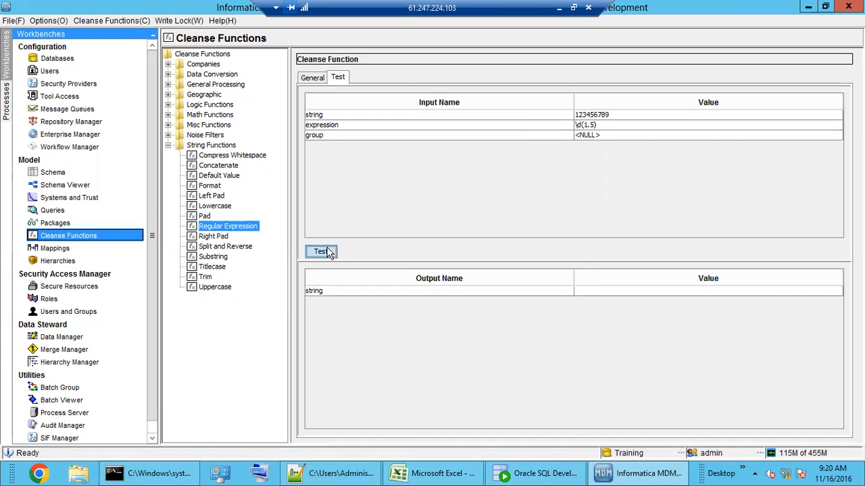
left_click(603, 125)
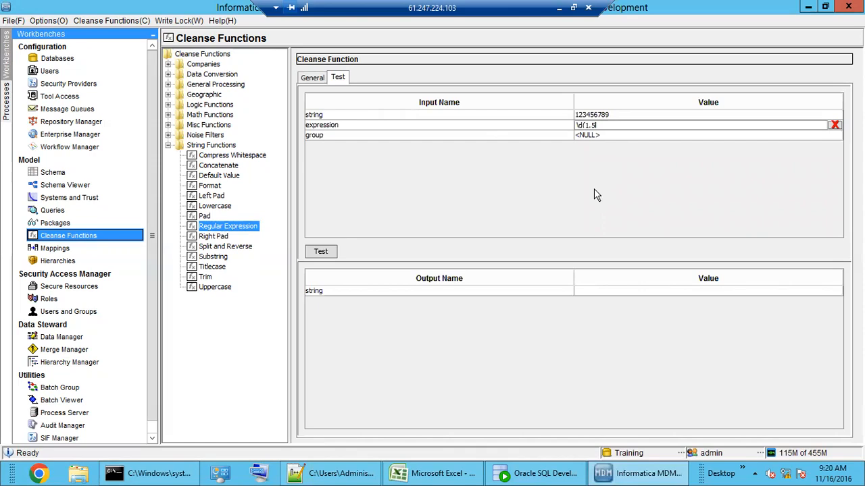
type("}")
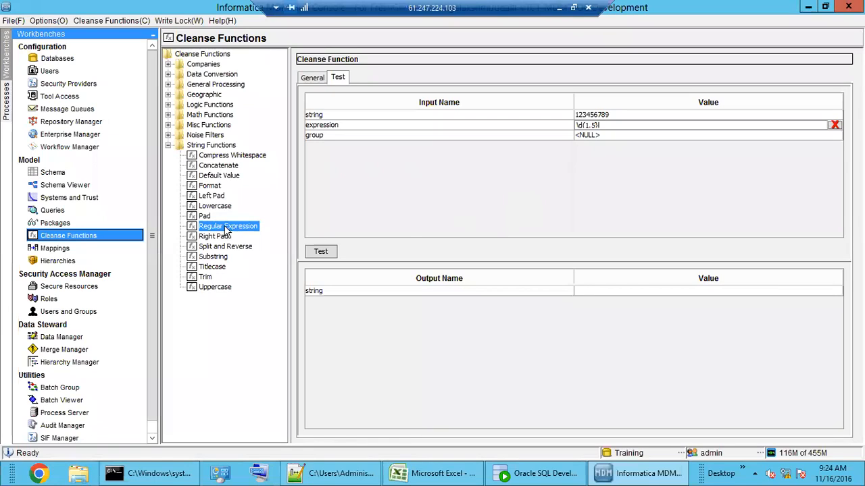
Step: Rerun the test, dismiss the cleansing errors from the malformed expression, and clear the expression value
left_click(313, 78)
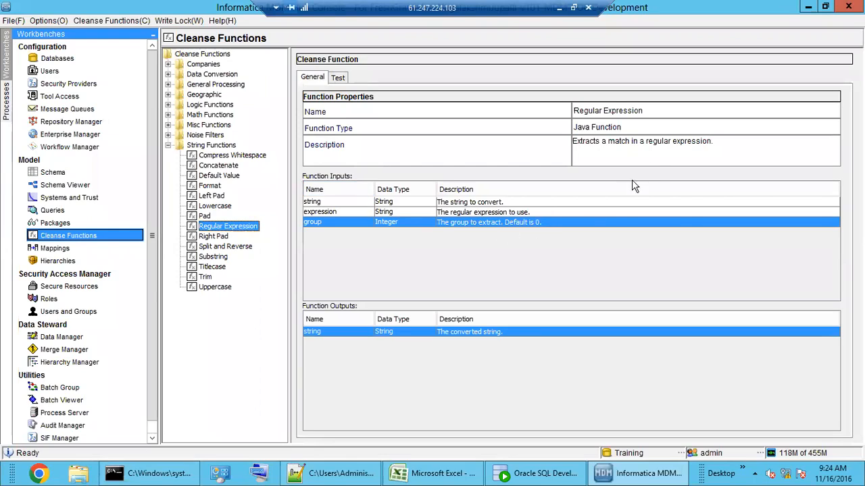
left_click_drag(714, 143, 566, 145)
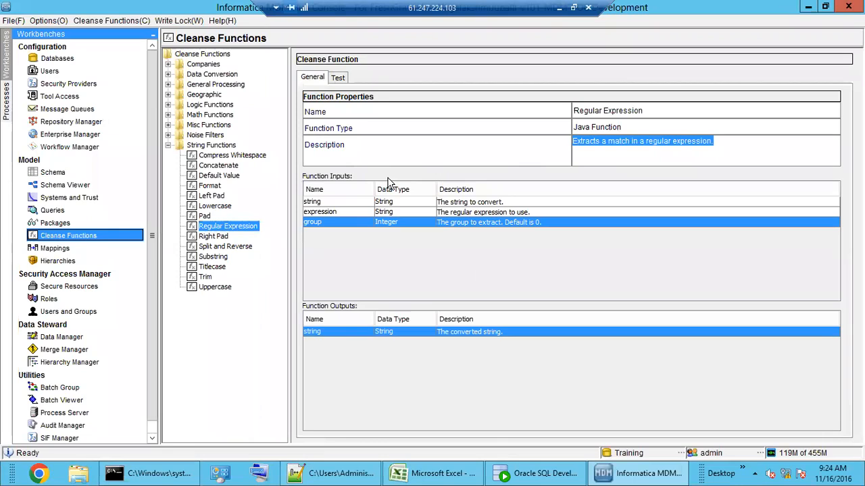
left_click(342, 79)
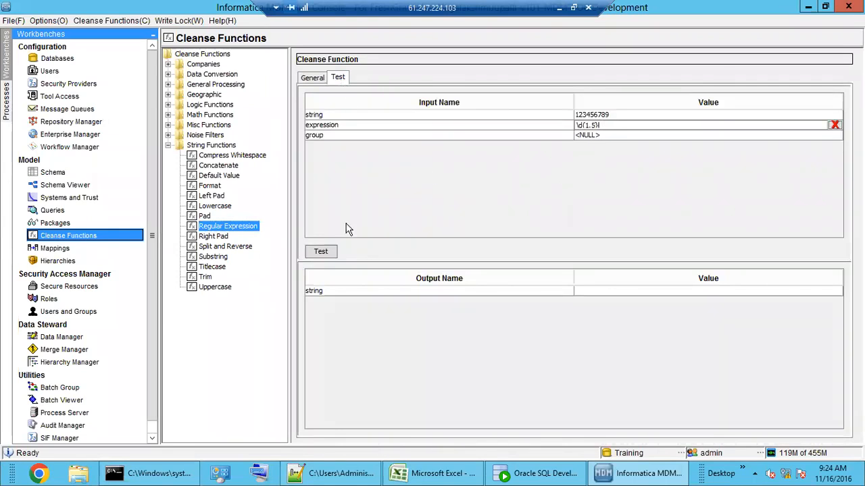
left_click(321, 252)
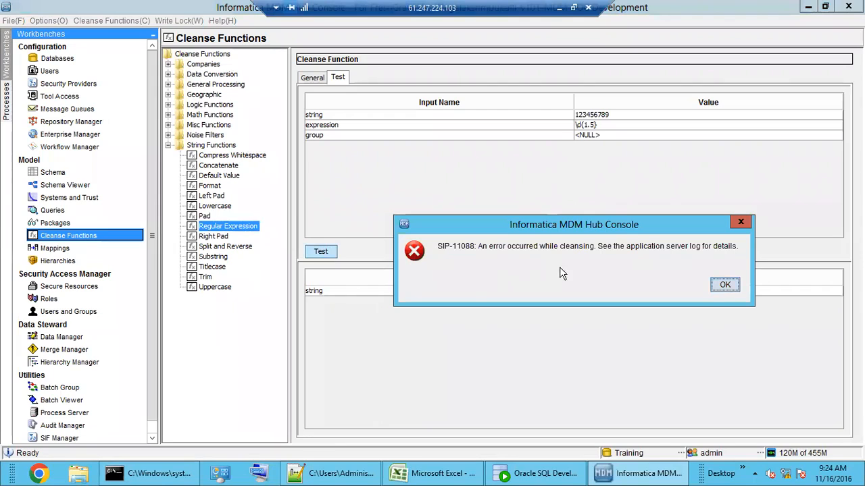
left_click(723, 285)
left_click(609, 125)
left_click_drag(591, 126, 648, 150)
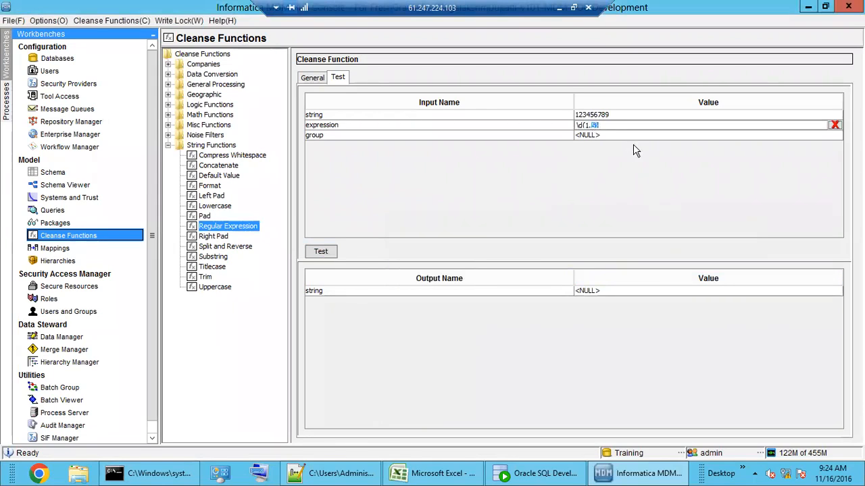
left_click(611, 126)
left_click(325, 252)
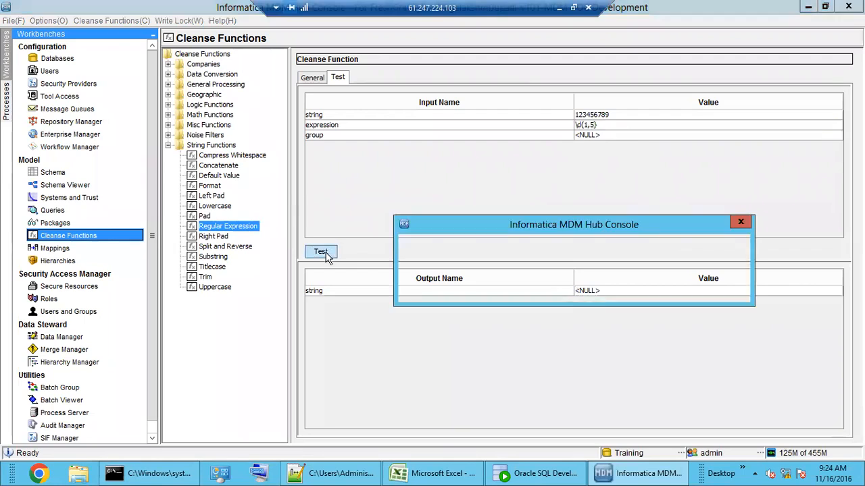
left_click(714, 287)
double_click(608, 125)
left_click_drag(608, 125, 534, 129)
type("\\")
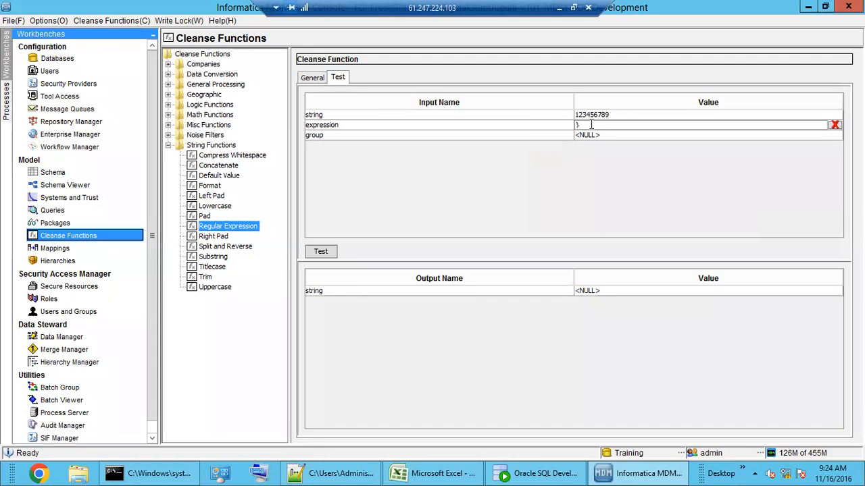
Step: Paste \d{1,5} from the Notepad++ notes into the expression and test it, returning 12345
left_click(358, 473)
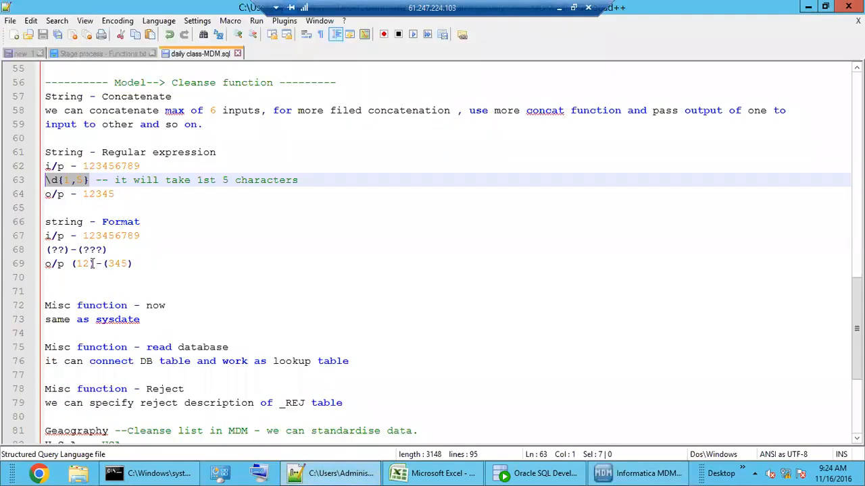
left_click(114, 194)
left_click_drag(90, 180, 30, 181)
key("ctrl+c")
left_click(642, 473)
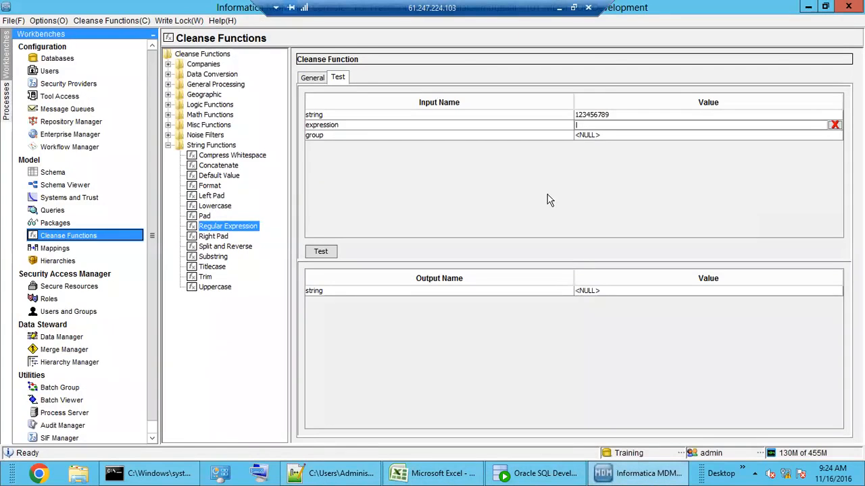
key("ctrl+v")
left_click(328, 254)
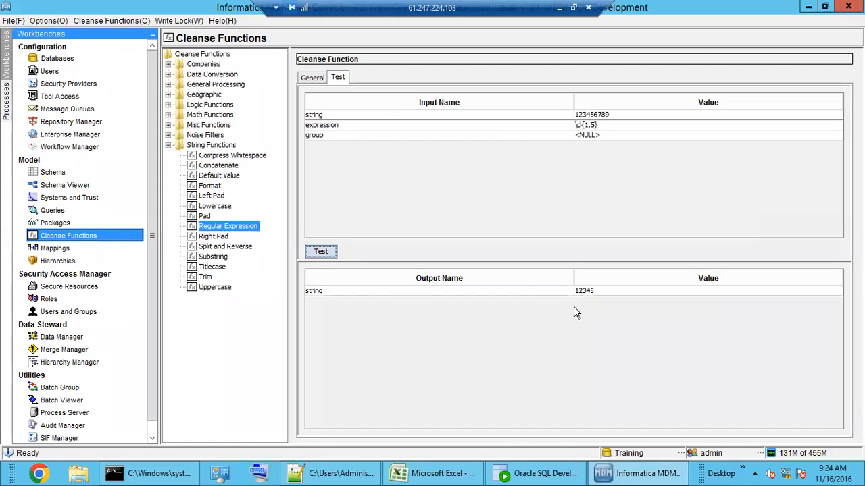
Step: Change the expression to \d{1,4}, then \d{1,2}, testing each to get 1234 and 12
left_click(590, 125)
key("BackSpace")
key("BackSpace")
type("4}")
left_click(318, 252)
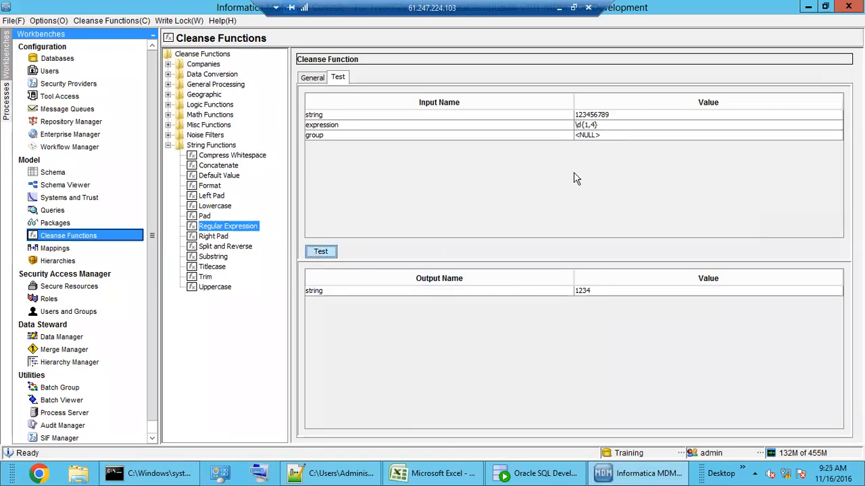
double_click(593, 126)
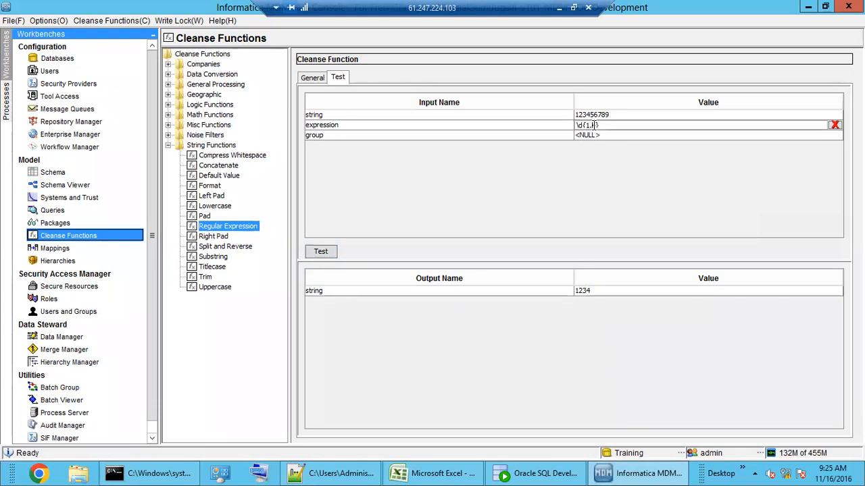
key("BackSpace")
type("2")
left_click(321, 253)
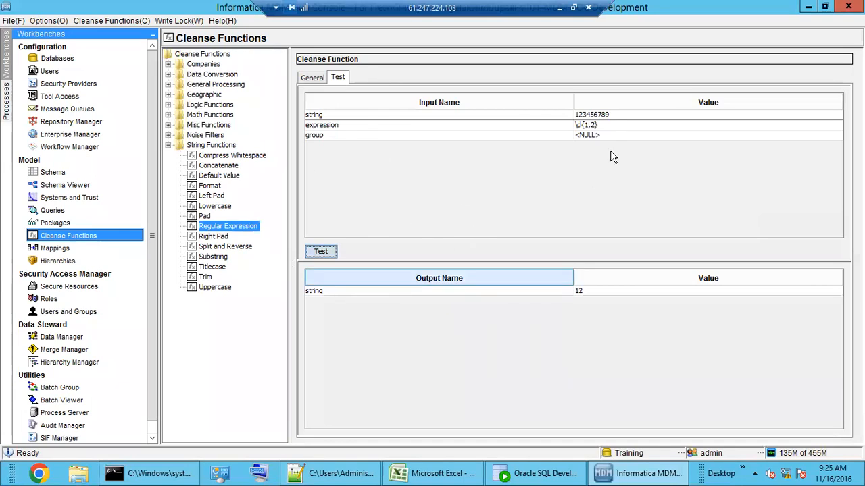
double_click(612, 125)
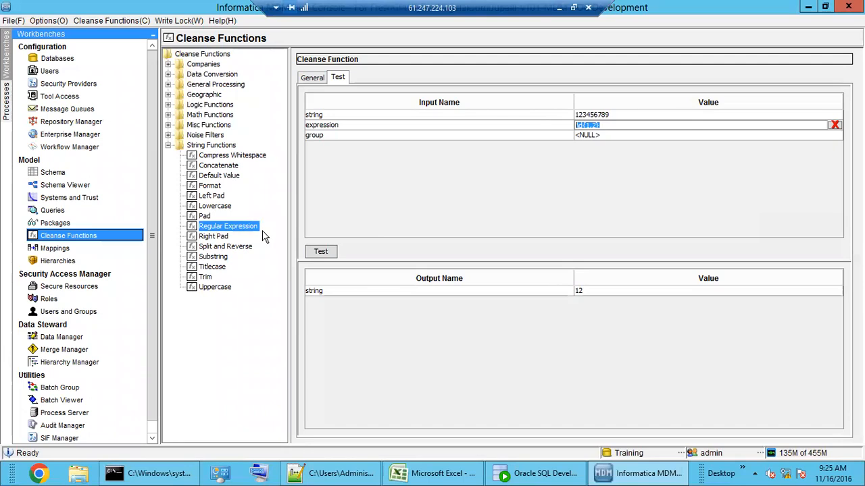
Step: Browse the Pad, Lowercase, Left Pad and Format string functions' properties
left_click(204, 217)
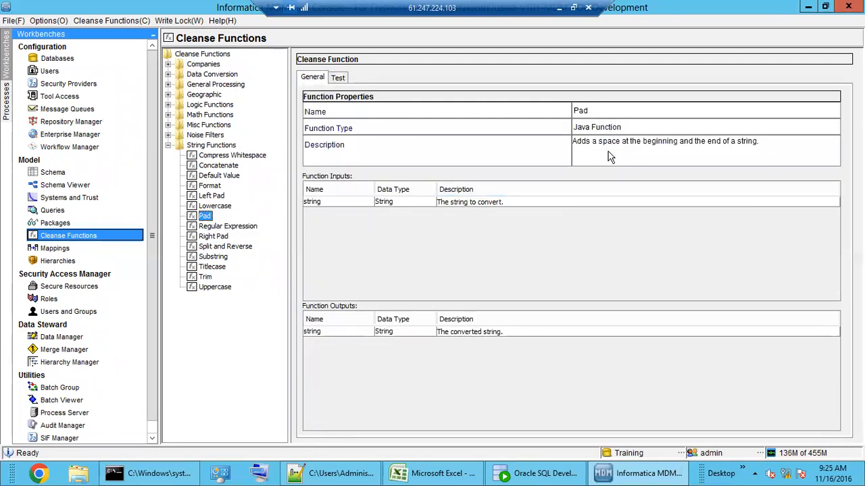
left_click(227, 207)
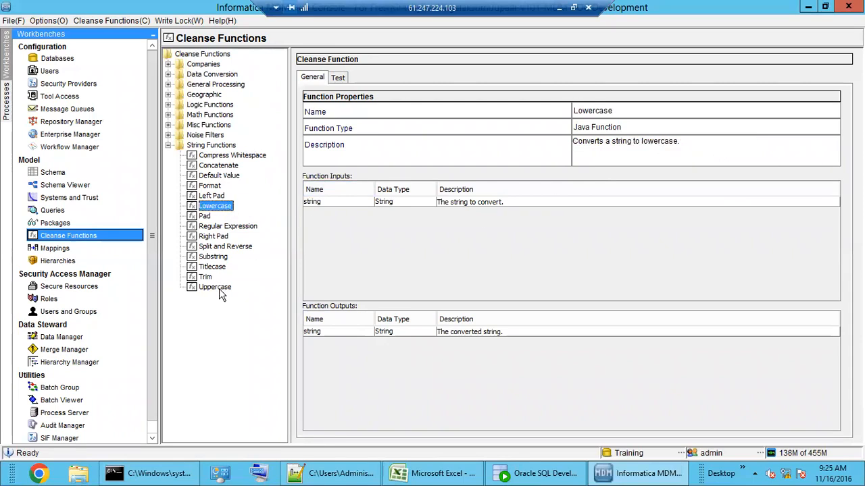
left_click(213, 197)
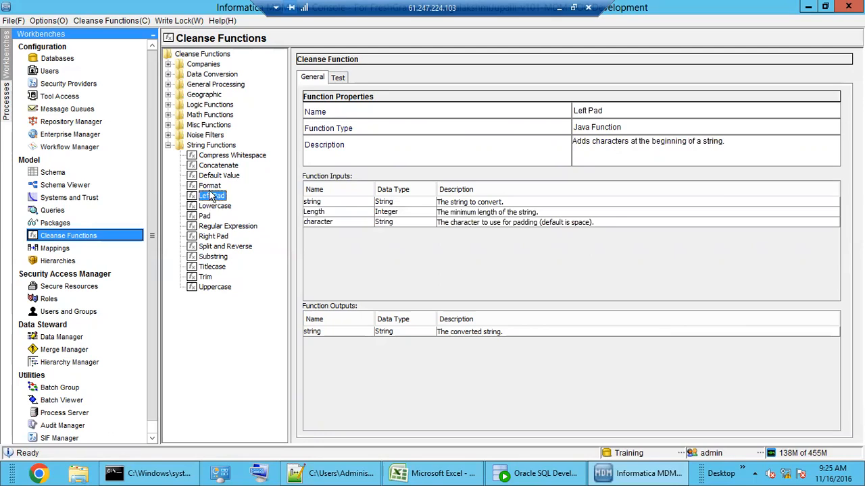
left_click(208, 186)
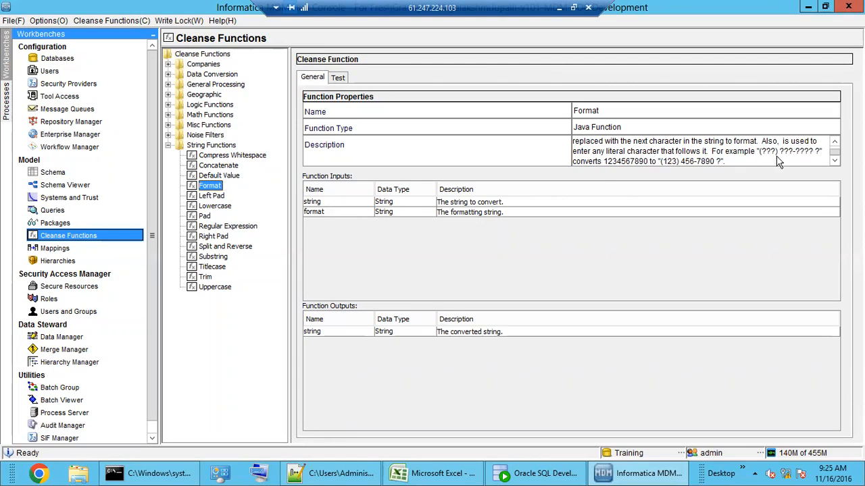
left_click(340, 79)
left_click(608, 115)
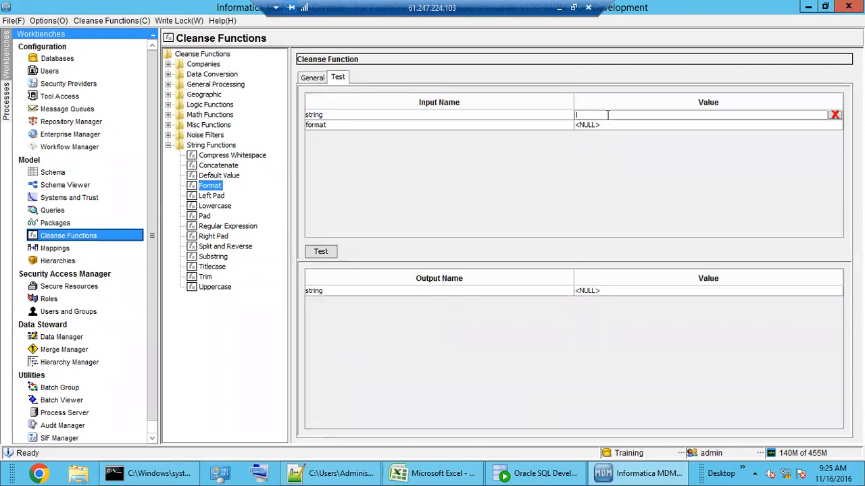
type("1234567890")
left_click(613, 126)
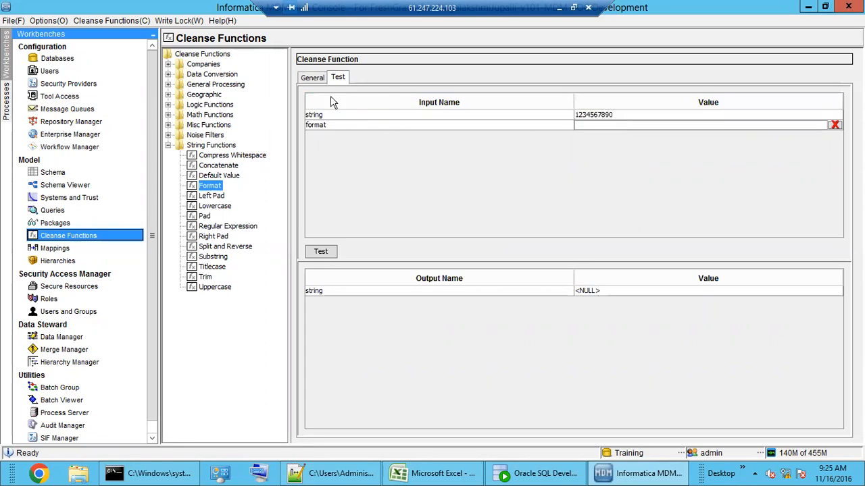
left_click(313, 78)
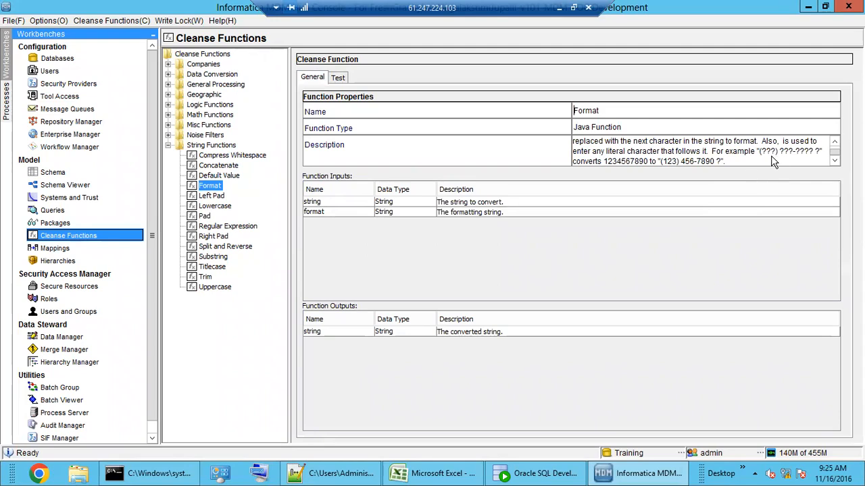
left_click(337, 78)
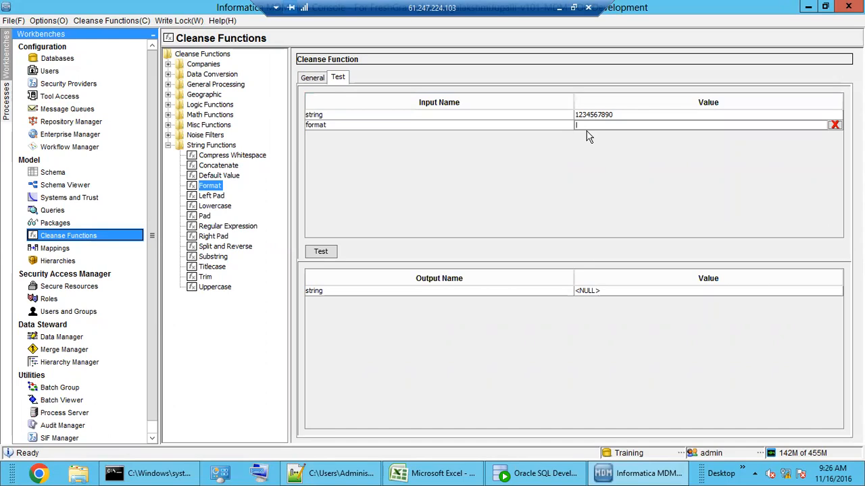
type("?????-??-???")
left_click(323, 252)
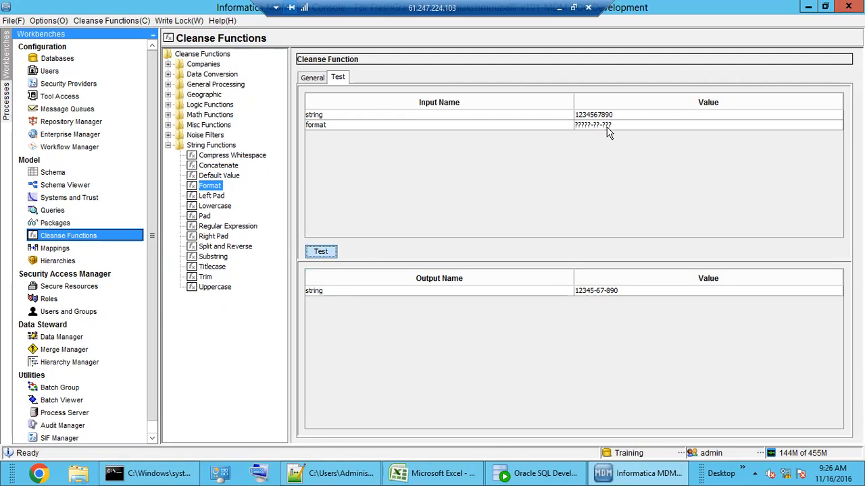
left_click(590, 126)
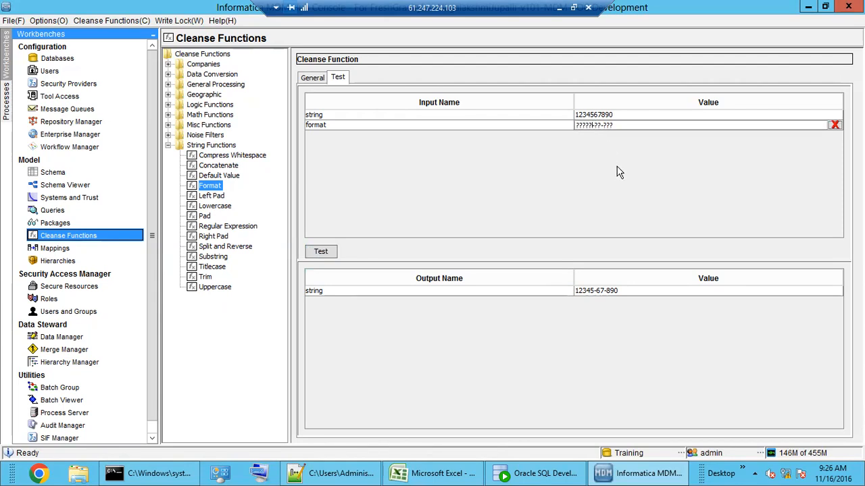
type(")")
type("(")
left_click(318, 256)
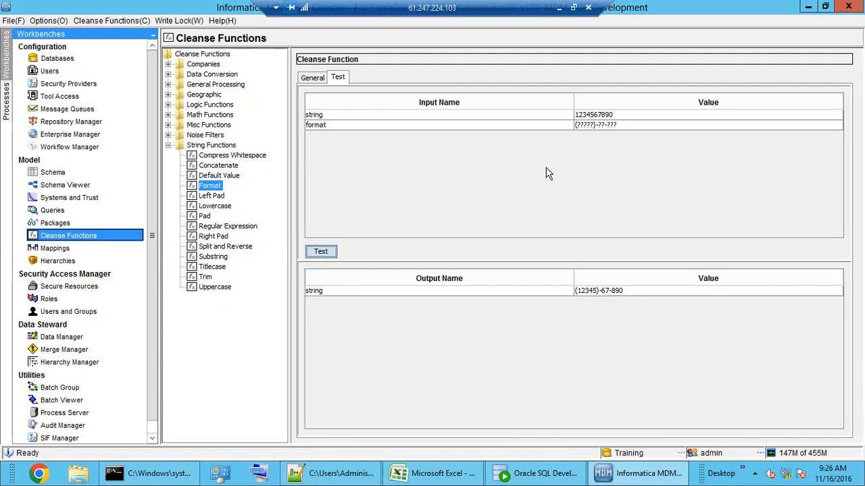
double_click(612, 126)
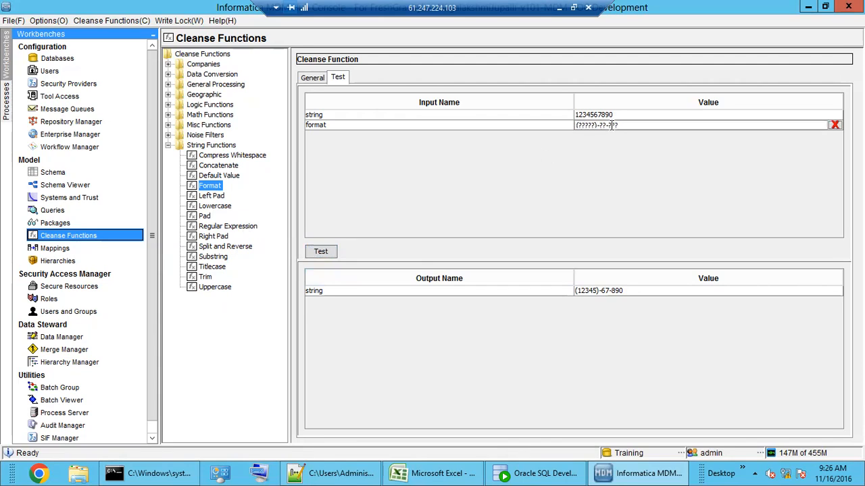
left_click(628, 125)
left_click_drag(628, 125, 520, 131)
left_click(214, 177)
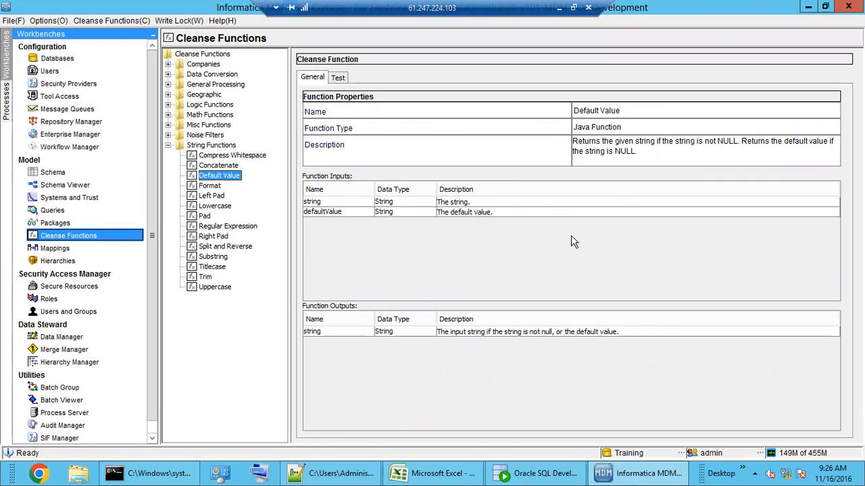
Step: Select Concatenate to view its six string inputs and single concatenated string output
left_click(219, 167)
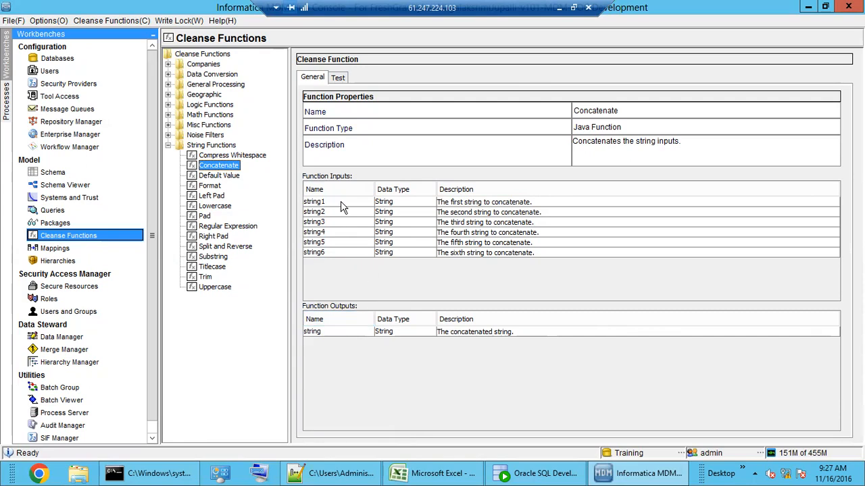
left_click(340, 336)
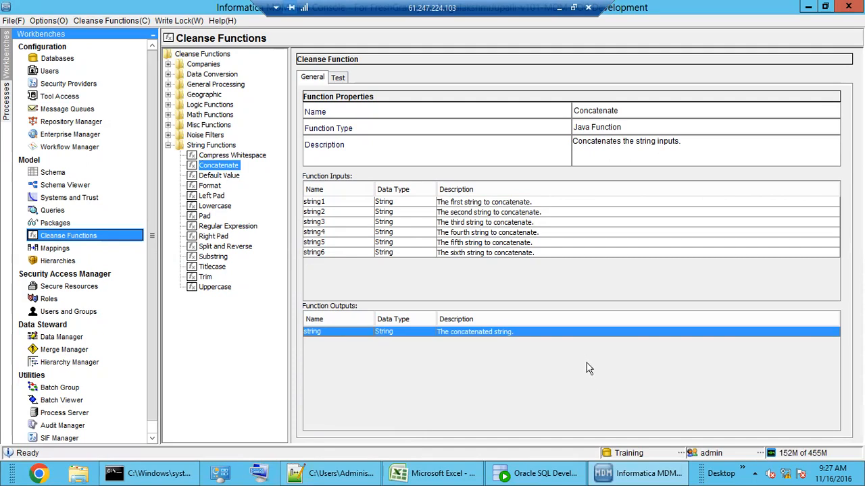
left_click(453, 225)
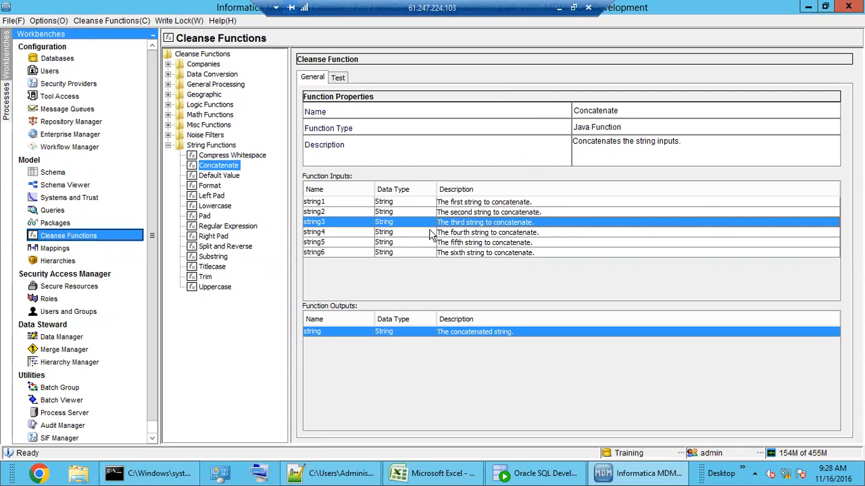
Step: Inspect M_EDW_CUST's Regular Expression function, glance at Concatenate's Test tab, and return to the mapping
left_click(75, 248)
left_click(507, 220)
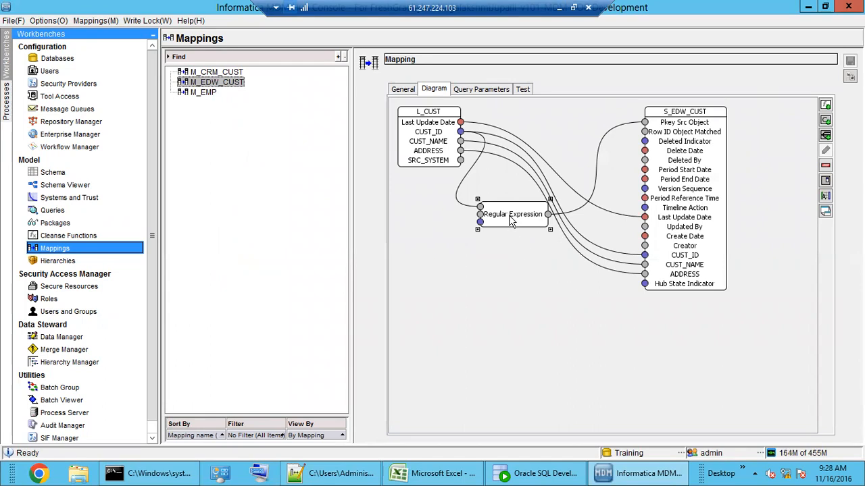
left_click(74, 236)
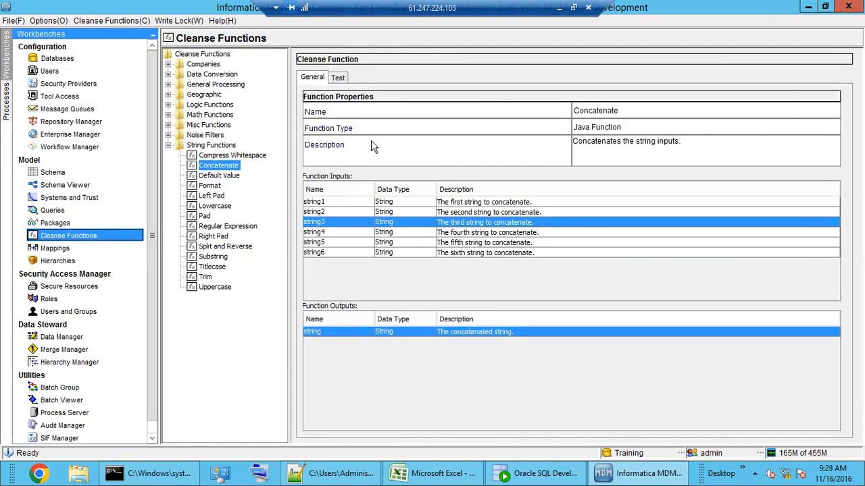
left_click(338, 79)
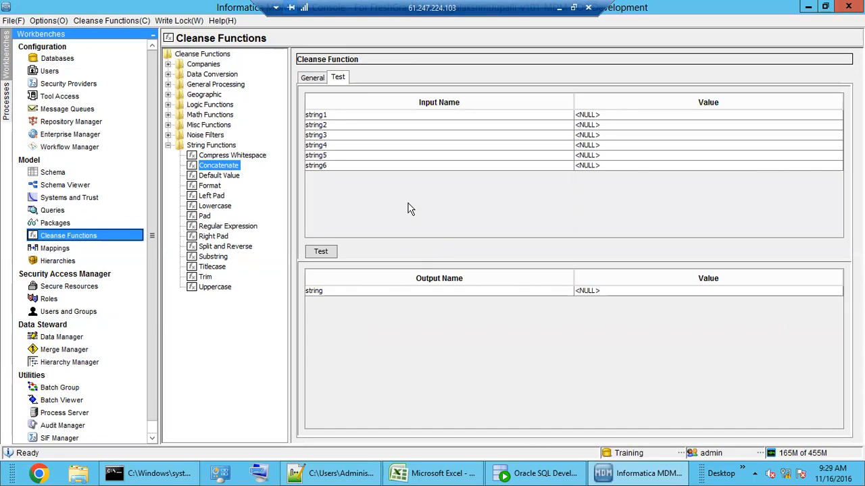
left_click(64, 248)
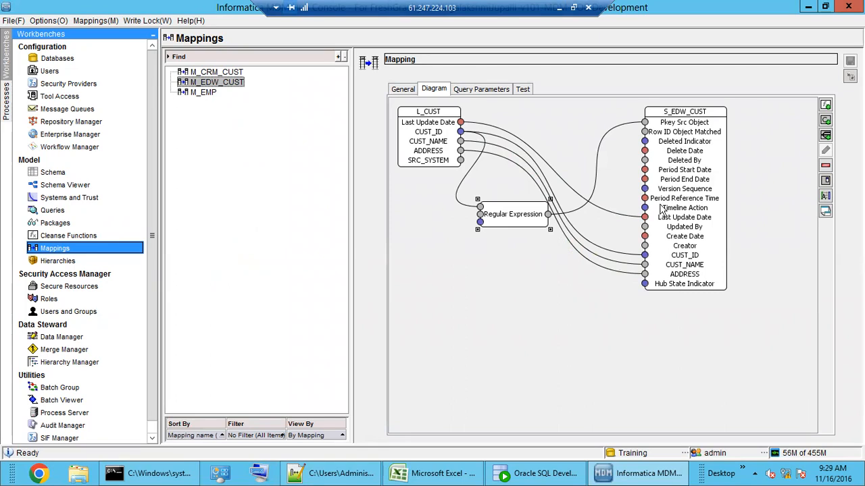
Step: Remove the Regular Expression function from the M_EDW_CUST mapping
right_click(512, 224)
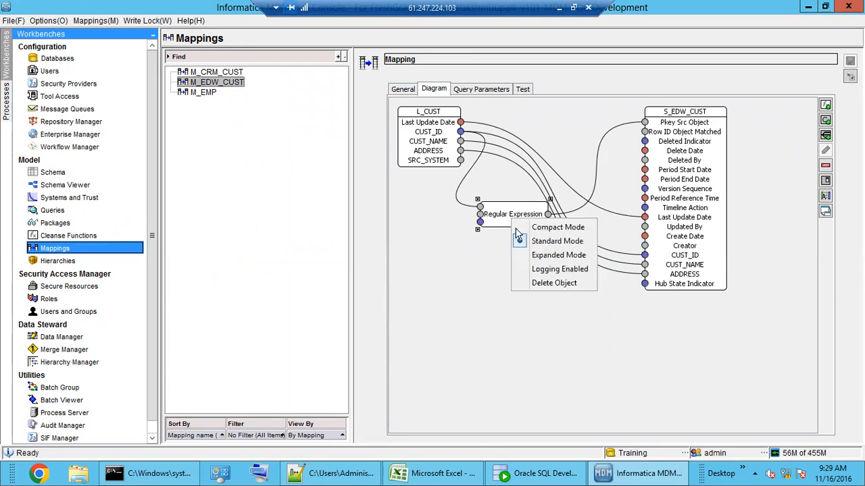
left_click(533, 283)
left_click(504, 284)
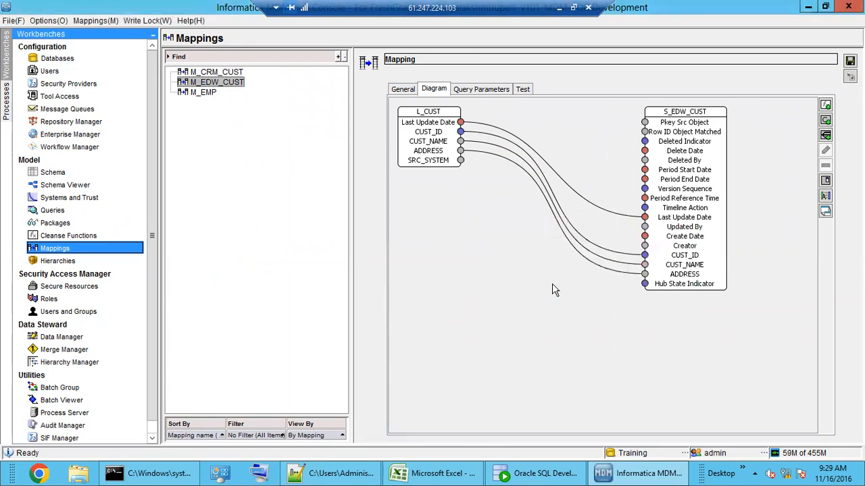
Step: Add a Concatenate string function to the diagram and move it clear of L_CUST
left_click(825, 106)
left_click(370, 254)
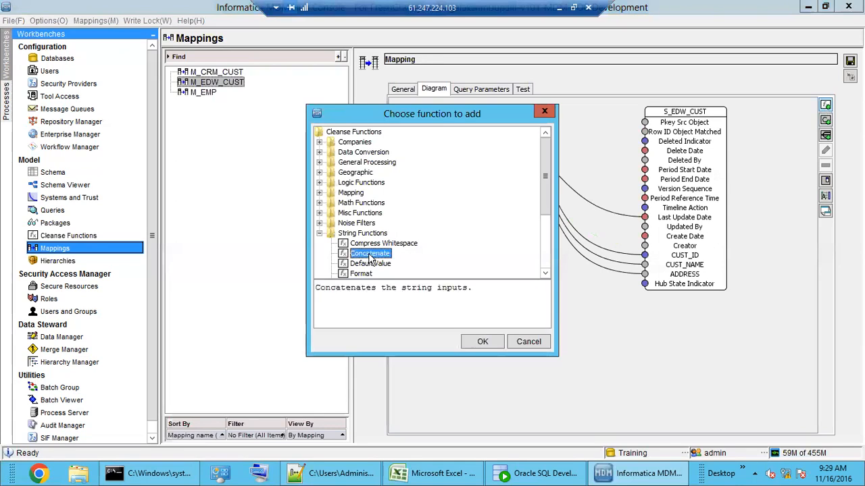
left_click(478, 342)
left_click_drag(431, 161, 492, 246)
left_click(434, 133)
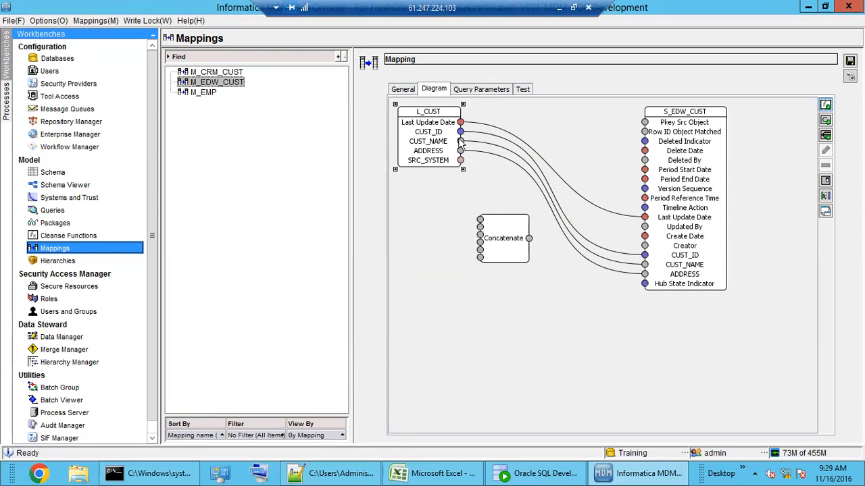
Step: Wire L_CUST's CUST_ID, CUST_NAME and ADDRESS ports into the three Concatenate function inputs
left_click_drag(460, 131, 477, 221)
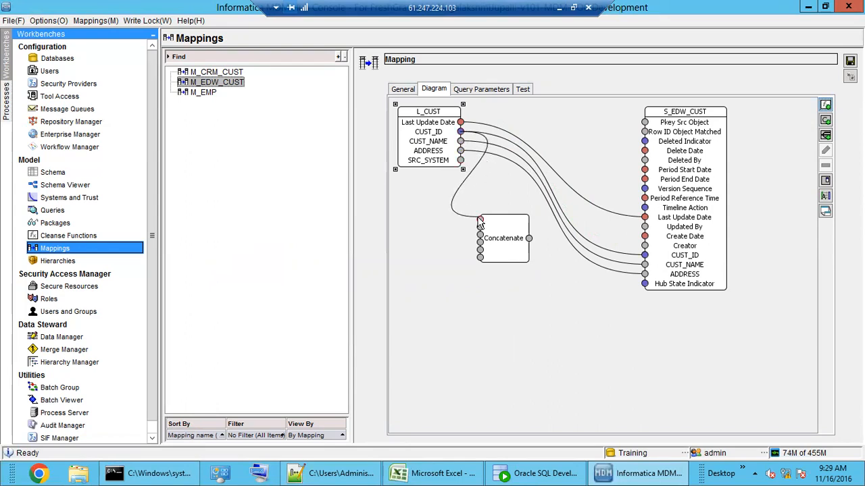
left_click_drag(460, 141, 478, 233)
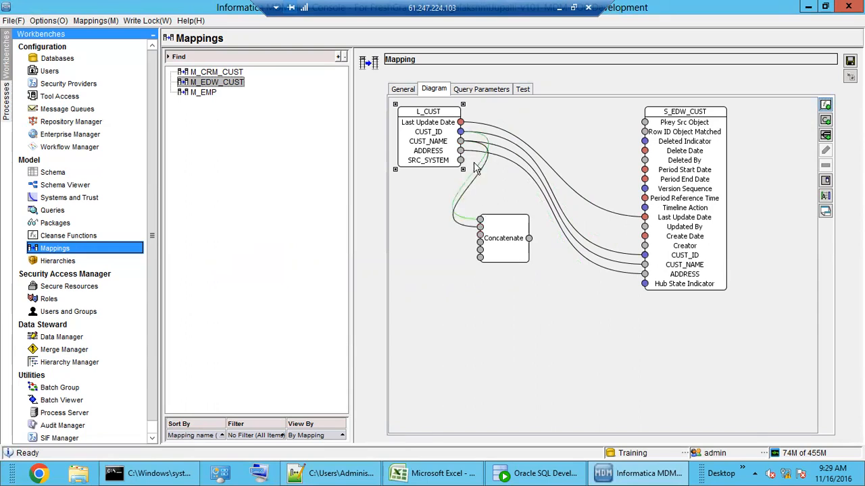
left_click_drag(484, 192, 644, 123)
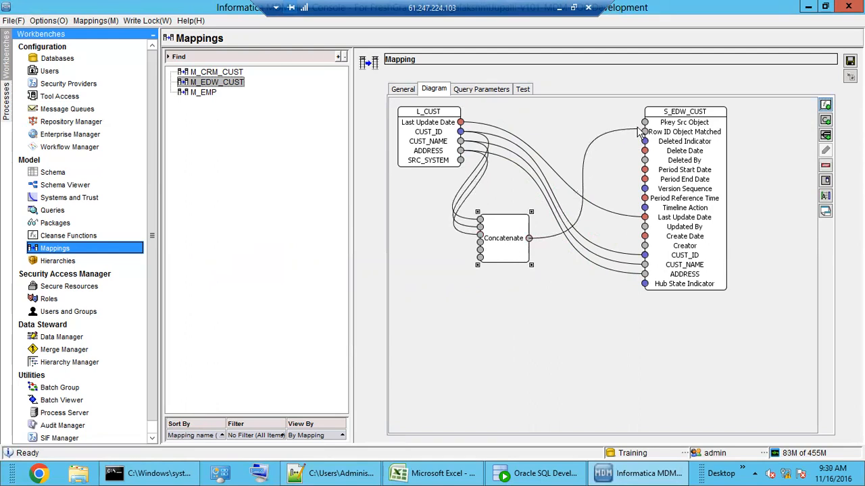
left_click(518, 296)
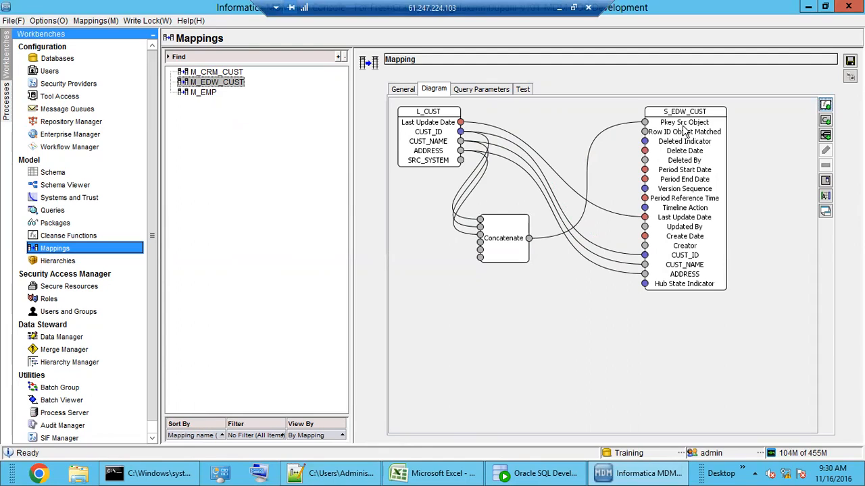
Step: Expand the Concatenate function's ports and save the M_EDW_CUST mapping
left_click(501, 249)
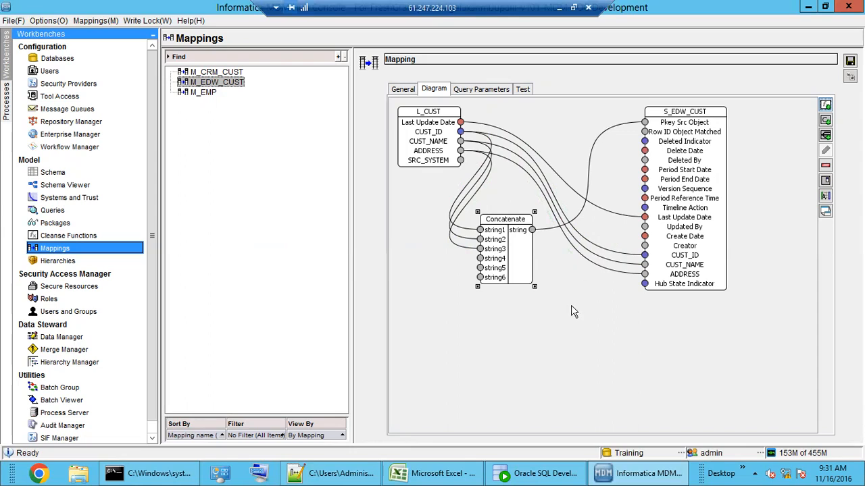
left_click(849, 60)
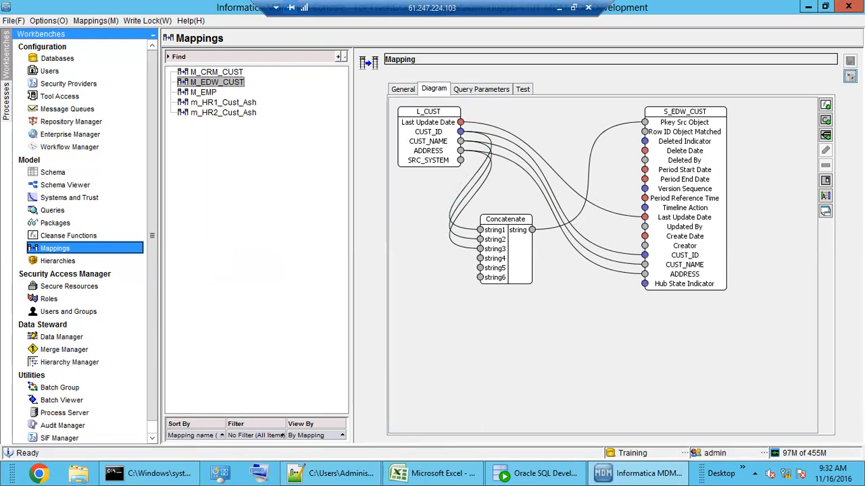
Step: Review the S_EDW_CUST > Stage > M_EDW_CUST run history in the Batch Viewer, then go to the Schema workbench
left_click(68, 400)
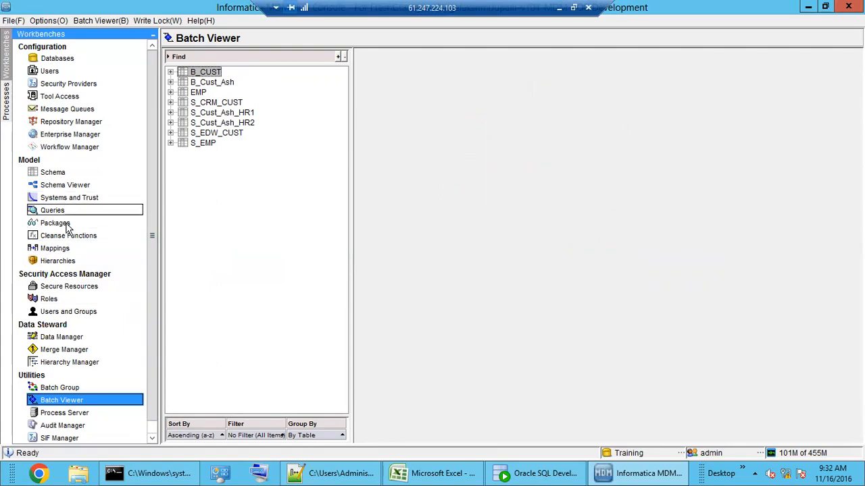
left_click(67, 248)
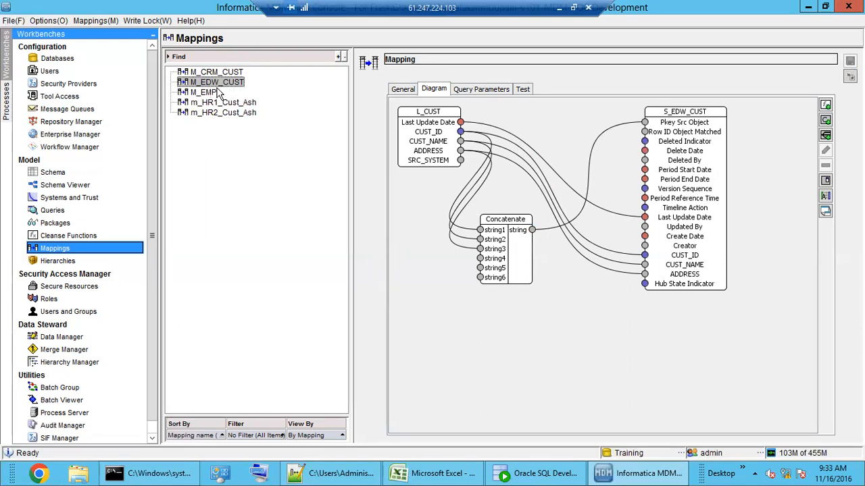
left_click(66, 402)
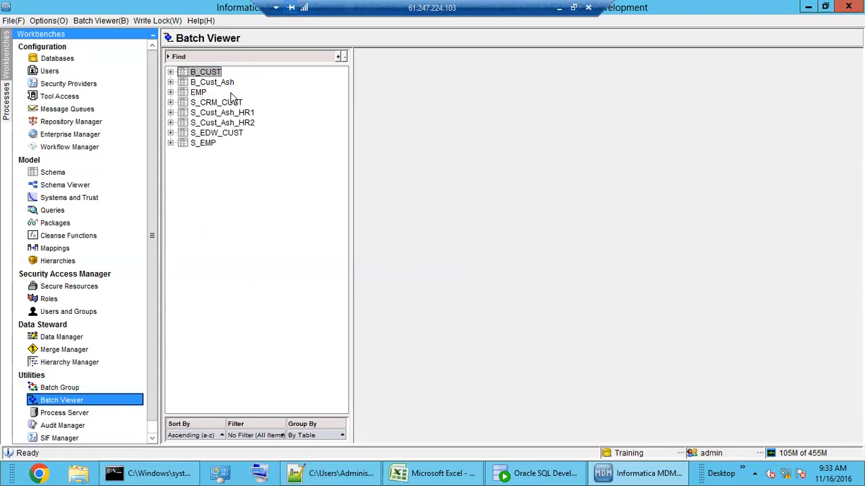
double_click(217, 135)
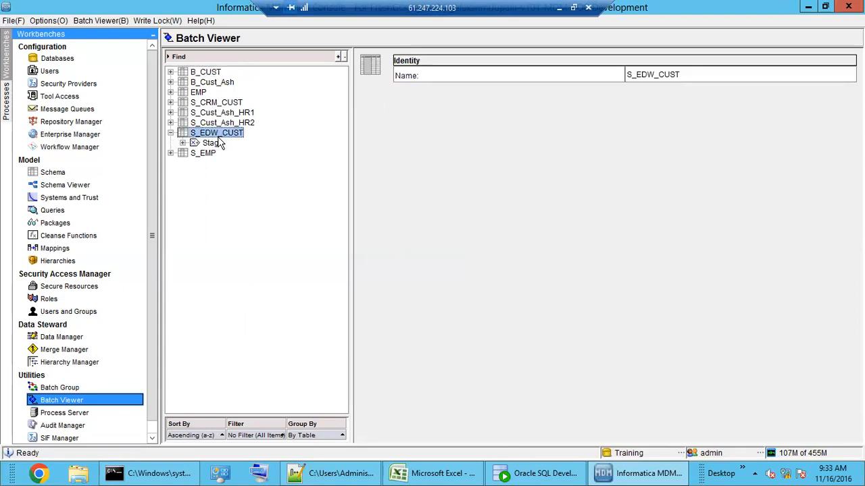
double_click(214, 144)
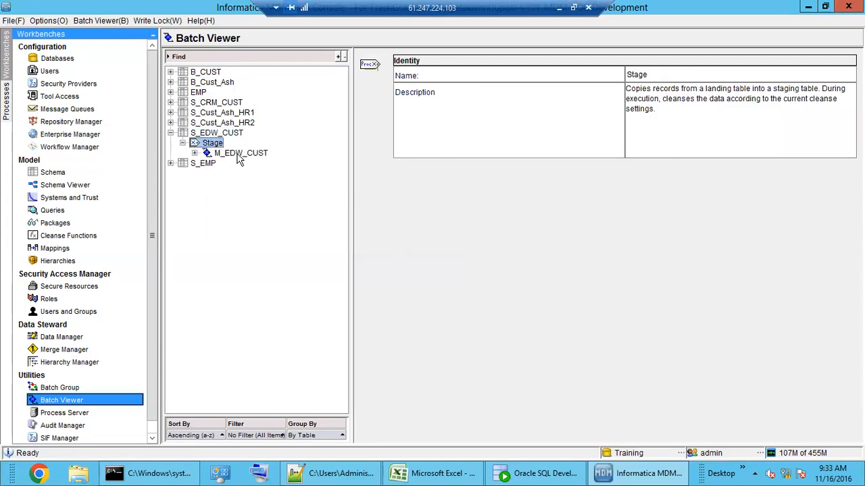
double_click(240, 154)
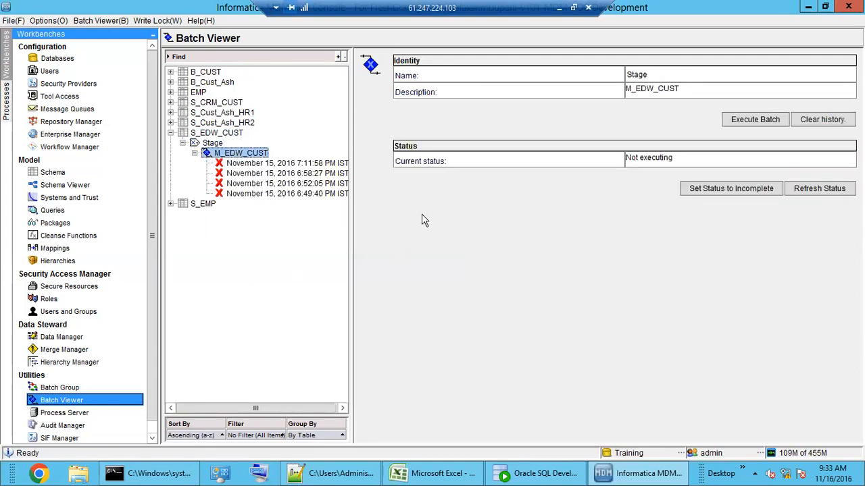
left_click(58, 175)
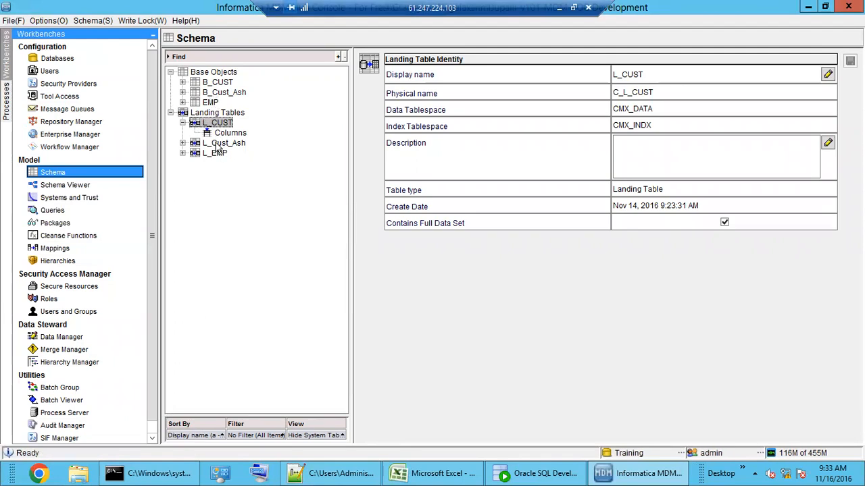
Step: Under B_CUST's staging tables, uncheck Enable delta detection for S_EDW_CUST and save
left_click(213, 72)
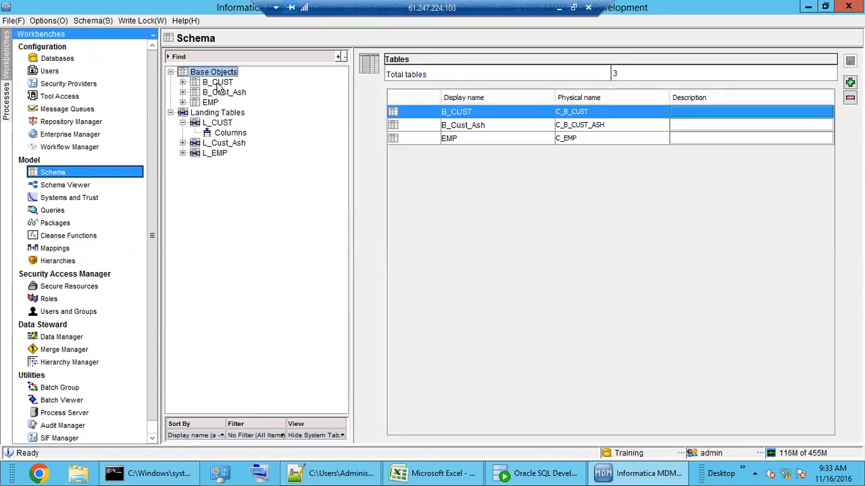
double_click(217, 83)
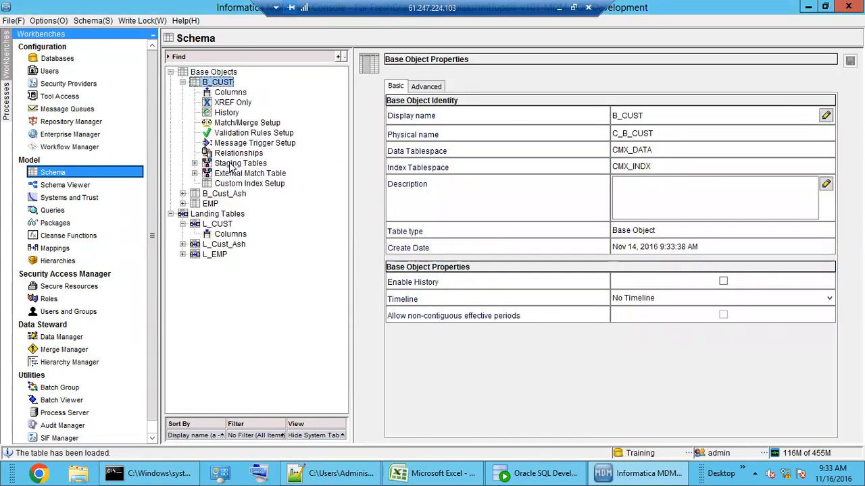
double_click(230, 164)
left_click(251, 184)
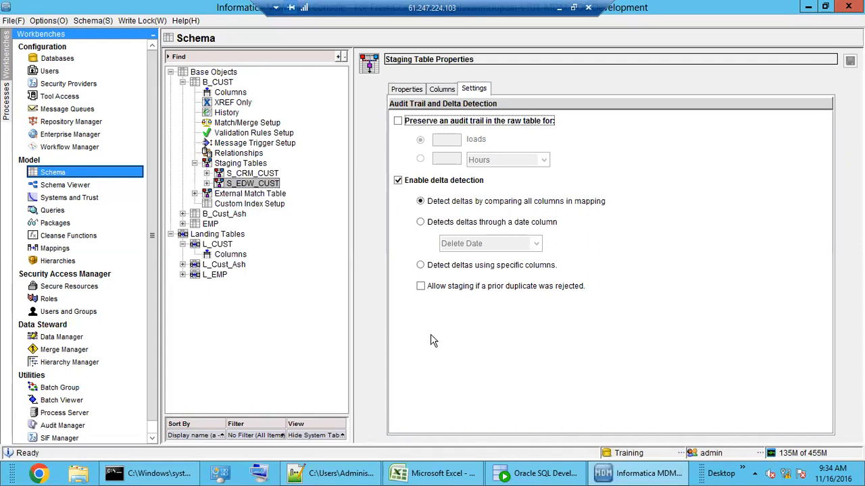
left_click(398, 181)
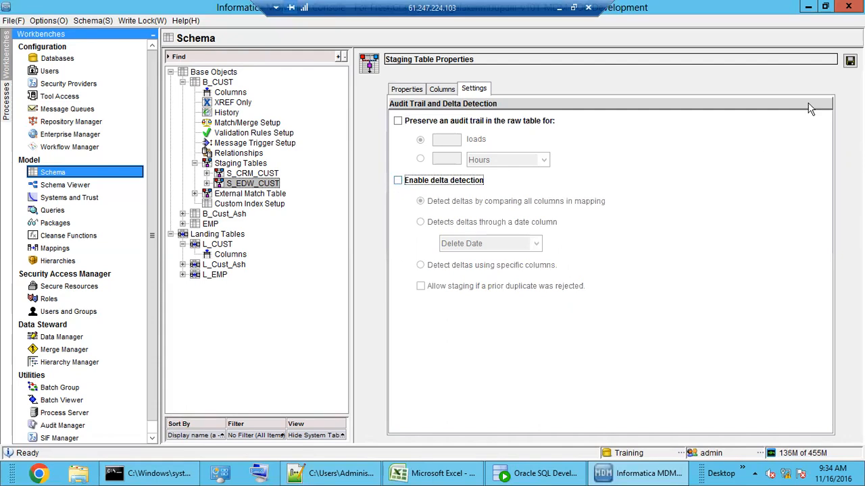
left_click(850, 60)
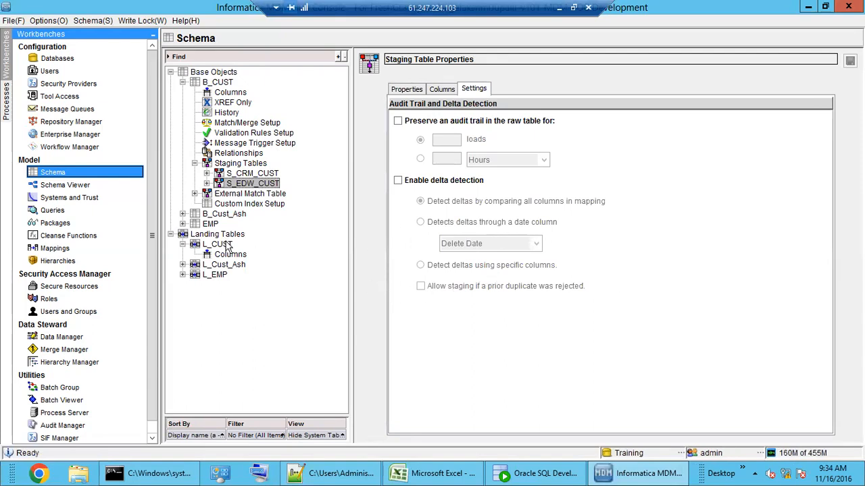
Step: Execute the M_EDW_CUST stage batch and confirm 6 records inserted with 0 rejected
left_click(59, 402)
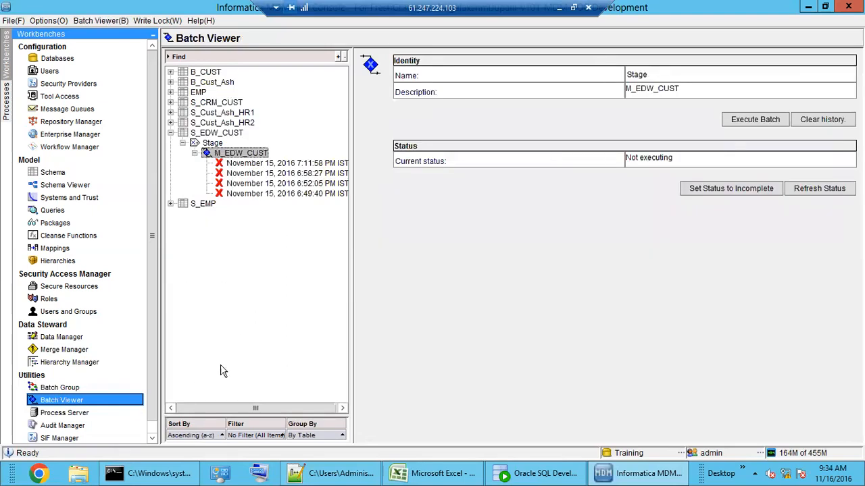
left_click(738, 133)
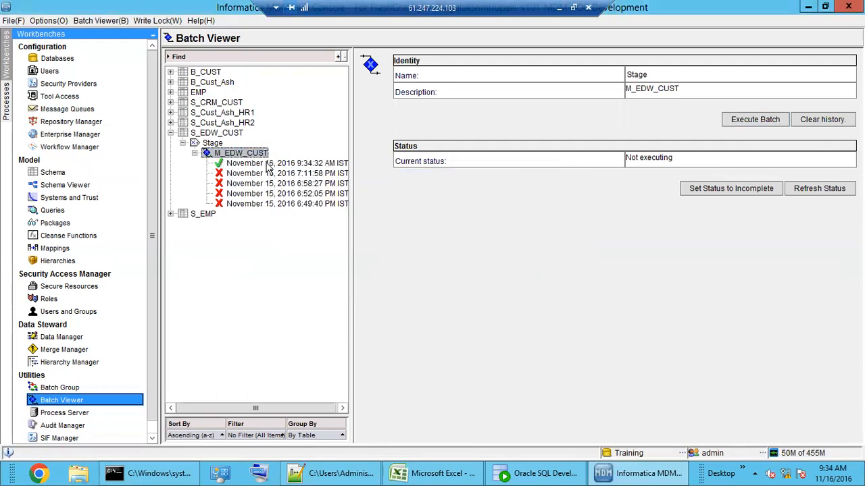
left_click(268, 164)
double_click(623, 208)
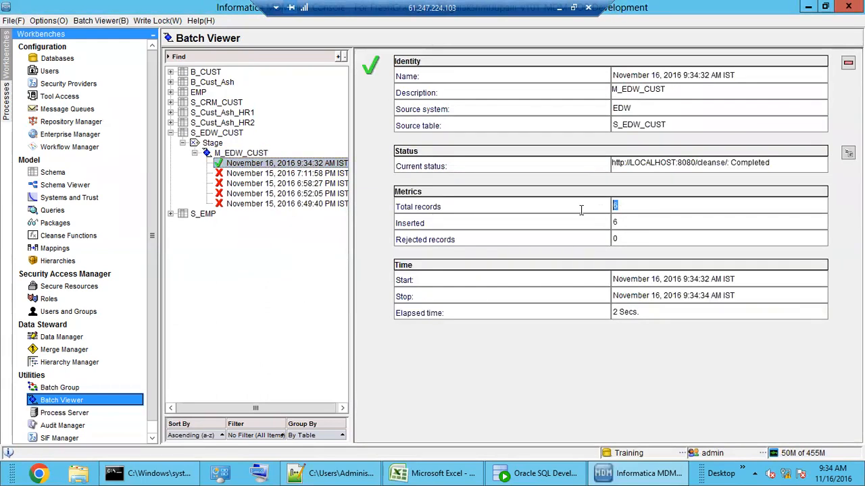
double_click(616, 223)
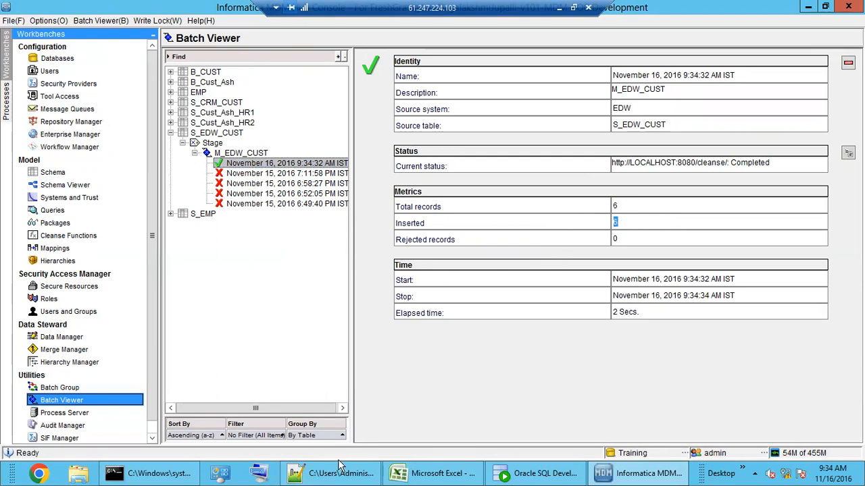
Step: Refresh C_S_EDW_CUST in SQL Developer and inspect the six concatenated PKEY_SRC_OBJECT values
left_click(542, 476)
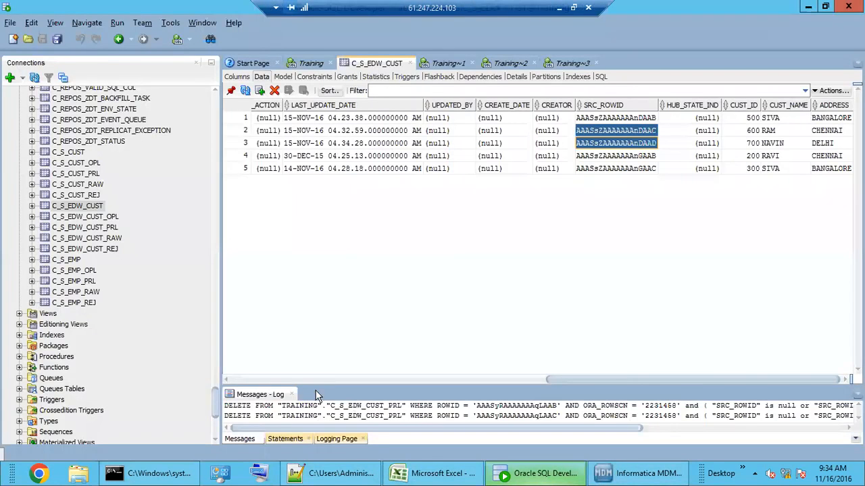
left_click(245, 90)
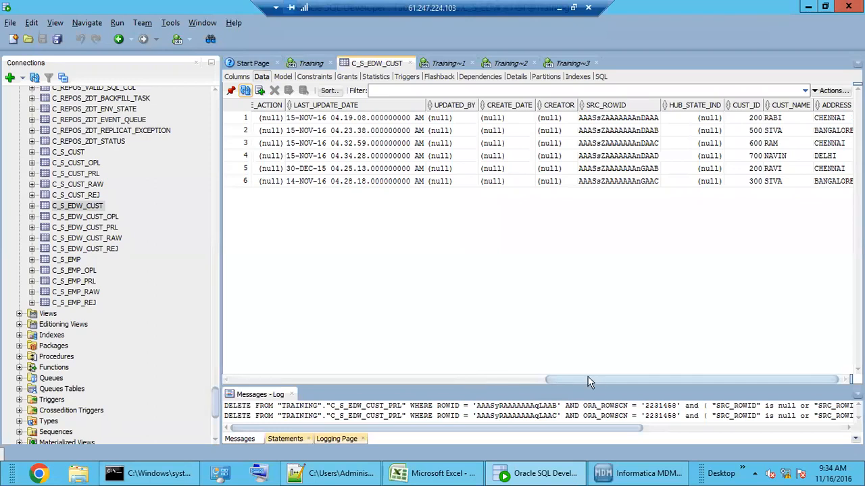
left_click_drag(609, 382, 292, 380)
left_click_drag(289, 119, 290, 181)
left_click(285, 159)
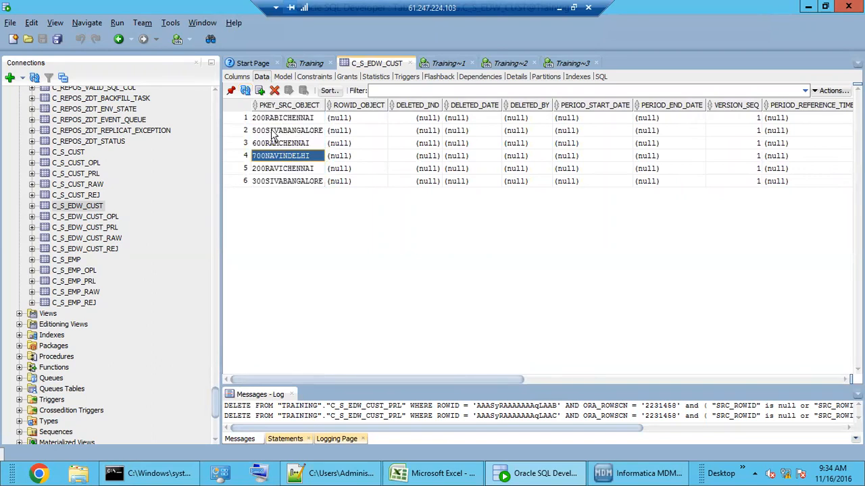
left_click(269, 120)
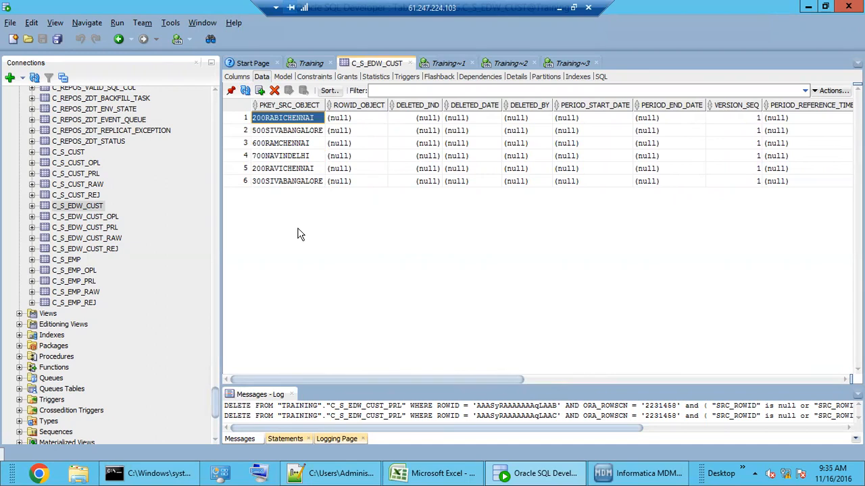
left_click_drag(289, 183, 285, 117)
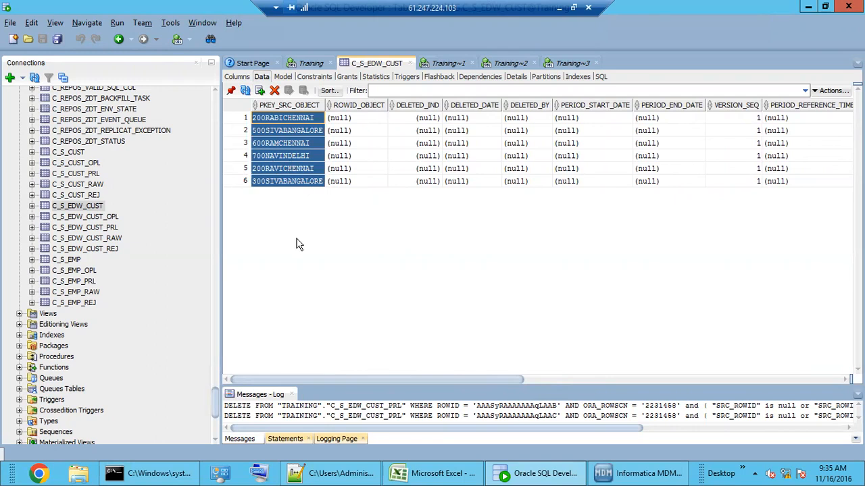
Step: Bring the Hub Console forward and reopen the M_EDW_CUST diagram in the Mappings workbench
left_click(627, 475)
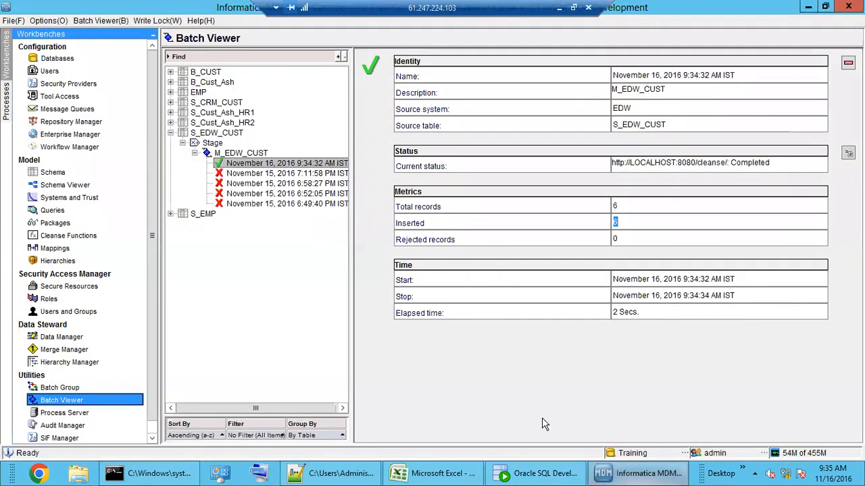
left_click(54, 248)
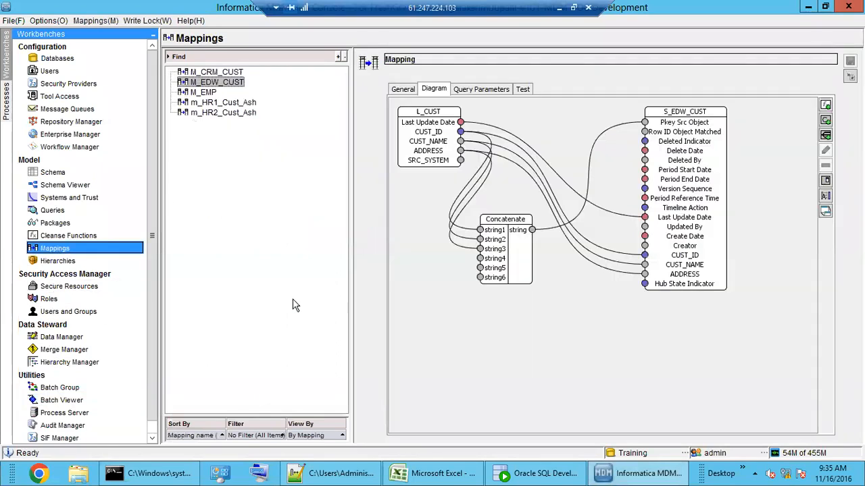
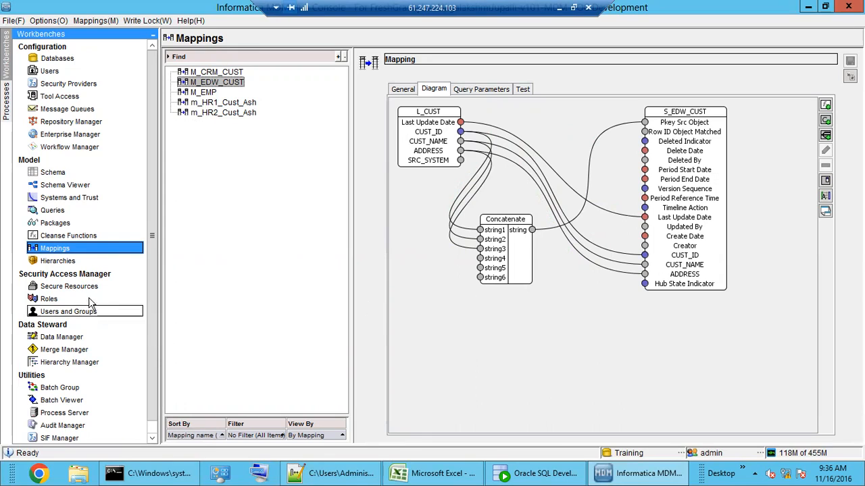
Step: Open the Cleanse Functions workbench on the Concatenate test inputs string1–string6
left_click(68, 236)
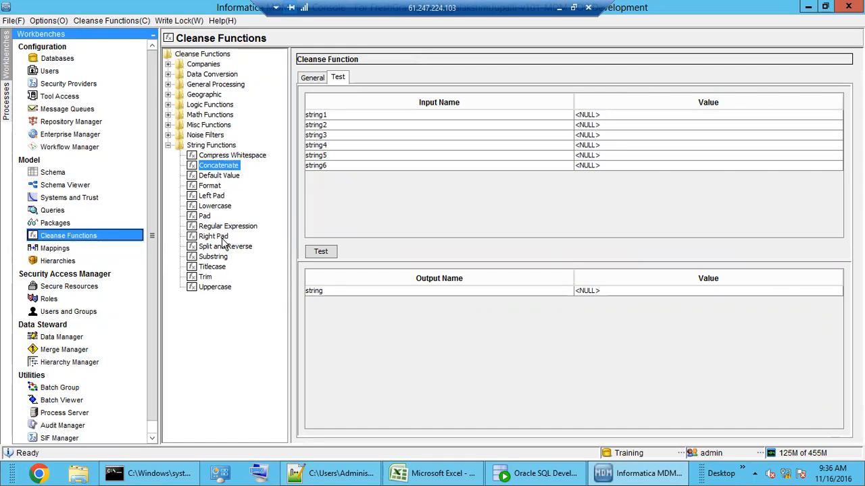
Step: View Compress Whitespace, then expand Misc Functions and show the Now function's properties
left_click(227, 156)
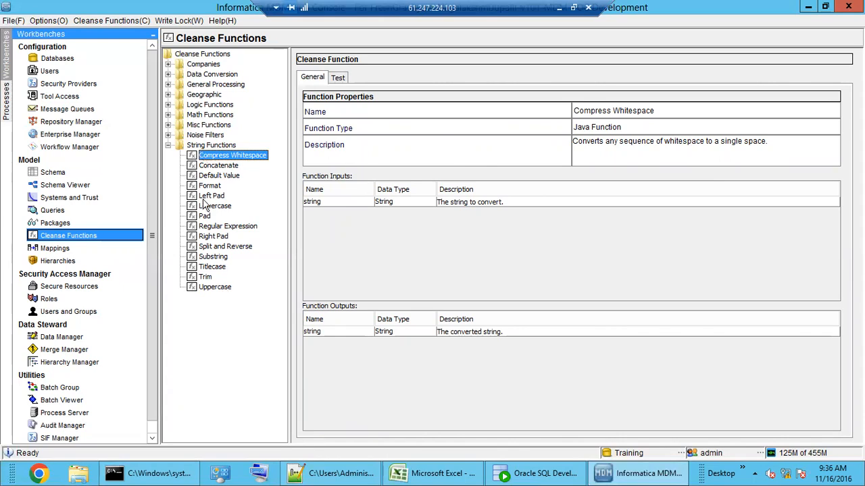
left_click(167, 146)
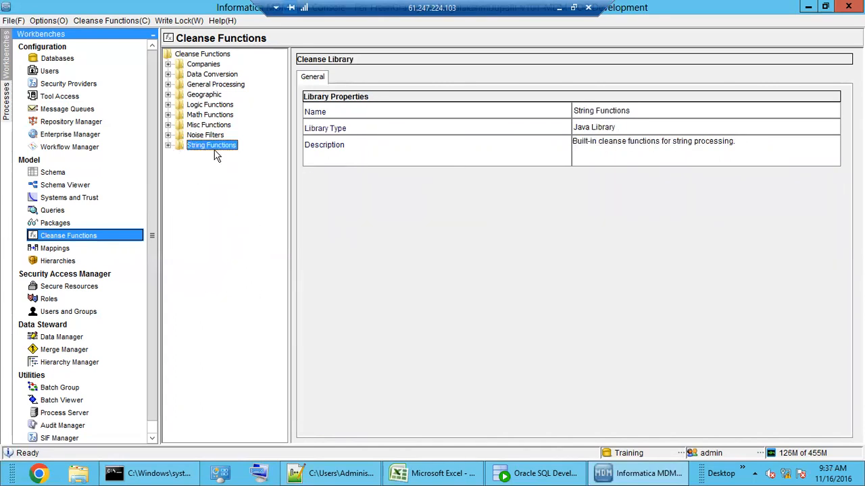
left_click(167, 135)
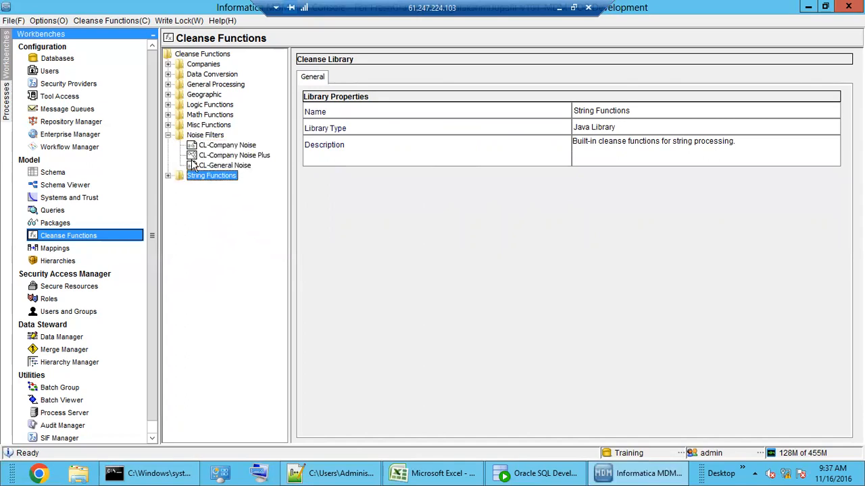
left_click(167, 135)
left_click(167, 125)
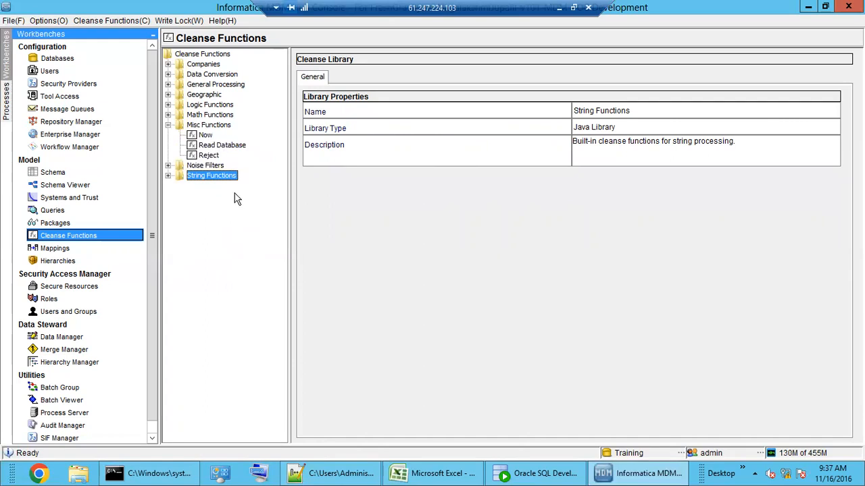
left_click(205, 135)
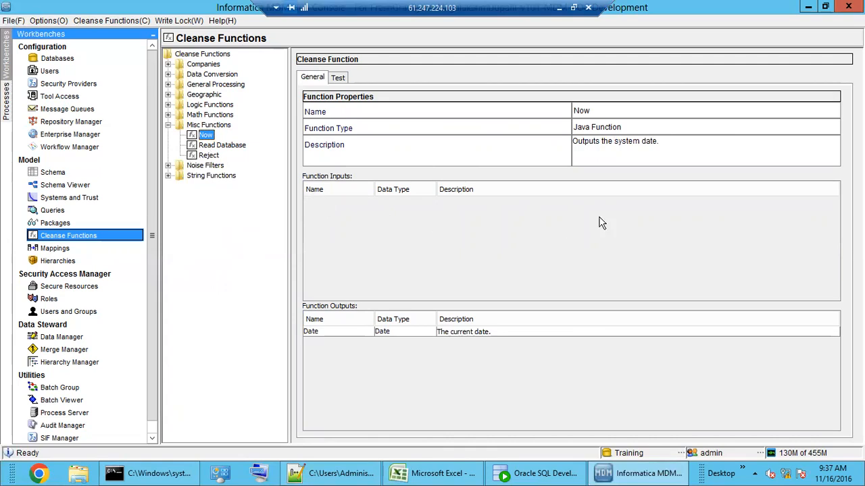
Step: Highlight 'system date' in the Now function's description
left_click_drag(660, 144, 626, 144)
left_click(616, 146)
key("shift+End")
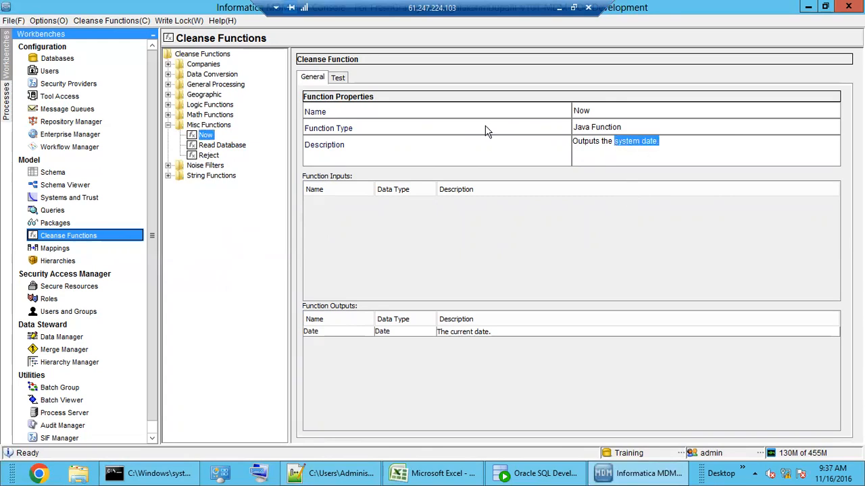
Step: Test Now, compare its Date output with the system clock, then show Read Database's properties
left_click(339, 78)
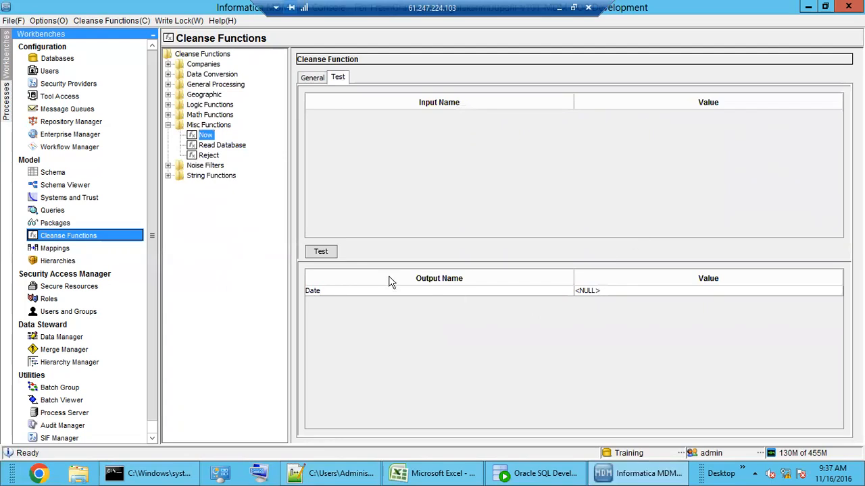
left_click(329, 254)
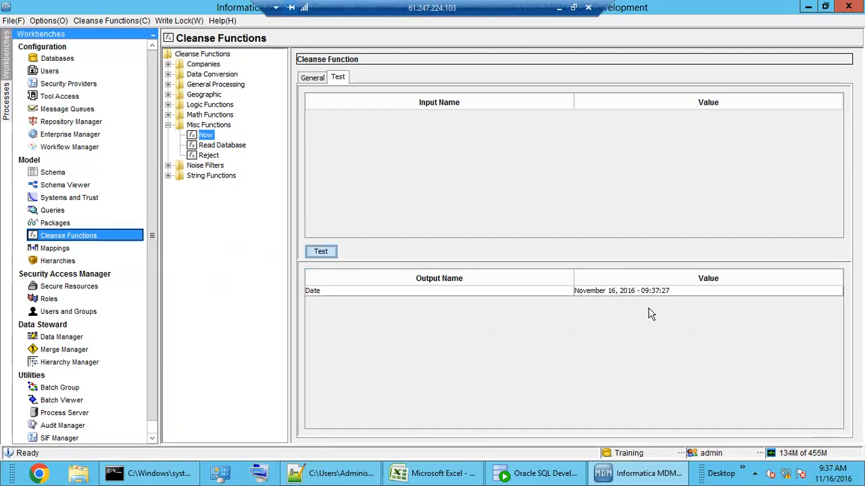
left_click(834, 476)
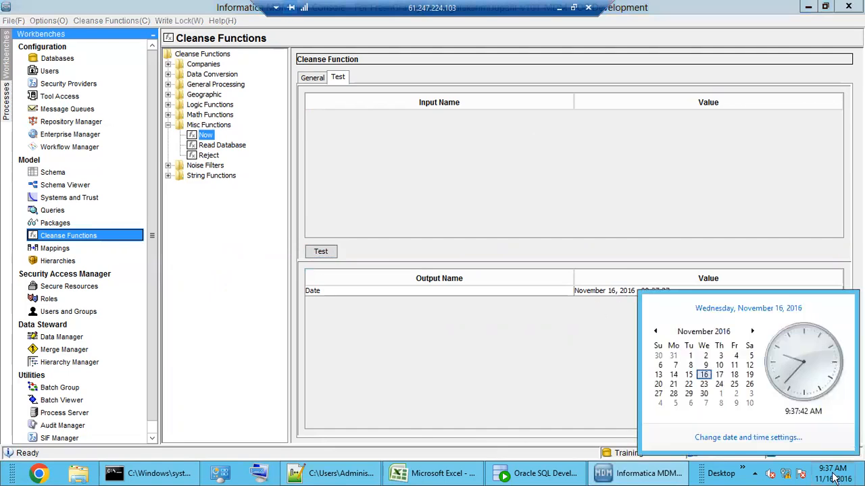
left_click(630, 323)
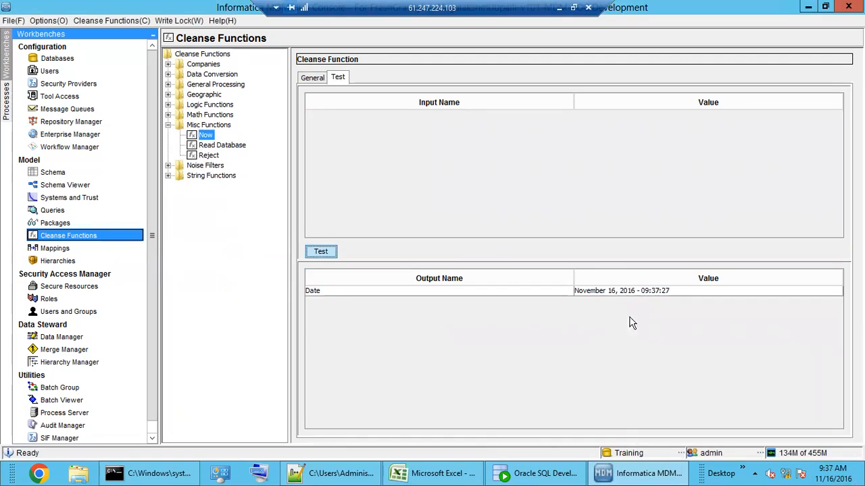
left_click(676, 293)
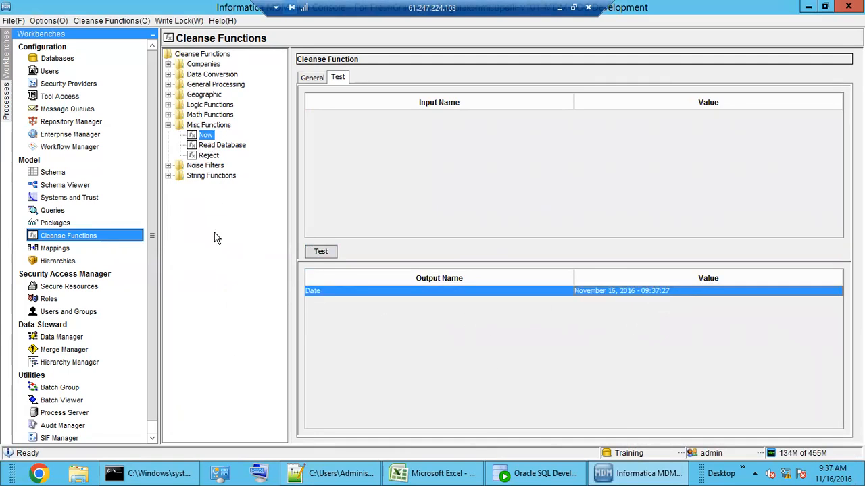
left_click(221, 145)
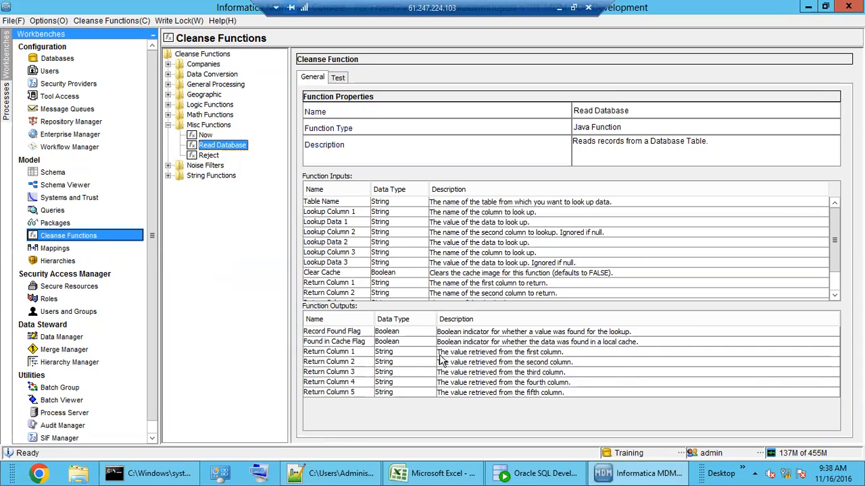
Step: Review Read Database's Table Name and Lookup Column/Data inputs and its Return Column outputs
left_click(473, 352)
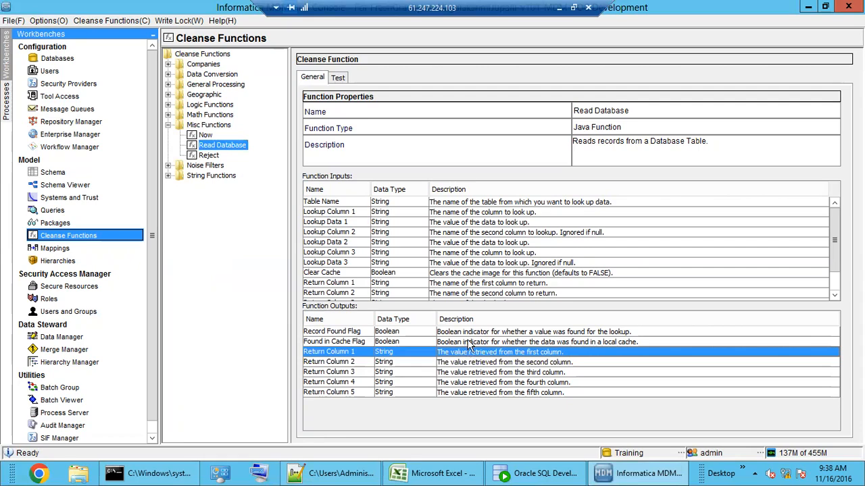
left_click(440, 244)
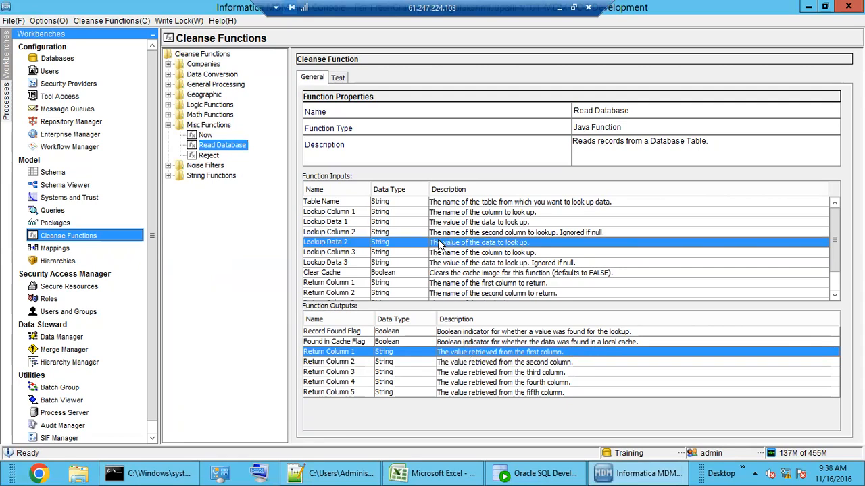
left_click(418, 231)
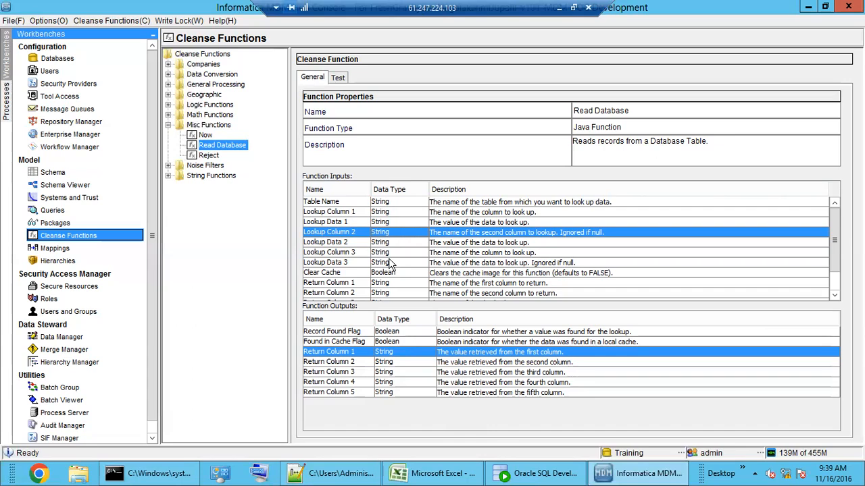
scroll(391, 264, "down", 1)
mouse_move(835, 270)
left_mouse_down()
mouse_move(836, 245)
mouse_move(836, 270)
left_mouse_up()
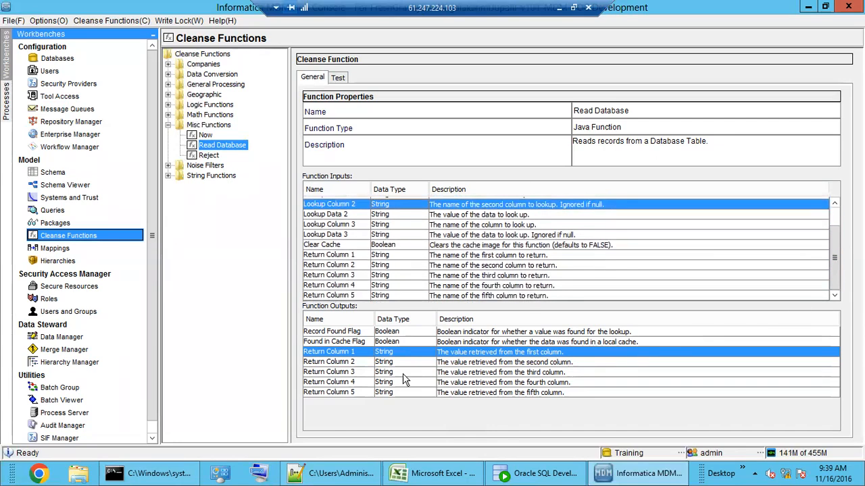
left_click(368, 384)
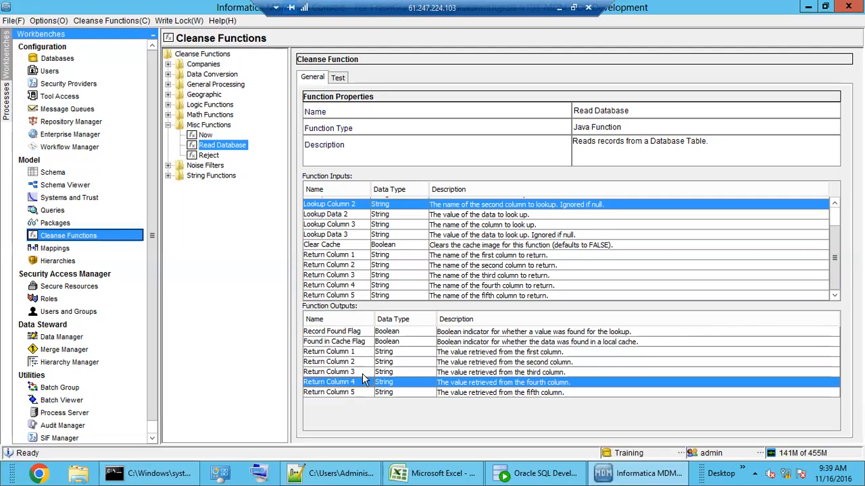
scroll(387, 289, "up", 1)
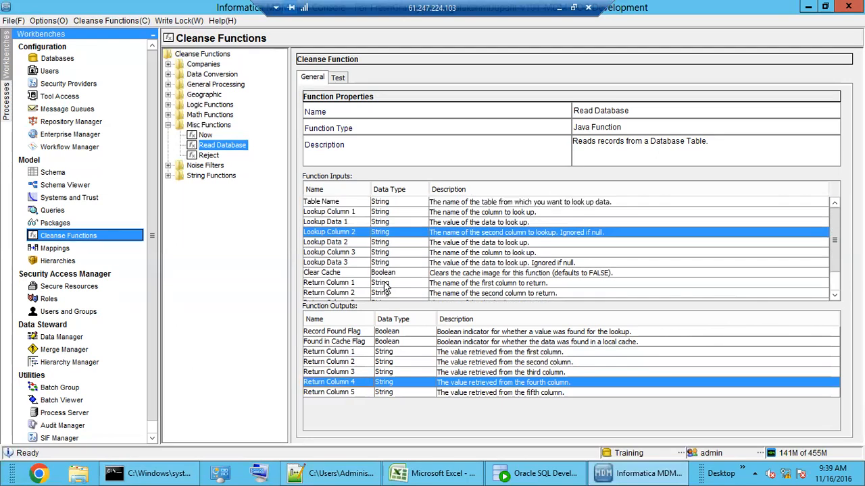
left_click(352, 202)
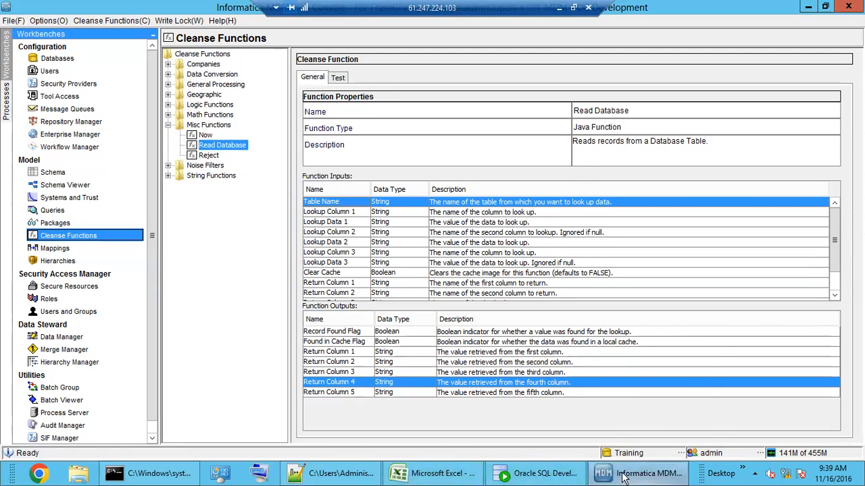
left_click(514, 475)
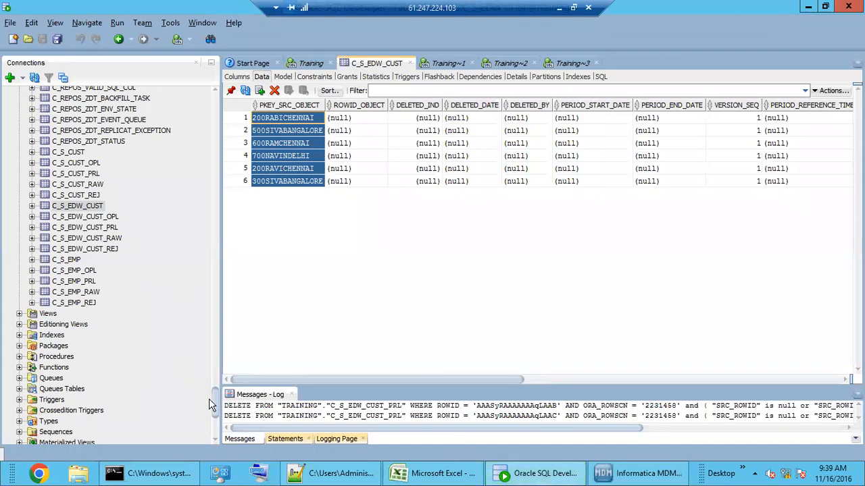
Step: Open the C_L_CUST table's data in the Training connection
left_click_drag(212, 400, 211, 103)
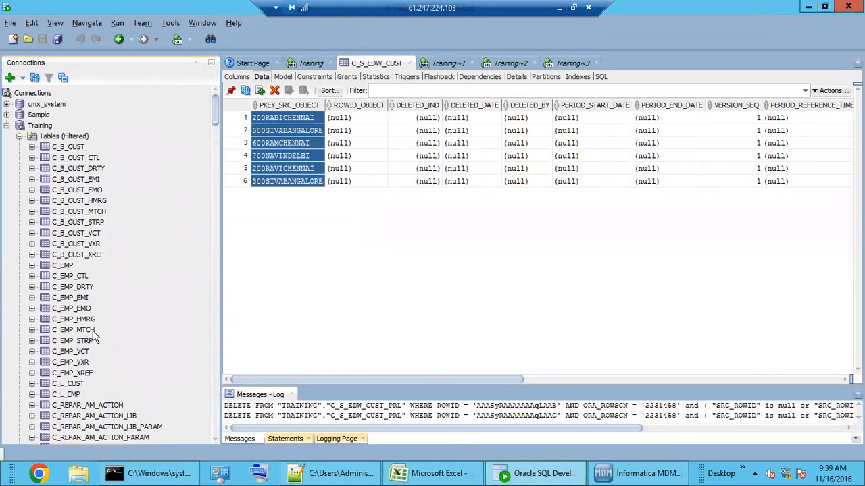
scroll(95, 352, "down", 3)
left_click(73, 285)
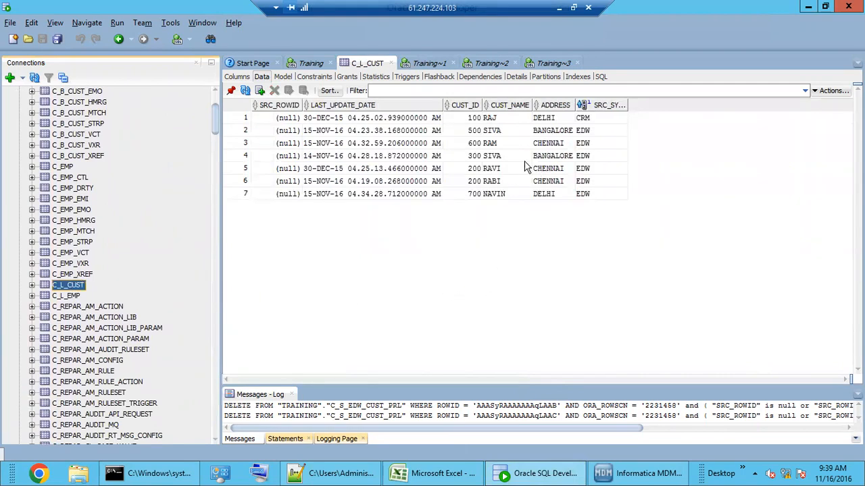
Step: Highlight the CUST_ID, CUST_NAME and ADDRESS values of the customer rows
left_click(500, 144)
left_click_drag(552, 121, 552, 191)
left_click_drag(511, 130, 511, 183)
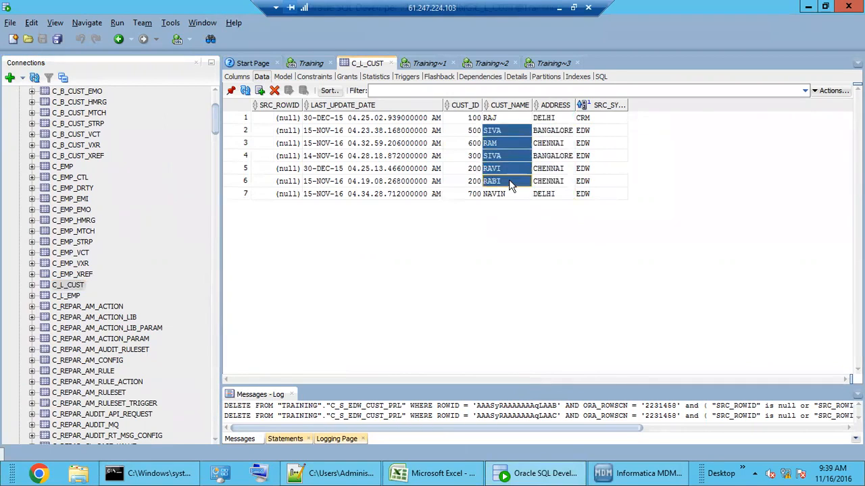
left_click_drag(472, 121, 473, 186)
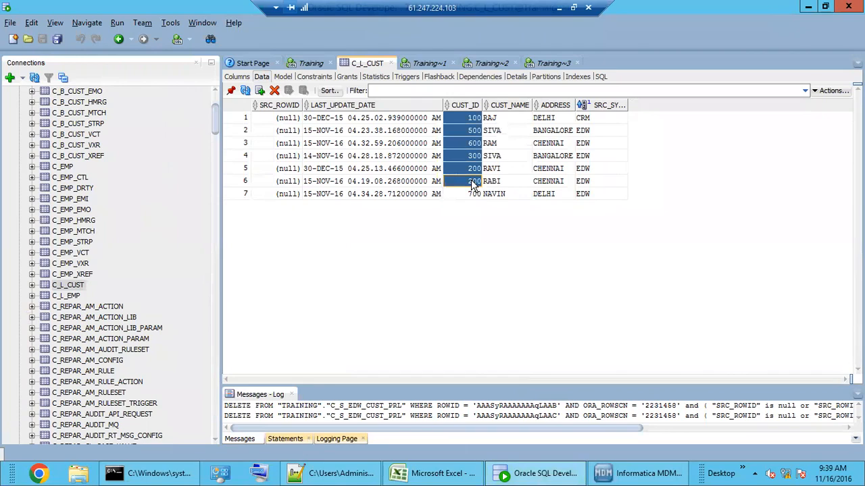
left_click(508, 120)
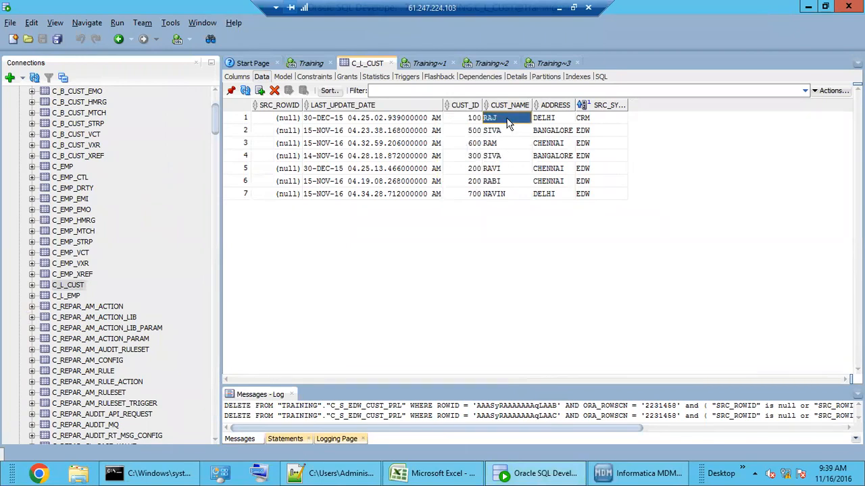
left_click(508, 157)
left_click_drag(508, 121, 505, 194)
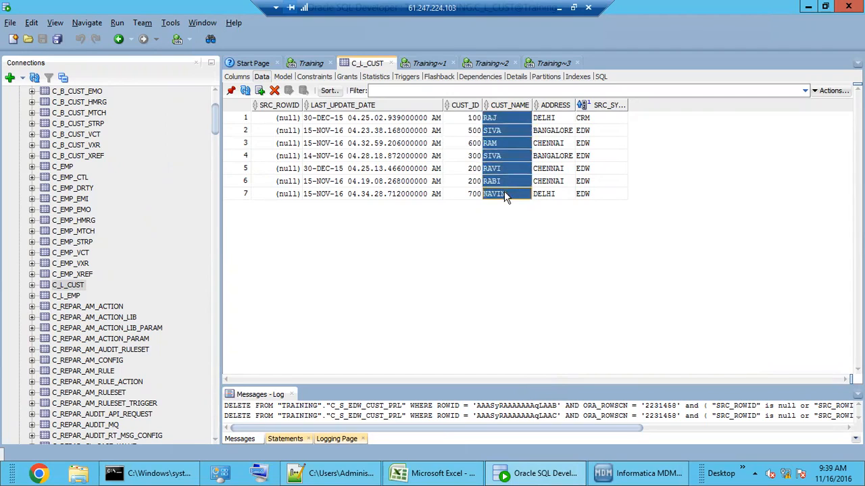
left_click(500, 122)
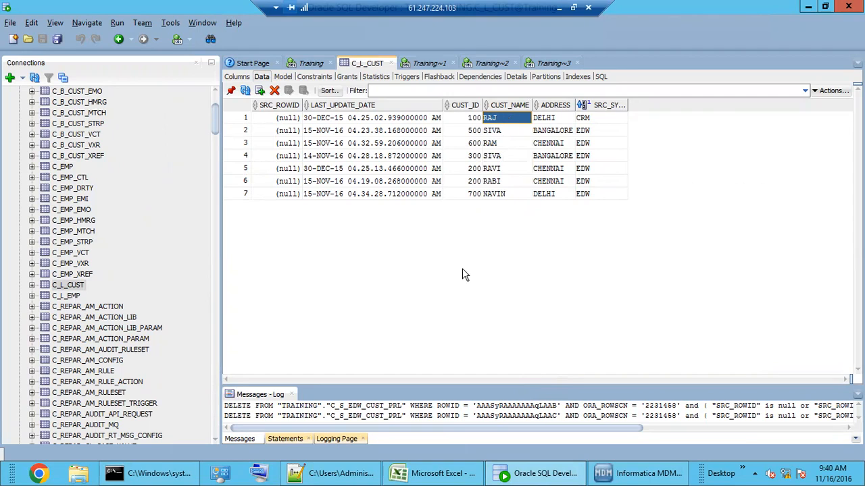
left_click(64, 285)
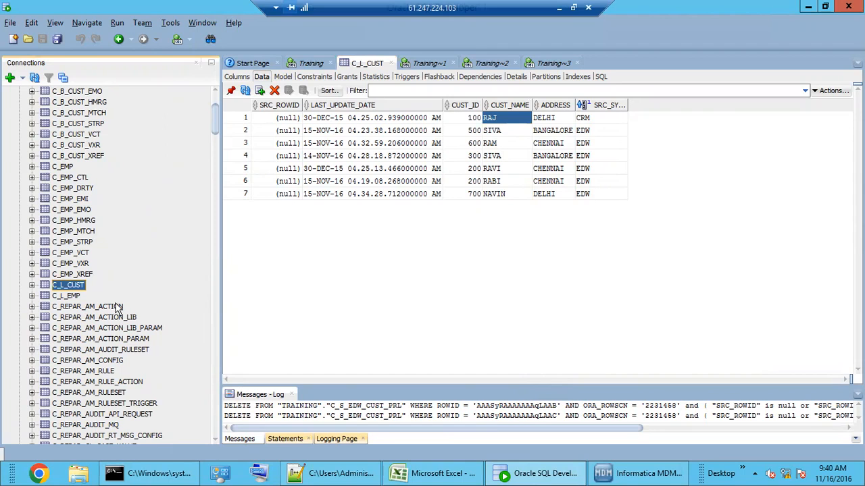
Step: In the Schema workbench, start adding a new item under Landing Tables
left_click(641, 472)
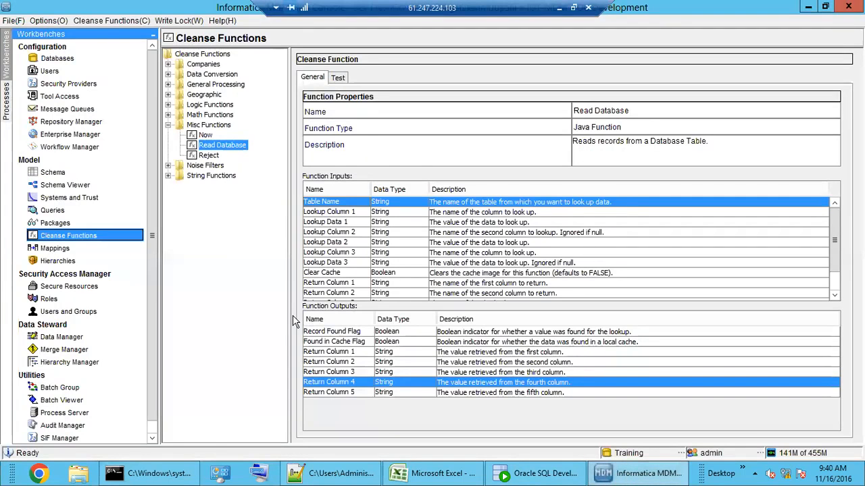
left_click(58, 173)
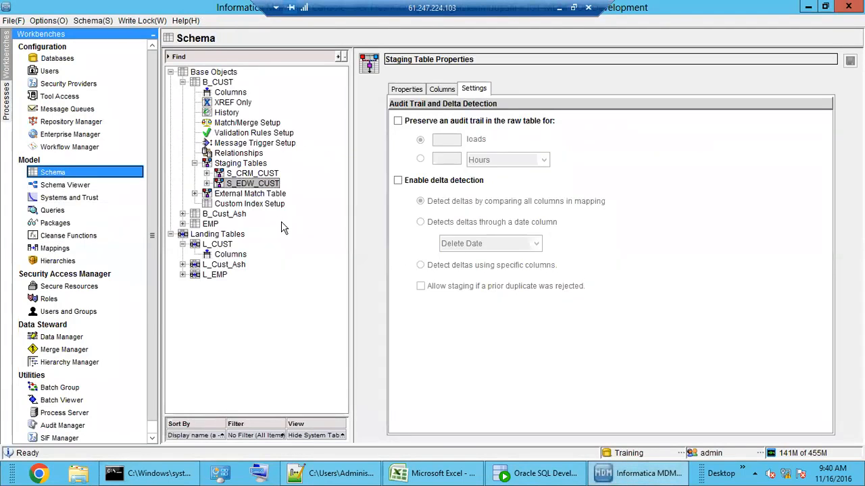
double_click(200, 83)
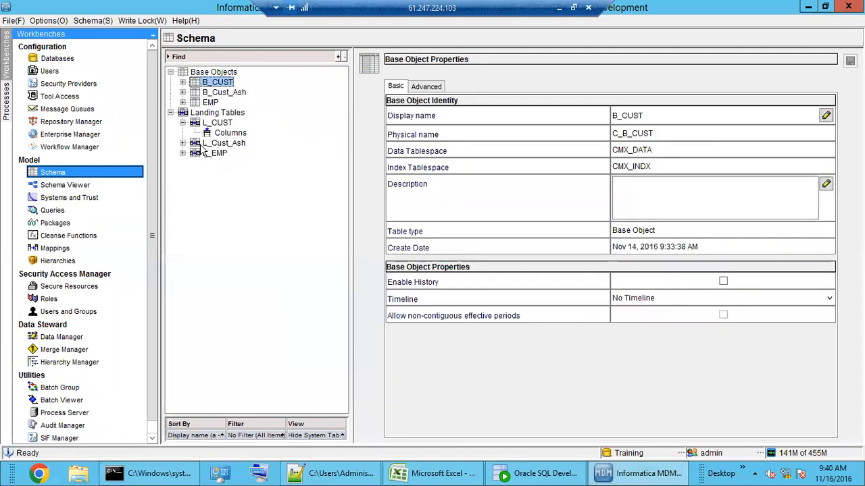
left_click(211, 113)
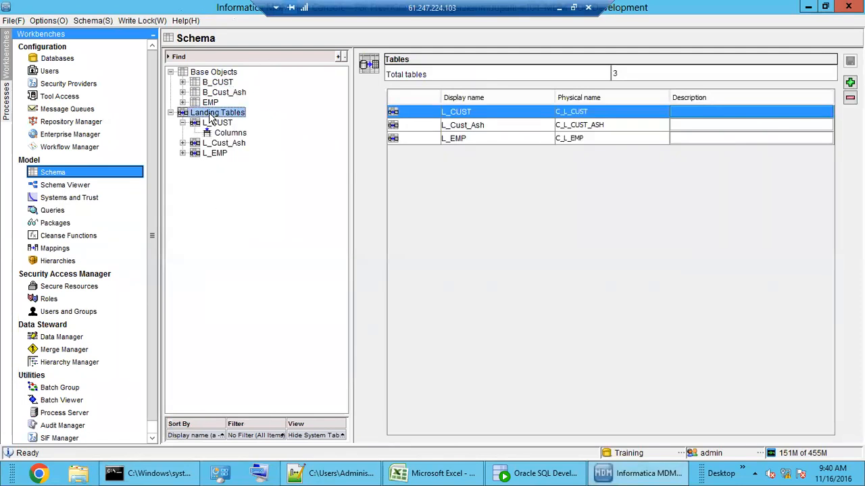
right_click(210, 116)
left_click(238, 123)
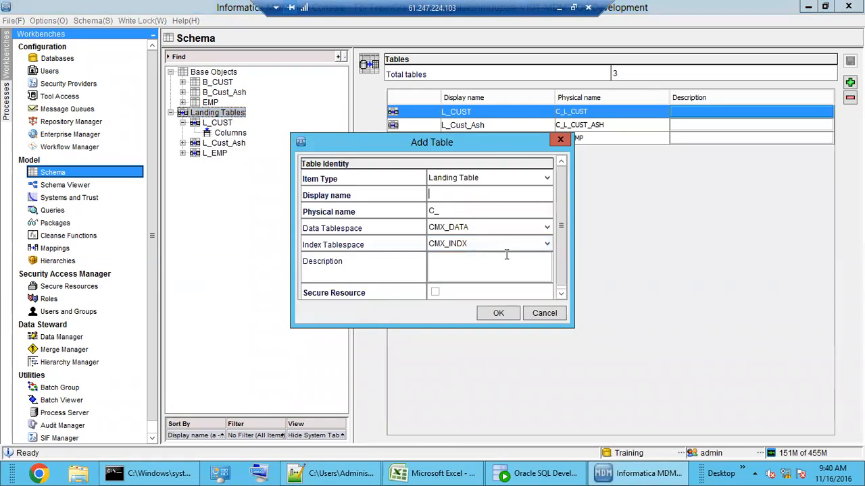
Step: Create landing table L_CUST_FULL_NAME, keeping the physical name C_L_CUST_FULL_NAME
left_click(469, 196)
type("L_F")
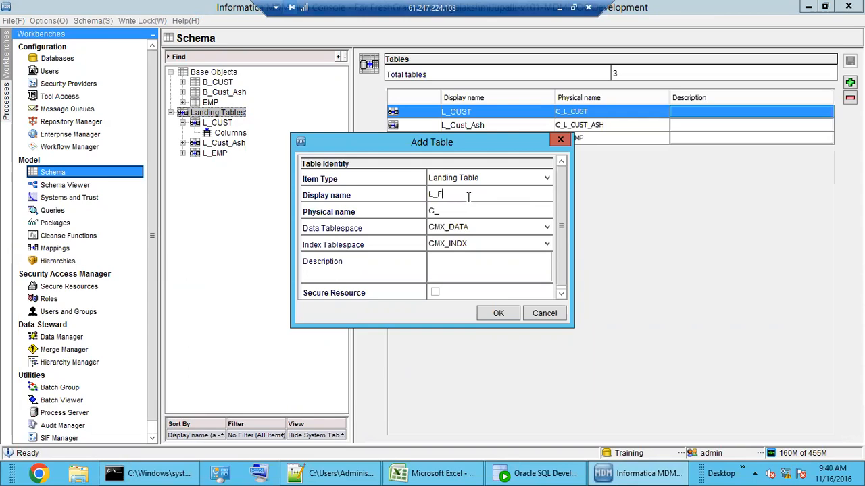
type("CUST_FULL_NAME")
key("Tab")
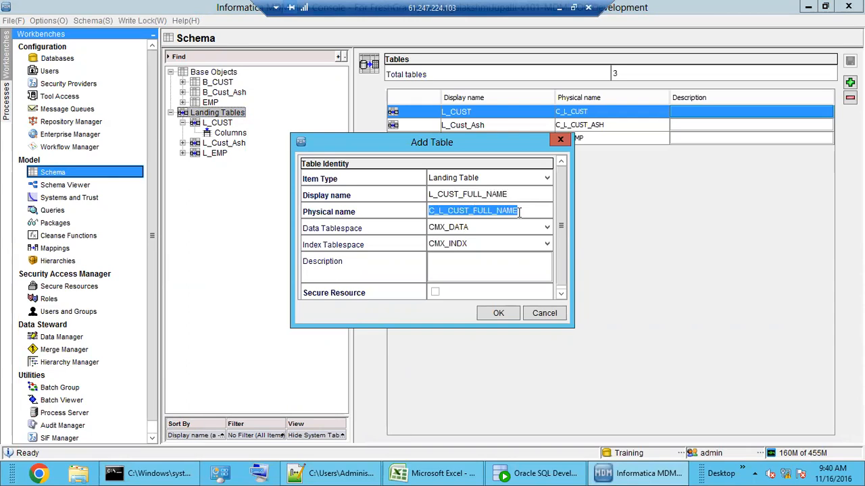
key("End")
left_click_drag(435, 210, 427, 212)
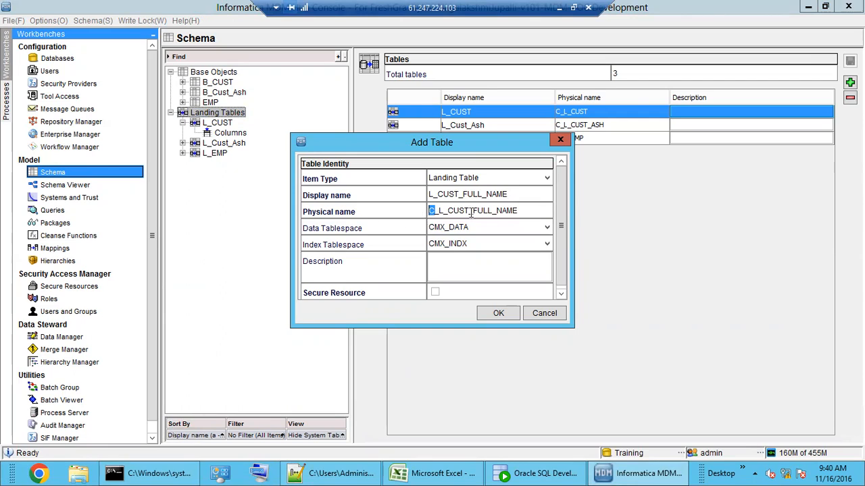
left_click(526, 210)
left_click(499, 315)
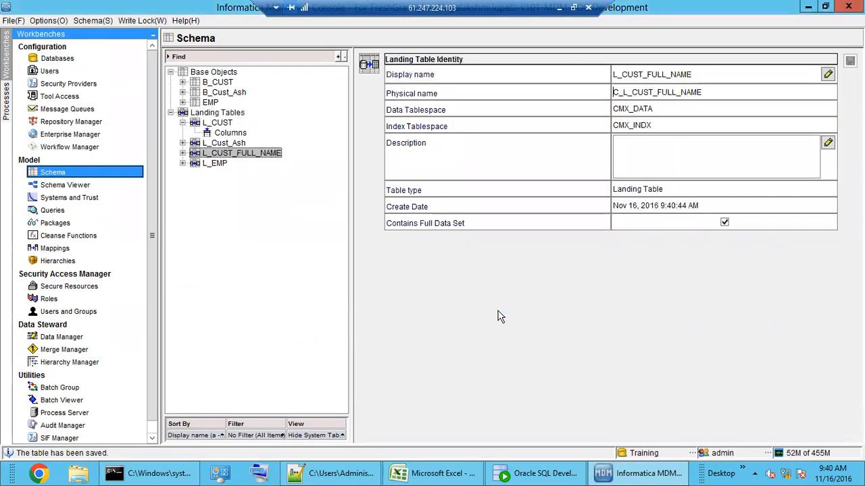
double_click(229, 154)
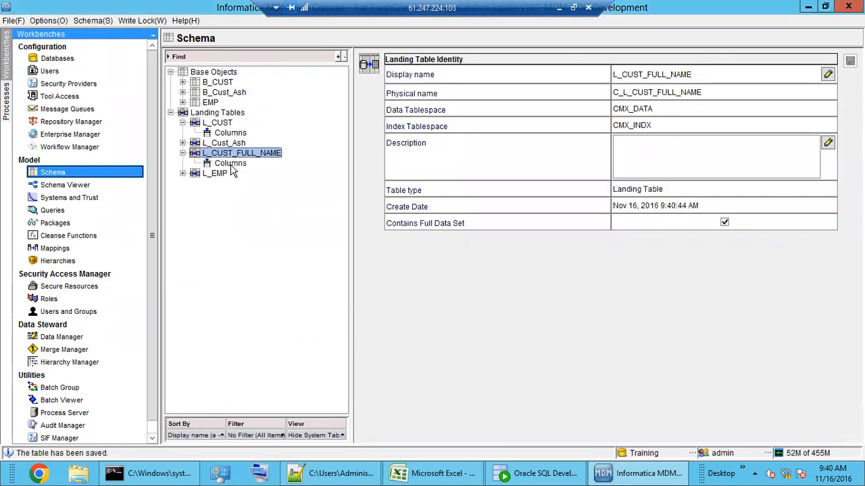
Step: Add VARCHAR(50) columns CUST_NAME and FULL_CUST_NAME to L_CUST_FULL_NAME and save
left_click(230, 164)
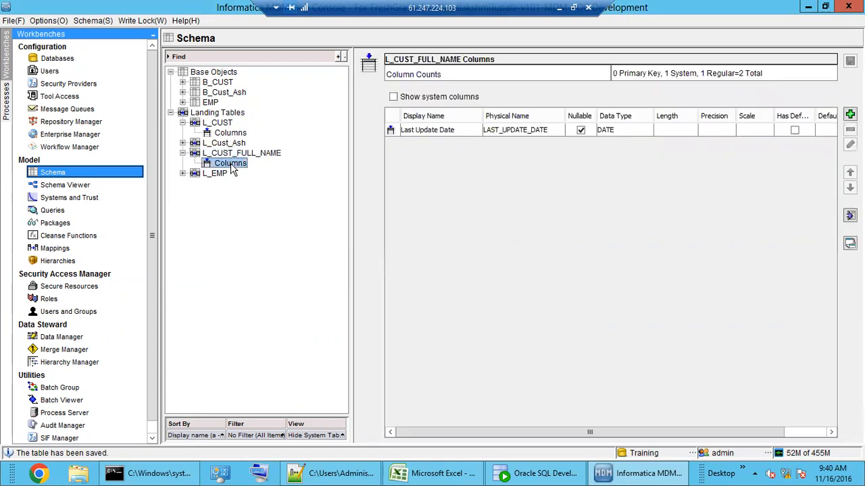
left_click(850, 115)
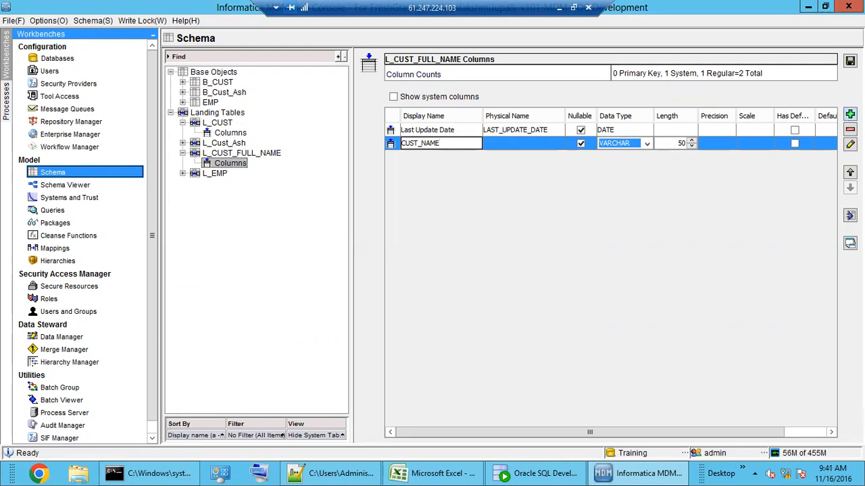
left_click(850, 114)
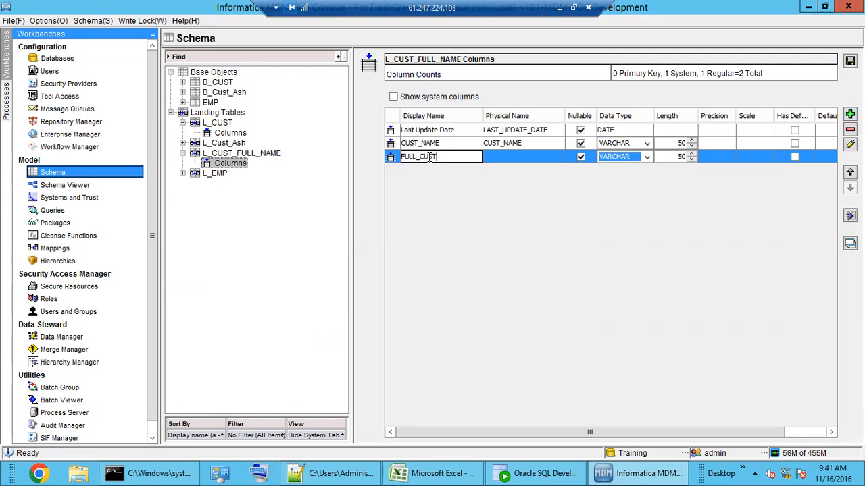
type("FULL_CUST_NAME")
key("ctrl+s")
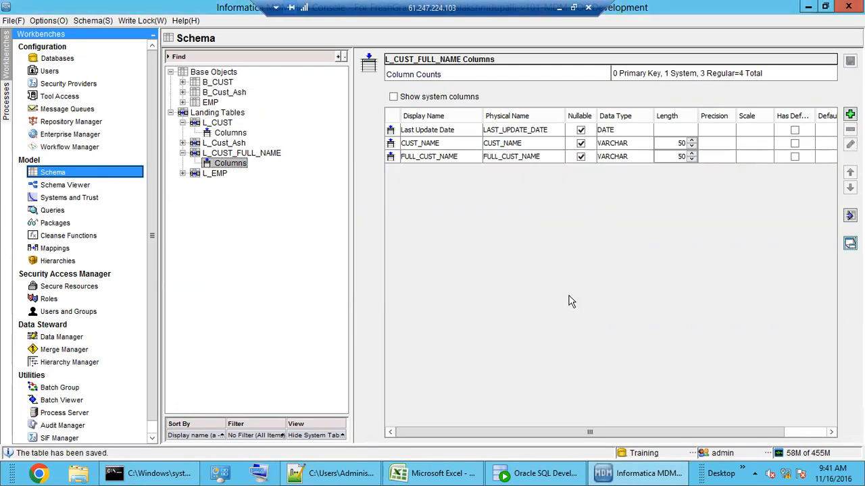
left_click(430, 157)
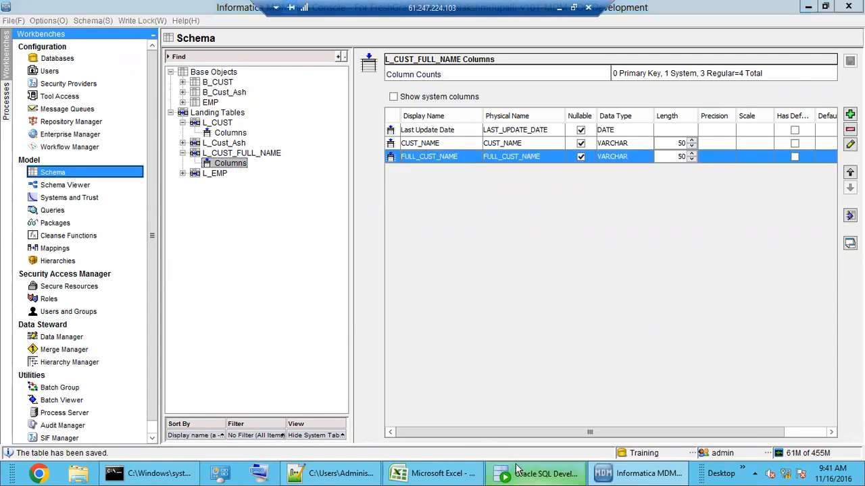
left_click(517, 473)
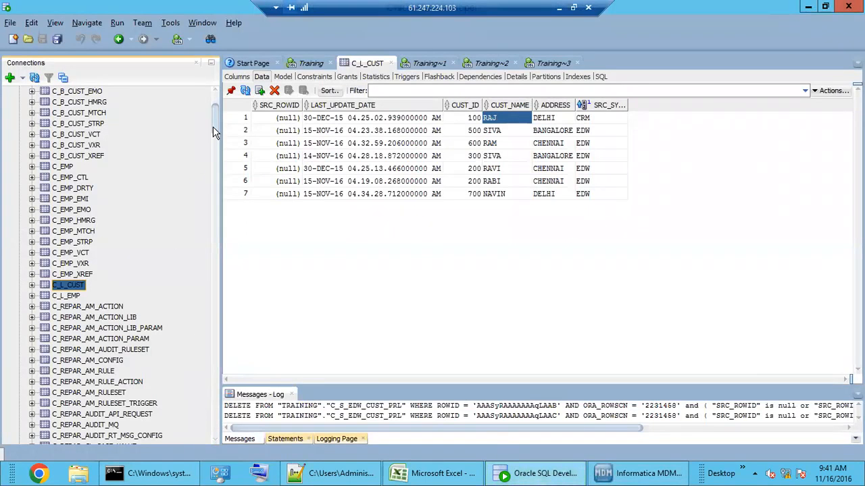
Step: Refresh the Training tables list and open the empty C_L_CUST_FULL_NAME table
scroll(212, 126, "up", 3)
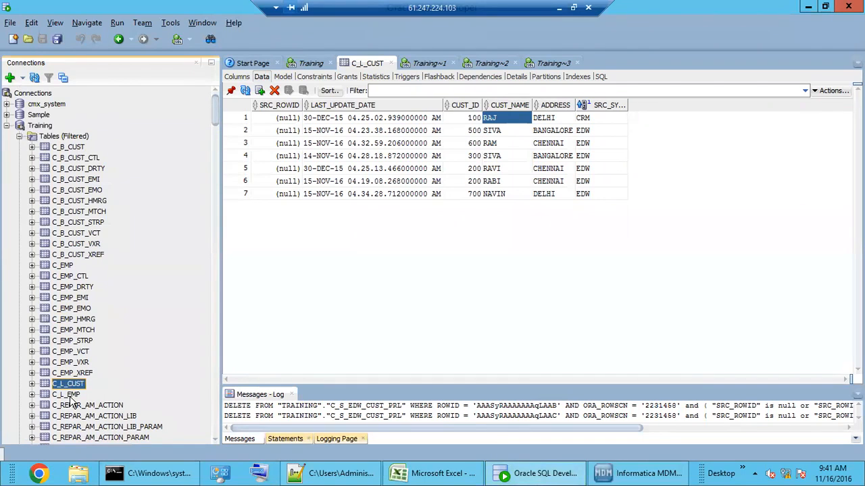
right_click(65, 139)
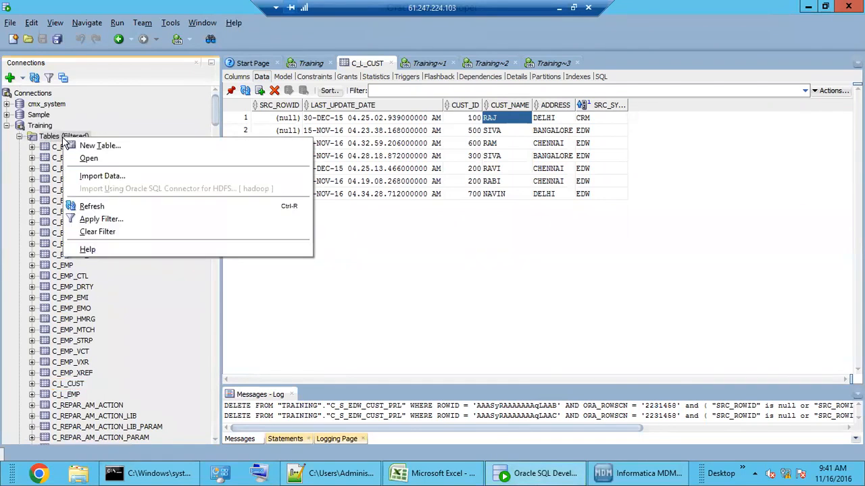
left_click(84, 207)
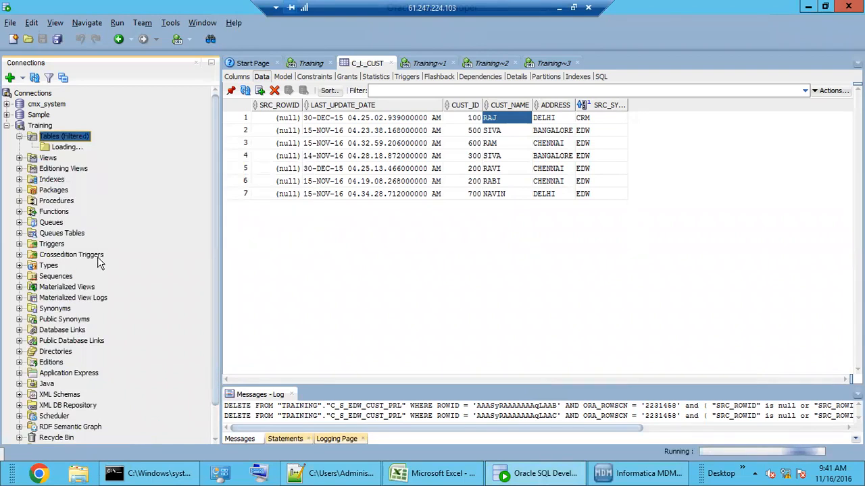
scroll(88, 381, "down", 3)
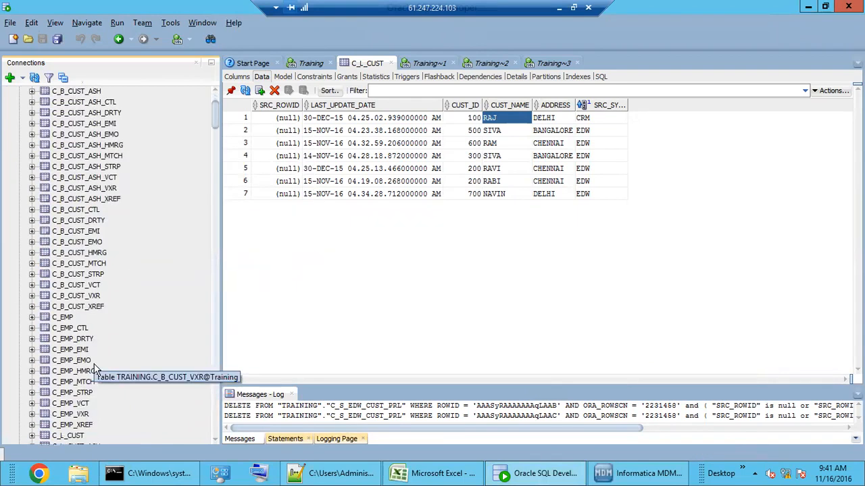
scroll(87, 379, "up", 3)
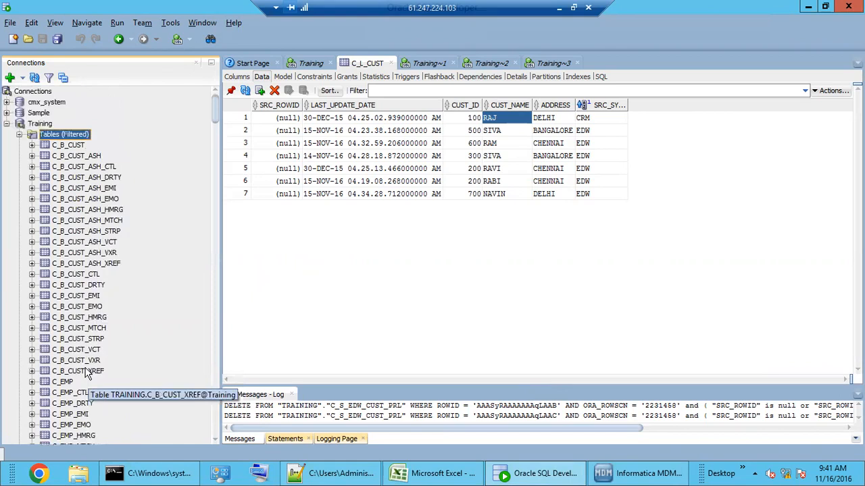
scroll(85, 378, "down", 3)
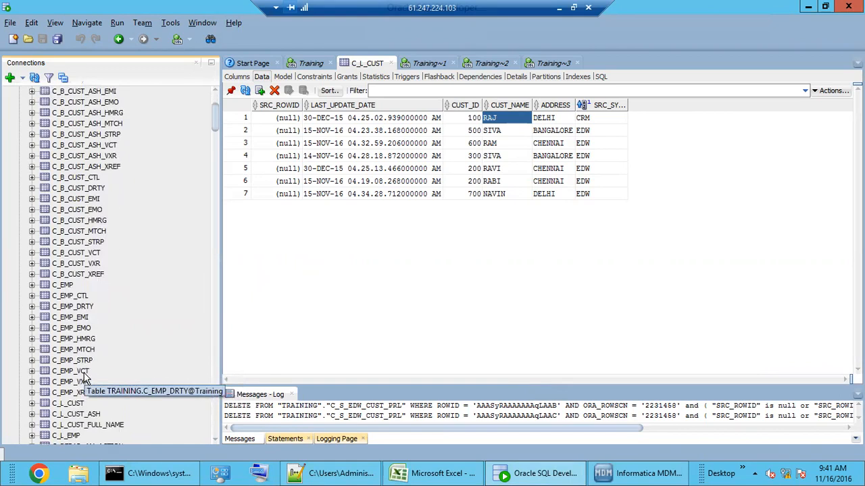
scroll(84, 379, "down", 3)
left_click(88, 327)
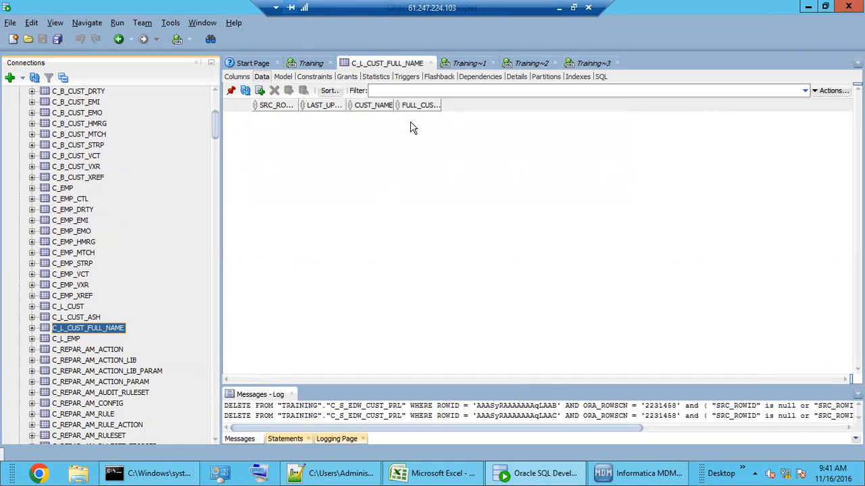
Step: Insert a first row with the current date, a customer's short name and full name
left_click(260, 90)
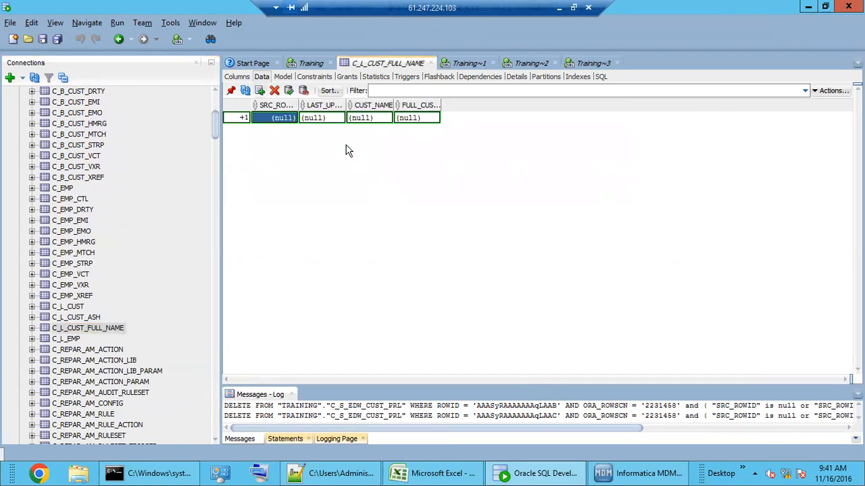
left_click(338, 116)
left_click(338, 117)
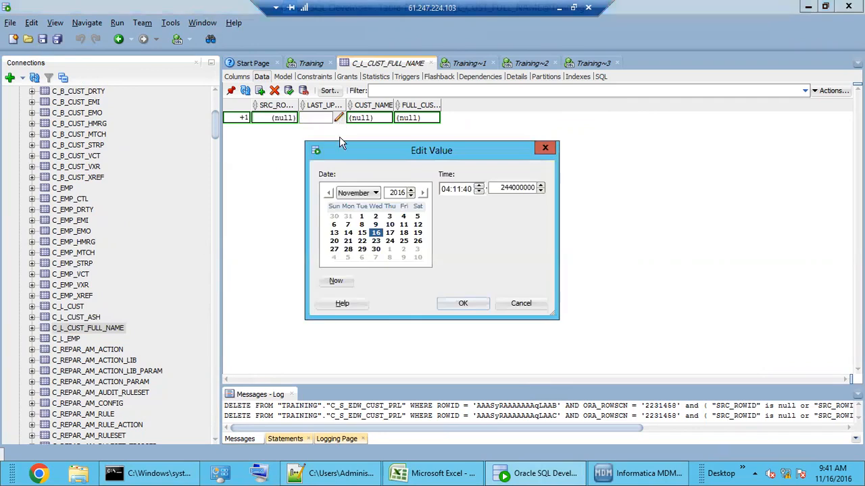
left_click(336, 281)
left_click(461, 304)
left_click(378, 119)
left_click(378, 118)
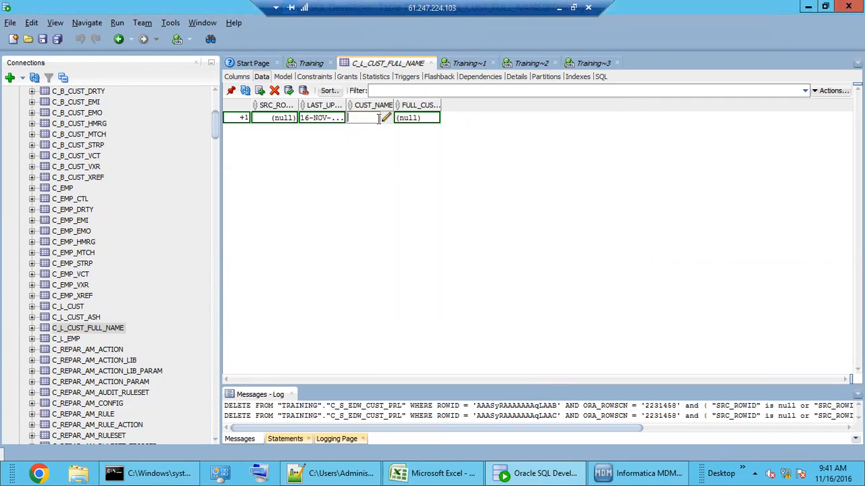
type("SIVA")
left_click(425, 119)
left_click(424, 118)
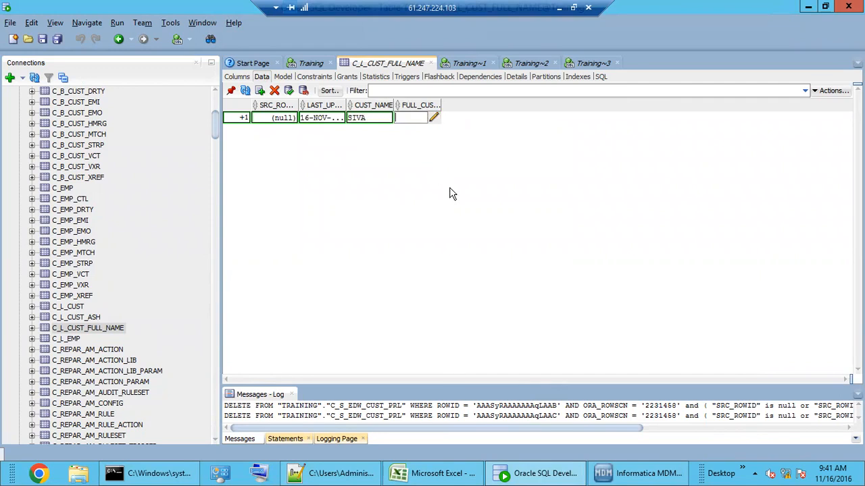
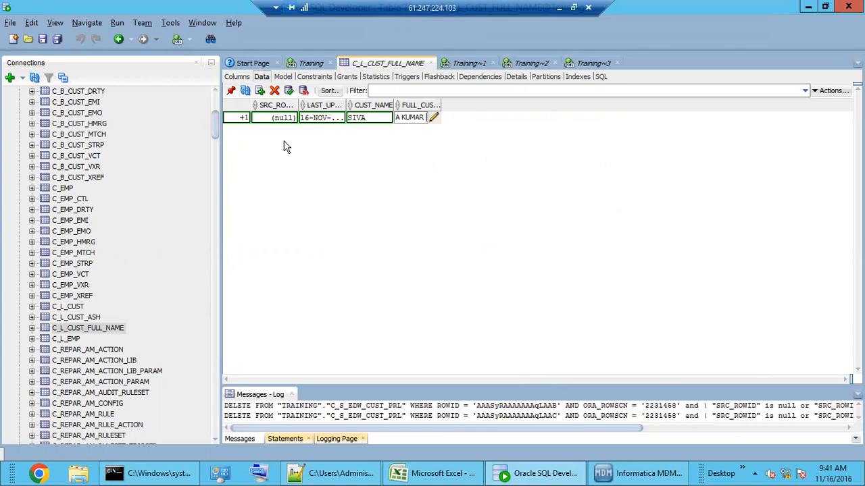
Step: Insert a second row with the current date and another customer's short and full name
left_click(260, 91)
left_click(323, 131)
left_click(338, 130)
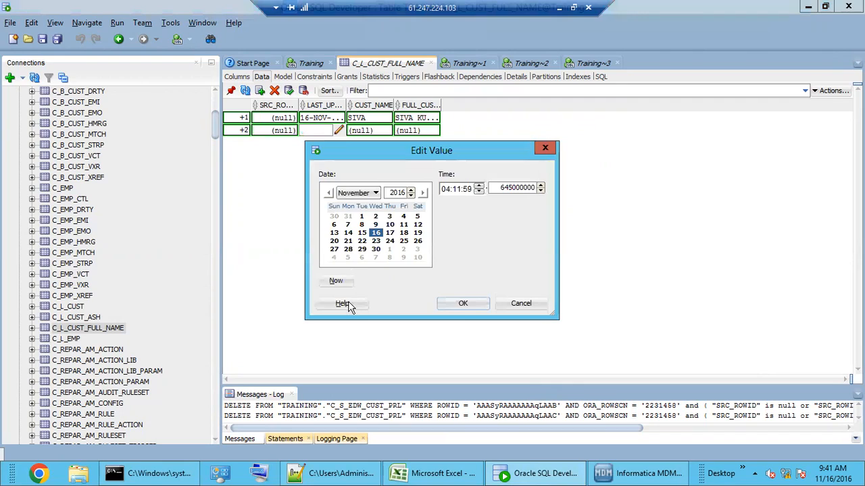
left_click(332, 280)
left_click(463, 304)
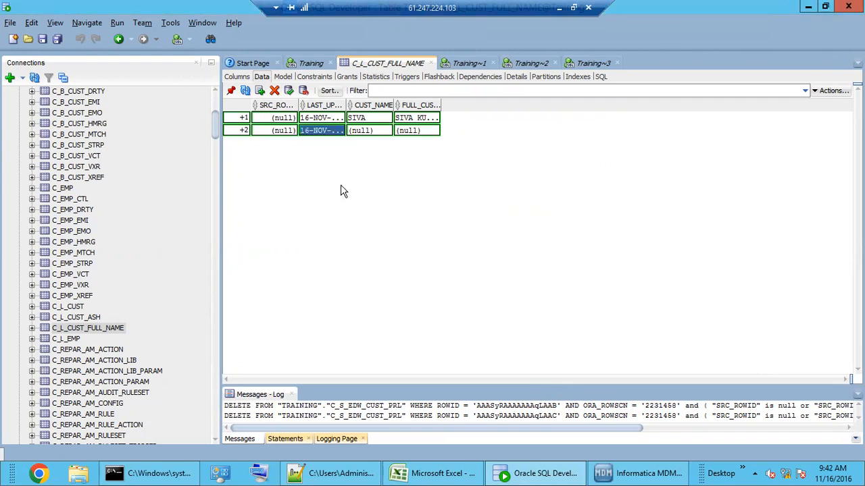
double_click(361, 131)
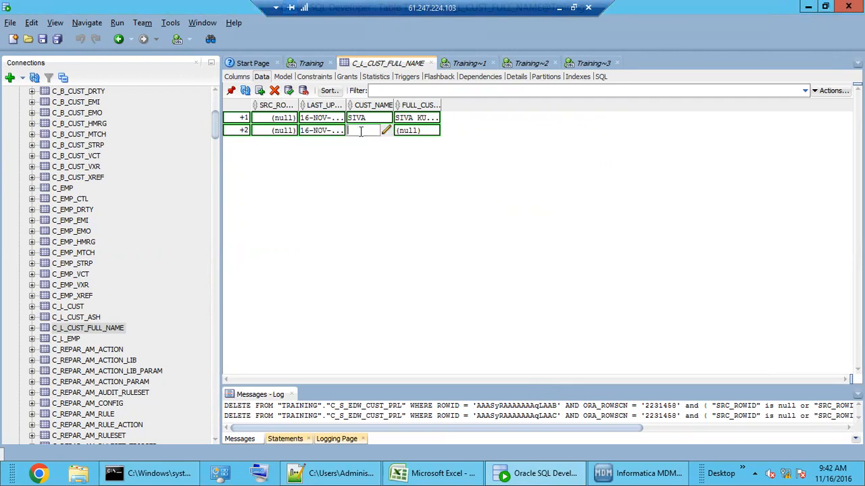
double_click(415, 131)
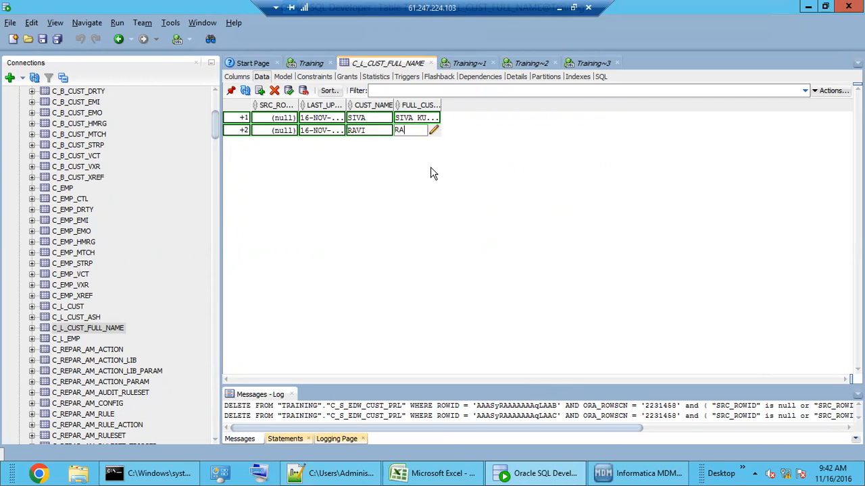
Step: Insert a third row with the current date and a third customer's short and full name
left_click(260, 92)
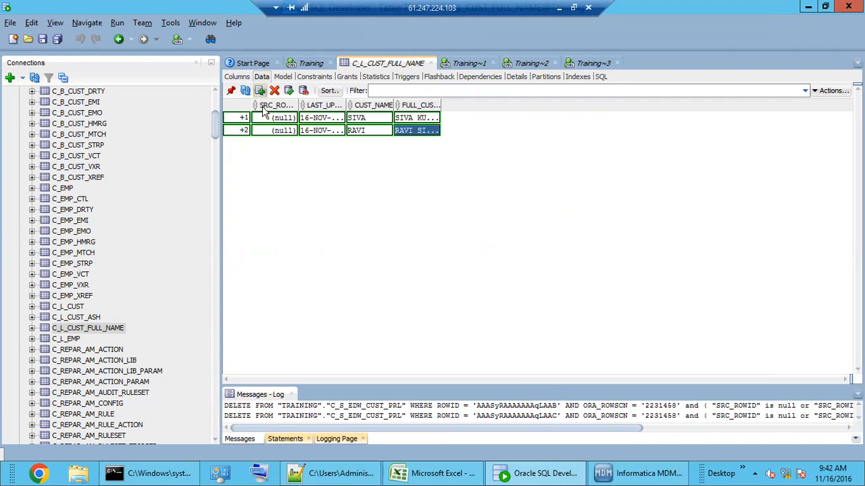
left_click(322, 146)
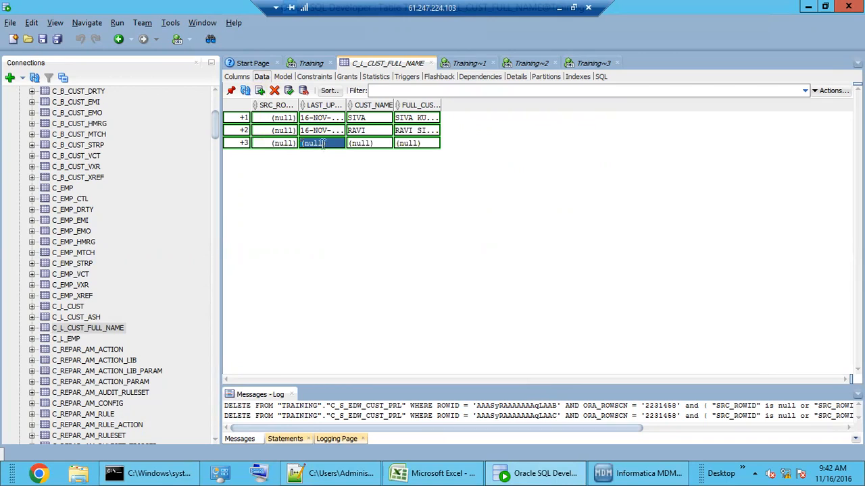
left_click(340, 143)
left_click(344, 281)
left_click(459, 305)
left_click(374, 144)
left_click(374, 144)
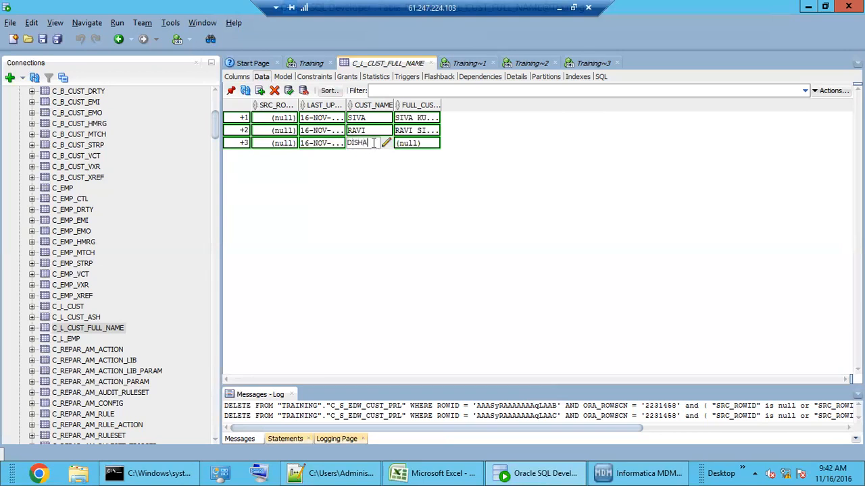
left_click(415, 143)
left_click(416, 144)
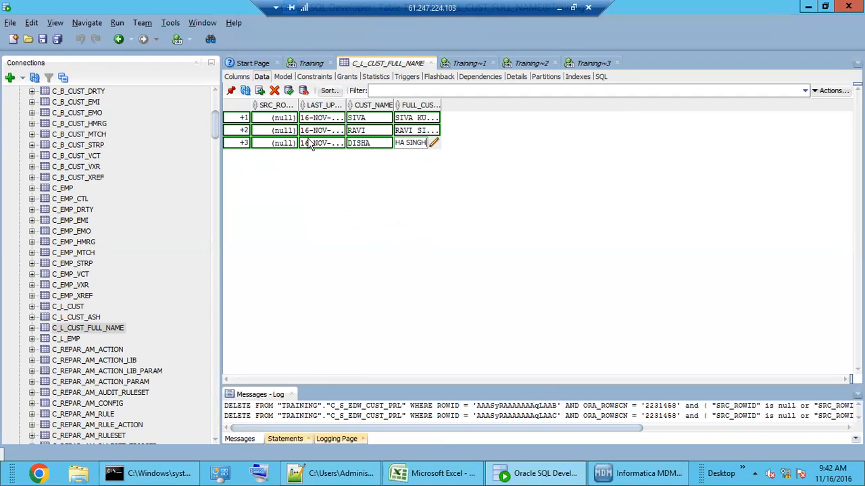
Step: Commit the three rows and highlight their CUST_NAME and FULL_CUST_NAME values
left_click(289, 90)
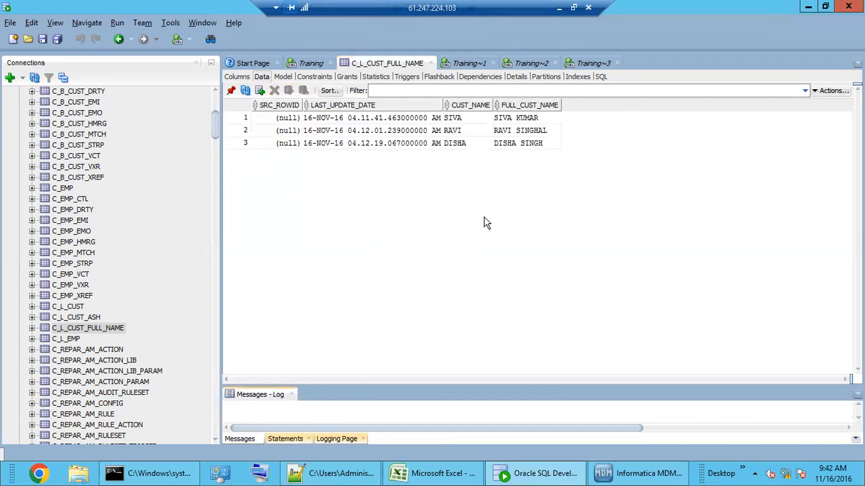
left_click_drag(462, 116, 468, 145)
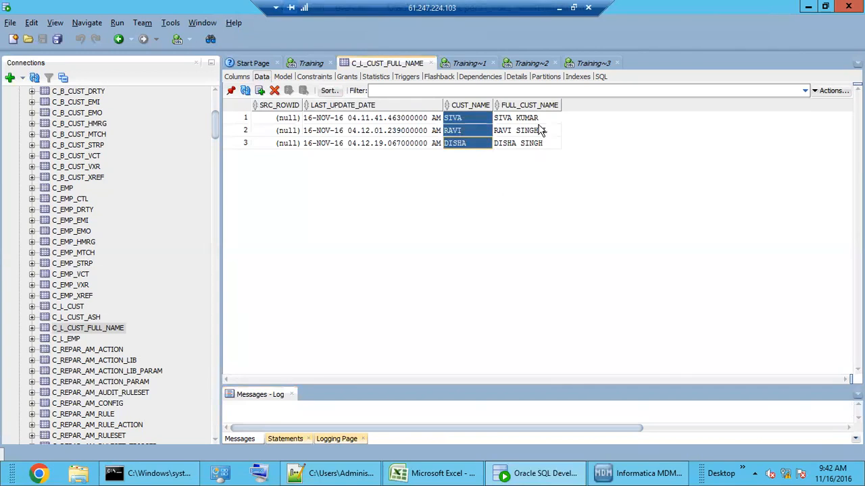
left_click_drag(537, 120, 536, 148)
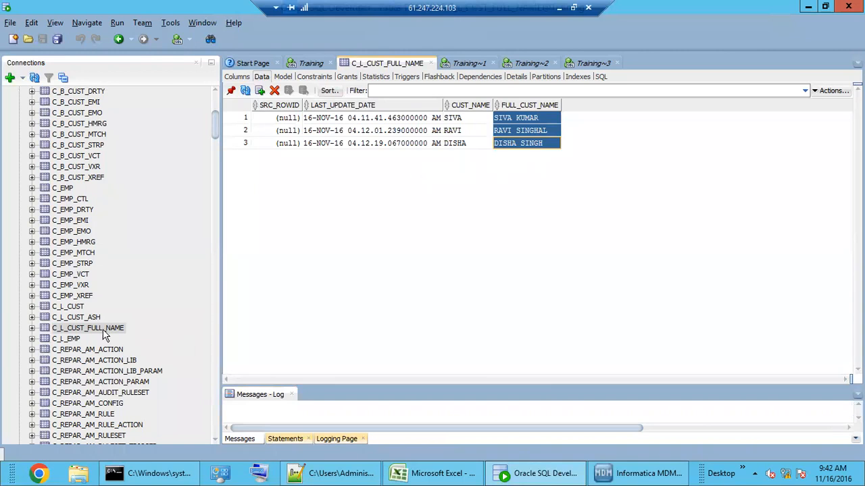
left_click(628, 477)
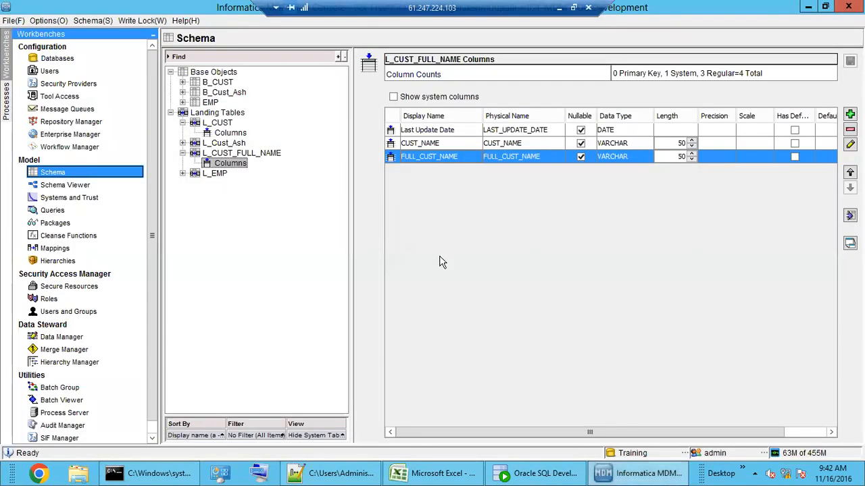
Step: Open the M_EDW_CUST mapping and move Concatenate up between L_CUST and S_EDW_CUST
left_click(253, 155)
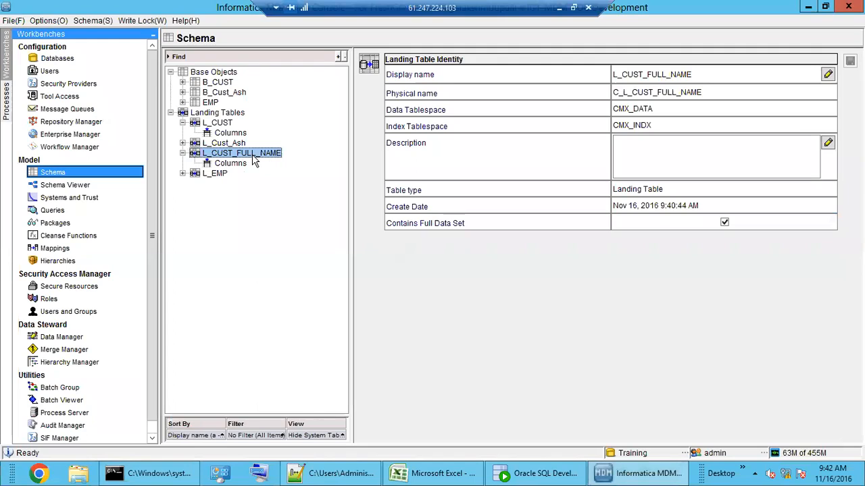
left_click(64, 248)
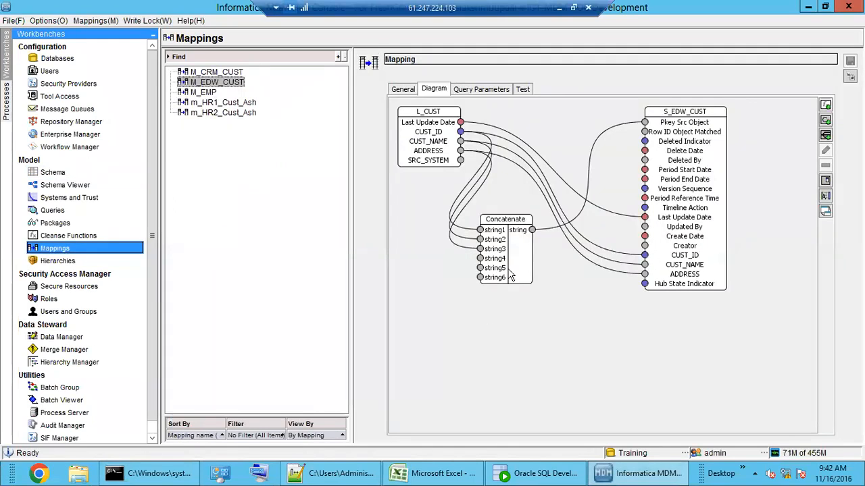
left_click(509, 267)
right_click(509, 268)
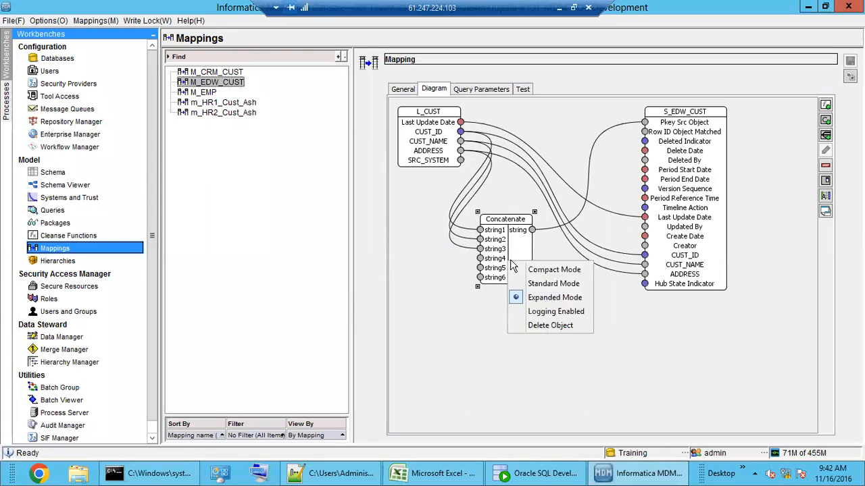
left_click(449, 298)
left_click(497, 254)
left_click_drag(498, 259, 584, 145)
left_click(471, 260)
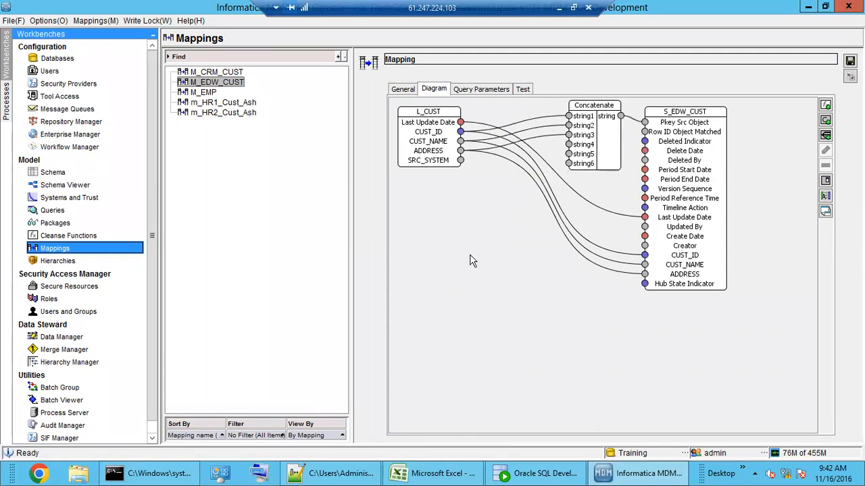
left_click(824, 106)
Step: Add a Read Database function from Misc Functions below L_CUST, then start a new string constant
double_click(350, 235)
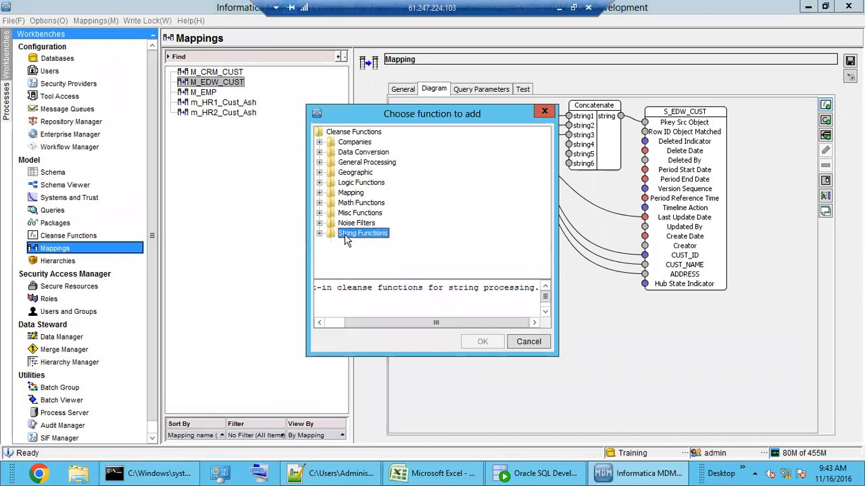
left_click(351, 215)
double_click(351, 215)
left_click(369, 233)
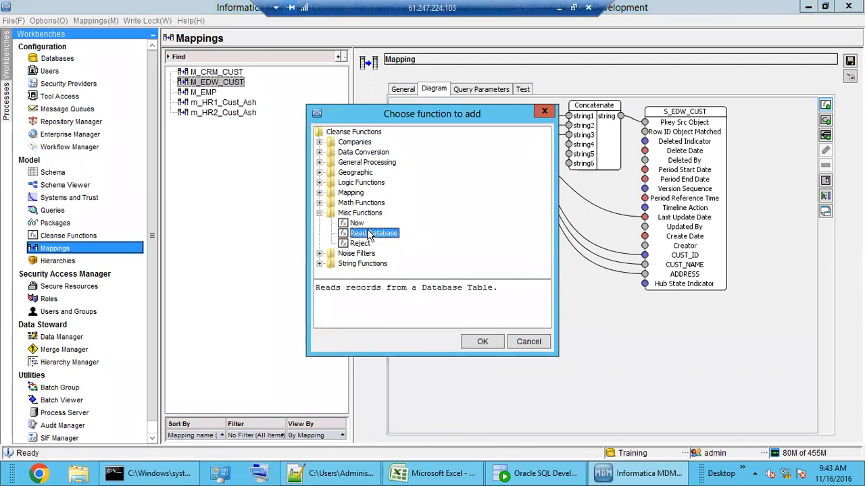
left_click(481, 341)
left_click_drag(438, 178, 503, 289)
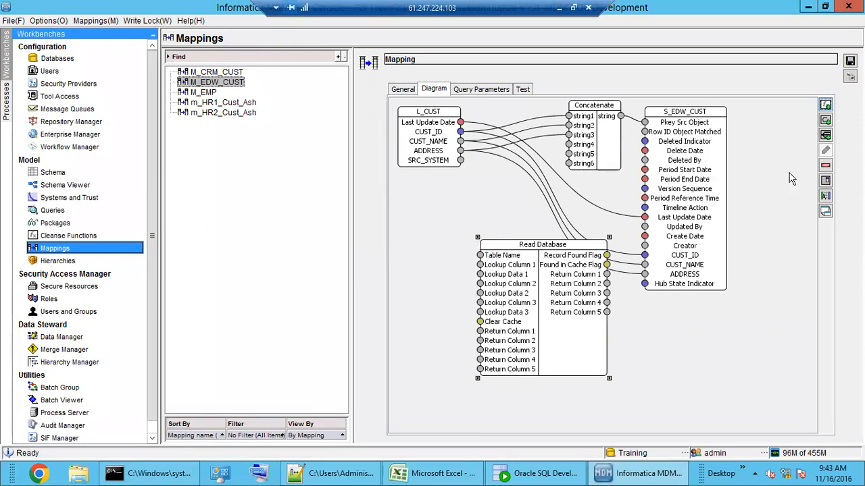
left_click(826, 121)
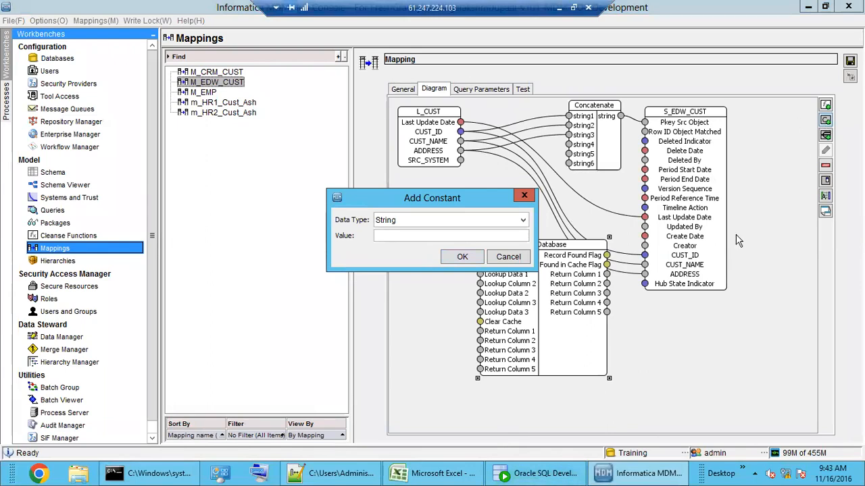
Step: Copy the table name C_L_CUST_FULL_NAME from its Edit Table window in SQL Developer
left_click(526, 478)
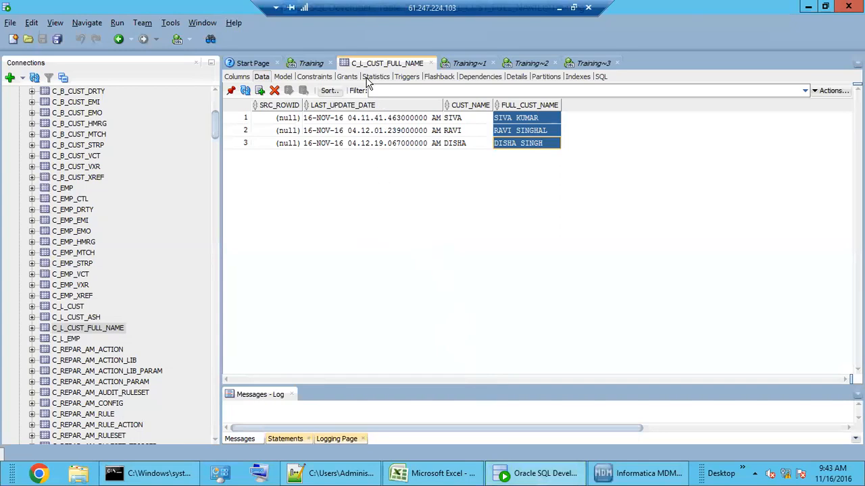
right_click(120, 331)
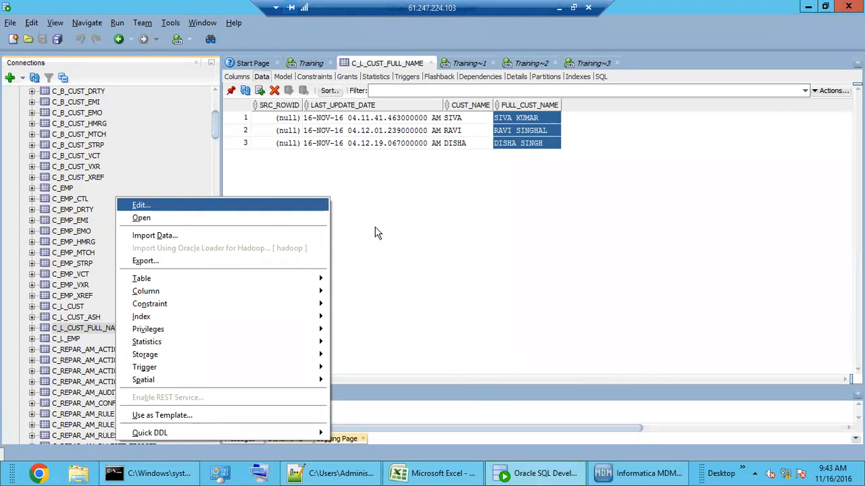
key("Return")
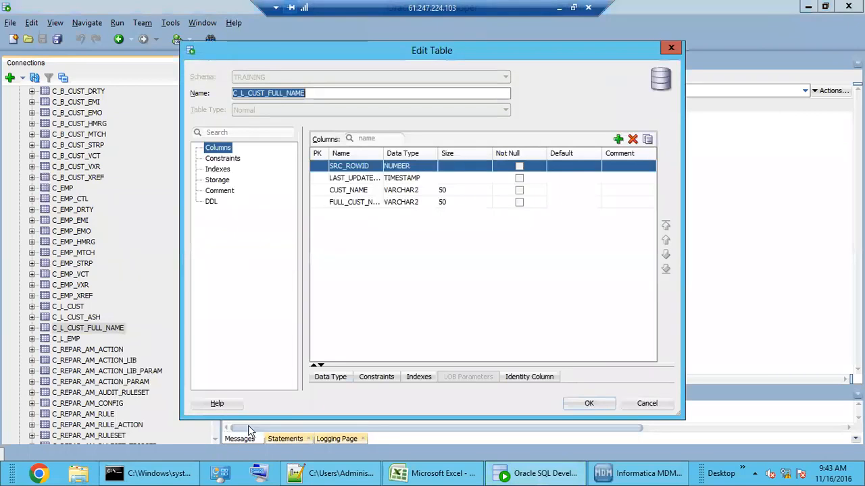
left_click(313, 94)
left_click_drag(233, 93, 312, 94)
key("ctrl+c")
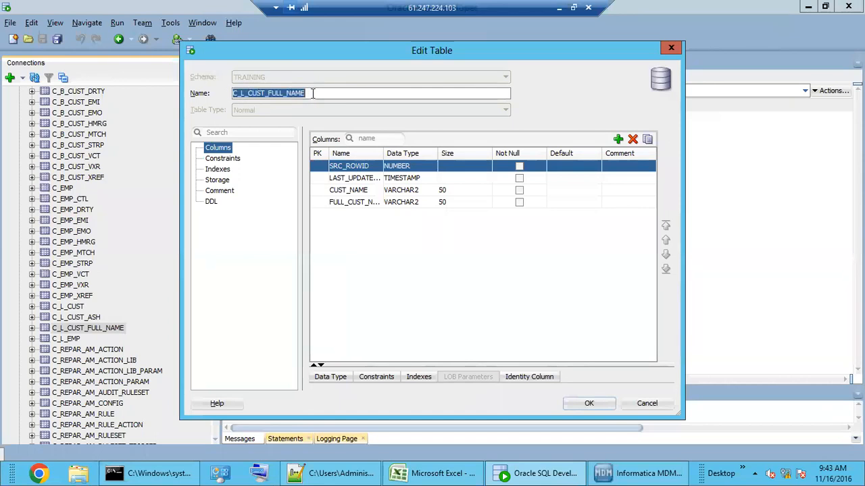
left_click(638, 473)
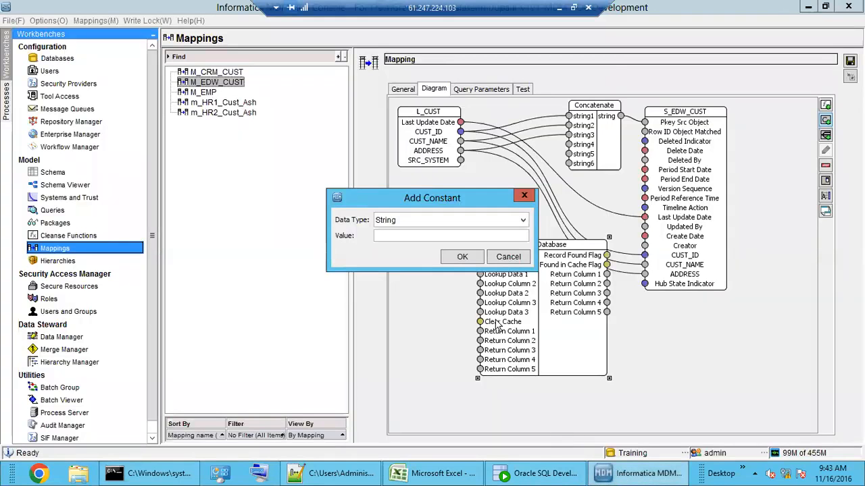
Step: Create the 'C_L_CUST_FULL_NAME' table-name constant beside Read Database and rearrange the diagram nodes
left_click(404, 234)
key("ctrl+v")
left_click(447, 261)
mouse_move(451, 167)
left_mouse_down()
mouse_move(425, 230)
mouse_move(491, 263)
mouse_move(480, 268)
mouse_move(480, 255)
left_mouse_up()
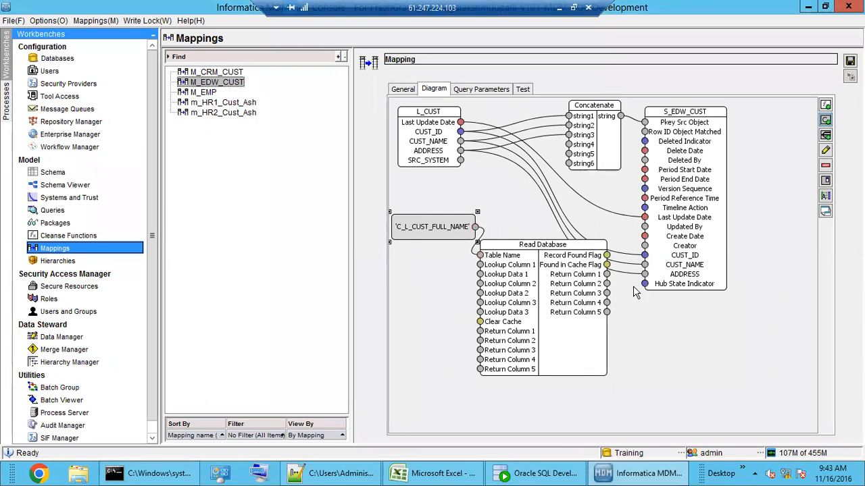
left_click_drag(689, 213, 775, 229)
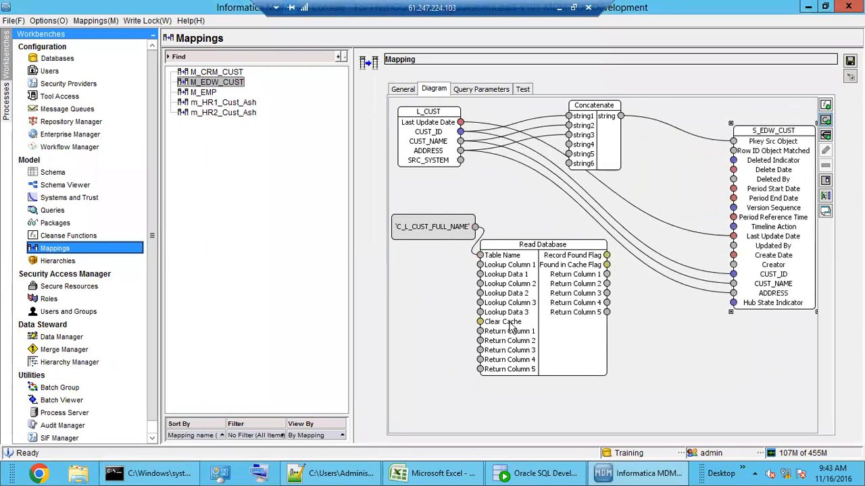
left_click_drag(350, 190, 240, 211)
left_click_drag(663, 183, 765, 161)
left_click_drag(447, 295, 473, 307)
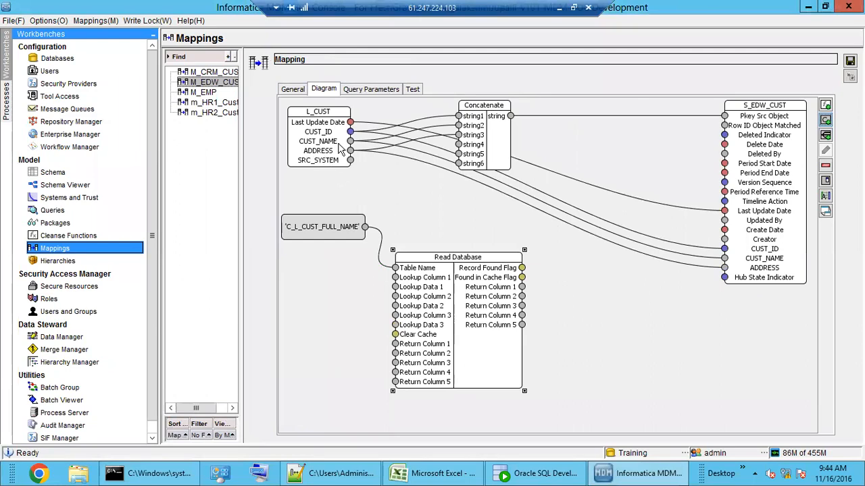
Step: Add a 'CUST_NAME' constant and link it to Read Database's Lookup Column 1
left_click(825, 134)
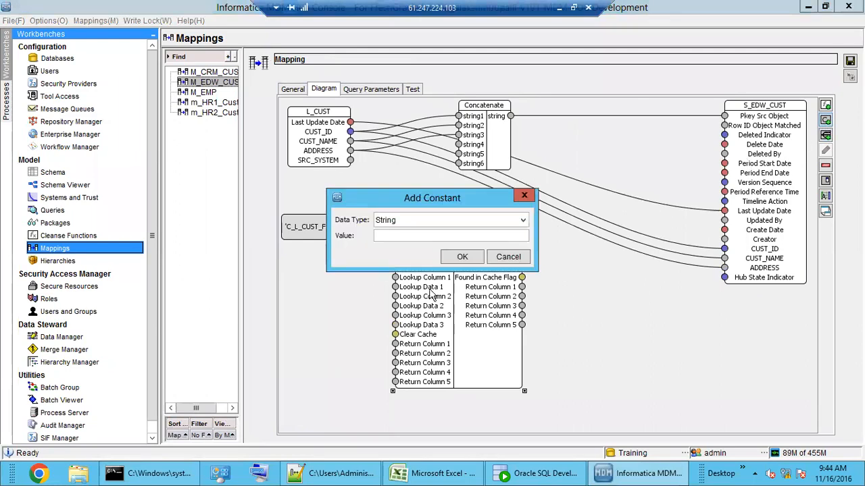
left_click(409, 236)
type("CUST_NAME")
left_click(462, 256)
left_click(323, 272)
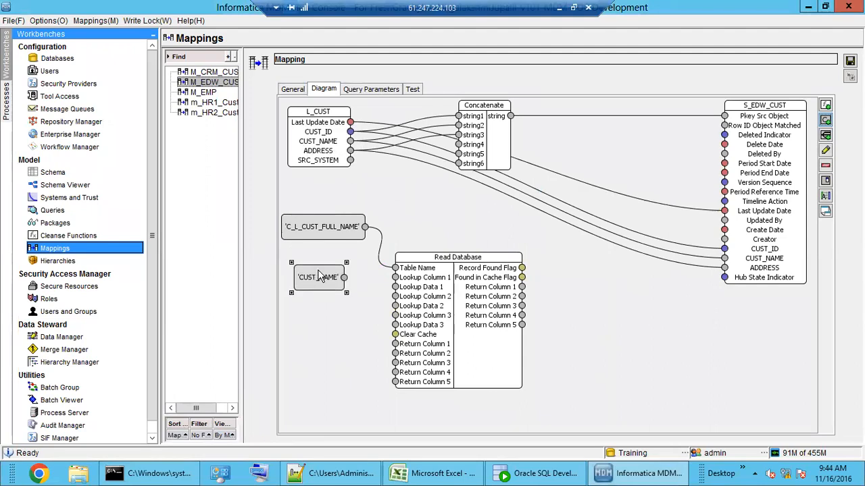
mouse_move(323, 272)
left_mouse_down()
mouse_move(310, 271)
mouse_move(395, 277)
left_mouse_up()
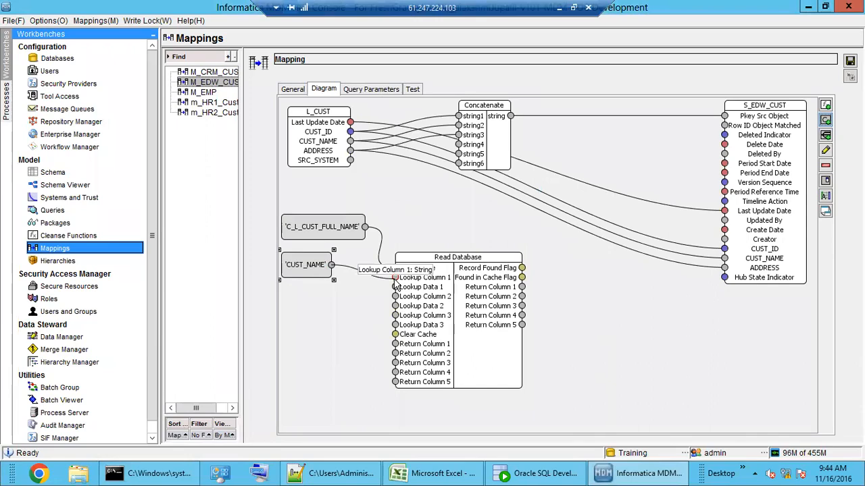
left_click(397, 286)
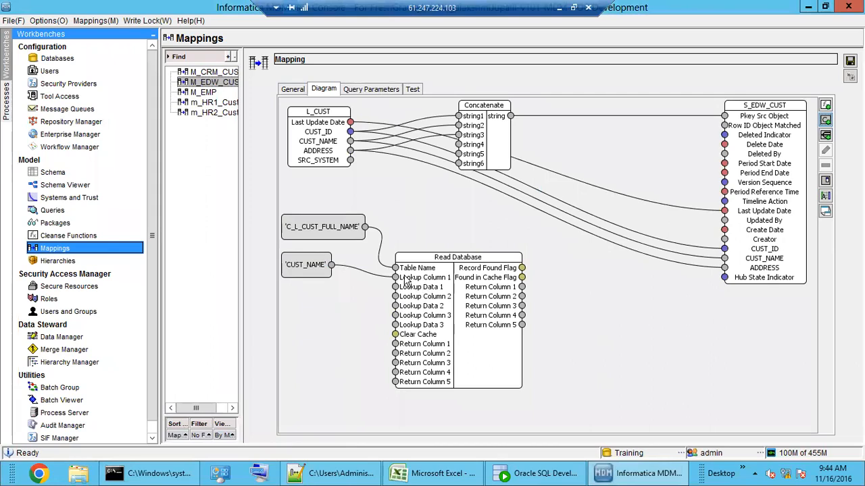
left_click(295, 91)
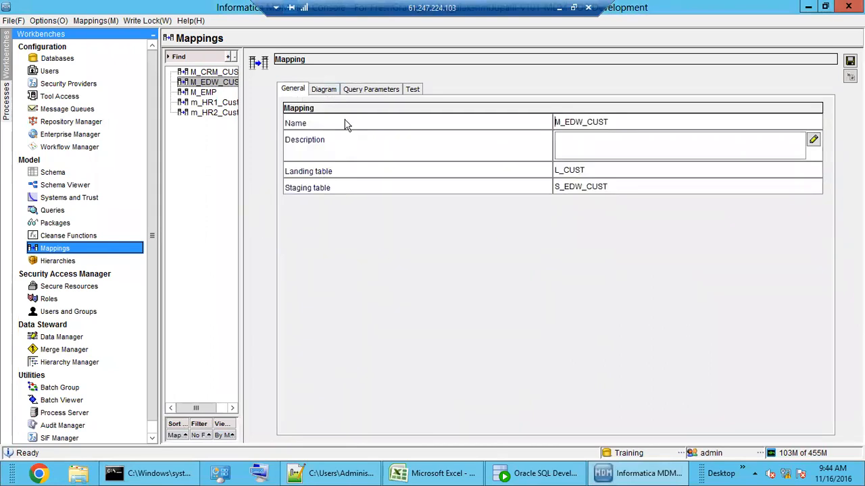
left_click(328, 92)
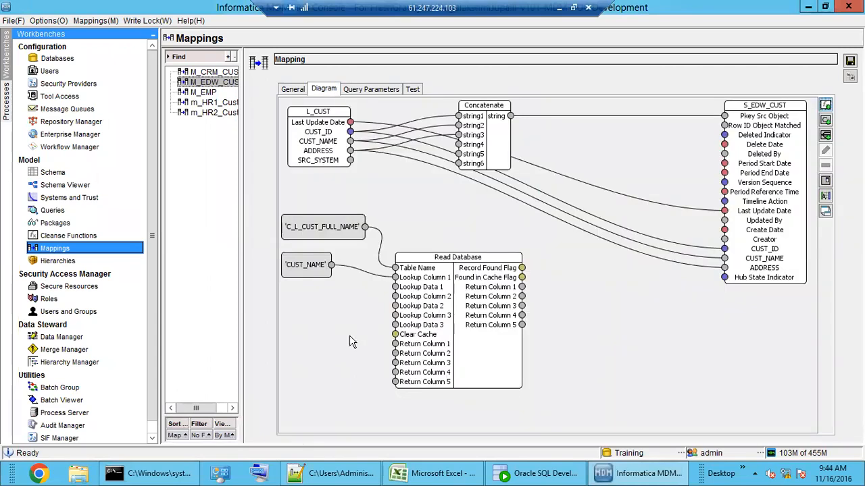
left_click(425, 295)
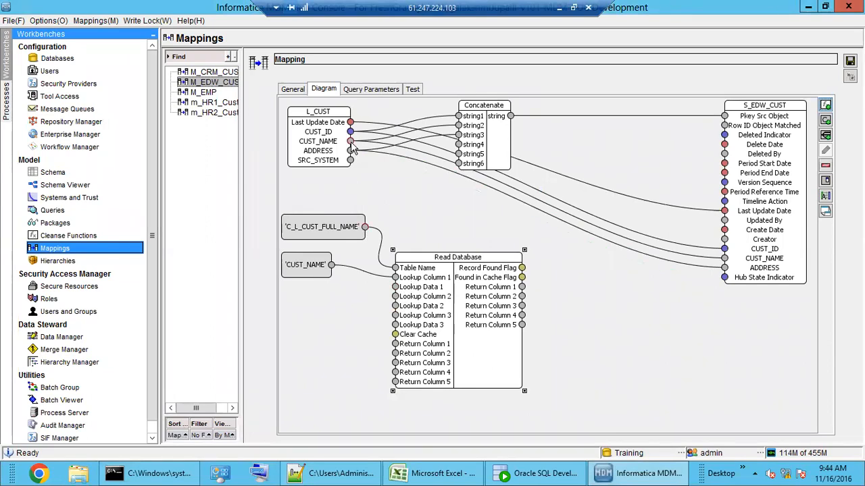
Step: Feed L_CUST's CUST_NAME into Lookup Data 1 and delete its direct link to staging CUST_NAME
left_click_drag(351, 147, 395, 287)
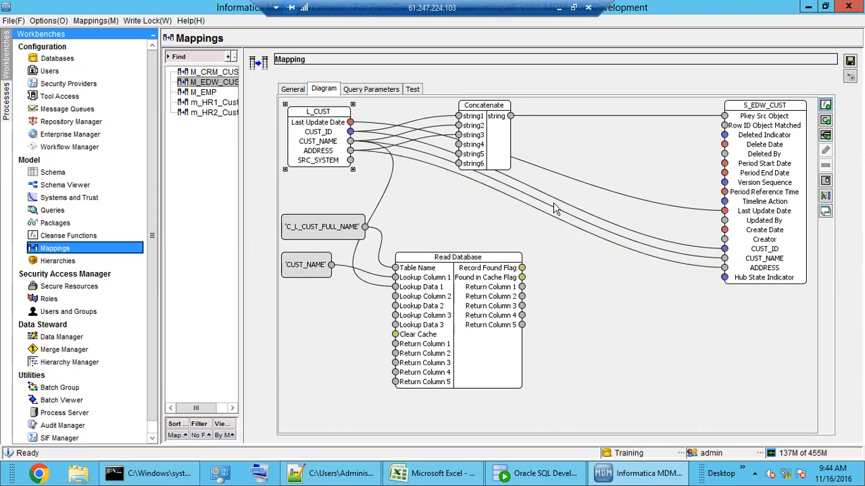
left_click(670, 259)
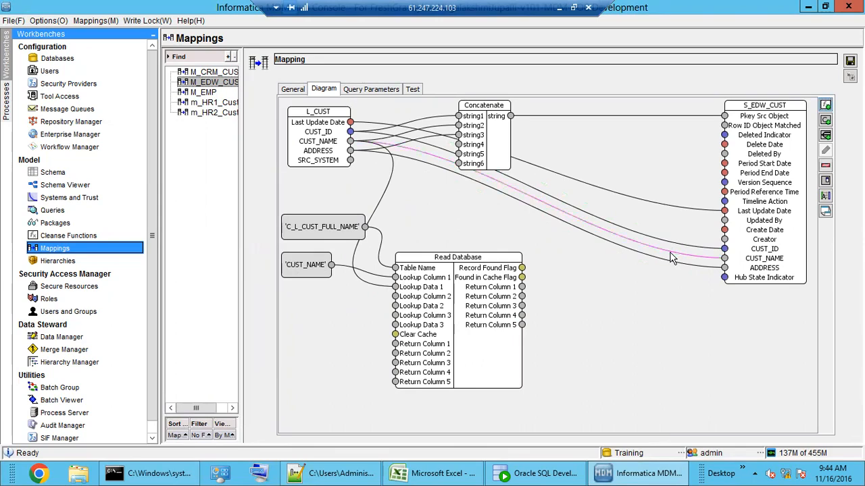
key("Delete")
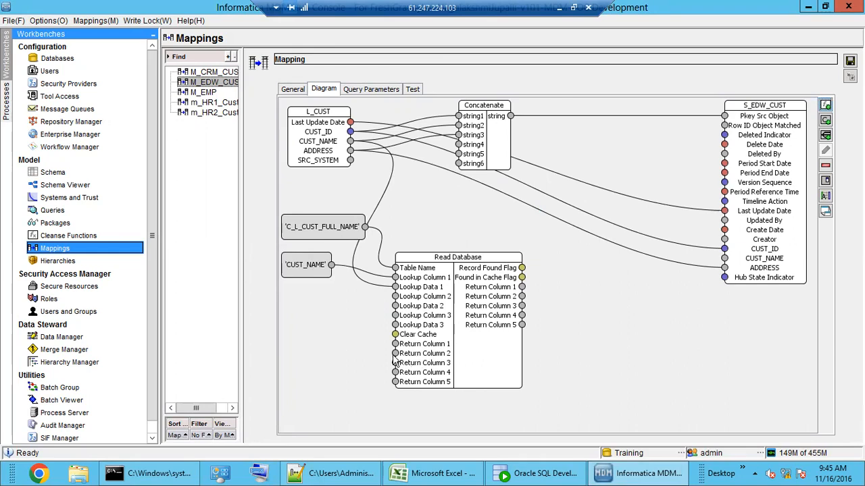
left_click(826, 121)
Step: Copy the FULL_CUST_NAME column name from the C_L_CUST_FULL_NAME table editor
left_click_drag(420, 196, 630, 311)
left_click(537, 473)
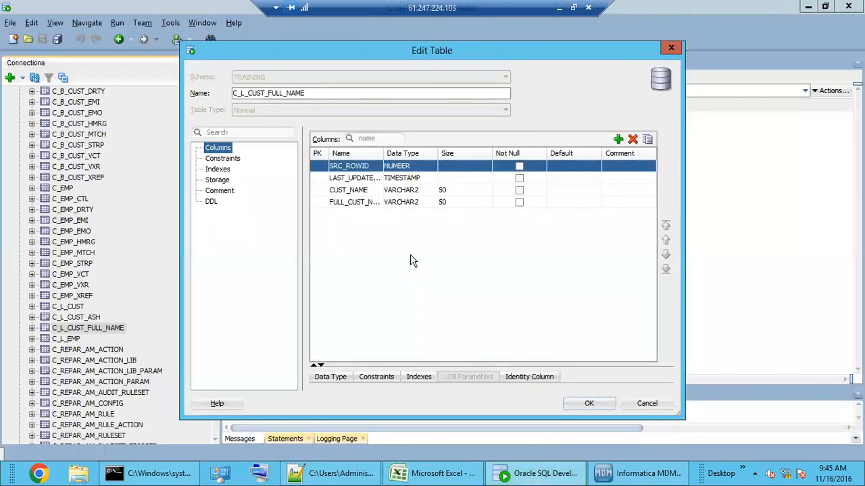
left_click_drag(383, 153, 428, 154)
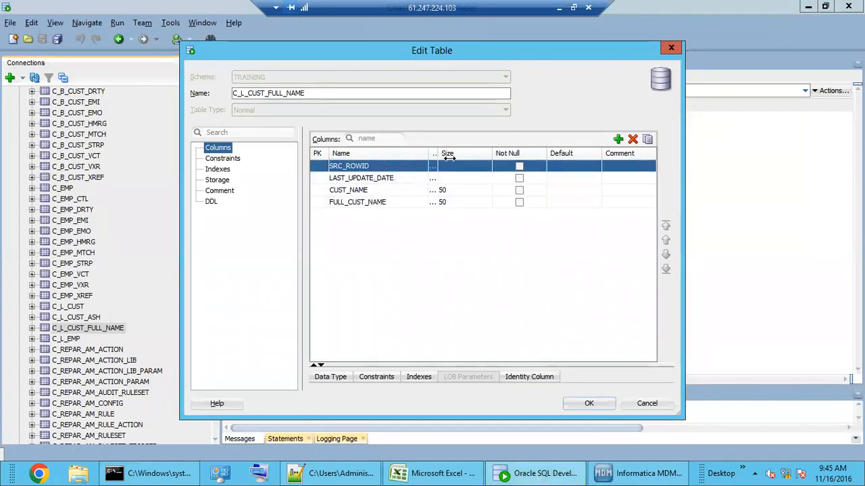
left_click(392, 202)
double_click(392, 201)
key("ctrl+c")
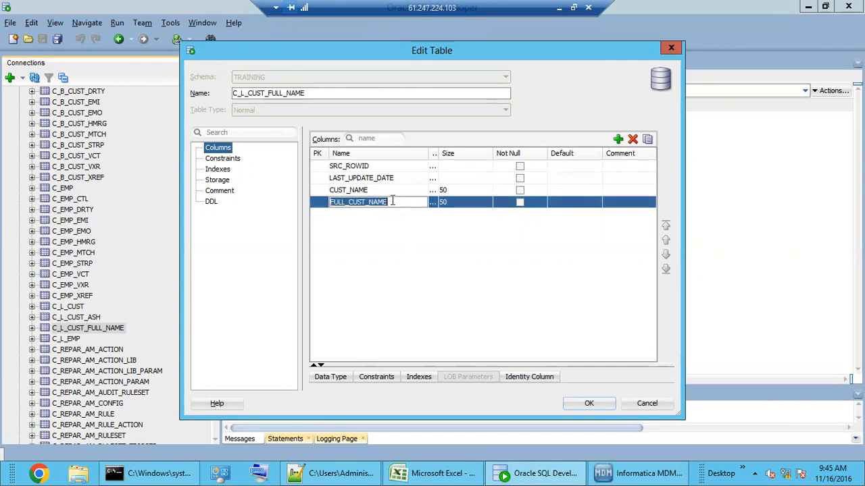
left_click(614, 474)
left_click(611, 352)
Step: Add a 'FULL_CUST_NAME' constant for Return Column 1 and map its result to S_EDW_CUST's CUST_NAME
key("ctrl+v")
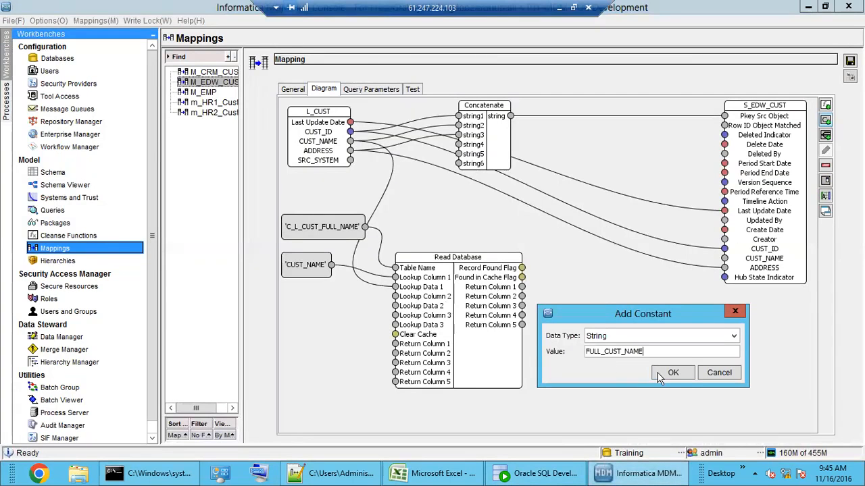
left_click(658, 373)
left_click_drag(346, 143, 395, 344)
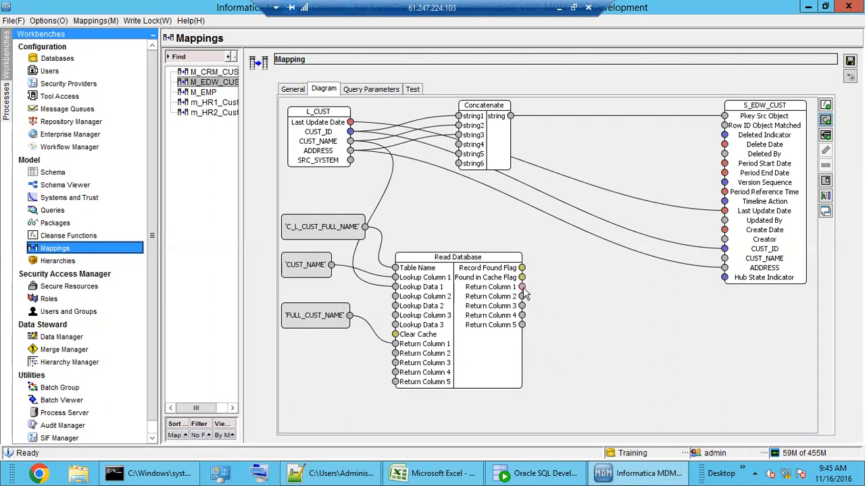
left_click_drag(523, 290, 725, 259)
left_click(668, 356)
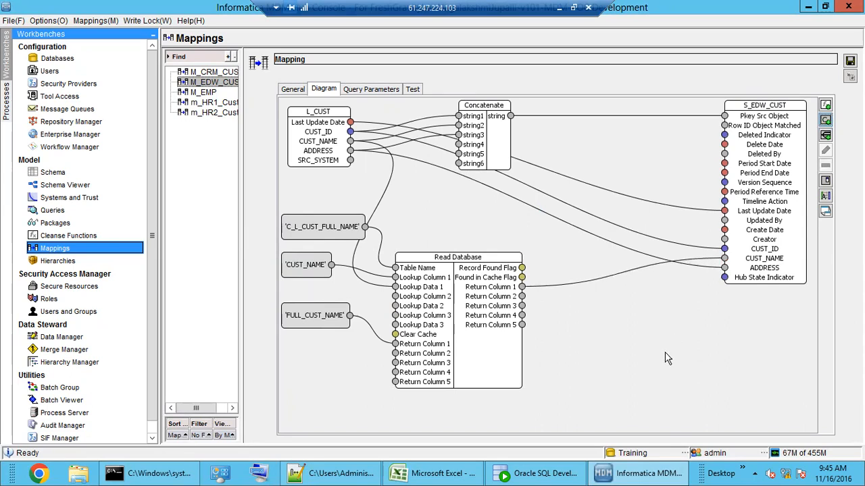
left_click_drag(475, 328, 512, 302)
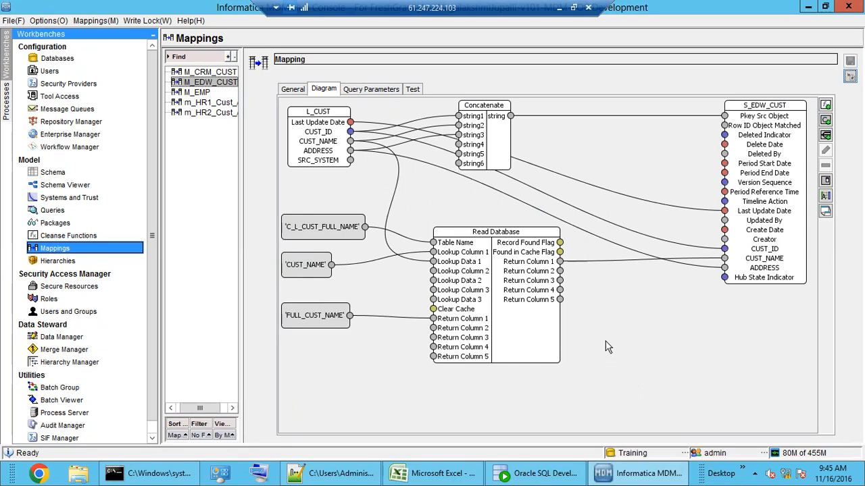
Step: Enter CUST_ID and CUST_NAME test values and run the M_EDW_CUST mapping test
left_click(414, 89)
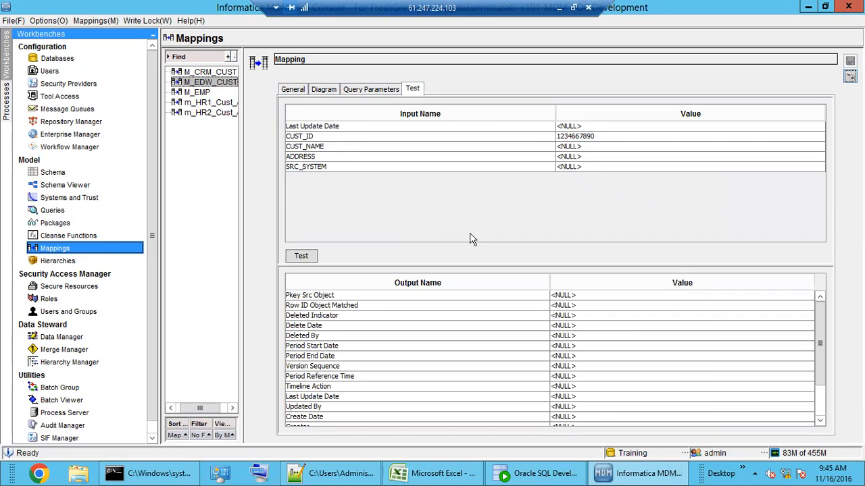
left_click(332, 136)
left_click(607, 136)
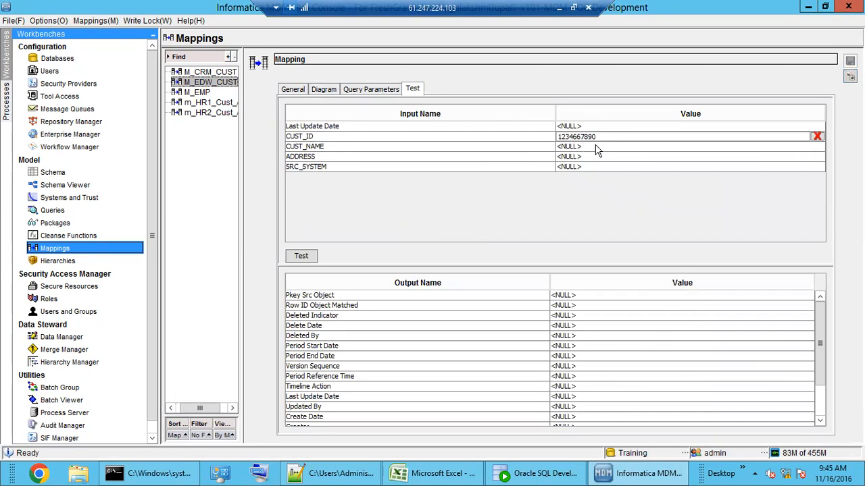
left_click(600, 146)
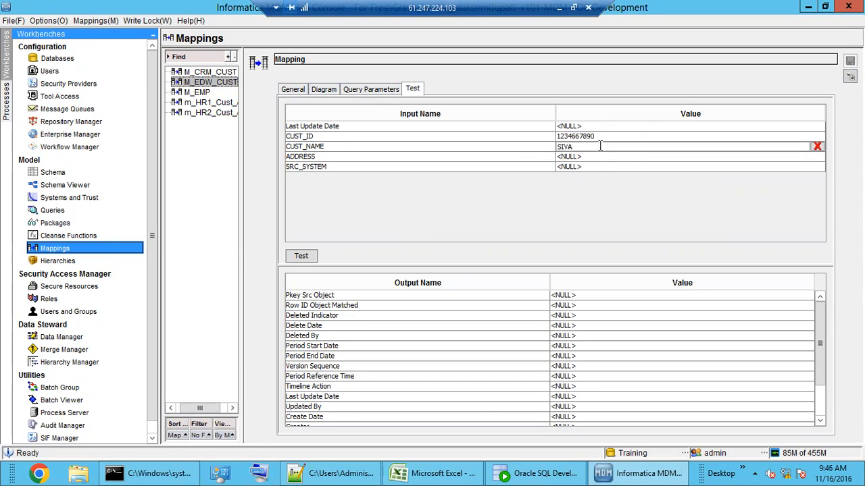
left_click(303, 256)
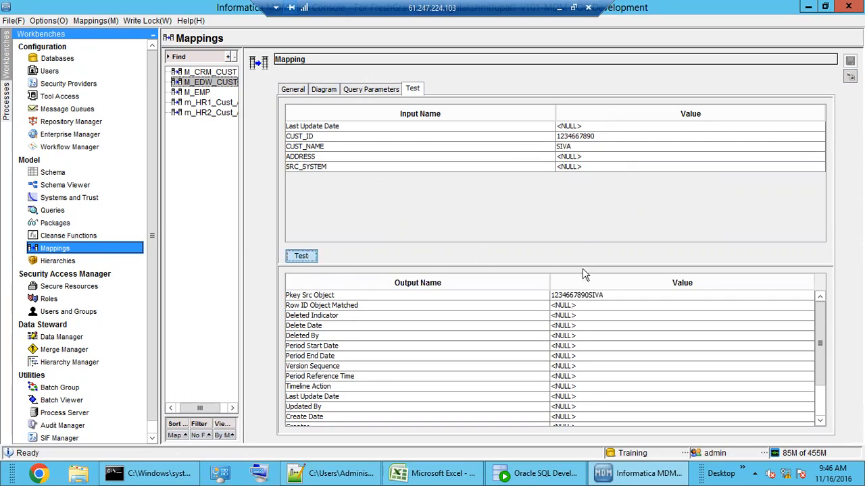
left_click(581, 146)
scroll(571, 382, "down", 2)
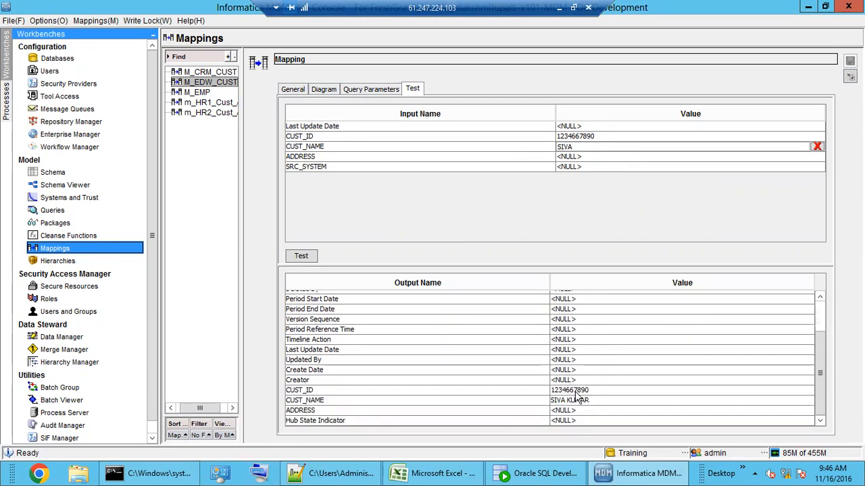
left_click(579, 400)
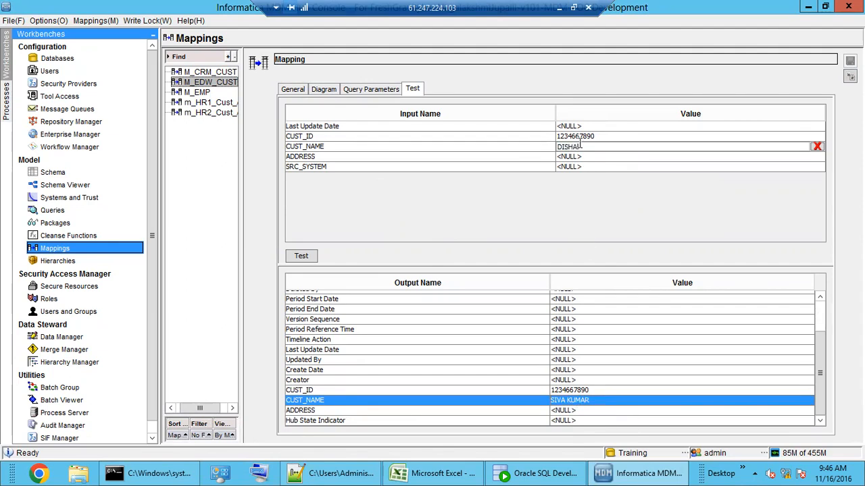
left_click(298, 256)
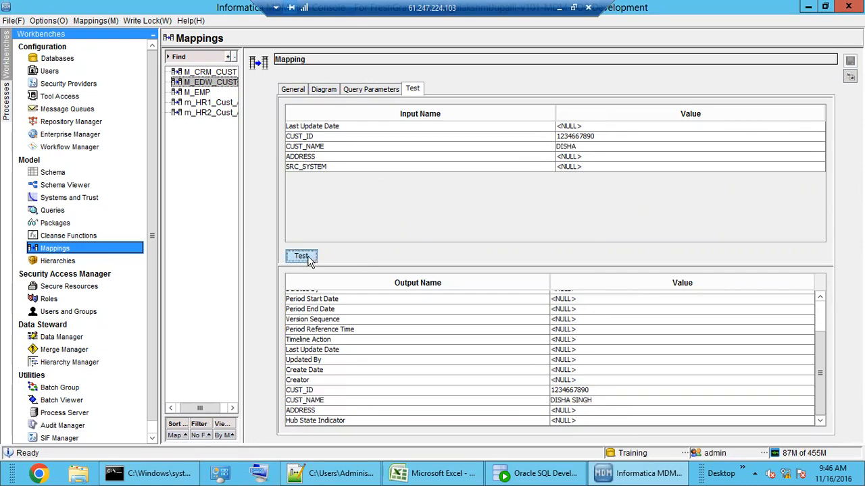
Step: Rerun the test with new customer names, check the Pkey Src Object output, then return to the diagram
double_click(566, 146)
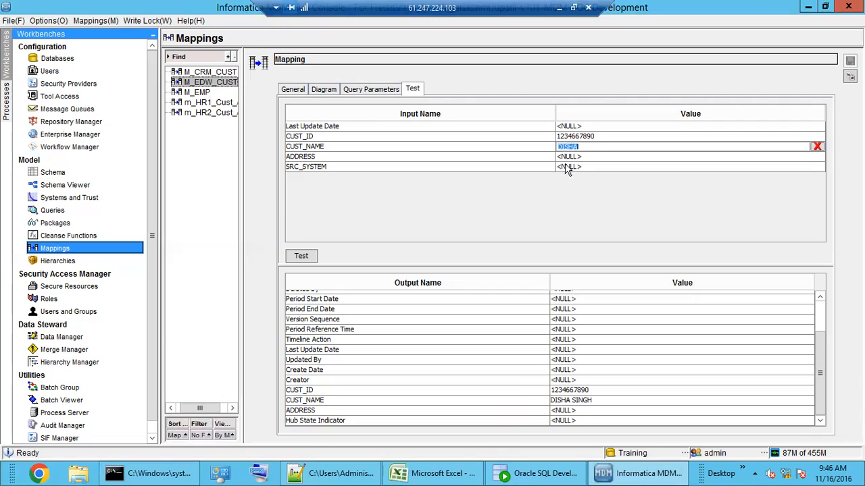
left_click(576, 402)
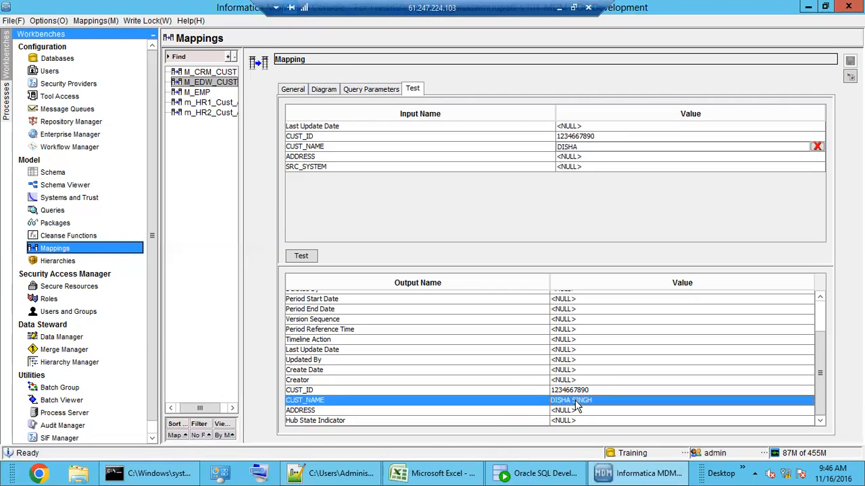
double_click(569, 146)
type("RI")
left_click(301, 257)
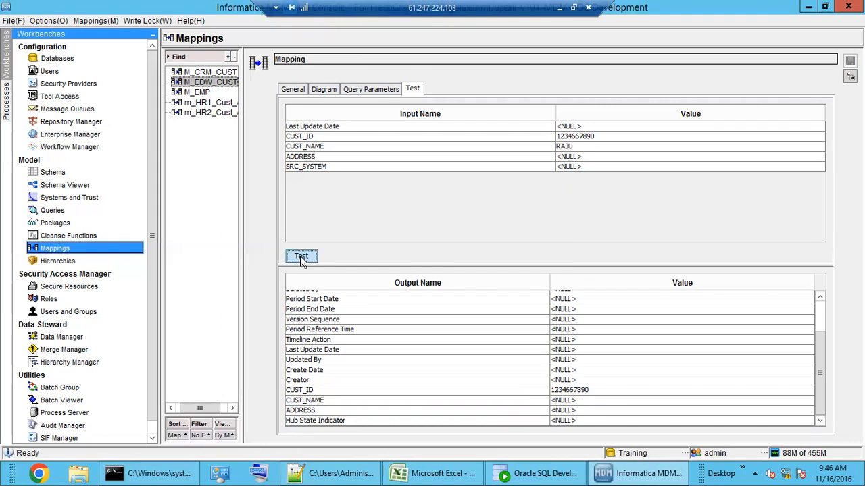
left_click(569, 402)
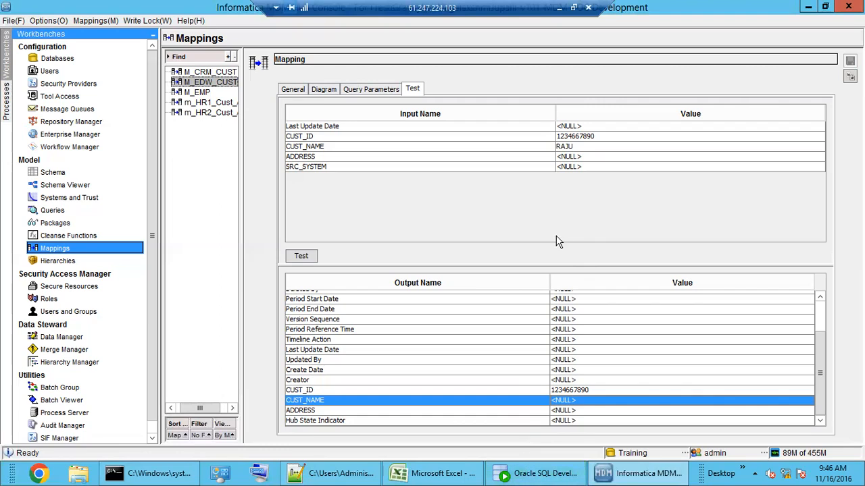
scroll(537, 300, "up", 2)
left_click(324, 90)
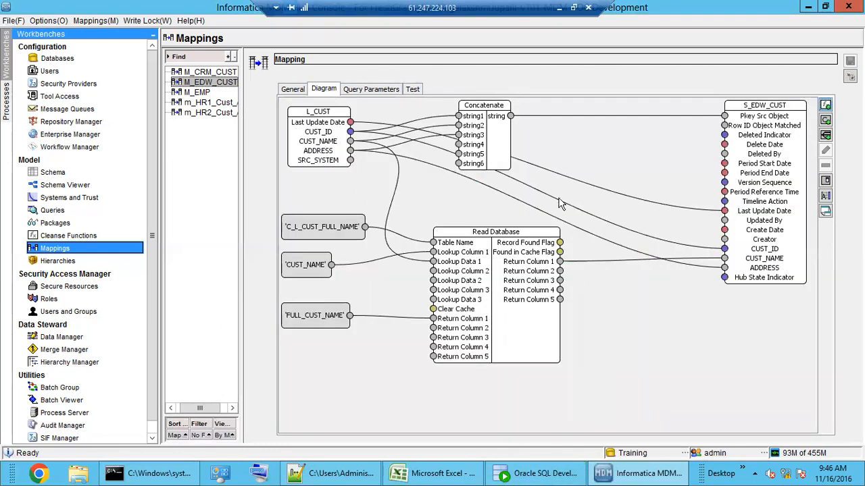
left_click(413, 90)
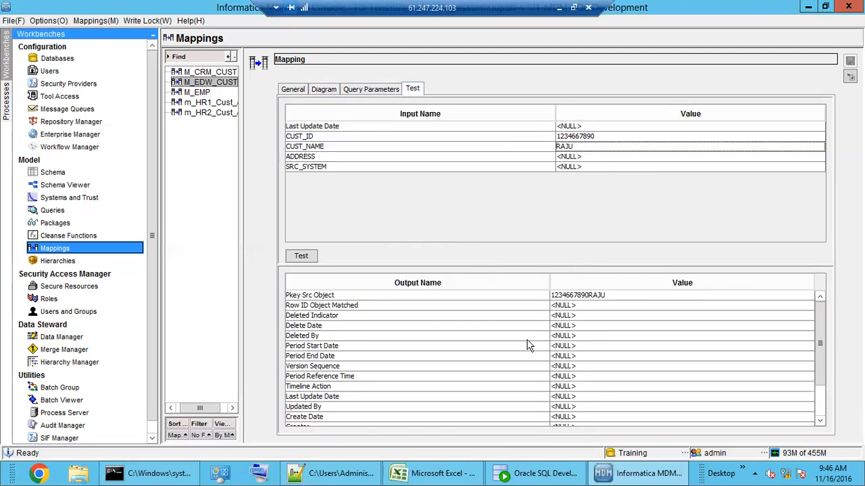
scroll(530, 352, "down", 2)
scroll(530, 356, "up", 2)
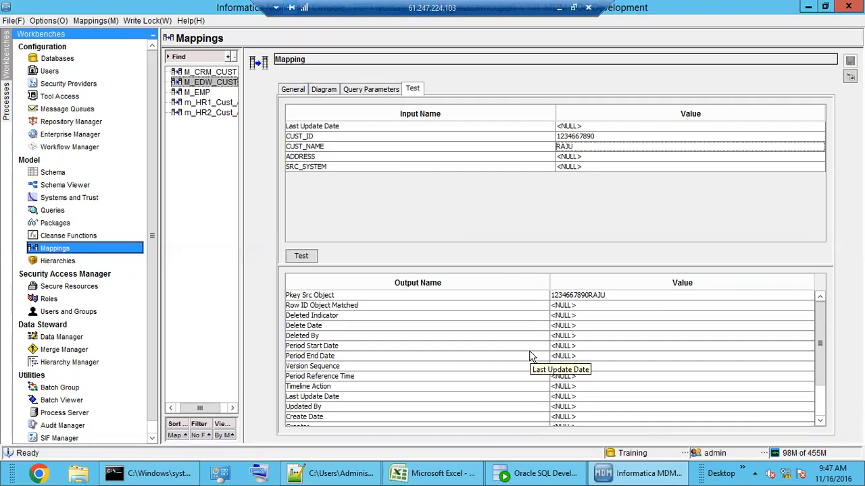
left_click(325, 91)
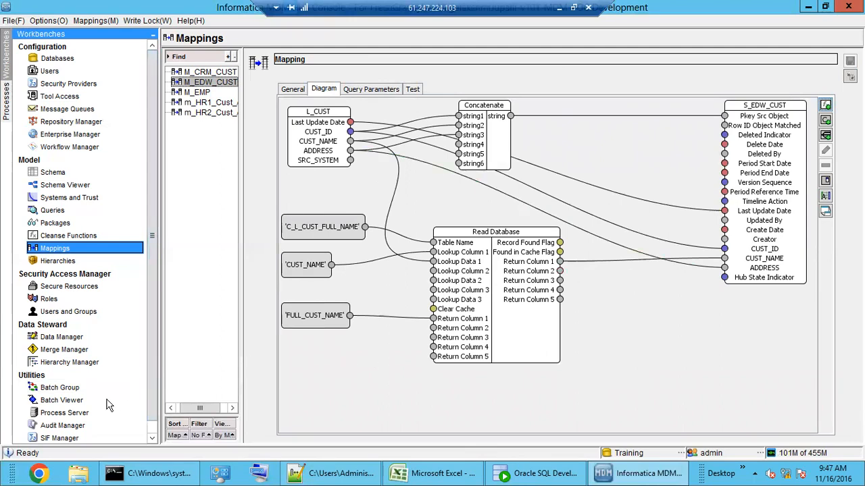
Step: Execute the M_EDW_CUST stage batch and confirm 6 records inserted, 0 rejected
left_click(62, 400)
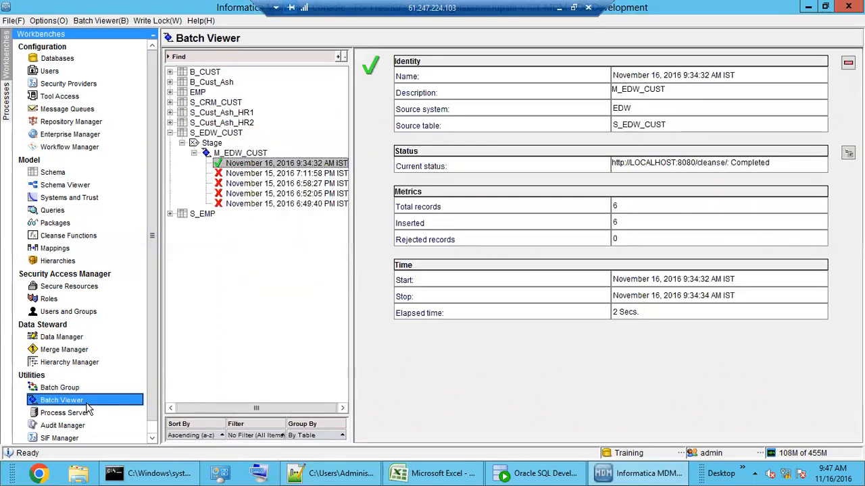
left_click(237, 154)
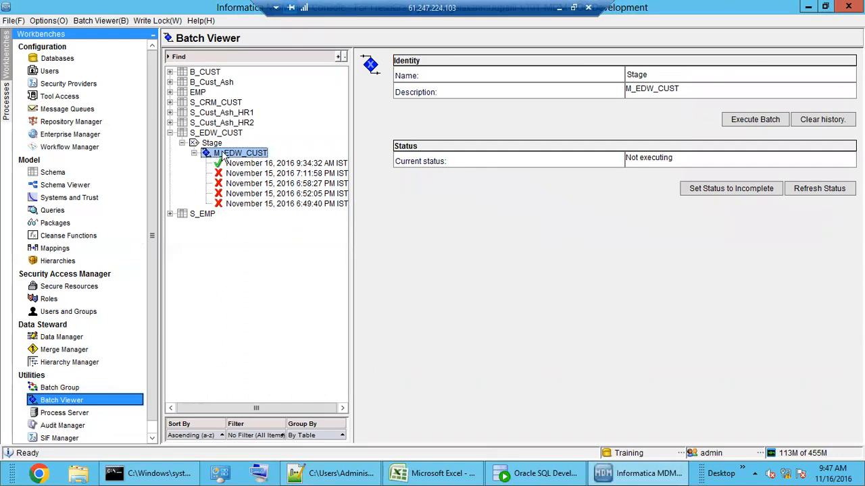
left_click(743, 119)
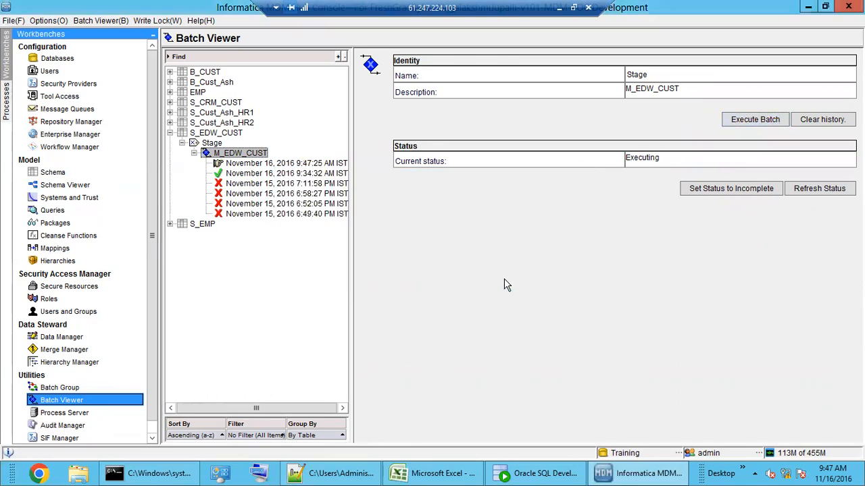
left_click(268, 163)
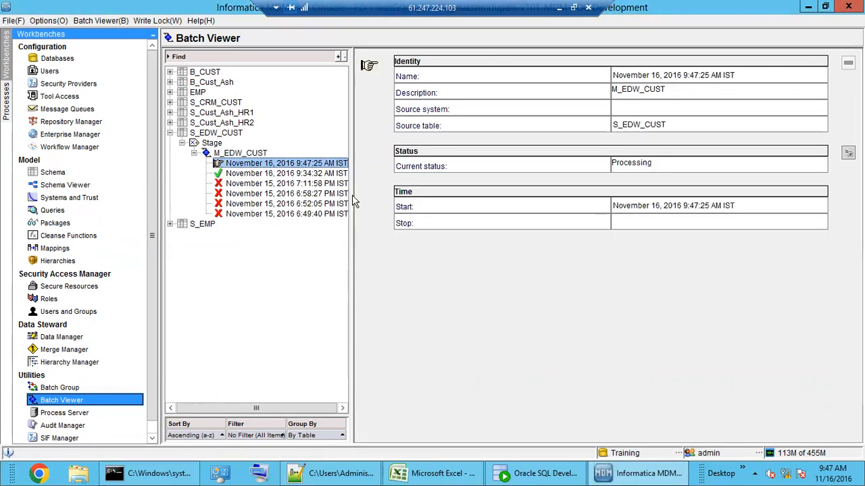
left_click(236, 154)
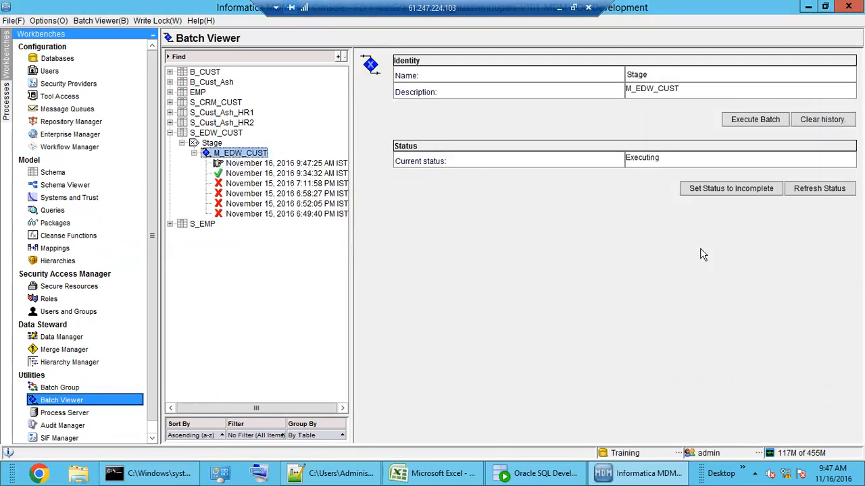
left_click(829, 193)
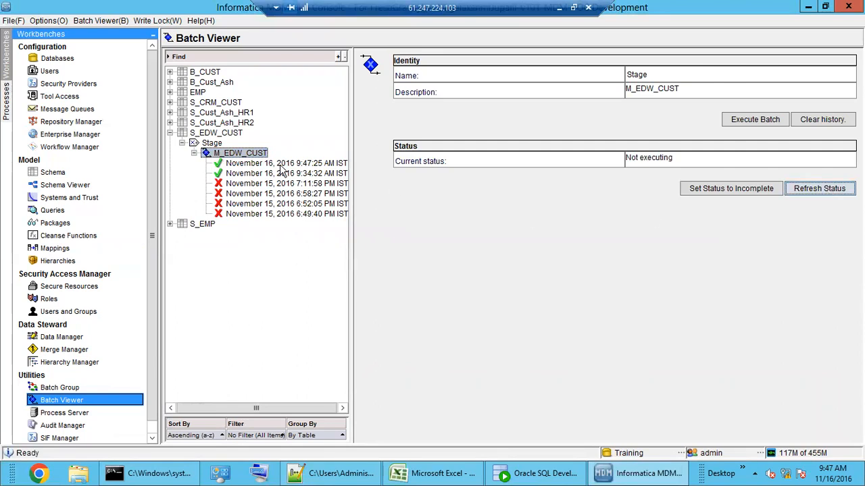
left_click(280, 164)
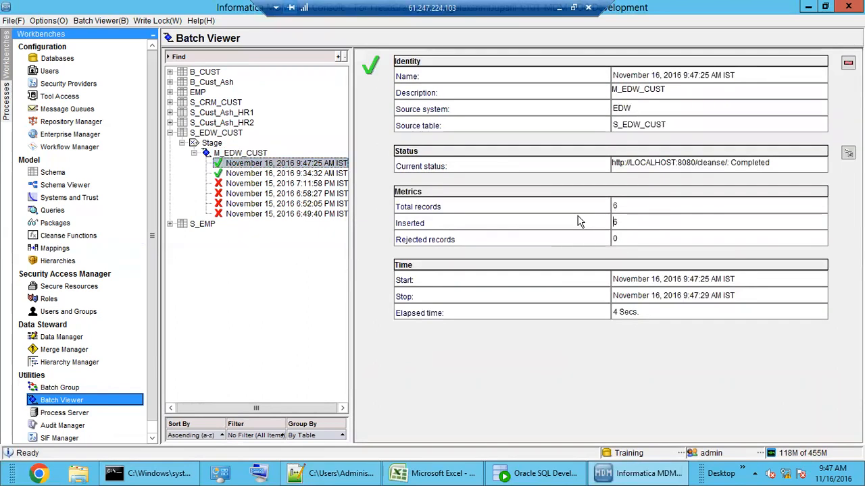
left_click(537, 473)
Step: Close the Edit Table dialog and open the C_S_EDW_CUST staging table's data
left_click(643, 407)
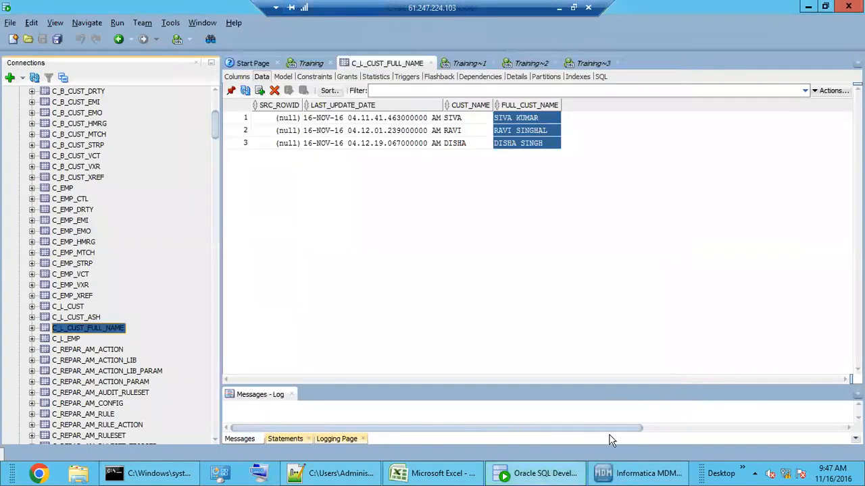
left_click(642, 474)
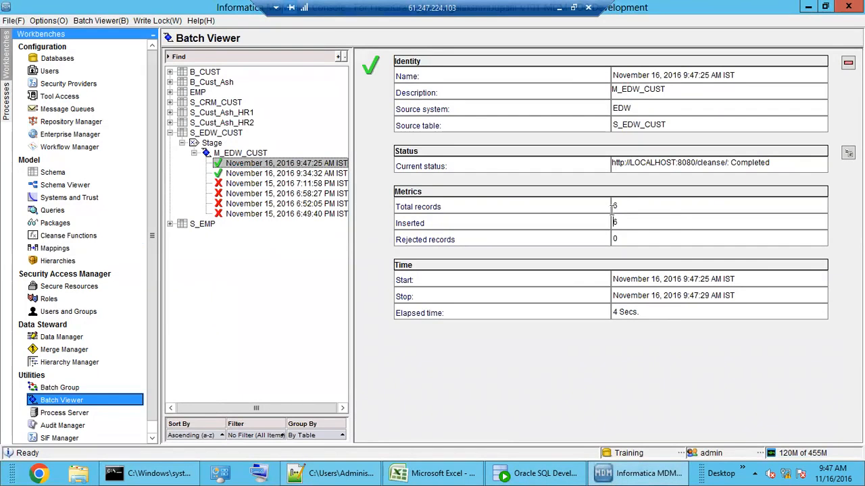
left_click(55, 248)
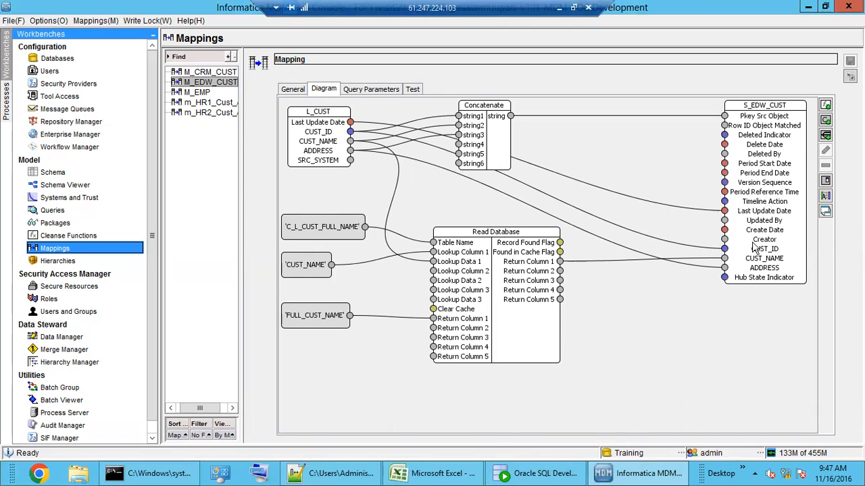
left_click(519, 476)
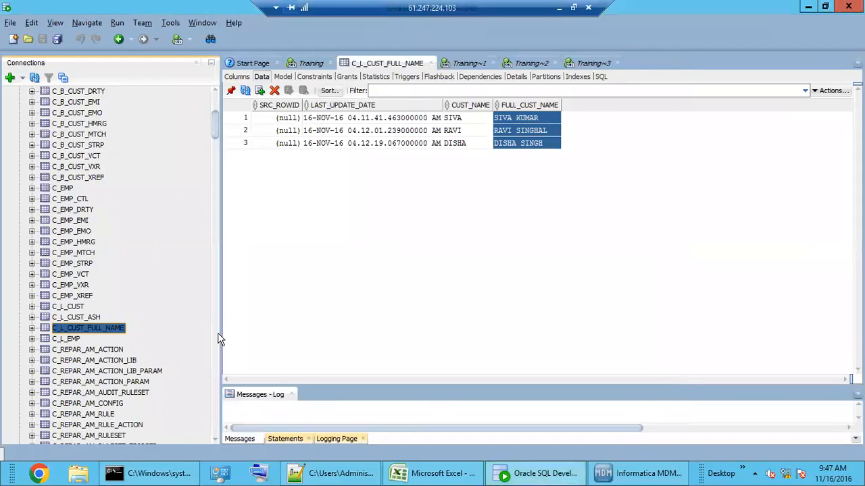
left_click_drag(217, 132, 218, 403)
left_click(33, 320)
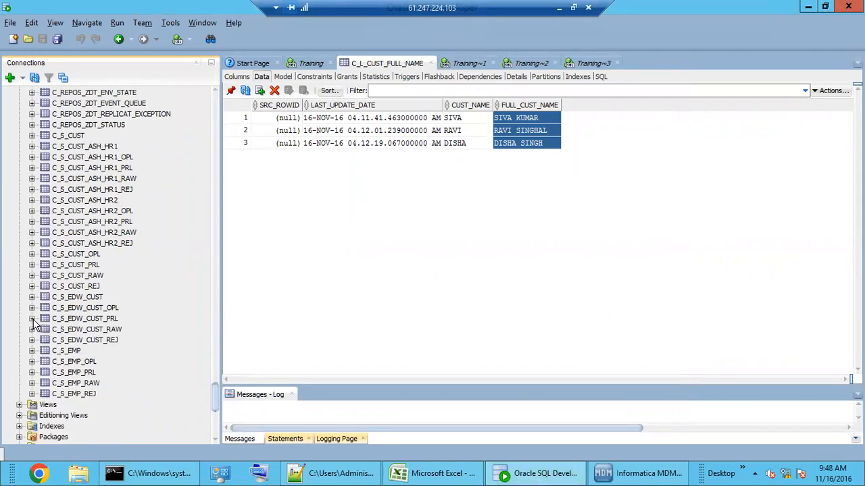
left_click(88, 300)
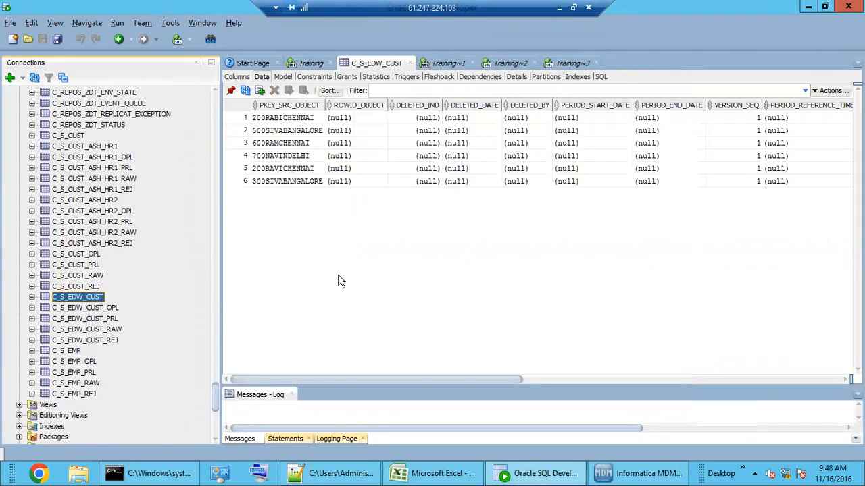
Step: Inspect the staged rows and select CUST_ID and CUST_NAME for all six rows
left_click_drag(295, 122, 298, 186)
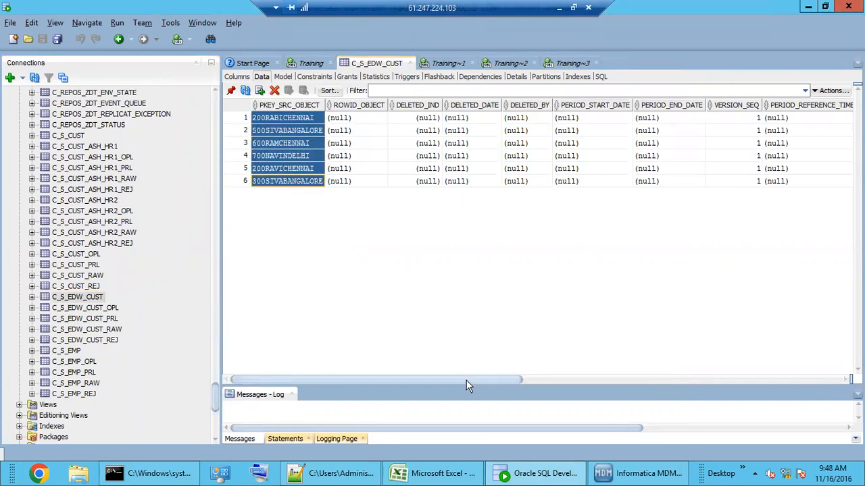
left_click_drag(479, 380, 821, 378)
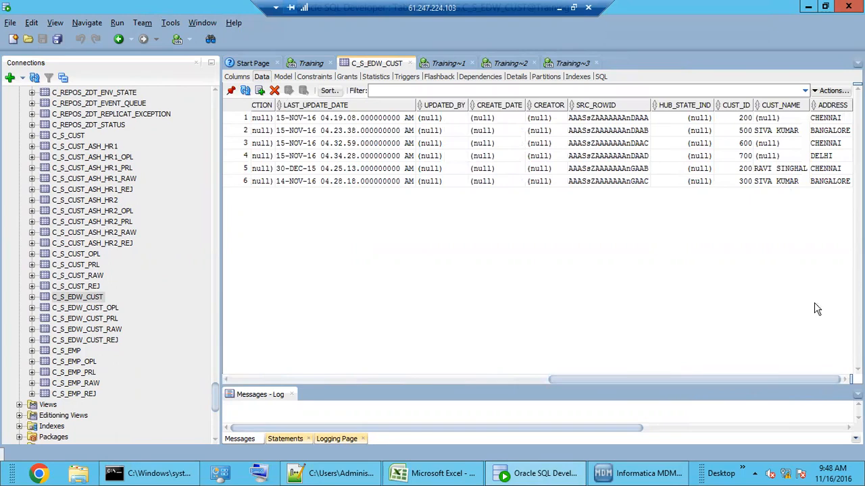
left_click(779, 170)
left_click(777, 184)
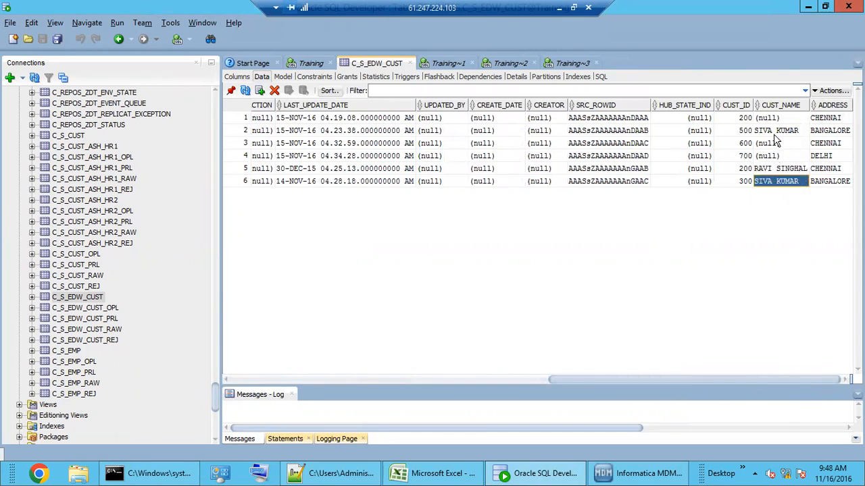
left_click(774, 134)
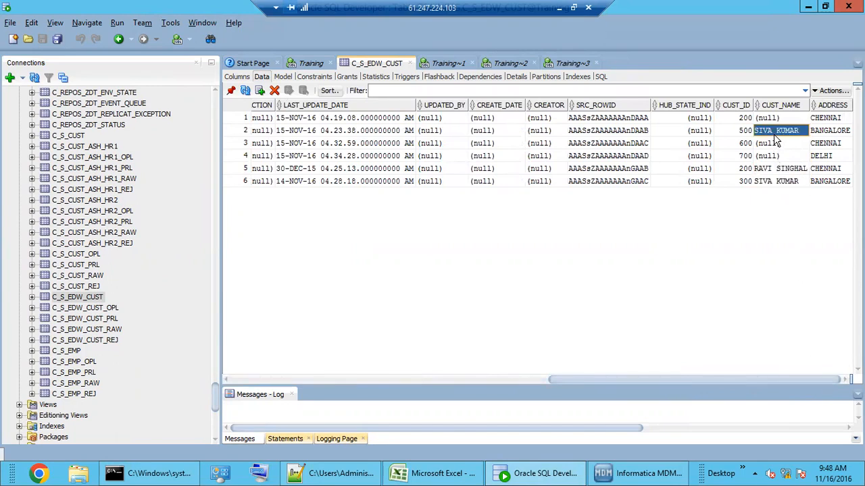
left_click_drag(742, 381, 758, 378)
left_click(785, 169)
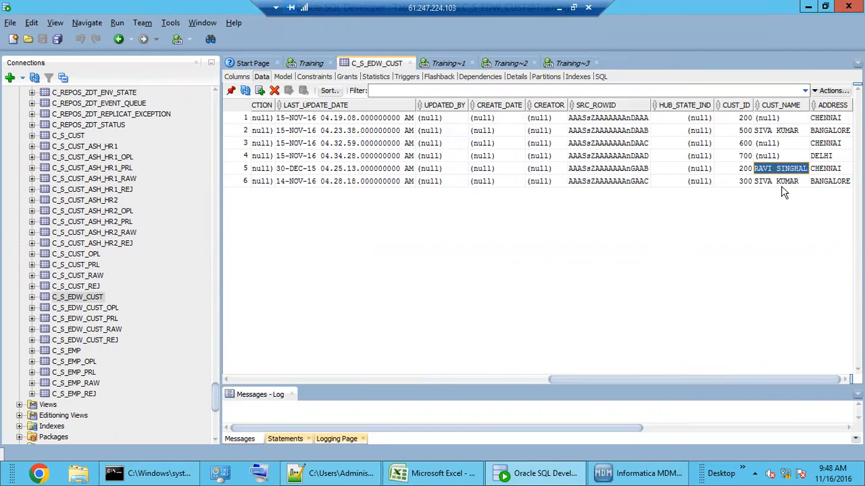
left_click(784, 182)
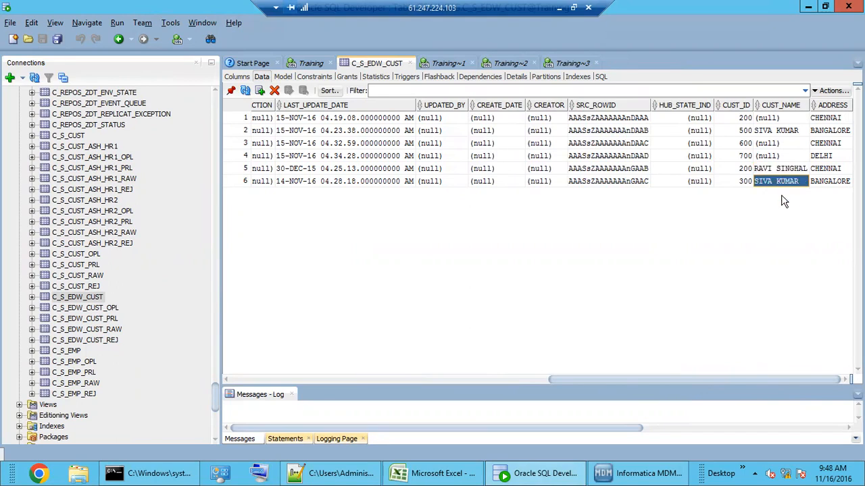
left_click(747, 182, "shift")
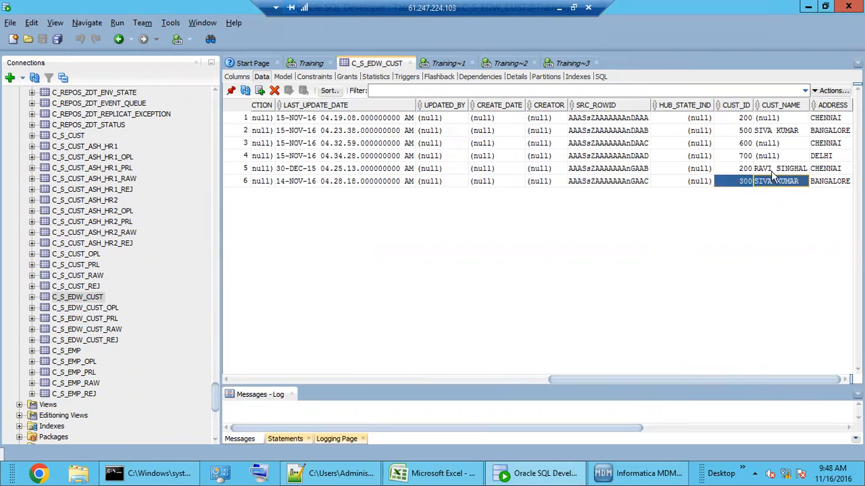
left_click_drag(743, 132, 767, 132)
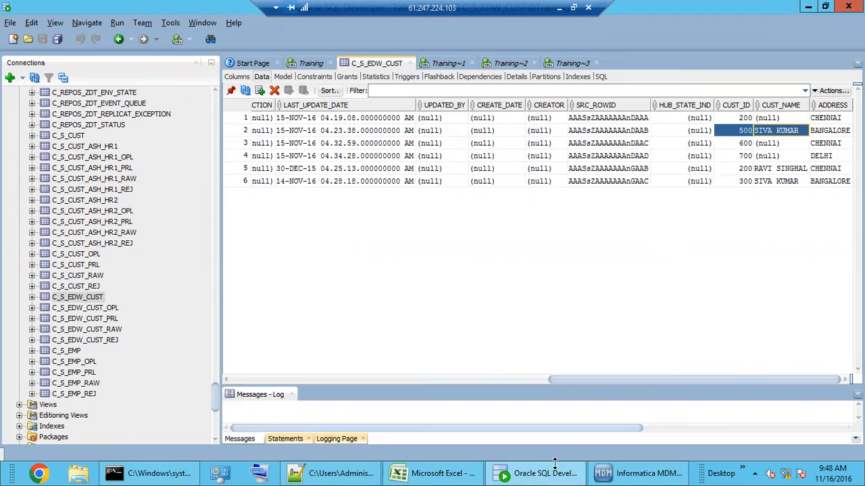
left_click(743, 169)
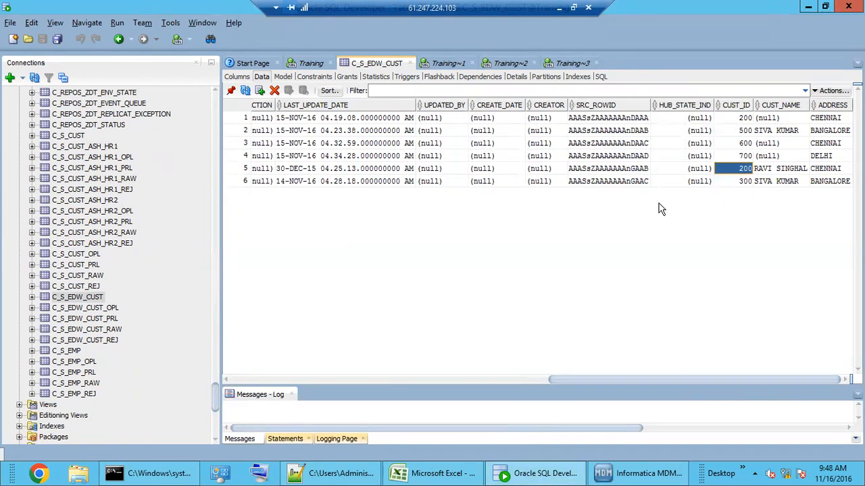
left_click_drag(734, 119, 780, 186)
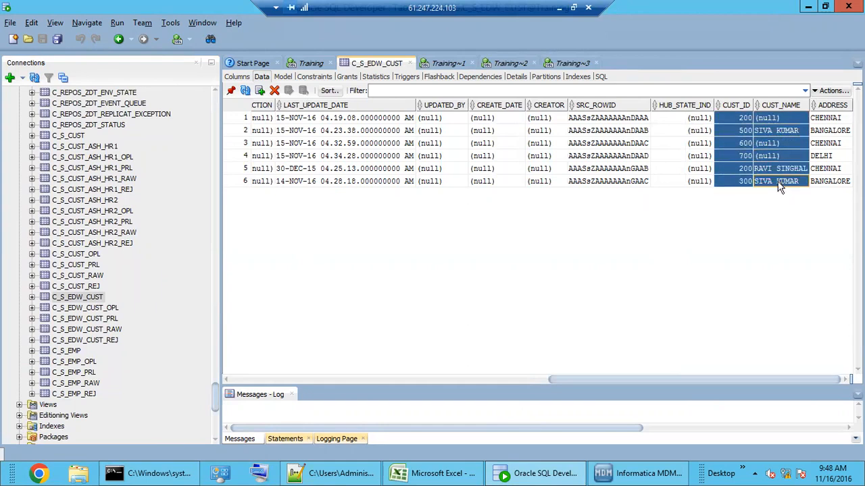
Step: Paste the copied IDs and names into a new text editor tab, then return to SQL Developer
left_click(327, 474)
double_click(275, 59)
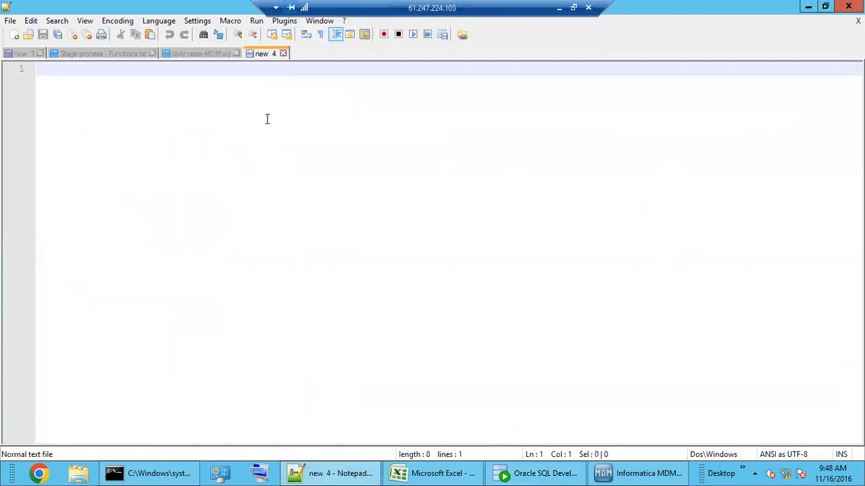
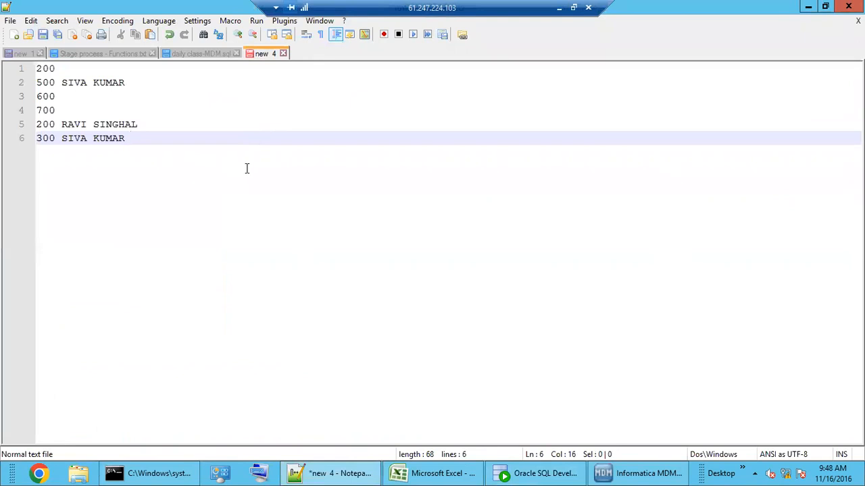
key("Return")
key("Return")
key("Return")
left_click(530, 473)
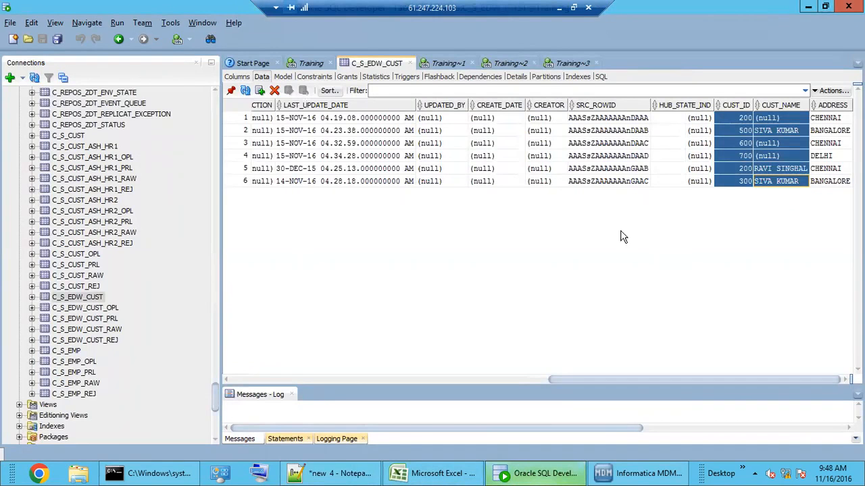
left_click_drag(213, 386, 204, 110)
scroll(85, 348, "down", 3)
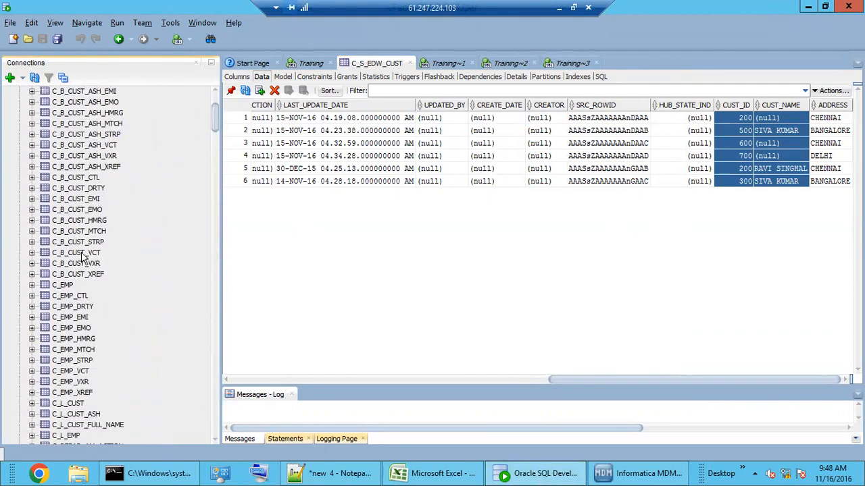
scroll(100, 388, "down", 2)
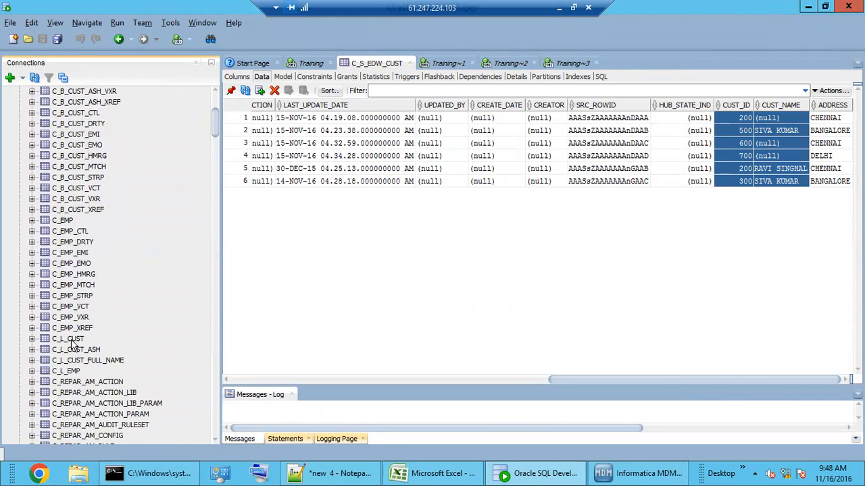
Step: Open the C_L_CUST landing table's data and inspect the CRM record with ID 100
left_click(73, 340)
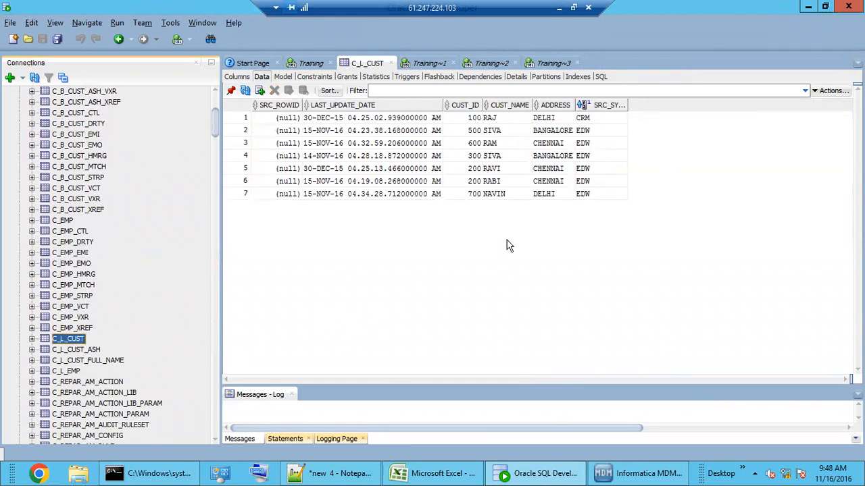
left_click(508, 182)
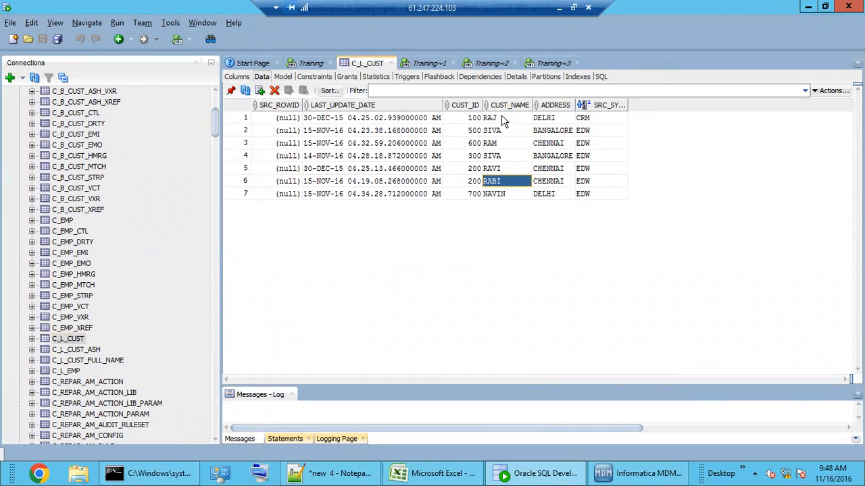
left_click(501, 119)
left_click(480, 120)
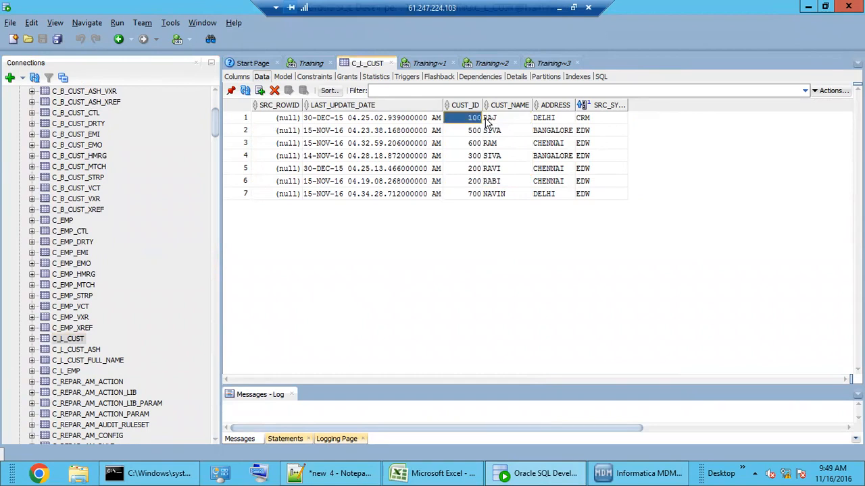
Step: Resize and reposition the Notepad++ notes window beside the landing table
left_click(351, 474)
left_click(823, 8)
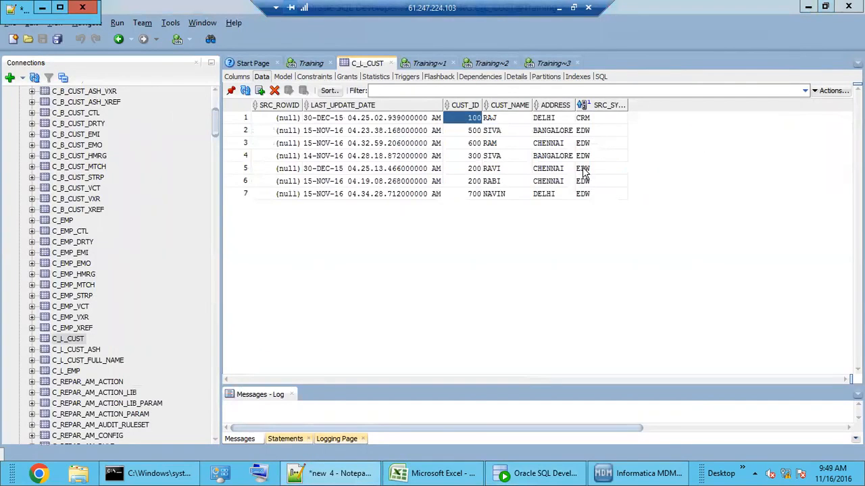
left_click(353, 473)
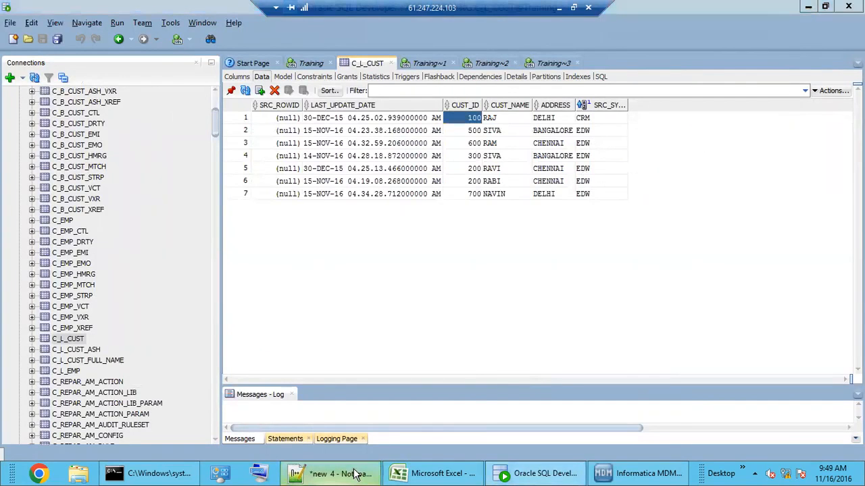
left_click(353, 473)
left_click_drag(102, 31, 338, 261)
left_click_drag(165, 16, 557, 235)
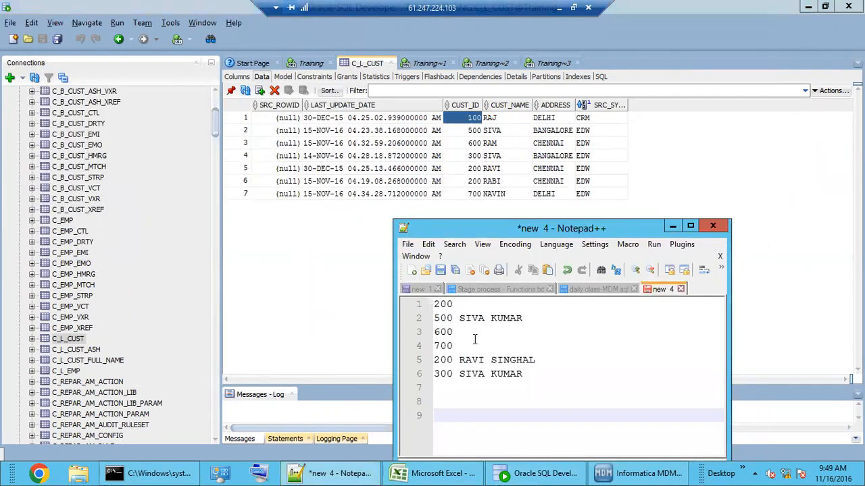
Step: Compare the notes with the landing rows and select the six EDW records
left_click(457, 374)
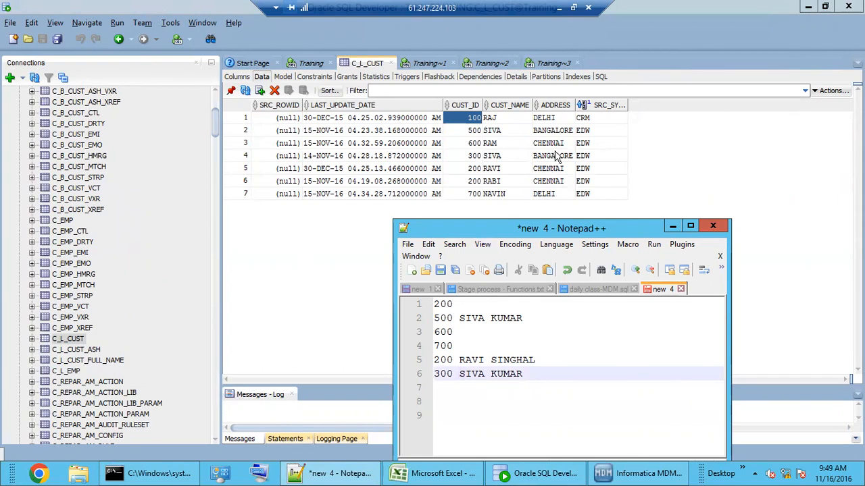
left_click(598, 120)
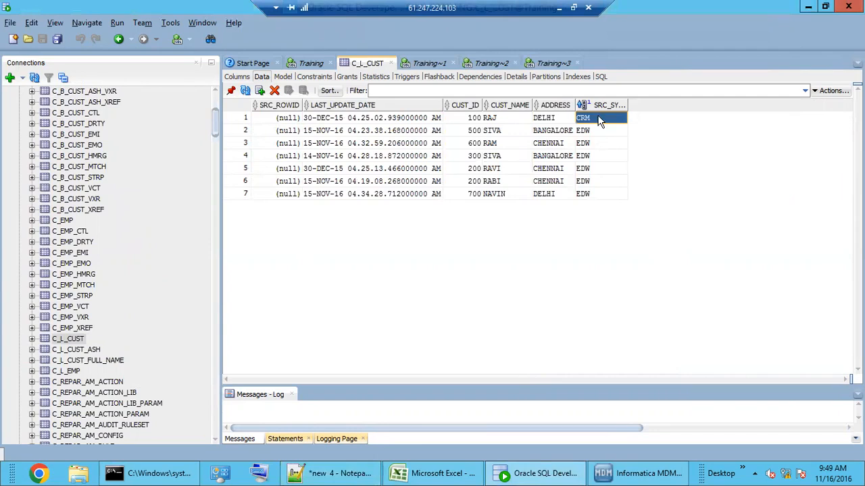
left_click_drag(592, 133, 459, 203)
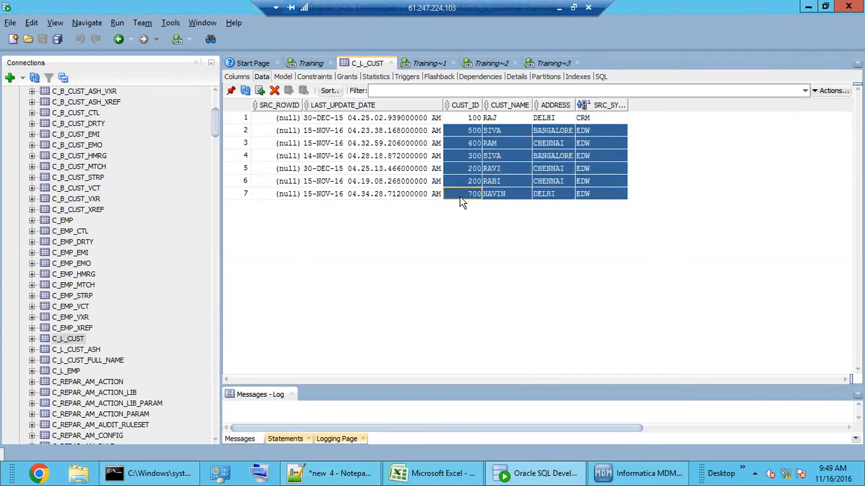
left_click(647, 473)
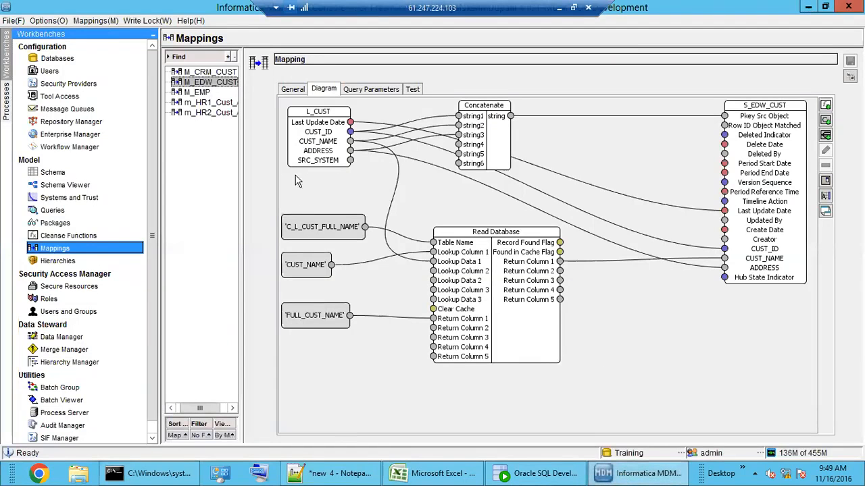
Step: Check M_EDW_CUST's SRC_SYSTEM='EDW' query condition, then widen SQL Developer's SRC_SYSTEM column
left_click(371, 90)
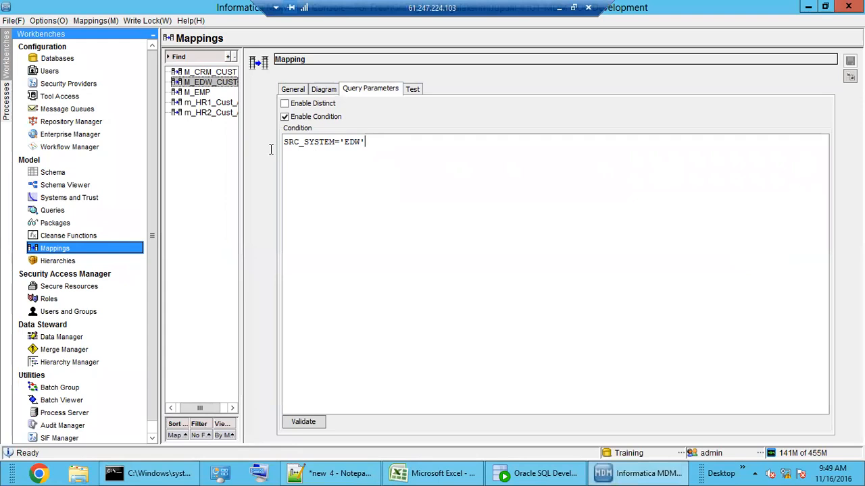
key("ctrl+a")
left_click(561, 474)
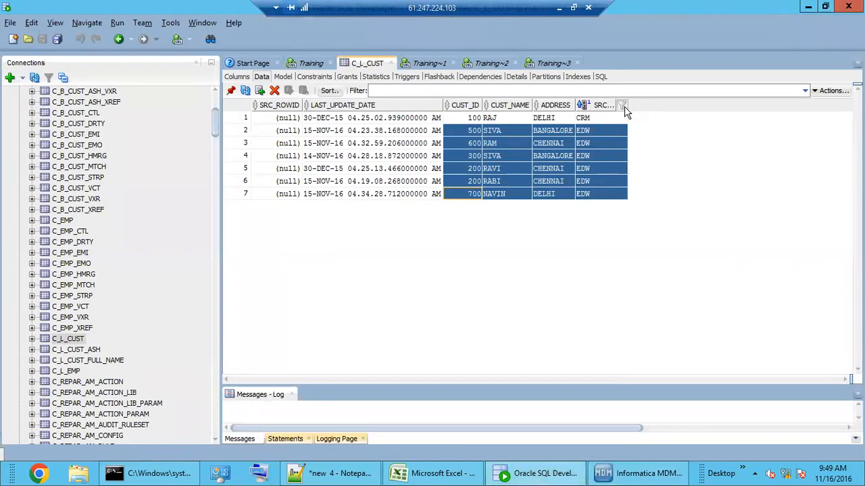
left_click_drag(627, 106, 656, 106)
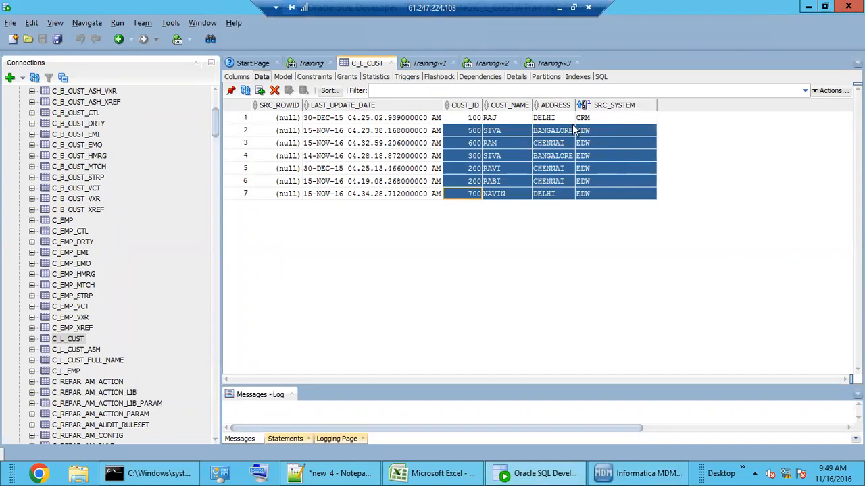
Step: Compare landing customer ID 500 and name SIVA against the Notepad++ notes
left_click(503, 118)
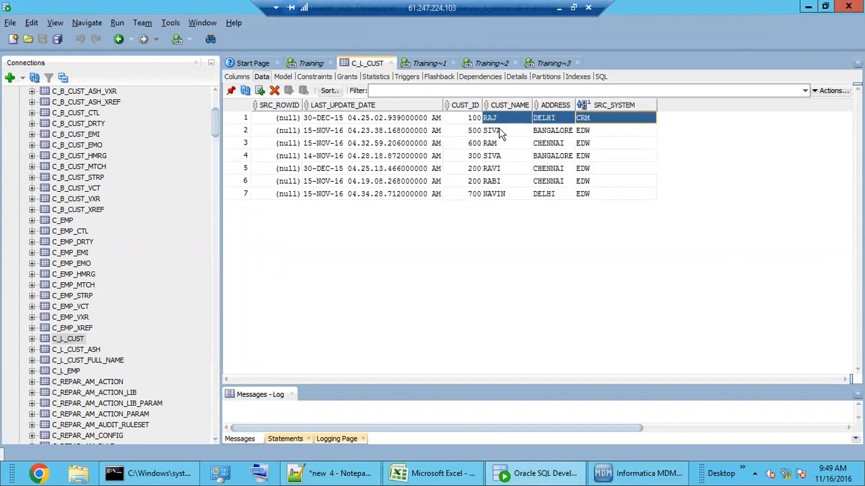
left_click_drag(499, 131, 504, 165)
left_click(473, 135)
left_click(497, 133)
left_click(331, 472)
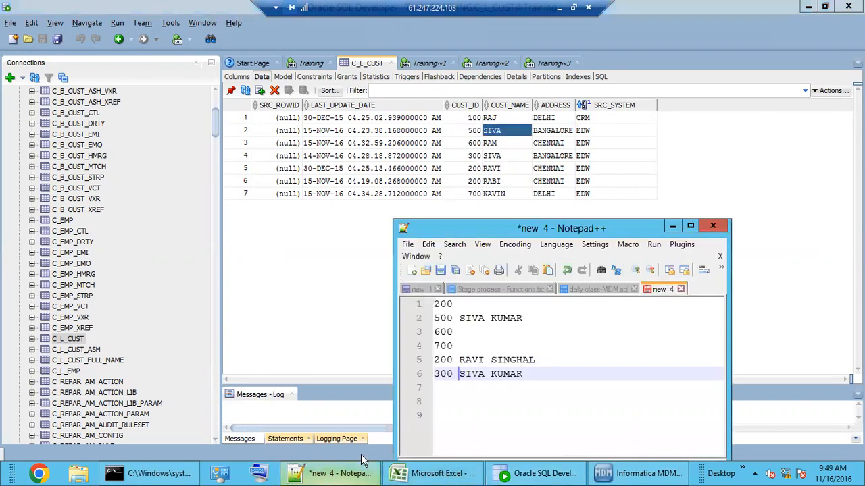
double_click(450, 319)
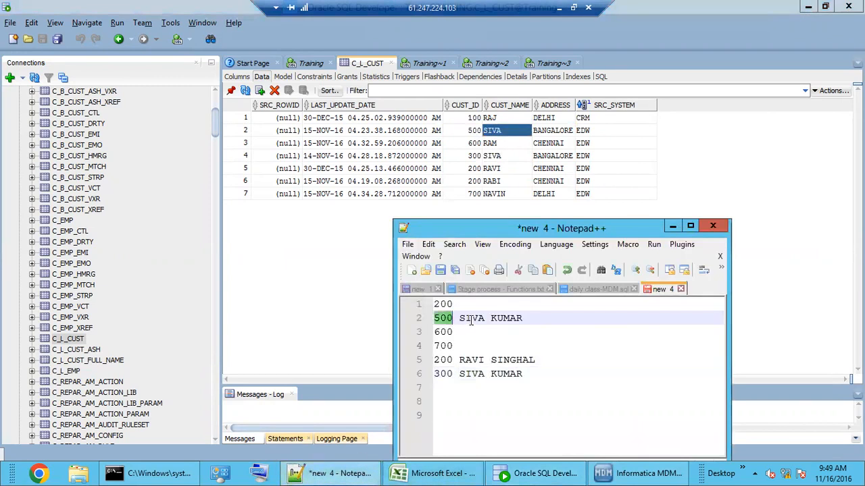
double_click(471, 320)
left_click_drag(524, 321, 464, 323)
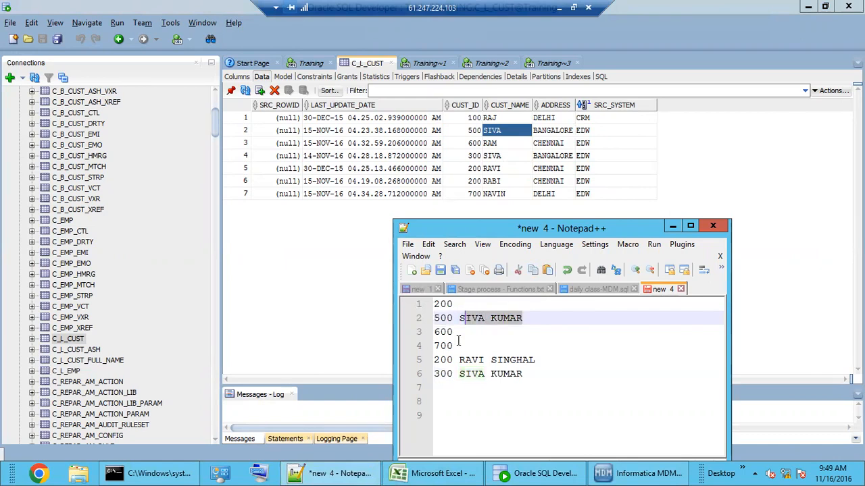
Step: Compare ID 600 and the note lines for 700, 200 and 300 KUMAR
left_click(471, 143)
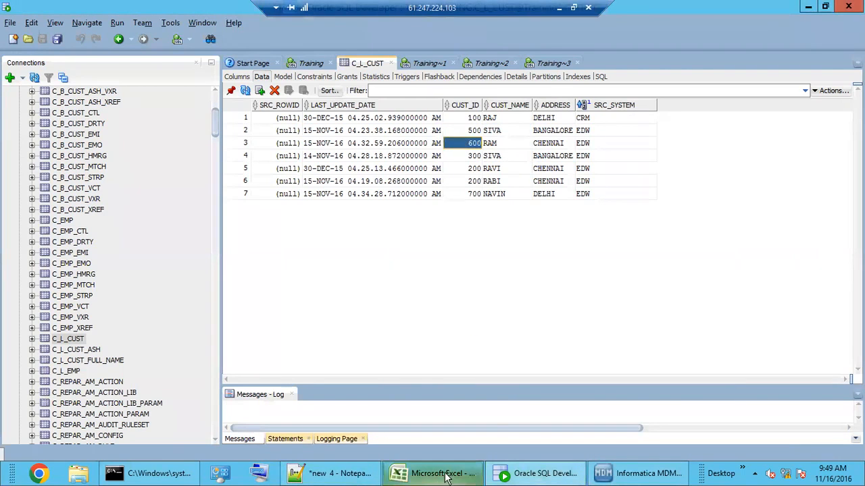
left_click(343, 477)
double_click(443, 332)
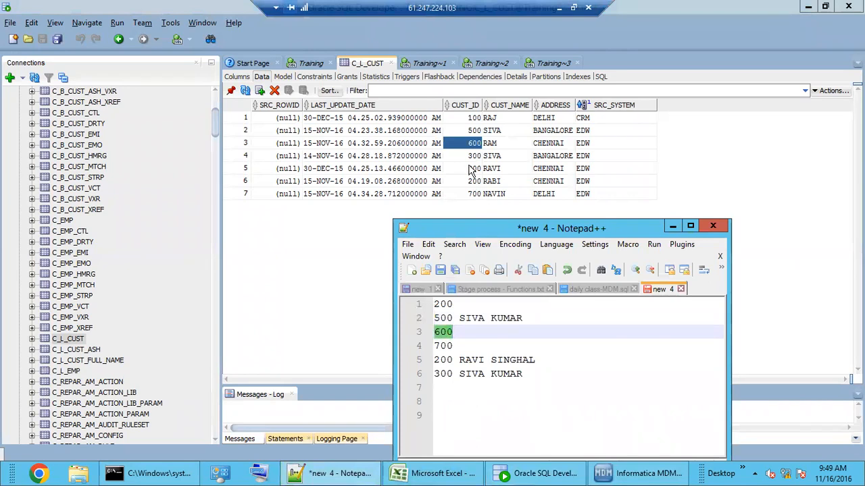
left_click(473, 331)
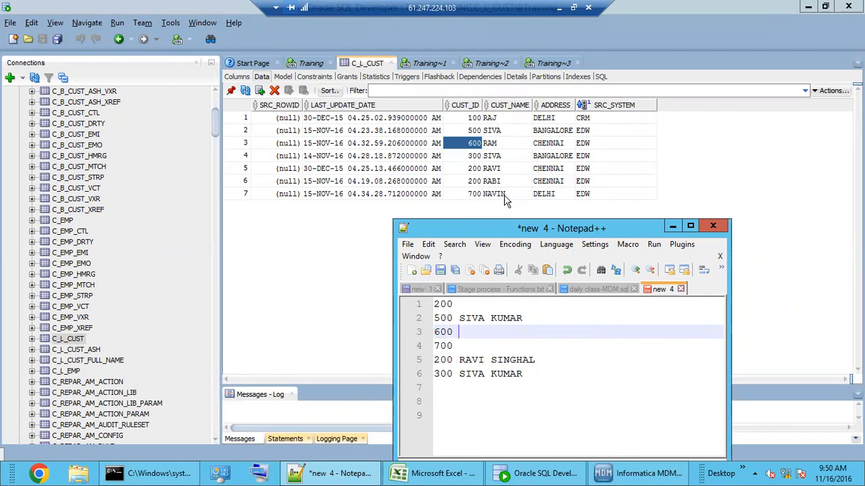
left_click(459, 346)
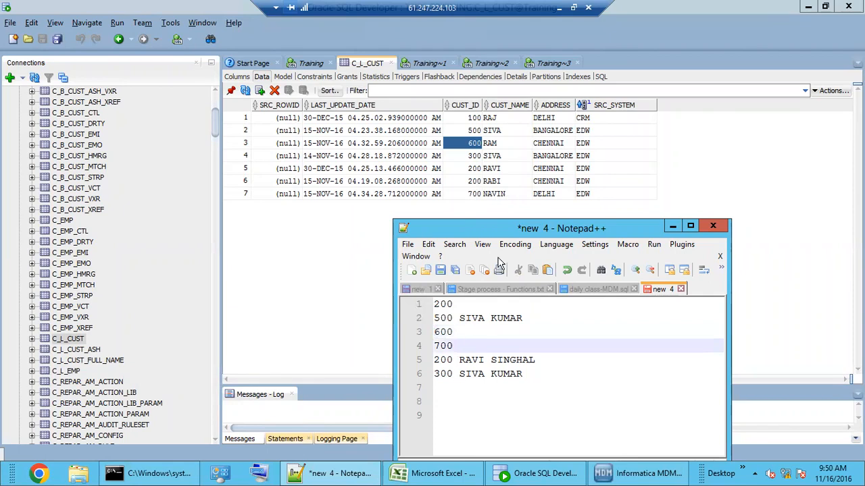
double_click(447, 360)
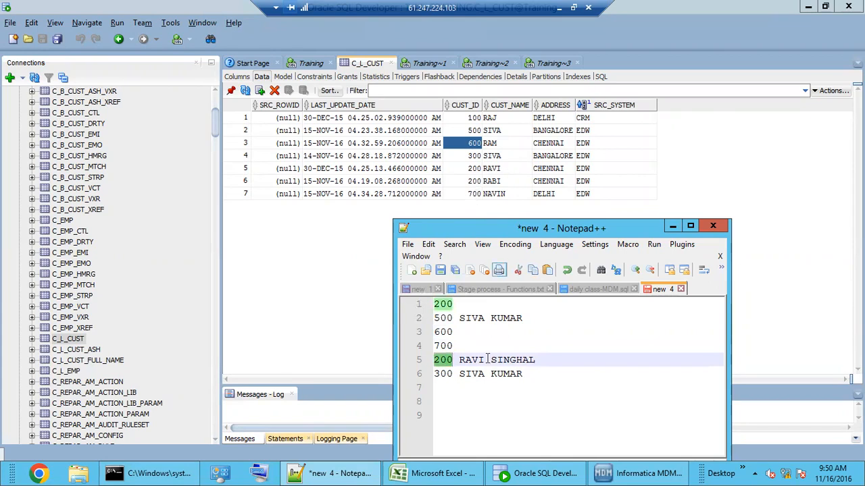
double_click(444, 374)
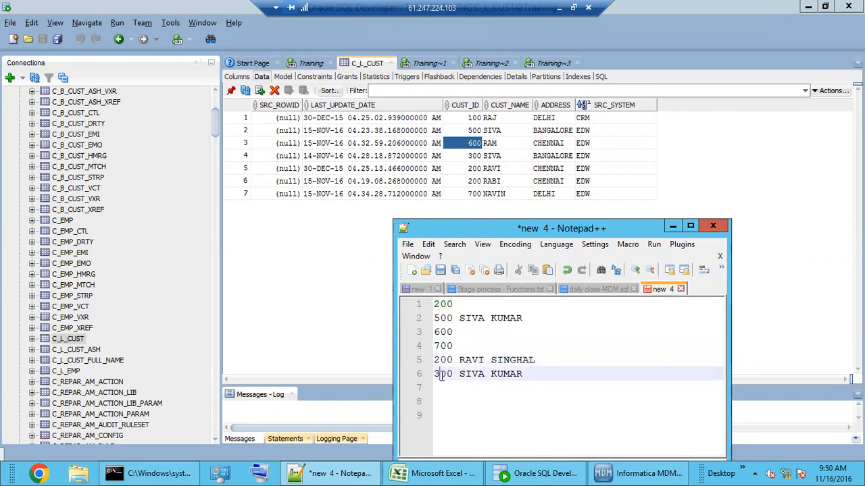
double_click(515, 376)
left_click(541, 379)
Step: Maximize Notepad++, view daily class-MDM.sql, then return to MDM Hub Console
left_click(690, 225)
left_click(188, 55)
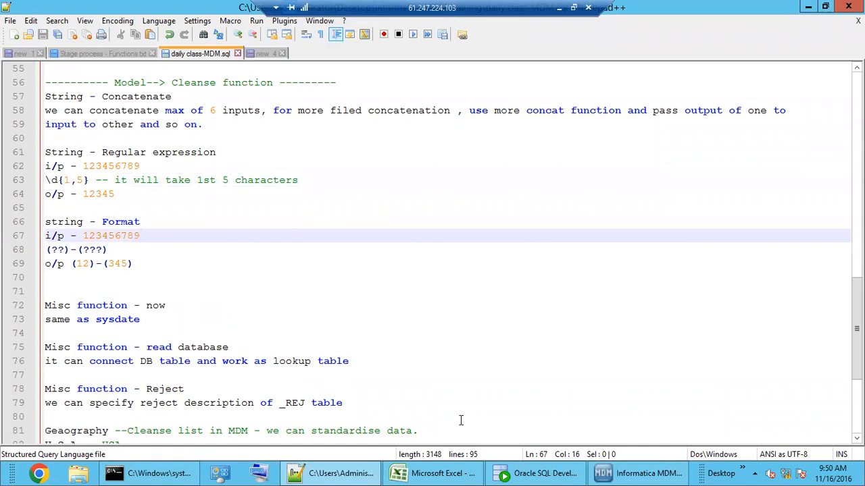
left_click(638, 473)
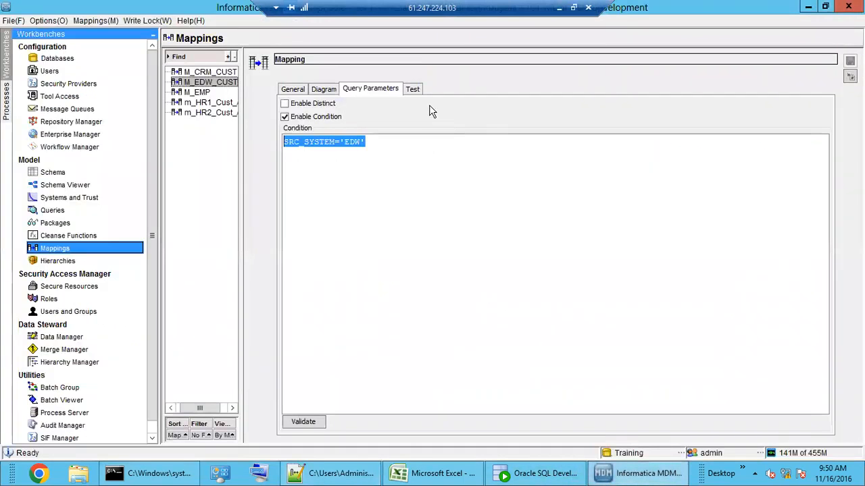
left_click(417, 90)
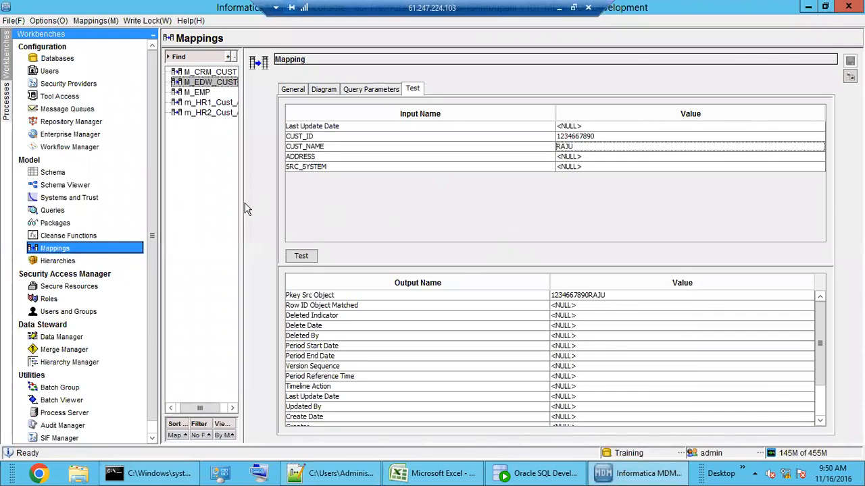
left_click_drag(276, 203, 306, 201)
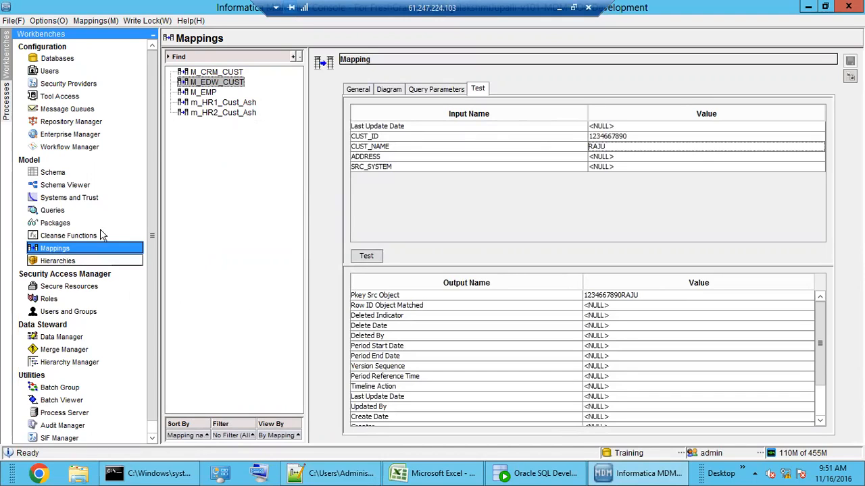
Step: View the M_EDW_CUST diagram from L_CUST to S_EDW_CUST and select Concatenate and Read Database
left_click(388, 89)
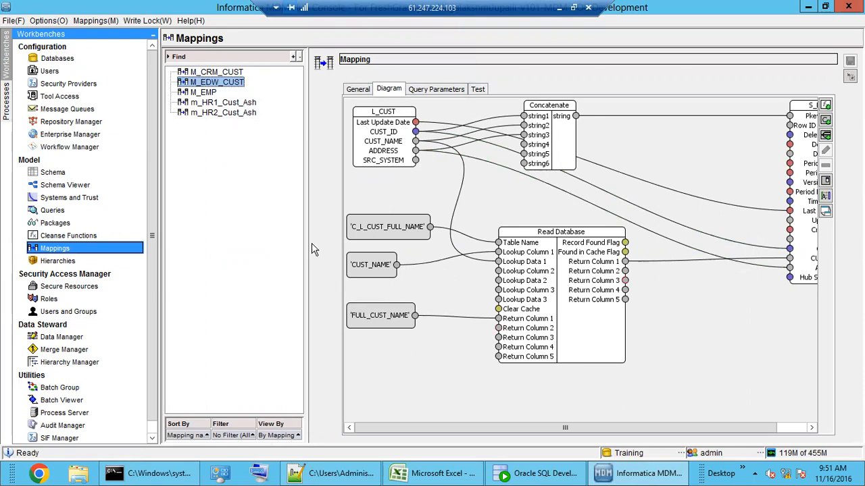
mouse_move(480, 424)
left_mouse_down()
mouse_move(513, 433)
mouse_move(478, 429)
left_mouse_up()
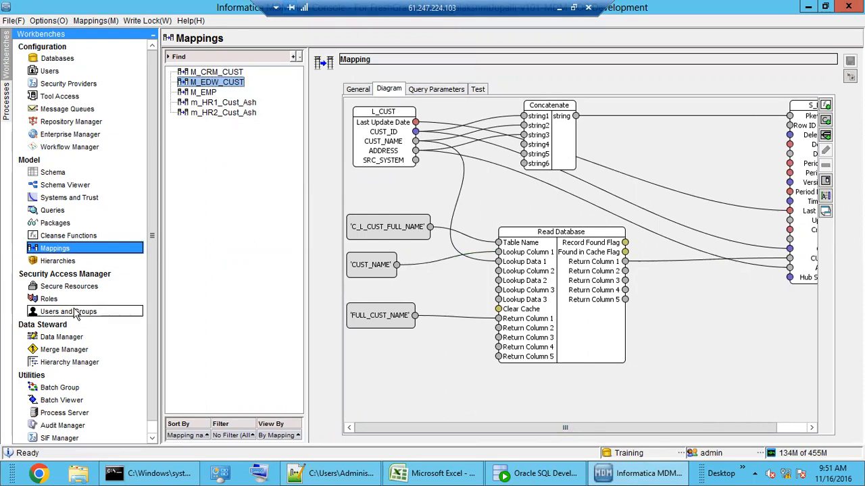
left_click_drag(596, 433, 612, 428)
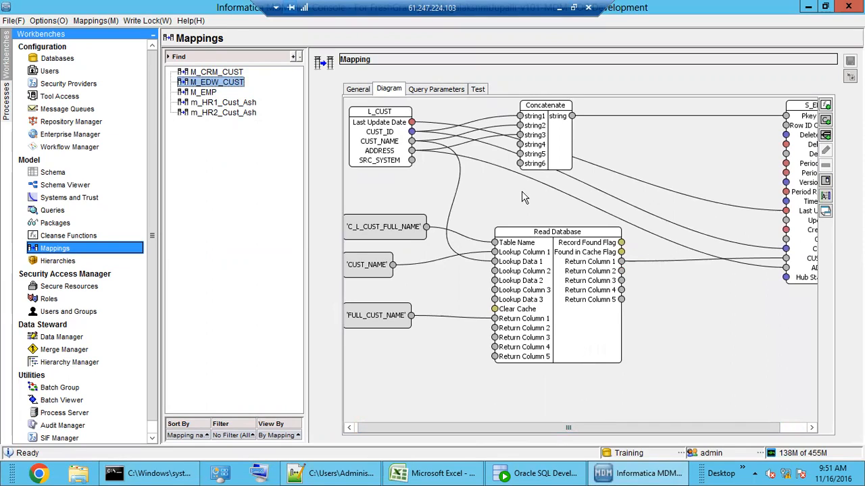
left_click(544, 145)
left_click(544, 275)
left_click(74, 238)
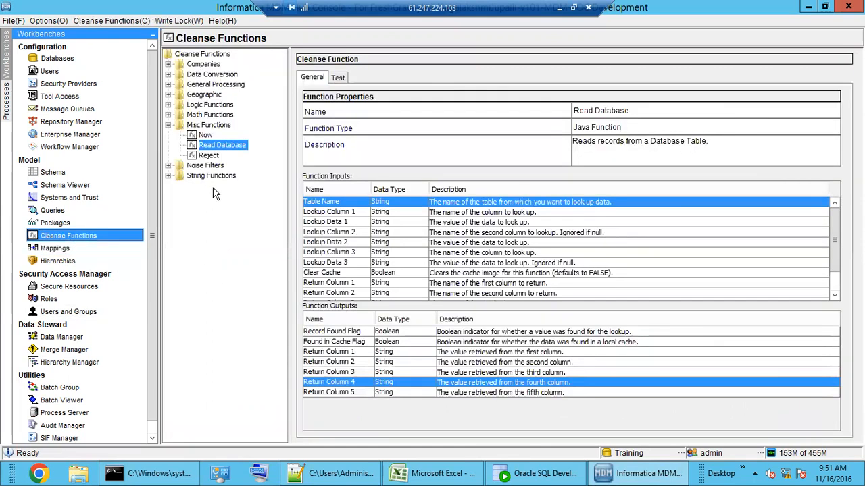
left_click(209, 156)
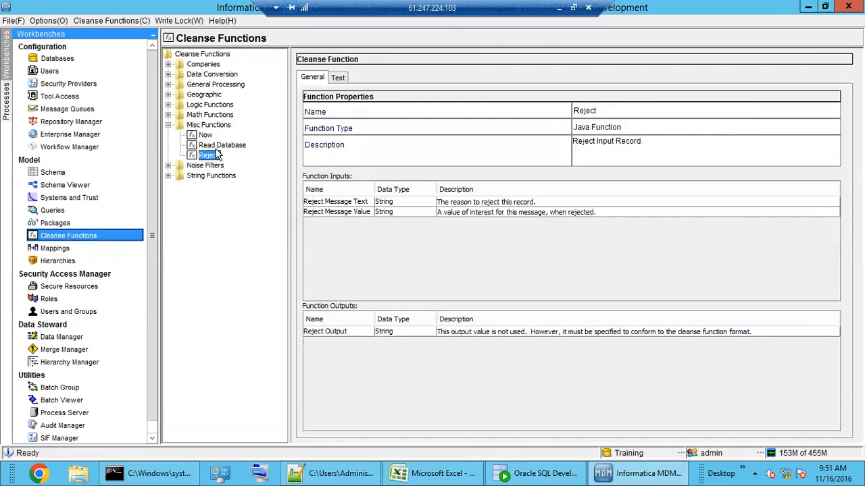
left_click(222, 145)
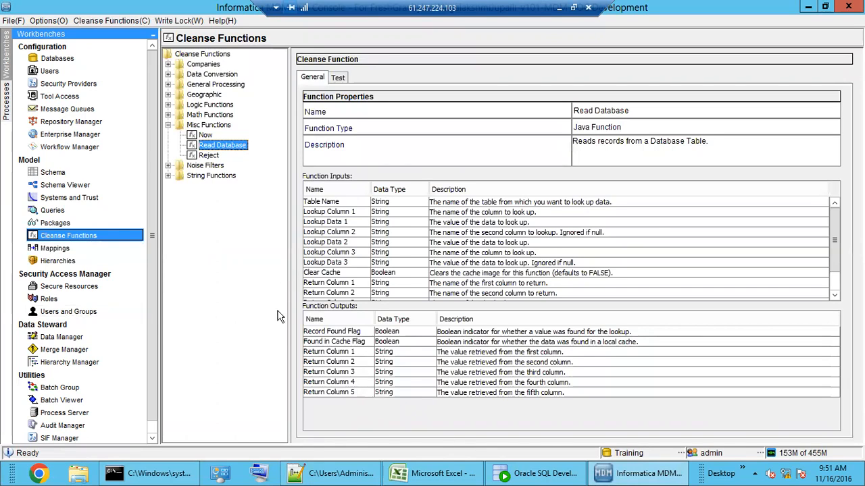
left_click(64, 248)
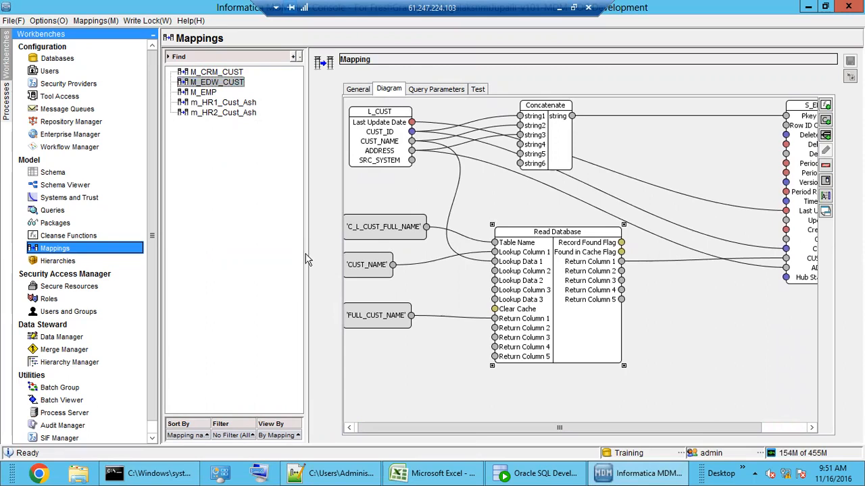
Step: Move Read Database and Concatenate lower in the diagram and bring up the Add Function chooser
left_click_drag(305, 260, 291, 260)
left_click_drag(710, 431, 719, 431)
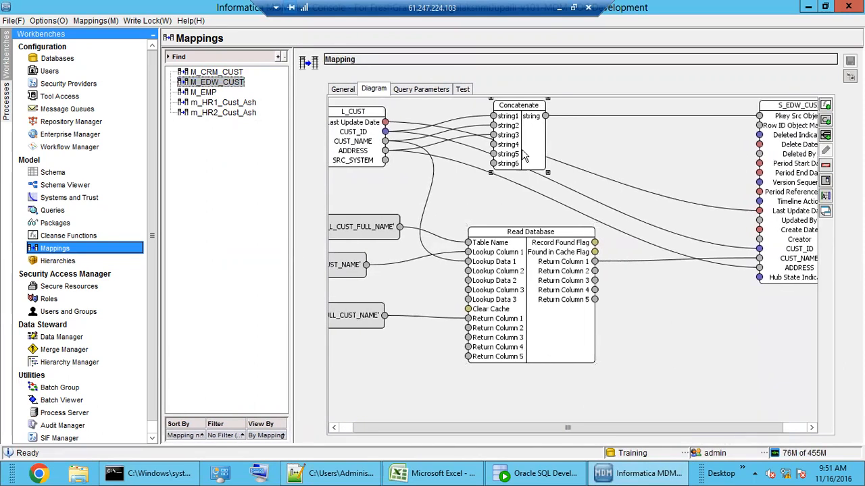
left_click(543, 245)
left_click_drag(483, 244, 421, 268)
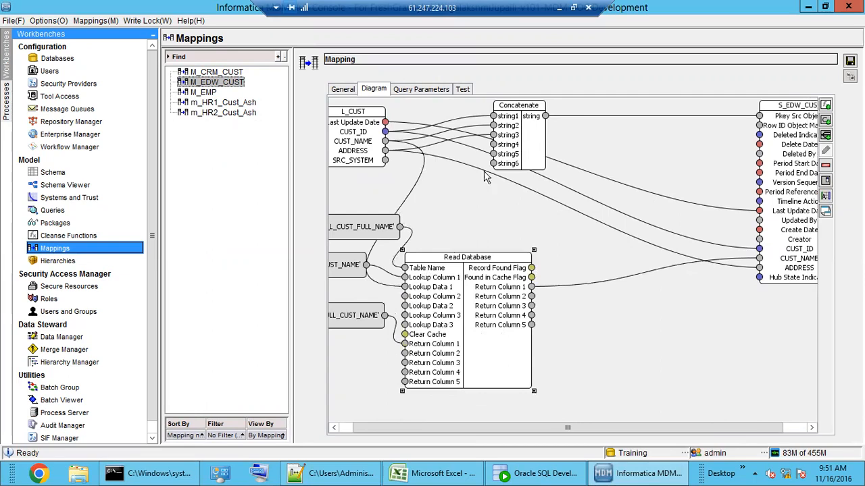
left_click_drag(525, 135, 594, 344)
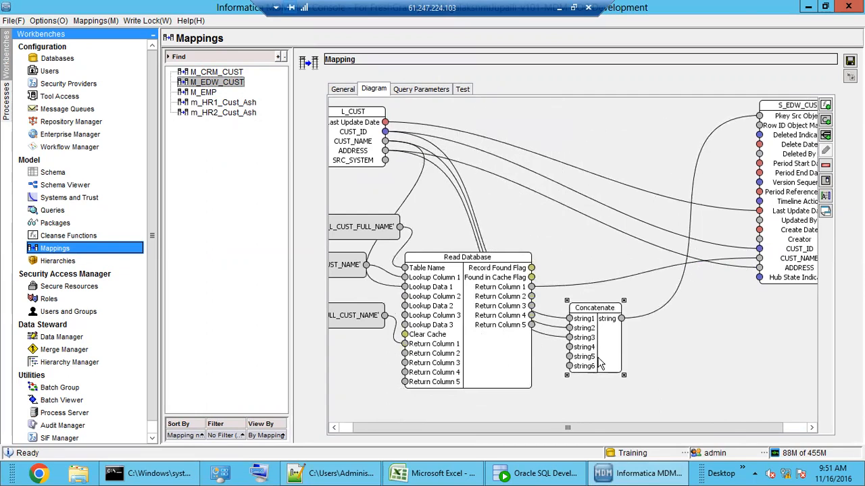
left_click_drag(602, 343, 615, 343)
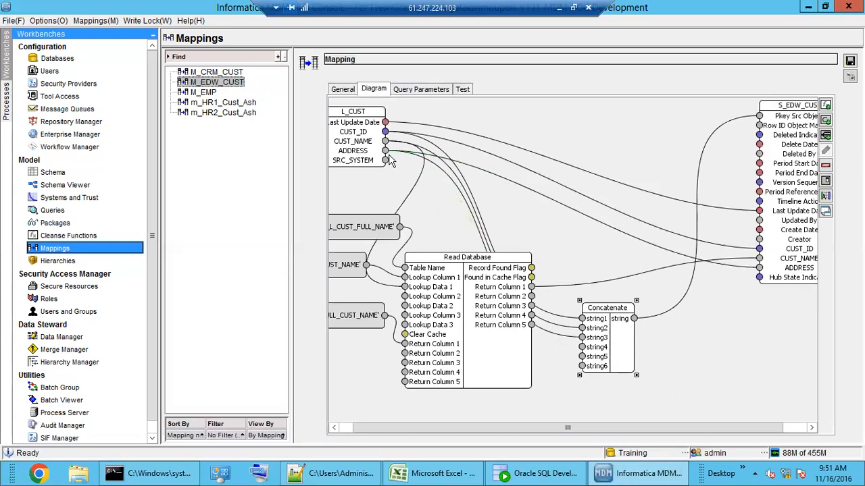
left_click_drag(616, 339, 628, 339)
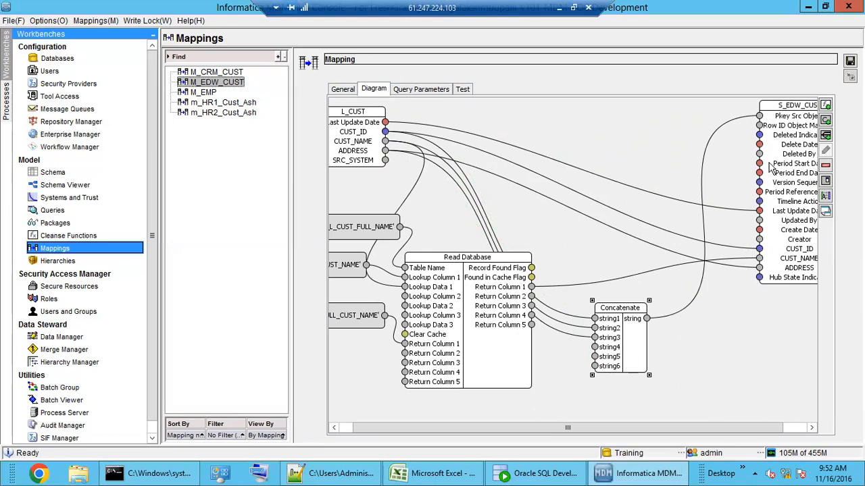
left_click(825, 107)
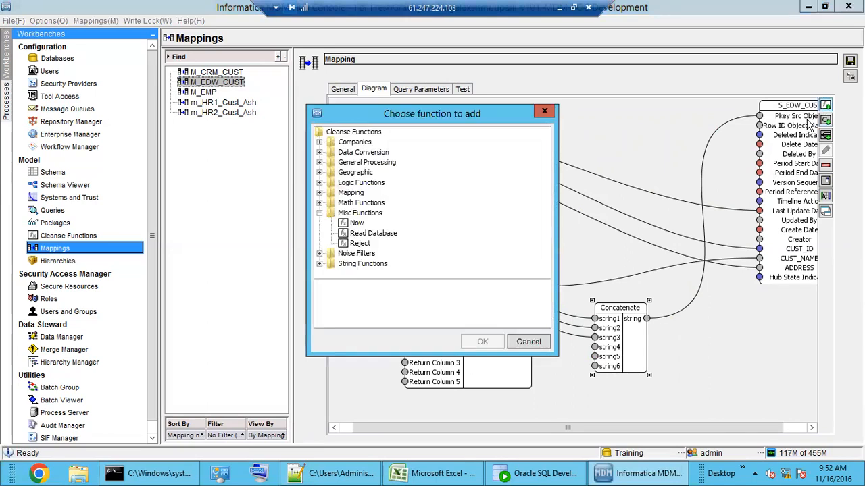
Step: Add a second Concatenate from String Functions and link the first Concatenate's output into it
double_click(358, 264)
left_click(371, 145)
left_click(369, 152)
left_click(483, 341)
left_click_drag(383, 165, 721, 364)
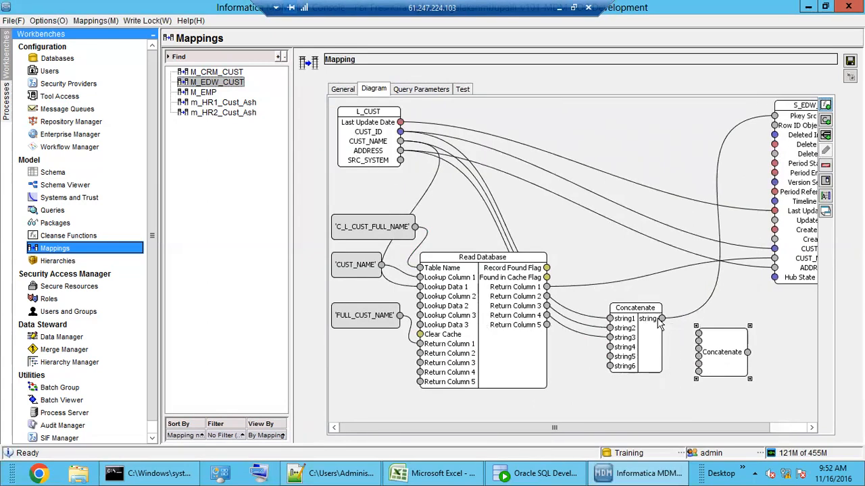
left_click_drag(662, 318, 698, 333)
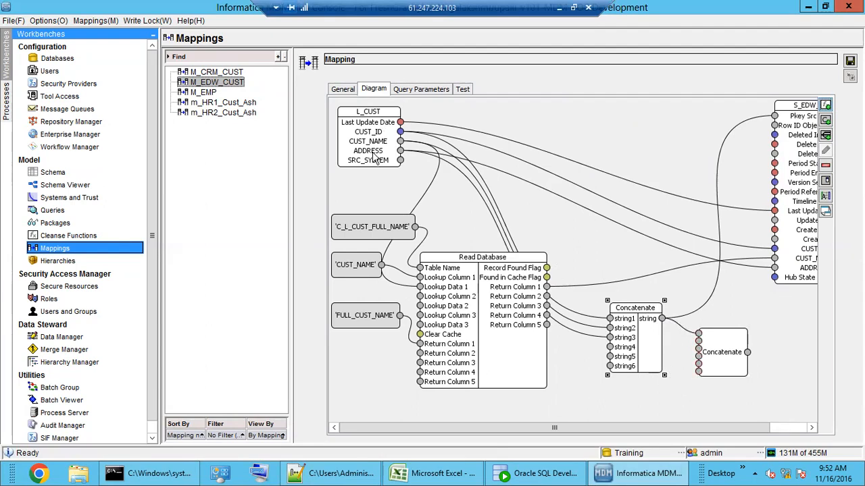
left_click_drag(749, 353, 792, 355)
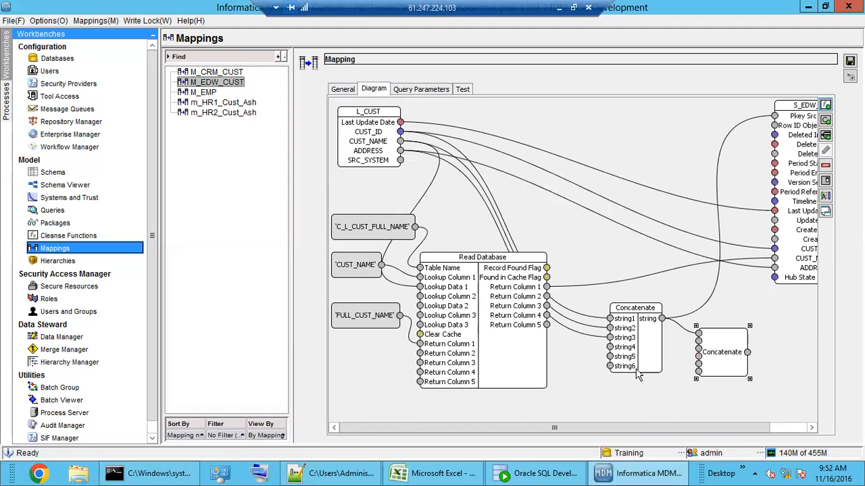
left_click_drag(709, 361, 700, 361)
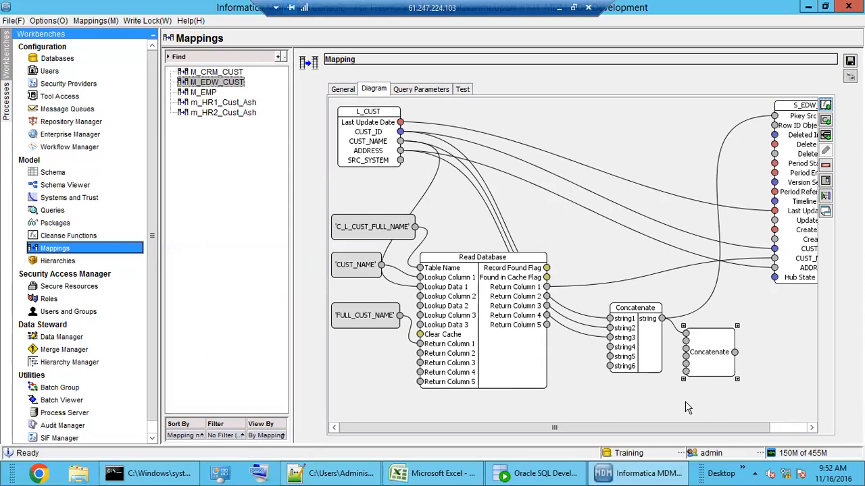
Step: Delete the second Concatenate and move the remaining one up beside L_CUST
double_click(632, 321)
double_click(630, 322)
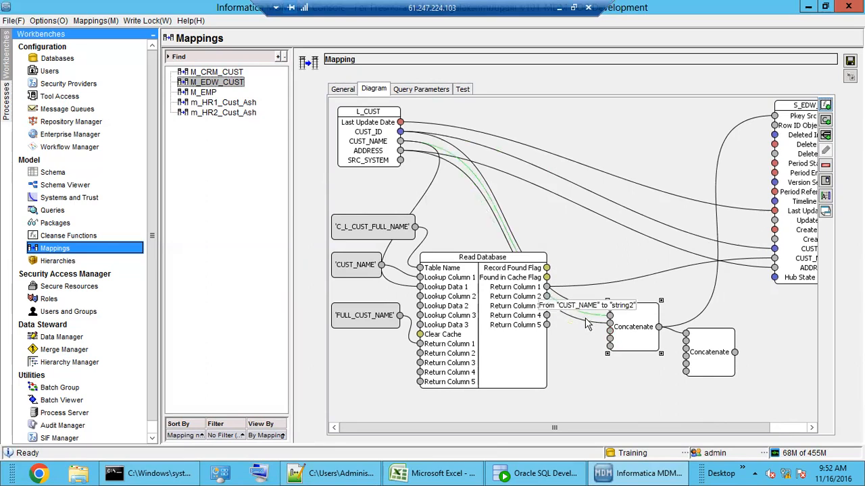
left_click(701, 357)
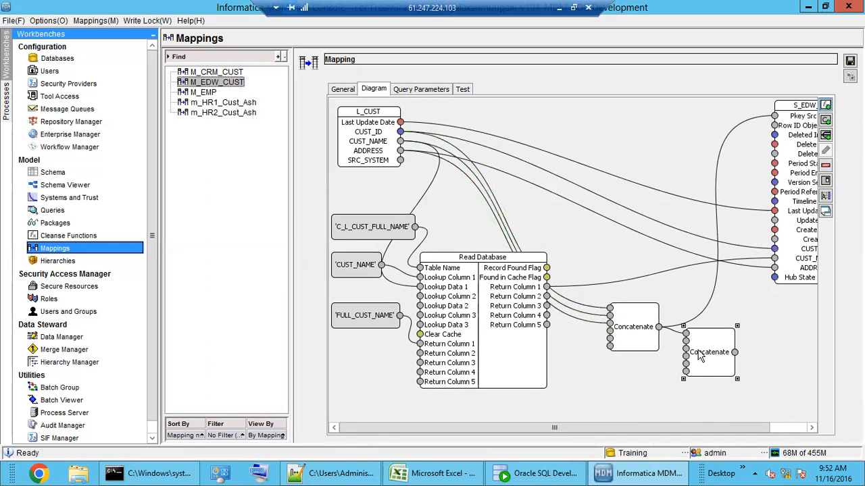
key("Delete")
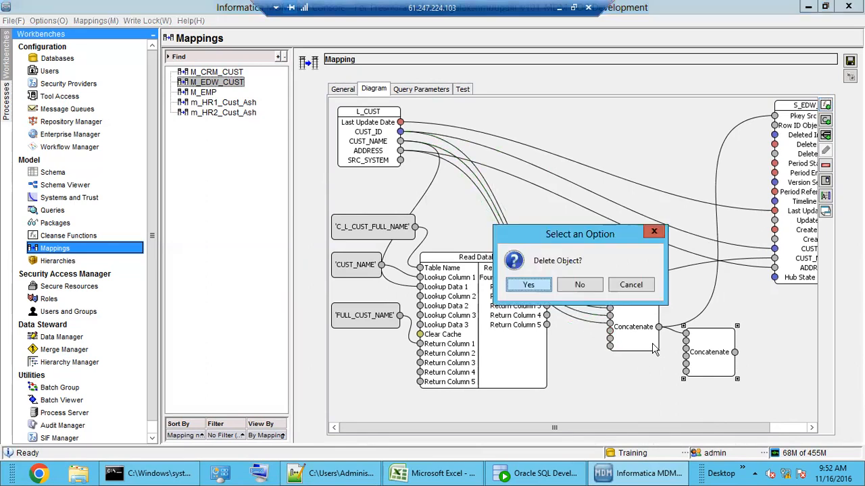
left_click(526, 285)
left_click_drag(639, 335, 651, 145)
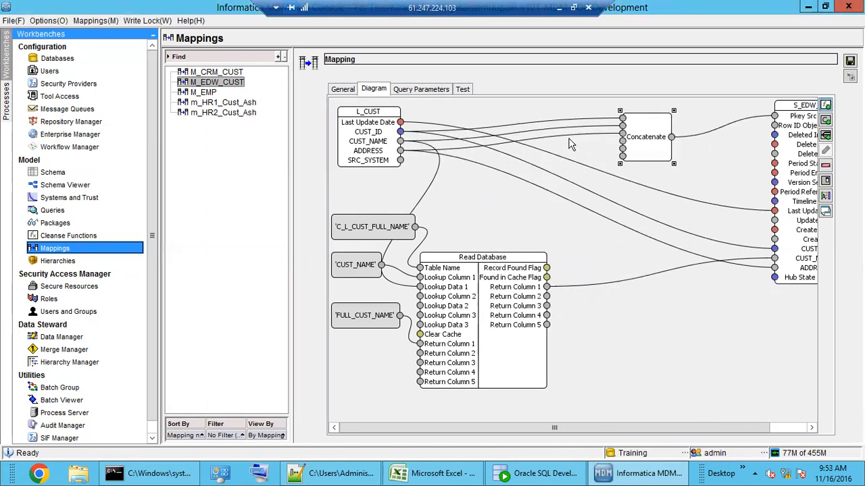
Step: Remove the ADDRESS and CUST_NAME links into Concatenate
left_click(589, 135)
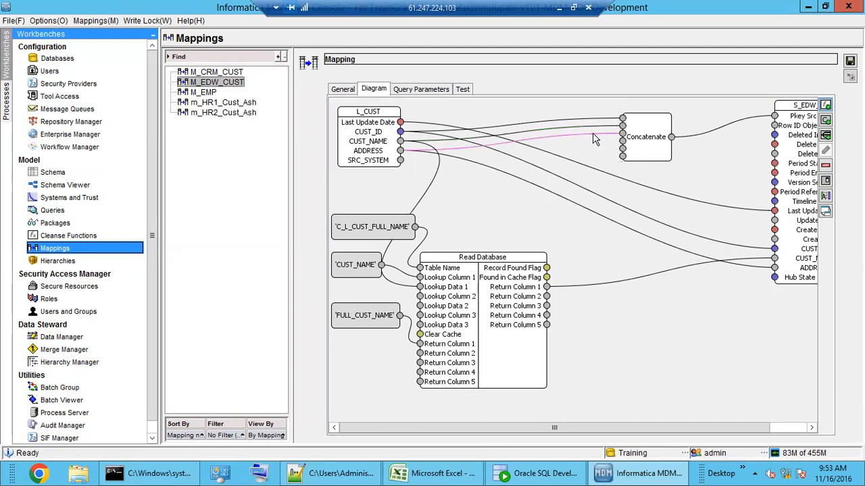
key("Delete")
left_click(594, 130)
key("Delete")
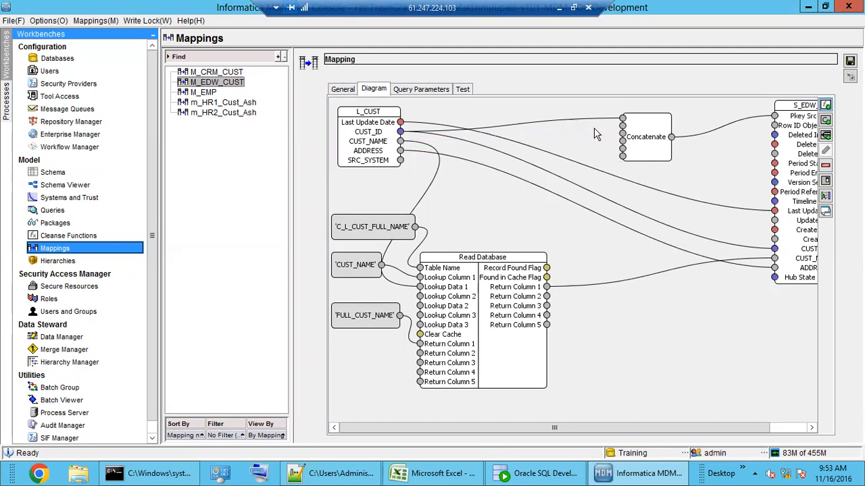
Step: Add a '|' string constant, wire it into Concatenate's second input, and start linking CUST_NAME
left_click(825, 120)
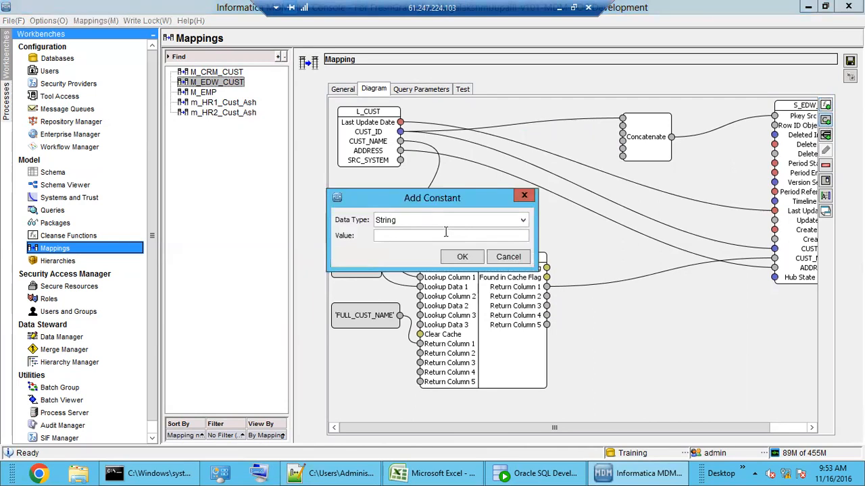
type("|")
left_click(463, 257)
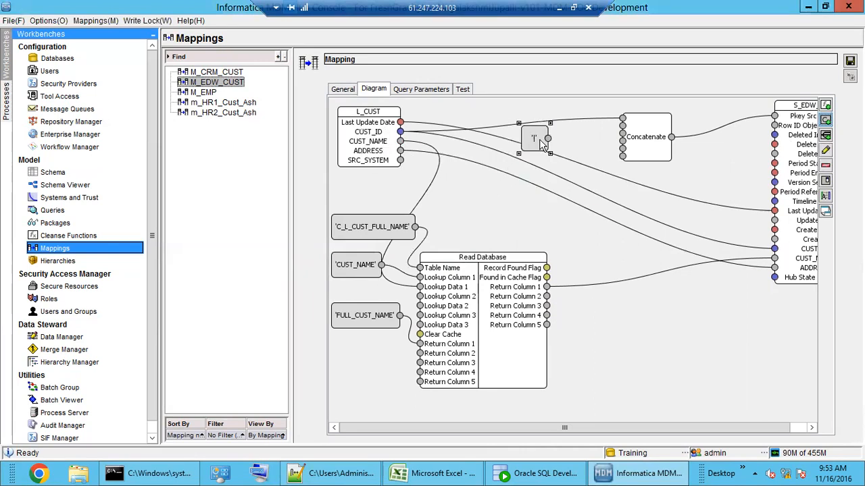
left_click(563, 142)
left_click_drag(564, 143, 622, 127)
left_click_drag(400, 140, 623, 141)
Step: Add another '|' constant, then delete the extra '|' constant node
left_click(826, 134)
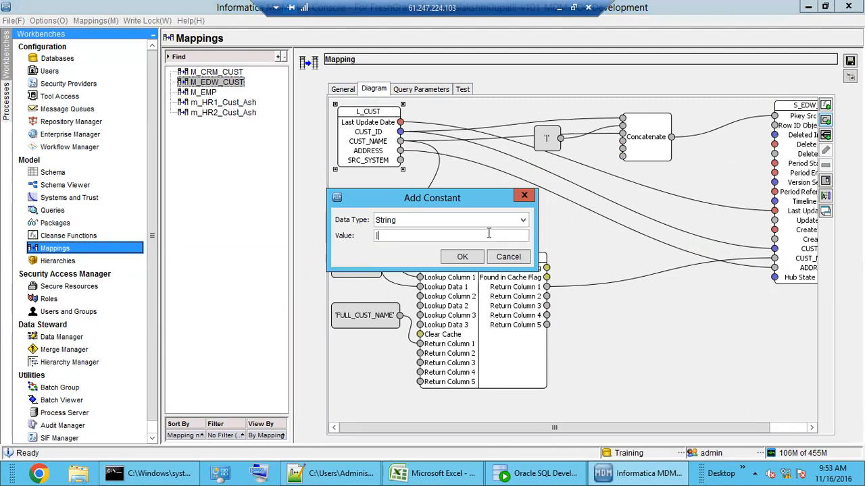
type("|")
left_click(462, 257)
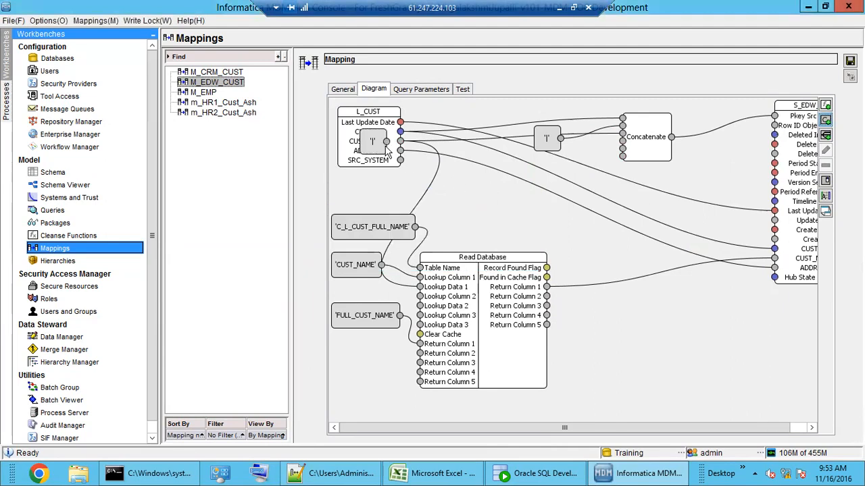
left_click(463, 179)
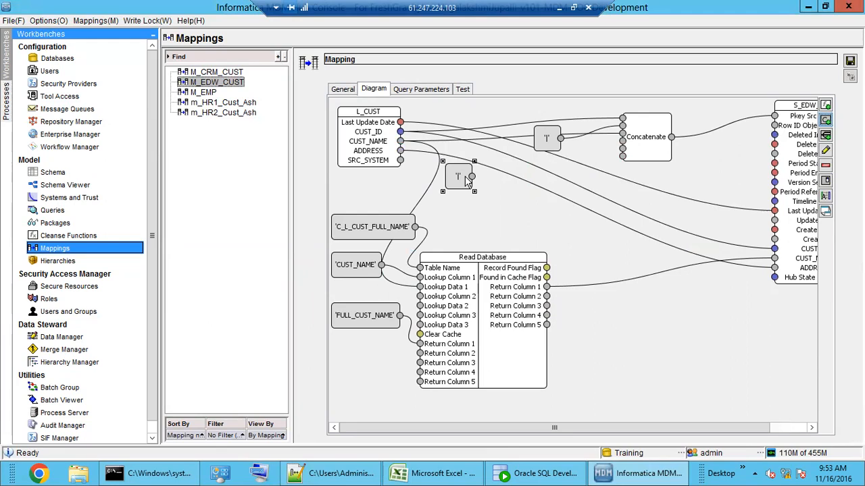
key("Delete")
left_click(541, 289)
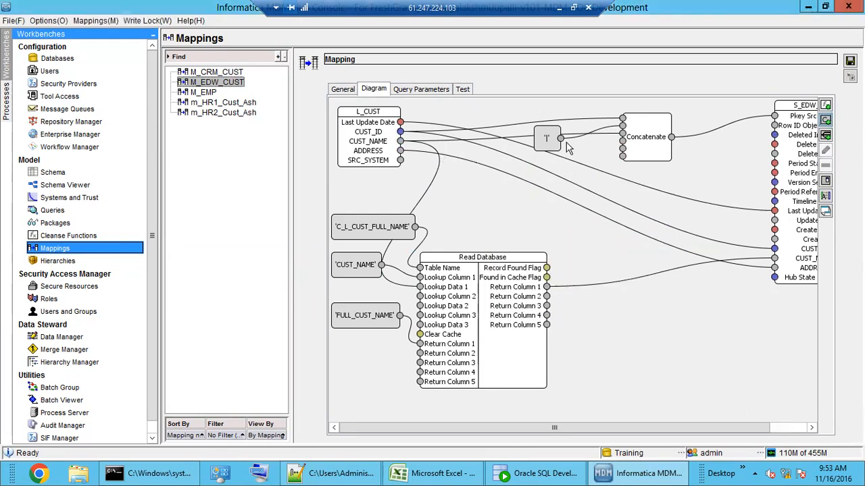
Step: Feed '|' into the remaining Concatenate inputs and connect ADDRESS to the fifth input
left_click_drag(560, 139, 679, 153)
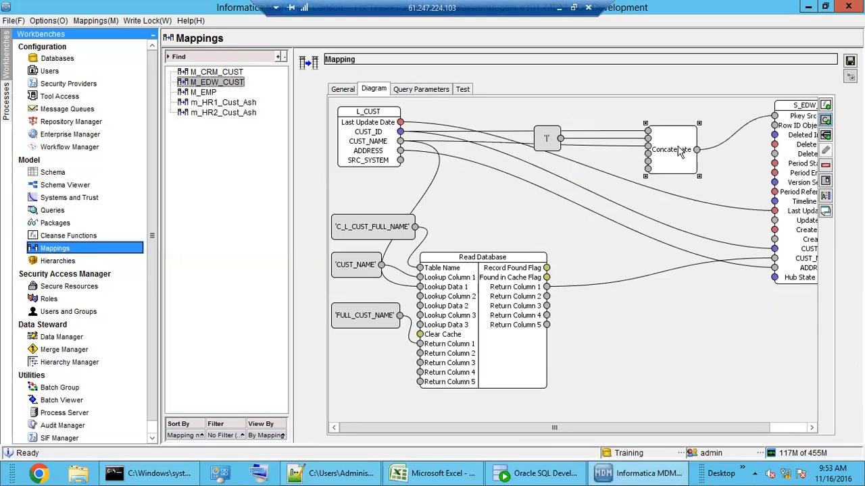
left_click_drag(558, 146, 571, 122)
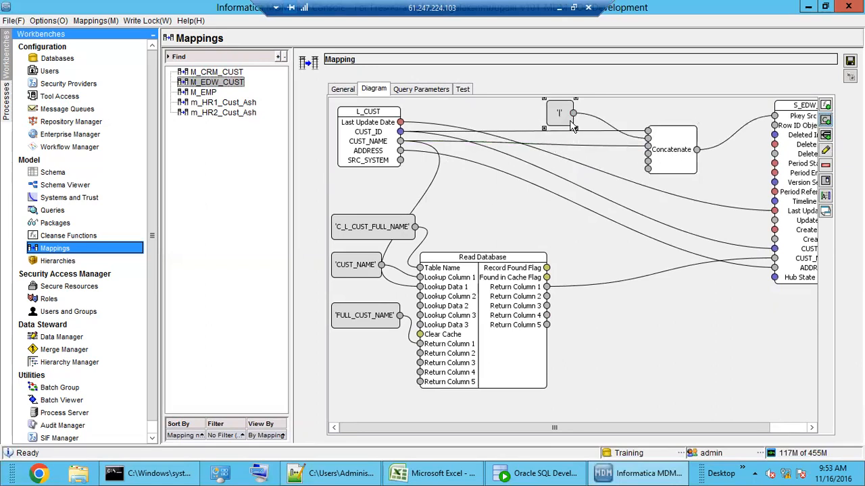
left_click(597, 146)
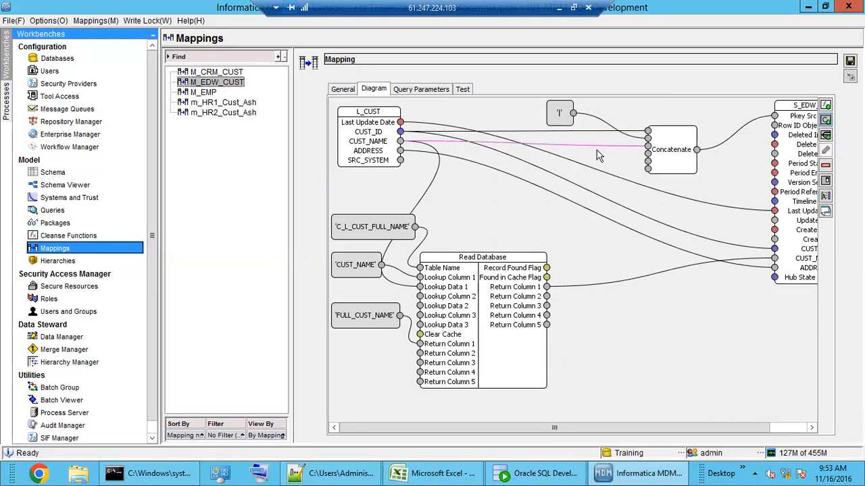
left_click_drag(573, 113, 648, 154)
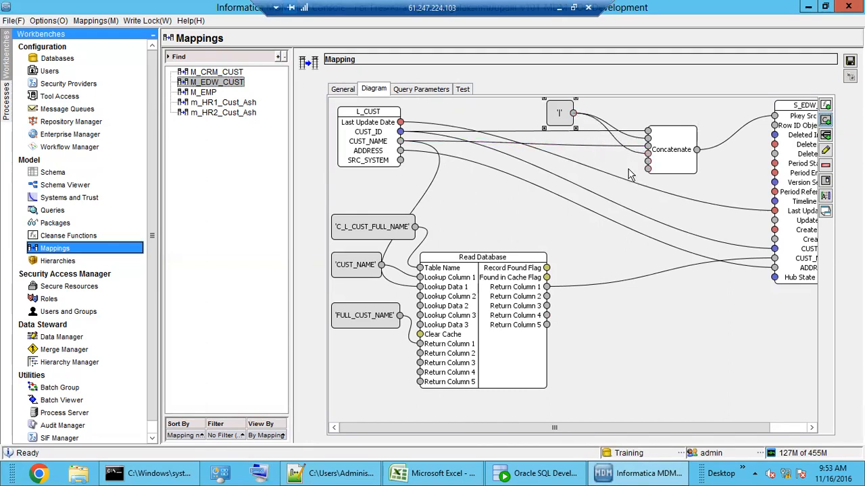
left_click_drag(400, 154, 648, 163)
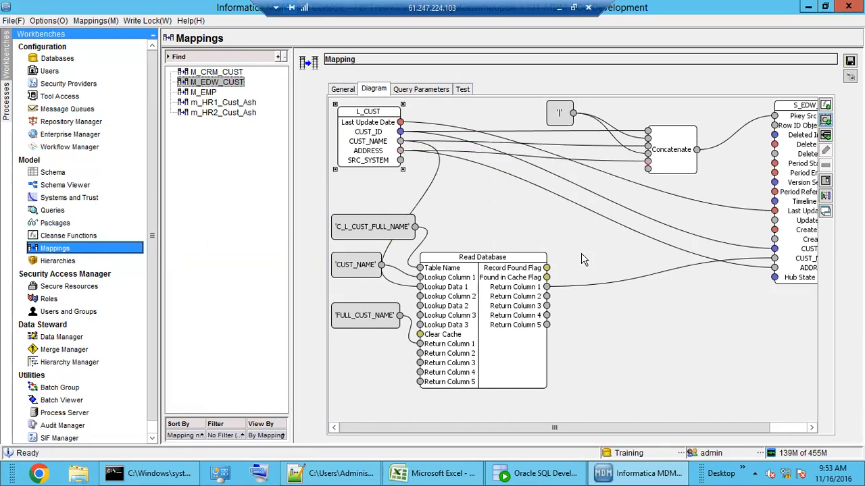
left_click_drag(559, 117, 571, 116)
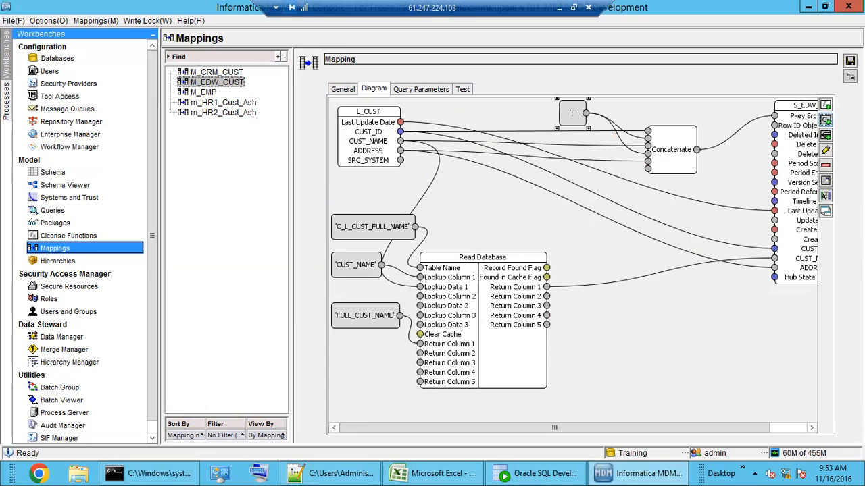
Step: Save M_EDW_CUST and run its test with CUST_ID, CUST_NAME and ADDRESS values
left_click(850, 61)
left_click(466, 90)
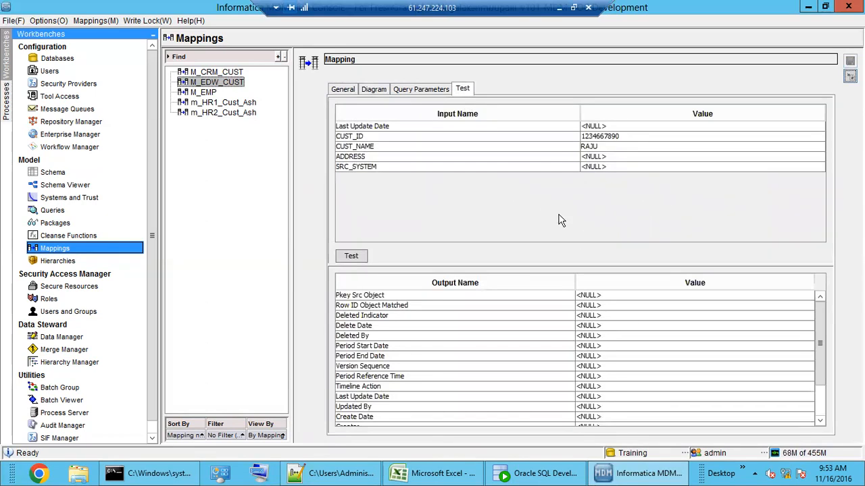
left_click(635, 136)
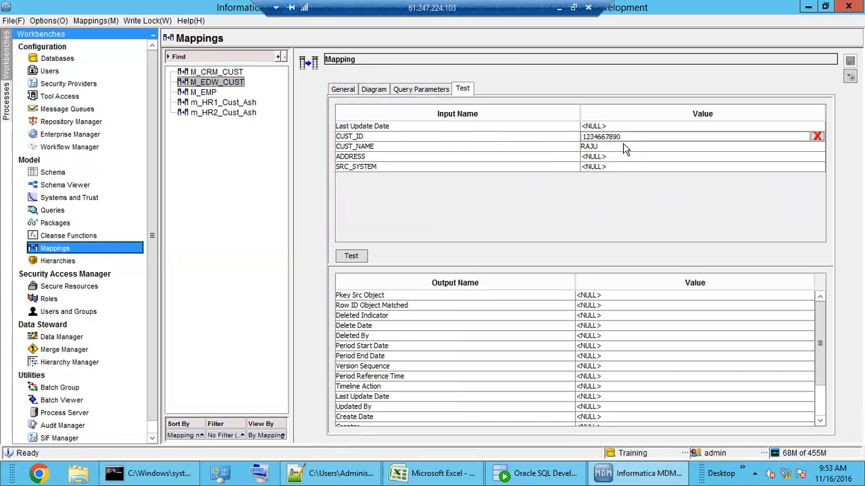
left_click(622, 147)
left_click(605, 157)
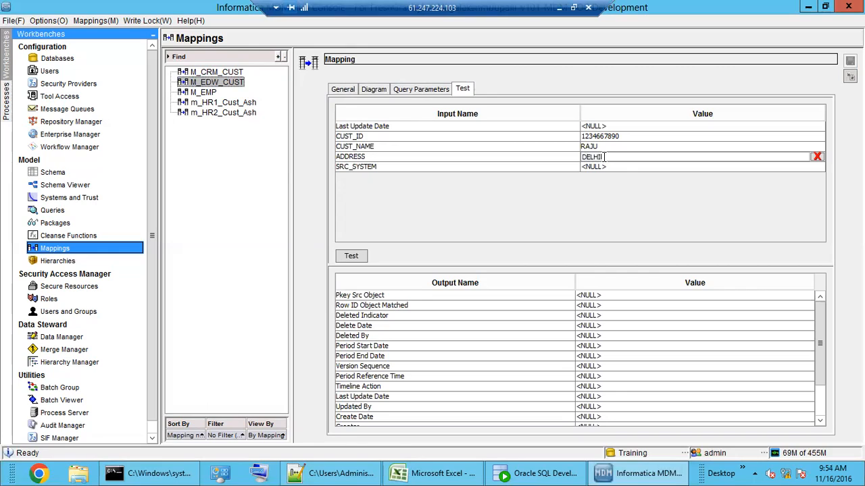
left_click(349, 258)
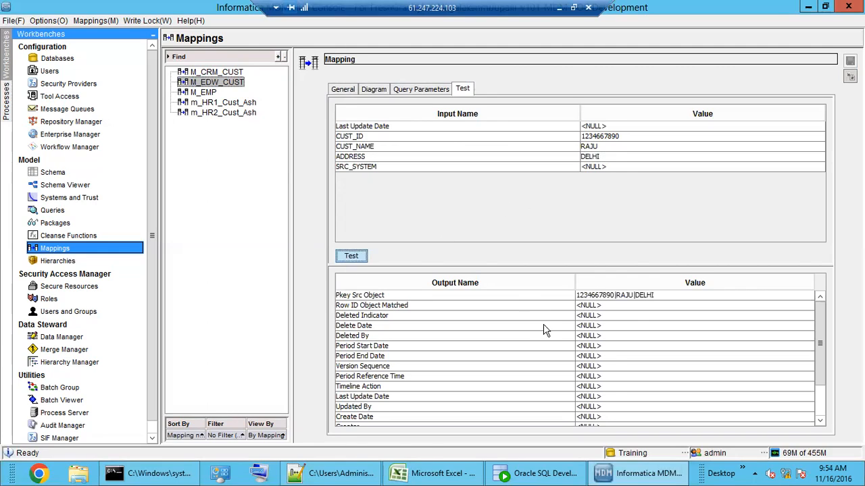
Step: Check the pipe-delimited Pkey Src Object result, then return to the Diagram tab
left_click(622, 299)
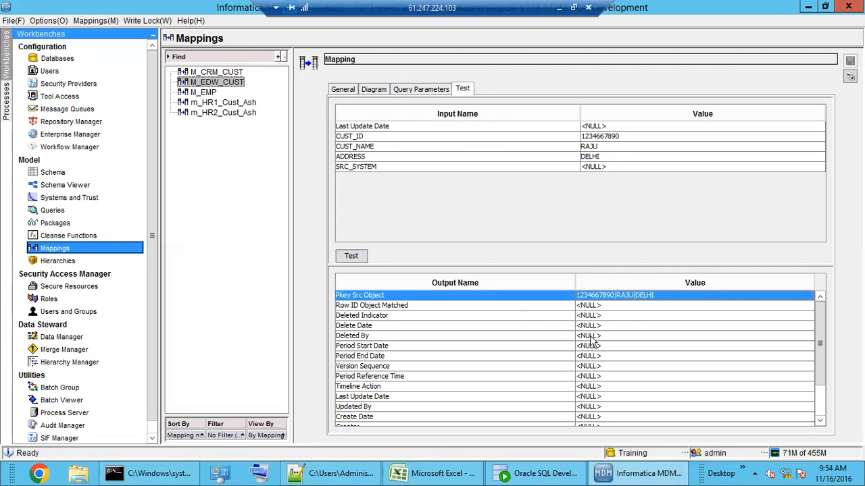
left_click(593, 336)
left_click(626, 298)
left_click(374, 90)
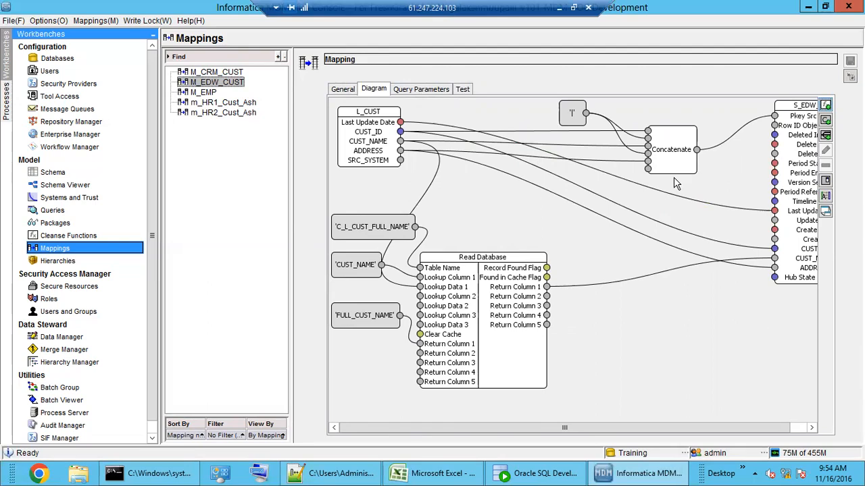
Step: Shift Concatenate left, save the mapping, view the Reject function, then switch to SQL Developer
left_click_drag(672, 157, 647, 158)
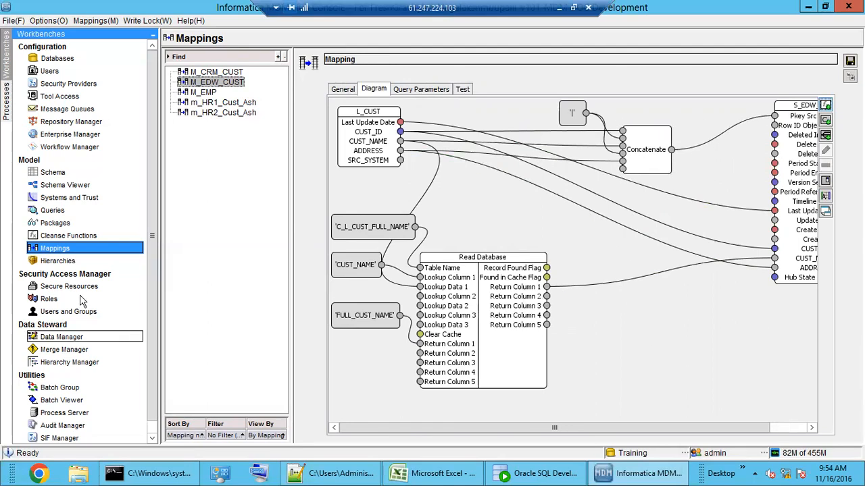
left_click(68, 235)
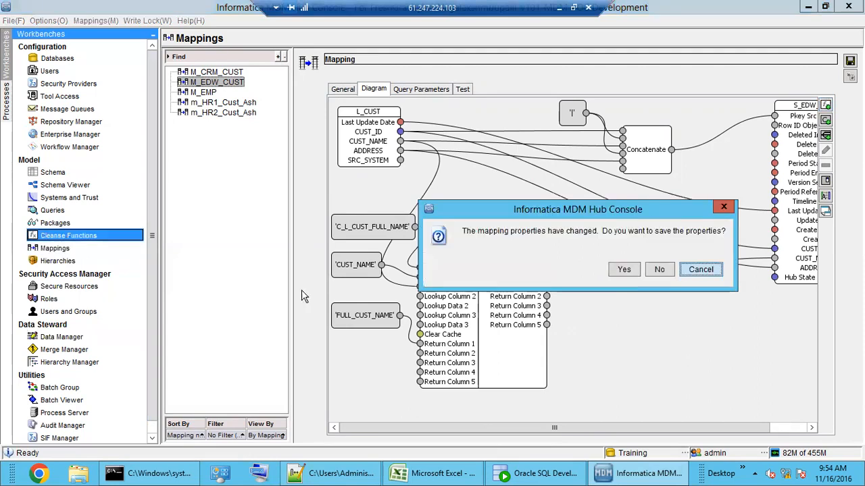
left_click(622, 269)
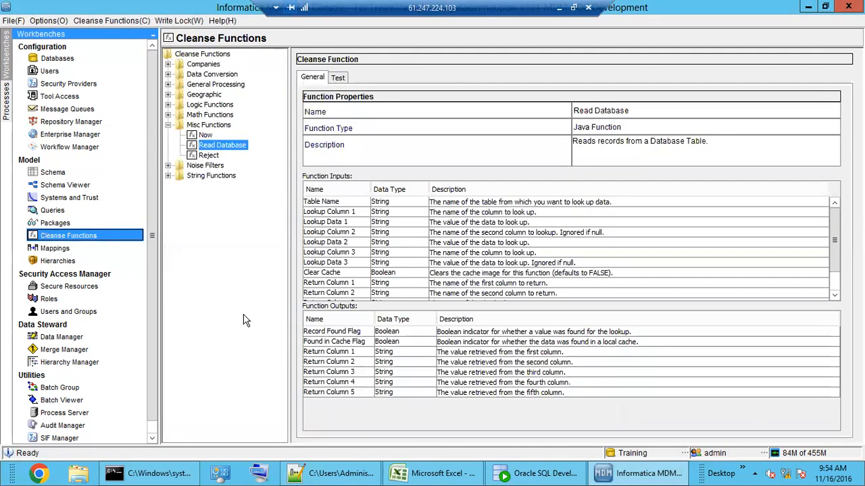
left_click(210, 157)
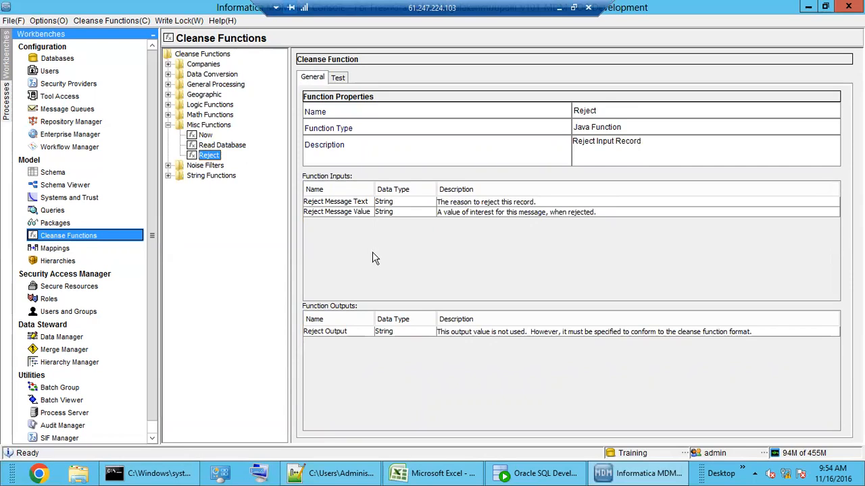
left_click(520, 475)
Step: Open the C_S_EDW_CUST_REJ table data and widen its ERROR_DESCRIPTION column
scroll(172, 375, "down", 5)
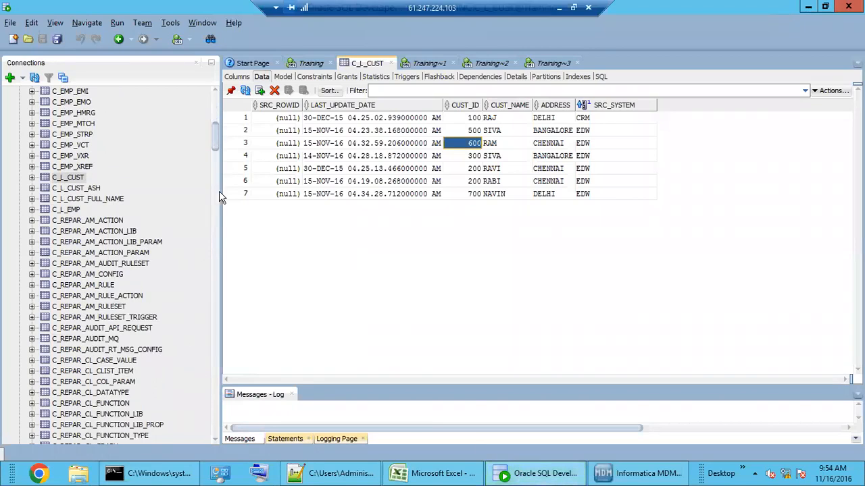
left_click_drag(215, 141, 215, 407)
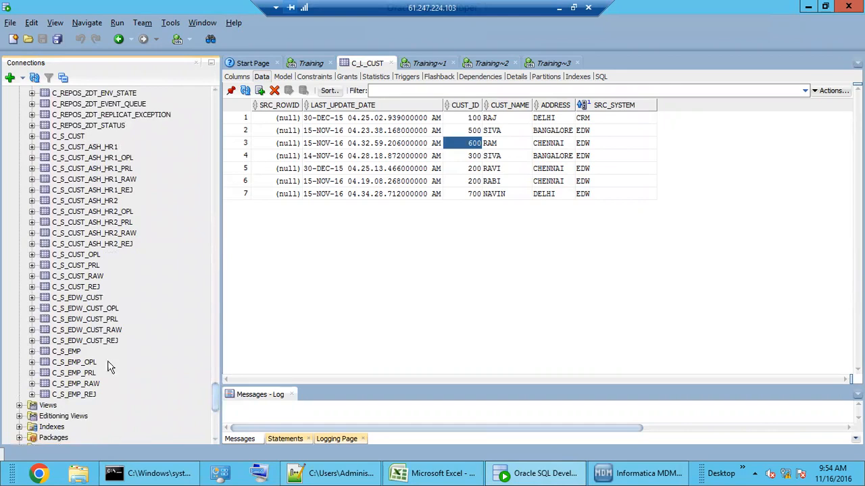
left_click(82, 343)
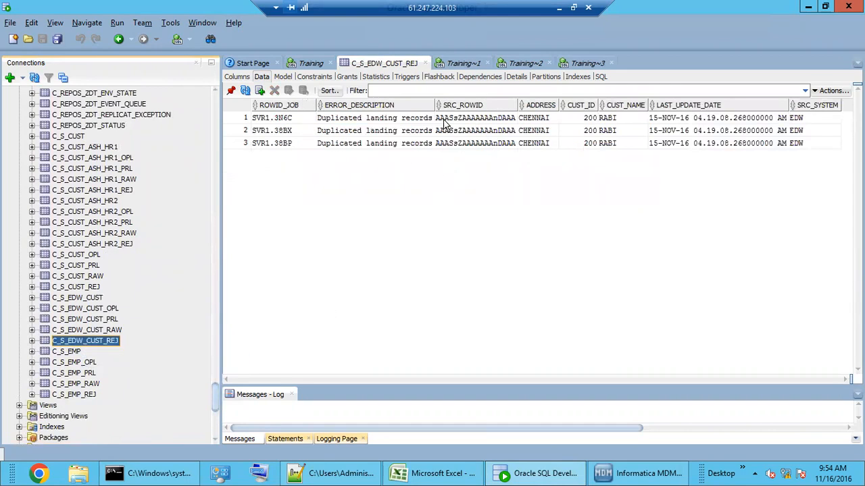
left_click_drag(434, 104, 529, 104)
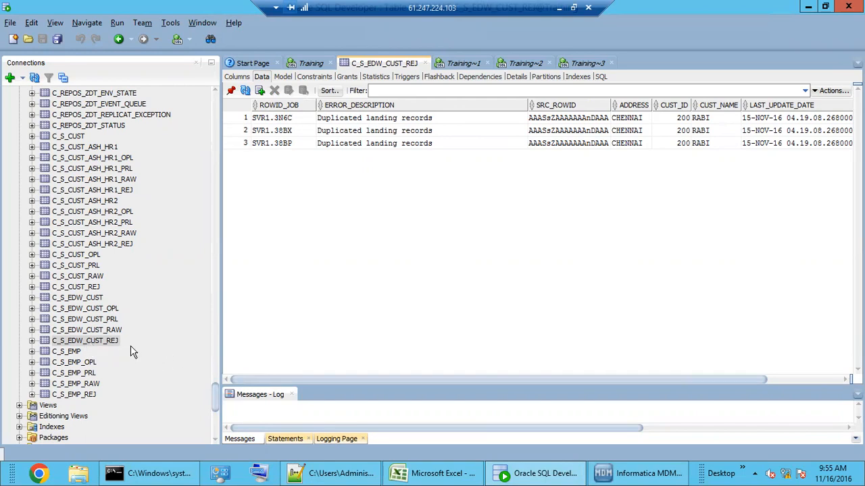
Step: Review the list of data rejection reasons in the MDM class notes
left_click(348, 476)
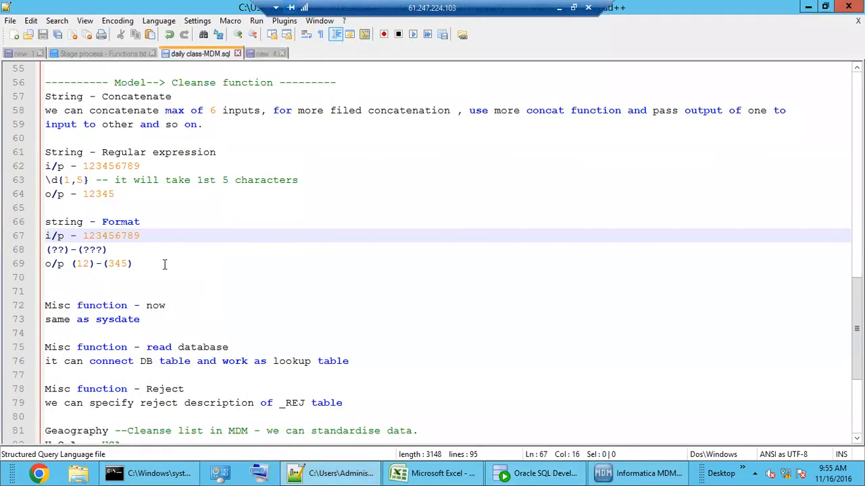
scroll(164, 263, "up", 9)
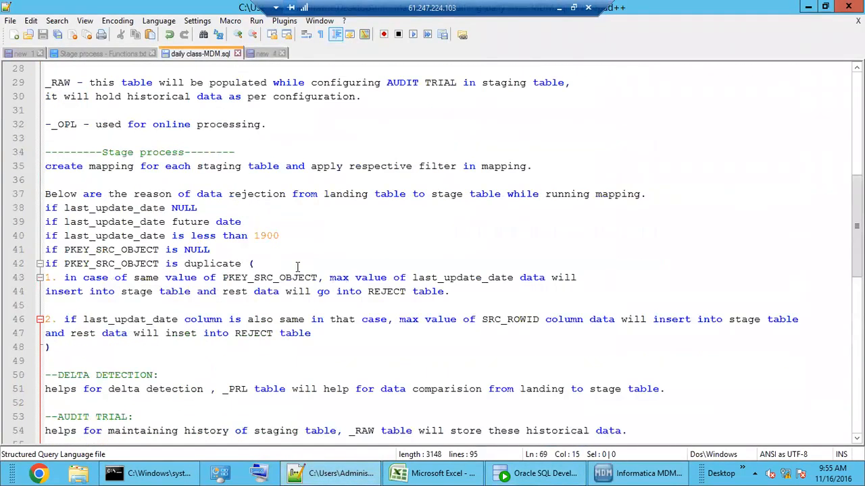
left_click_drag(40, 232, 35, 205)
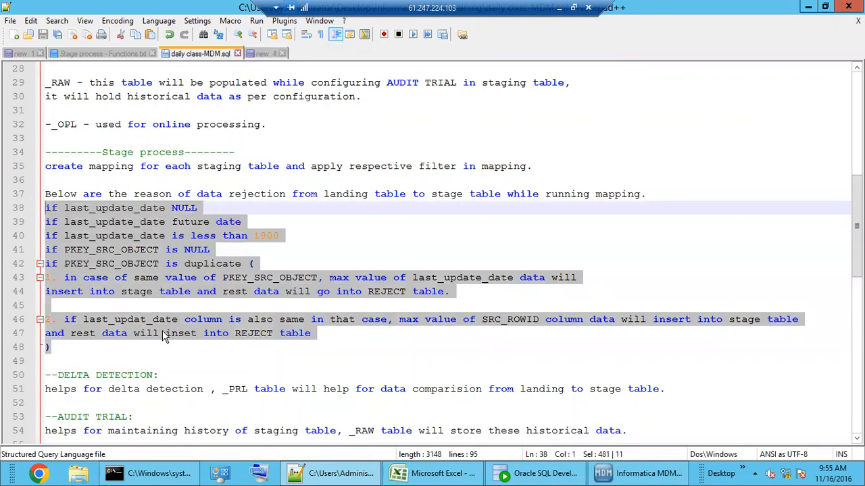
scroll(163, 330, "down", 7)
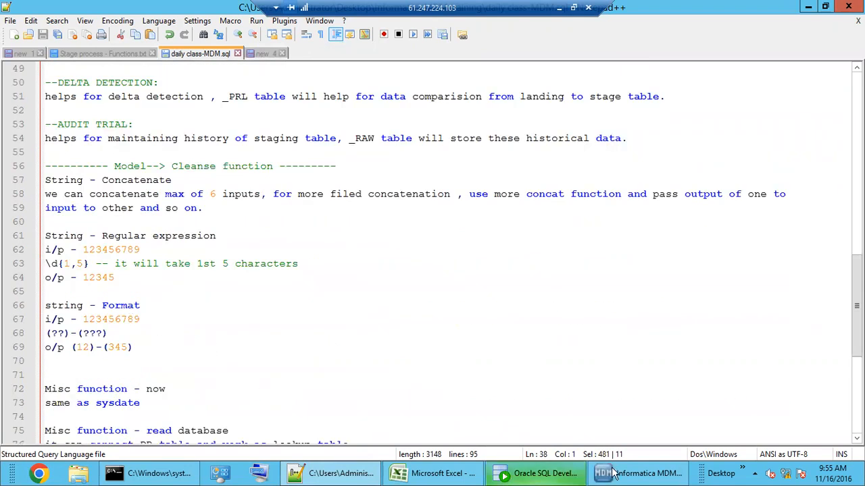
Step: Compare the three ERROR_DESCRIPTION values of the rejected customer rows
left_click(642, 472)
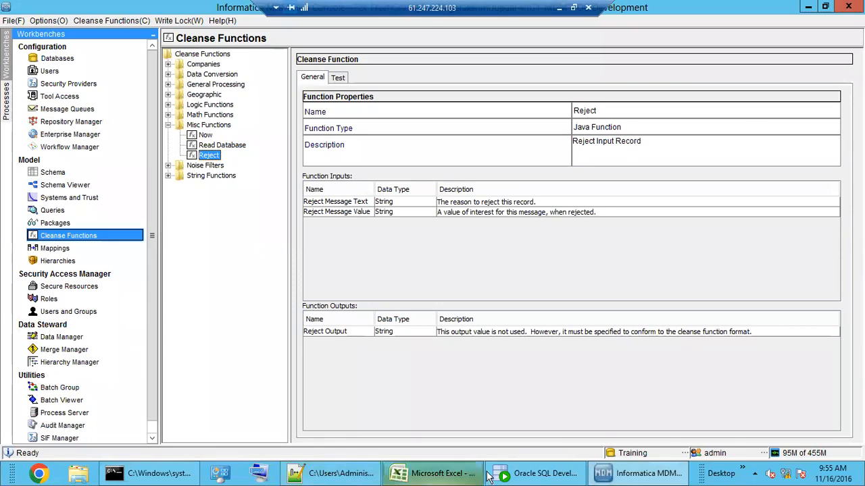
left_click(537, 472)
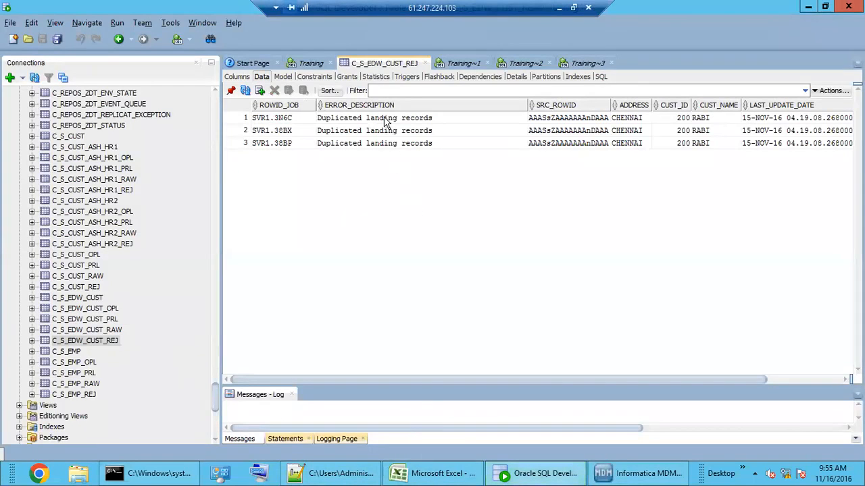
left_click_drag(388, 118, 388, 143)
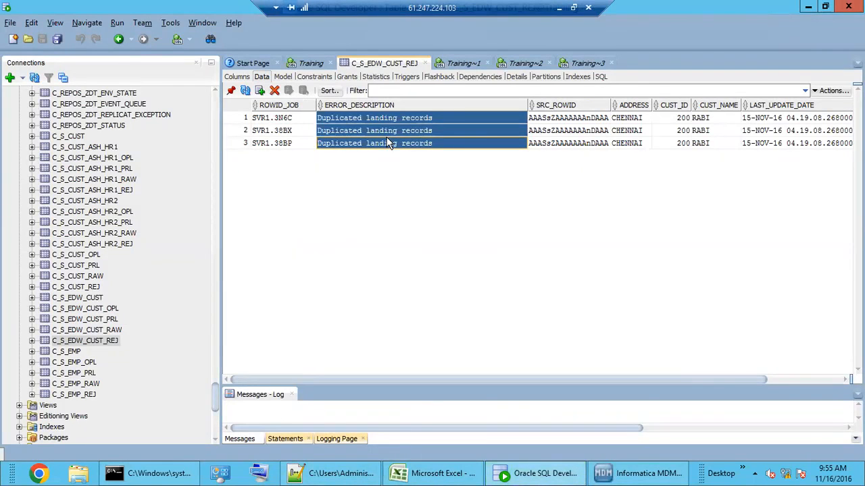
left_click(389, 143)
left_click(393, 131)
left_click(398, 119)
left_click(398, 130)
left_click(397, 141)
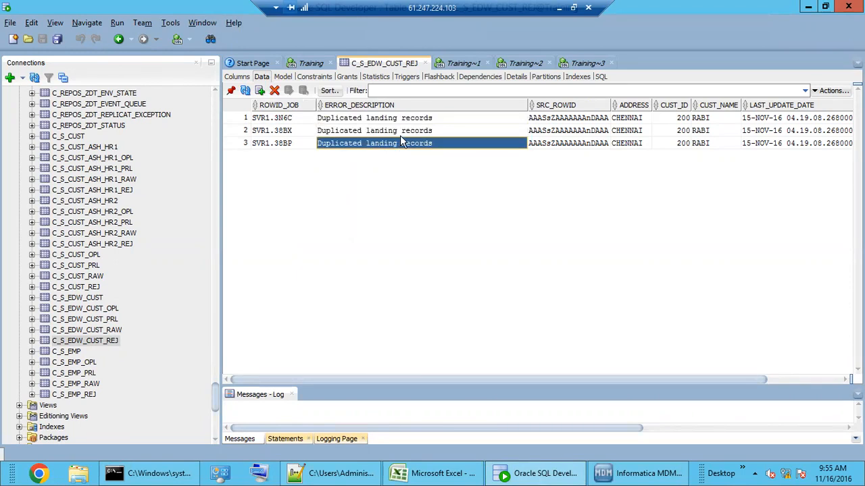
left_click(410, 130)
left_click(410, 119)
left_click(410, 130)
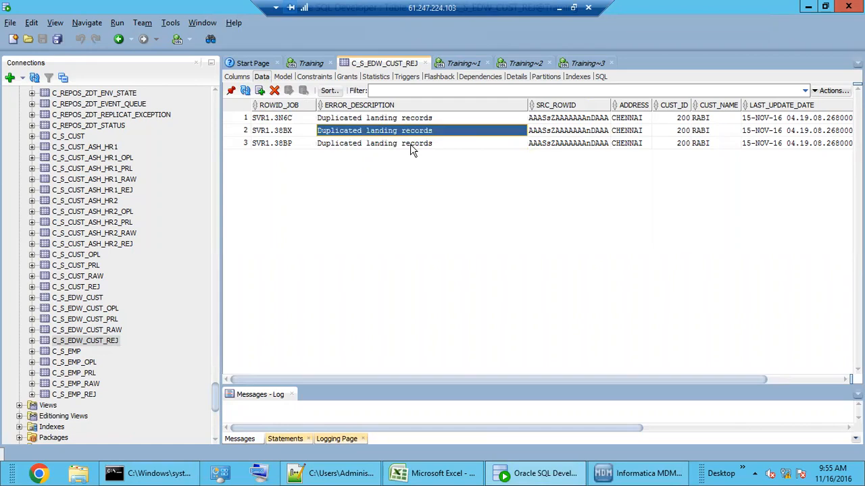
left_click(412, 144)
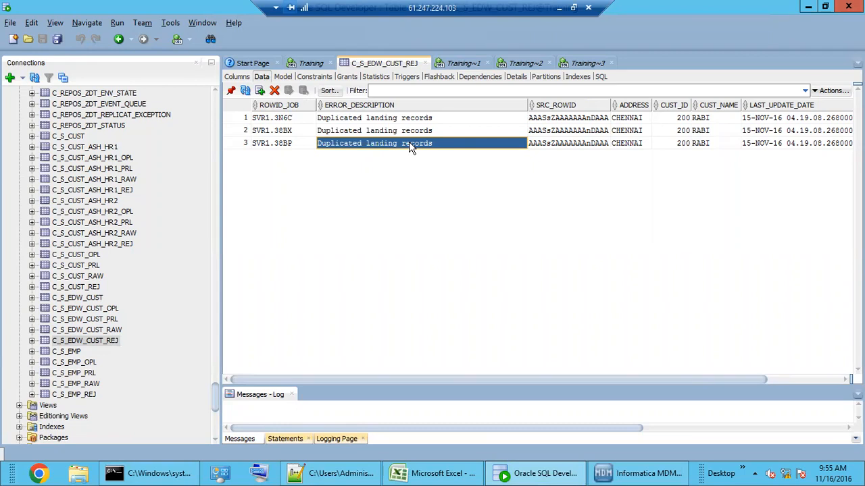
left_click(404, 132)
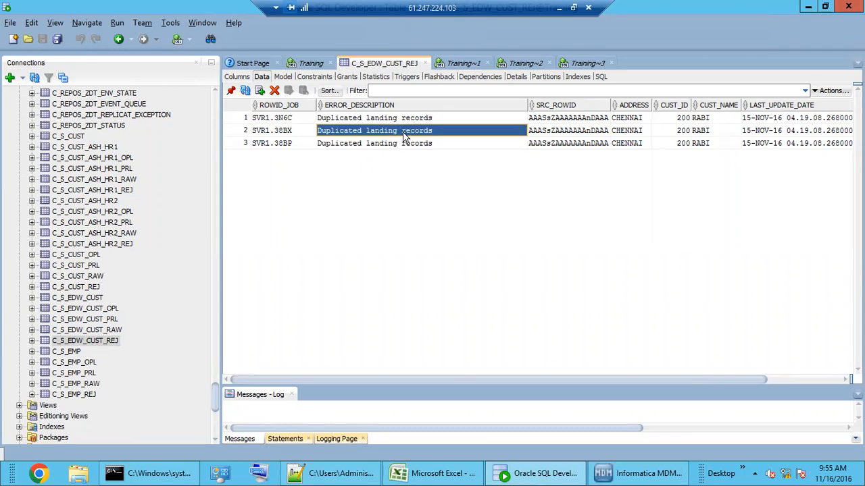
left_click(407, 120)
left_click(410, 134)
left_click(411, 144)
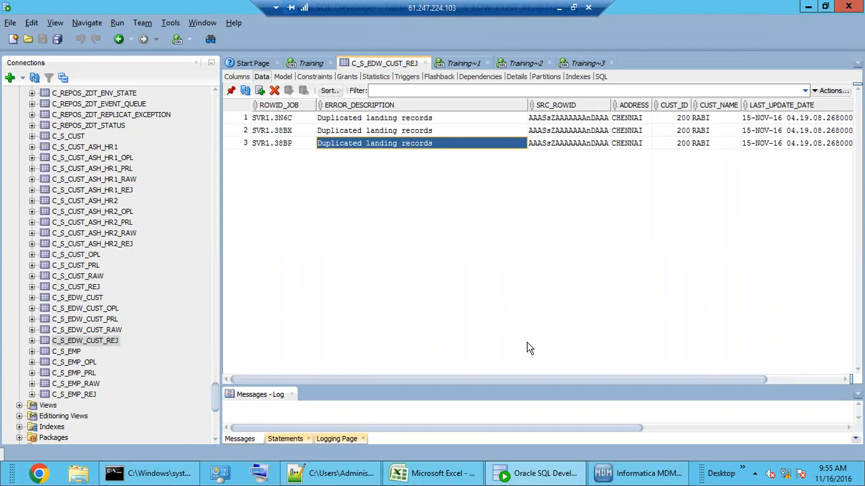
left_click_drag(531, 379, 458, 377)
Step: Inspect the Reject function's Reject Message Value input and its Reject Output parameter
left_click(635, 473)
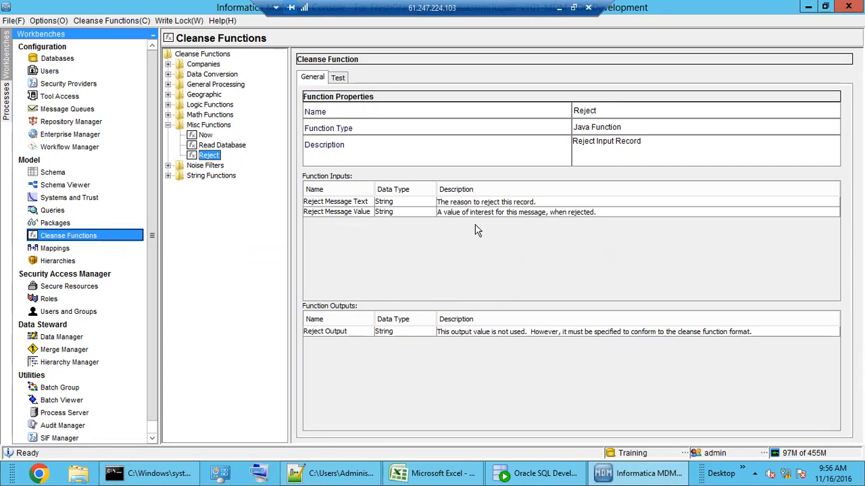
left_click(548, 215)
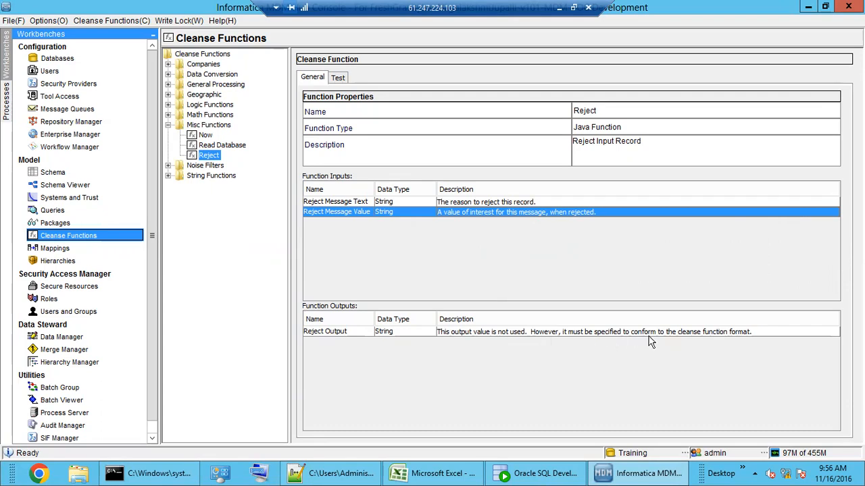
left_click(721, 333)
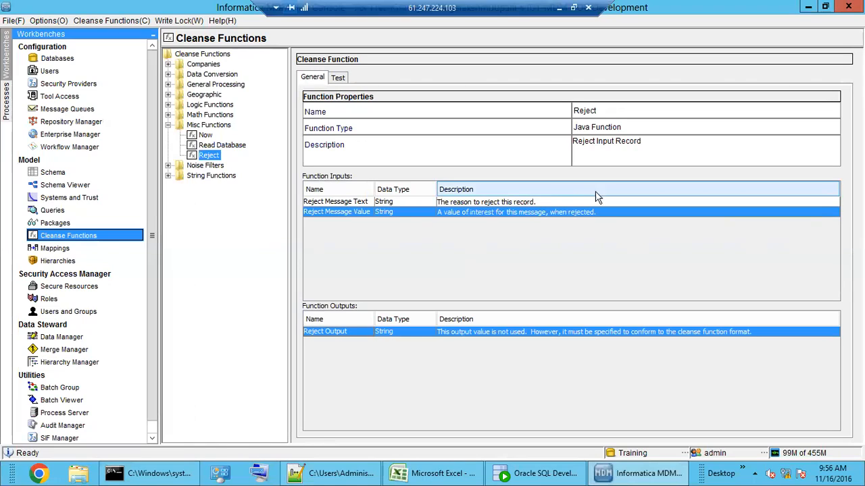
Step: Browse the Noise Filters lists CL-Company Noise, CL-Company Noise Plus and CL-General Noise, then return to the notes
double_click(208, 125)
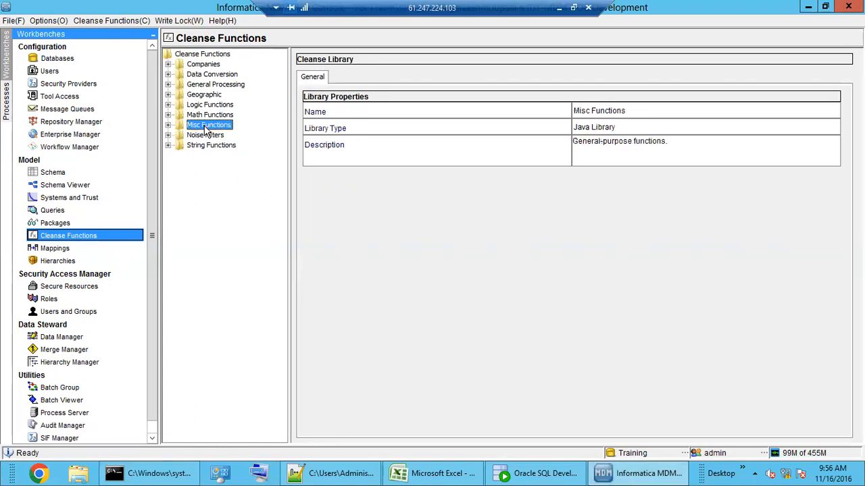
double_click(205, 135)
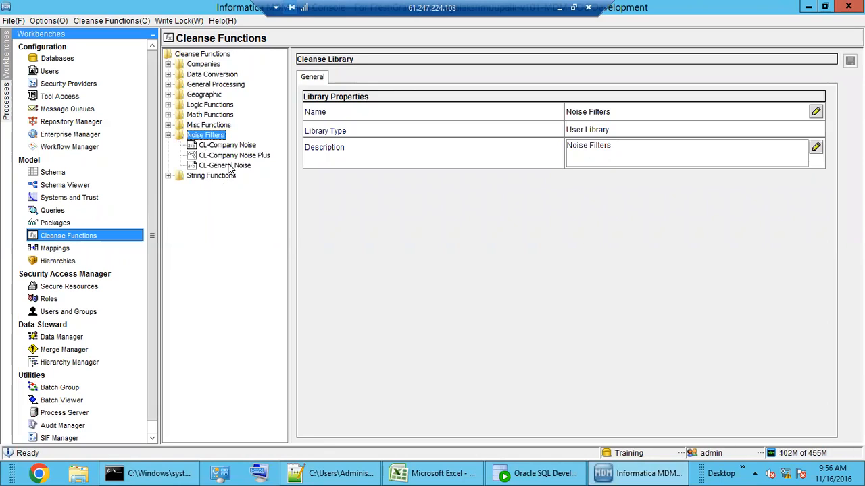
left_click(233, 146)
left_click(234, 156)
left_click(235, 167)
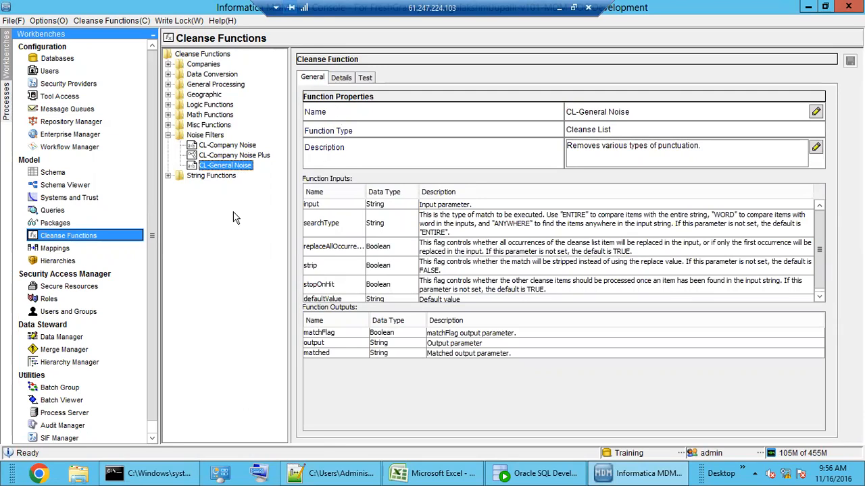
left_click(230, 156)
left_click(226, 146)
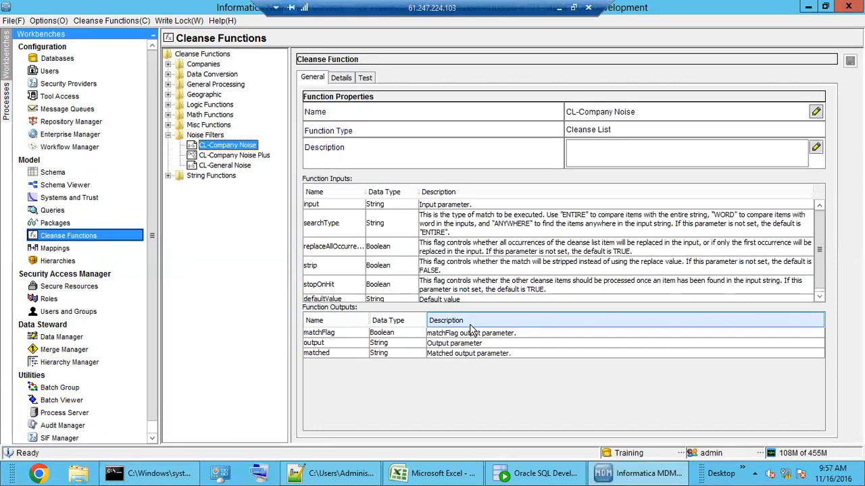
left_click(336, 474)
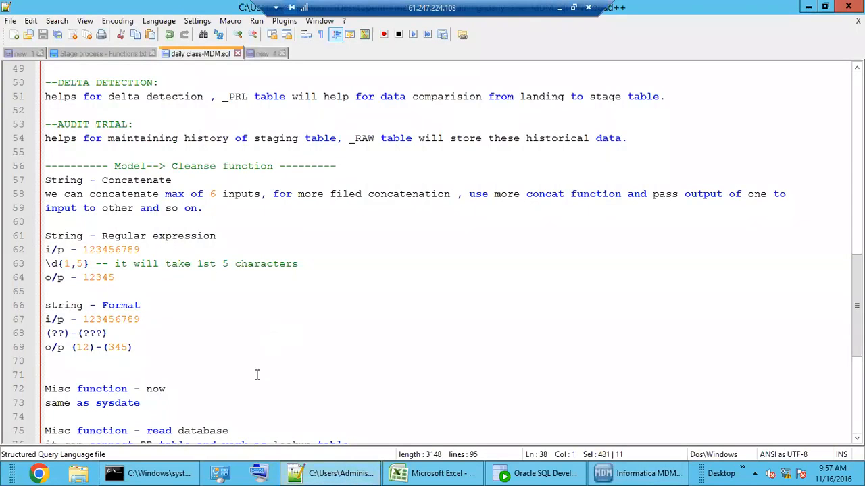
Step: Clear the old text from the new 4 scratch document
scroll(152, 383, "down", 4)
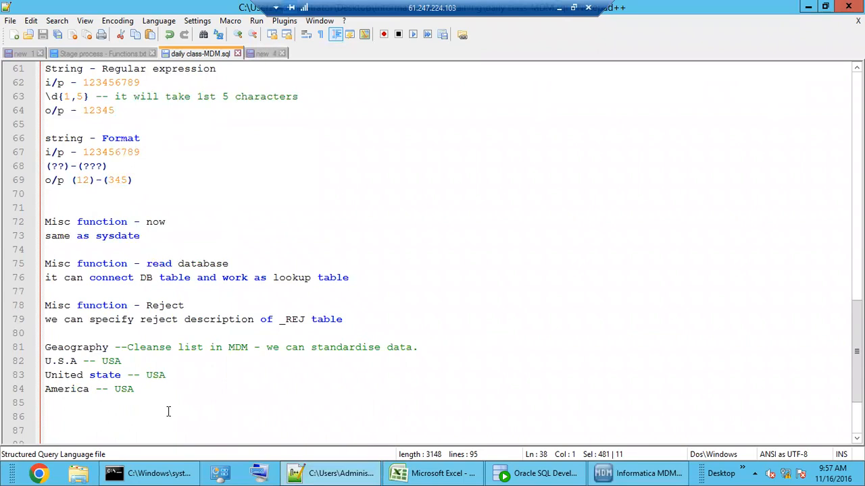
scroll(171, 416, "down", 2)
left_click(135, 347)
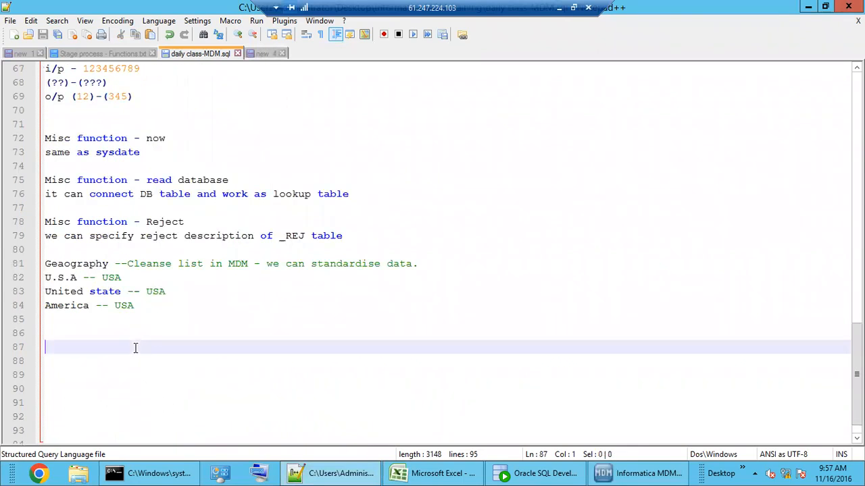
left_click(268, 55)
left_click(247, 179)
left_click_drag(186, 164, 68, 100)
key("ctrl+shift+Home")
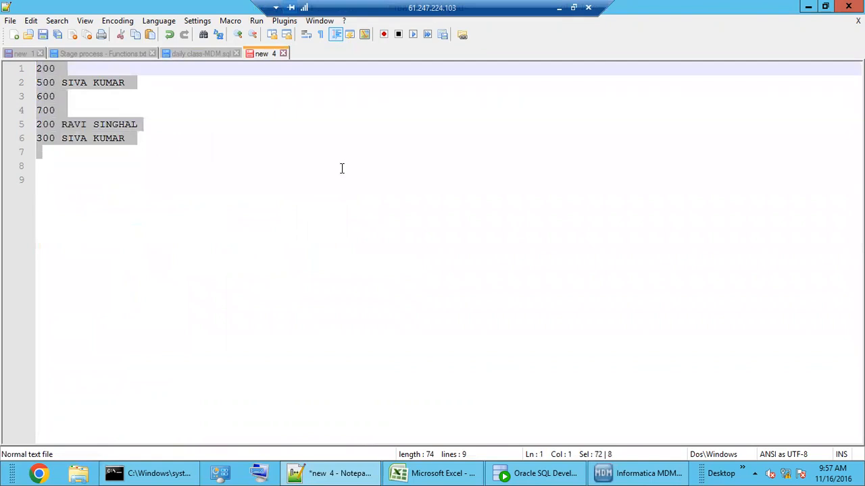
key("BackSpace")
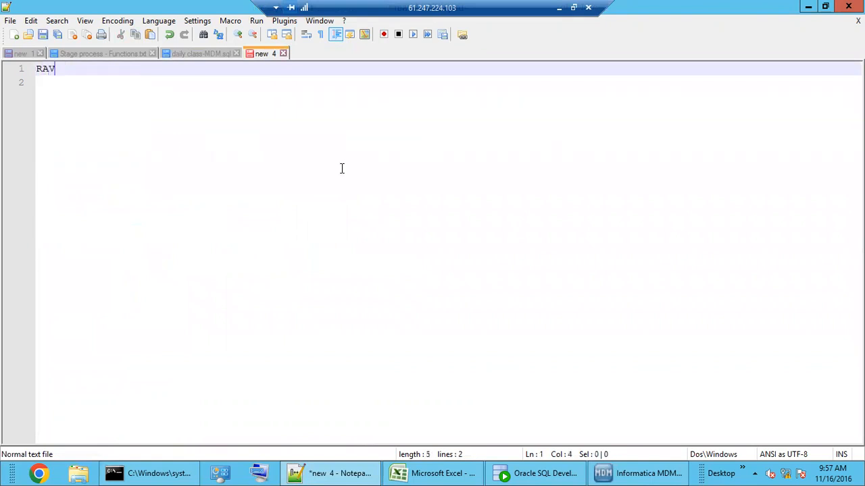
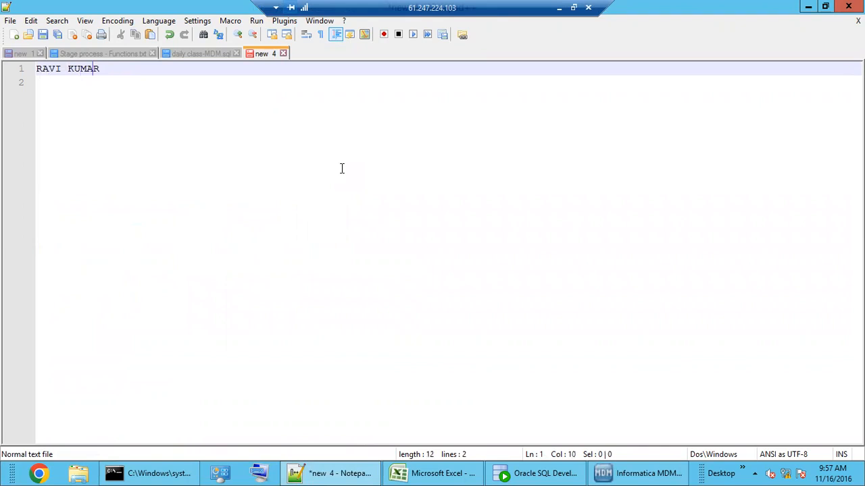
Step: Type an example line 'NAME =' with a sample name carrying an @@ prefix and trailing dots
key("Home")
type("NAME -")
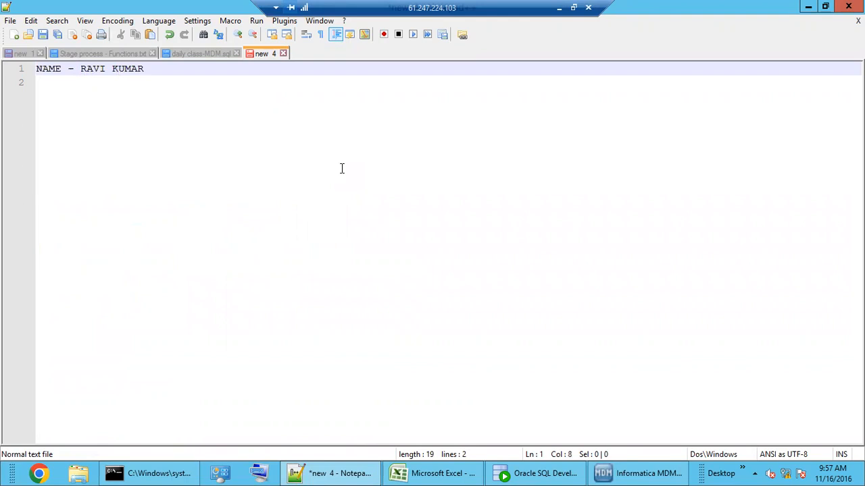
type("@@")
key("Right")
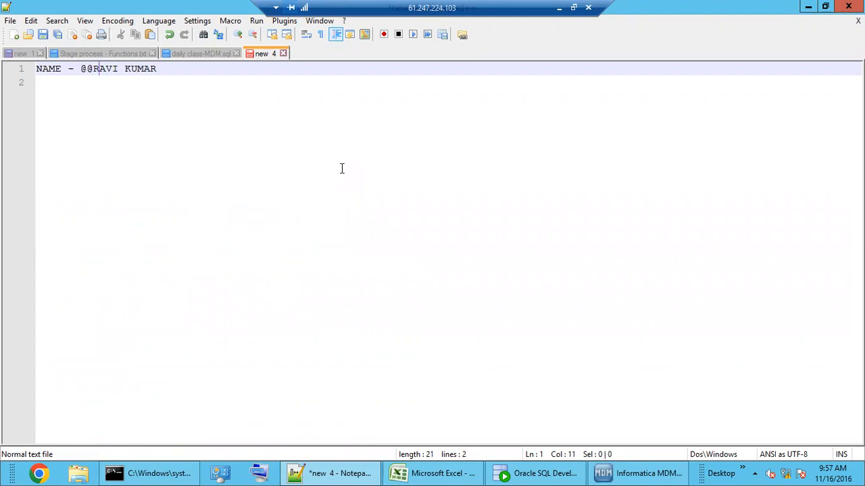
key("Right")
key("Right")
key("Right")
key("Right")
key("Right")
key("Right")
type("....")
left_click(71, 68)
key("BackSpace")
type("=")
Step: Append '=' and the pasted clean name after the noisy version
left_click_drag(215, 70, 93, 70)
left_click(228, 77)
left_click_drag(157, 69, 92, 70)
key("ctrl+c")
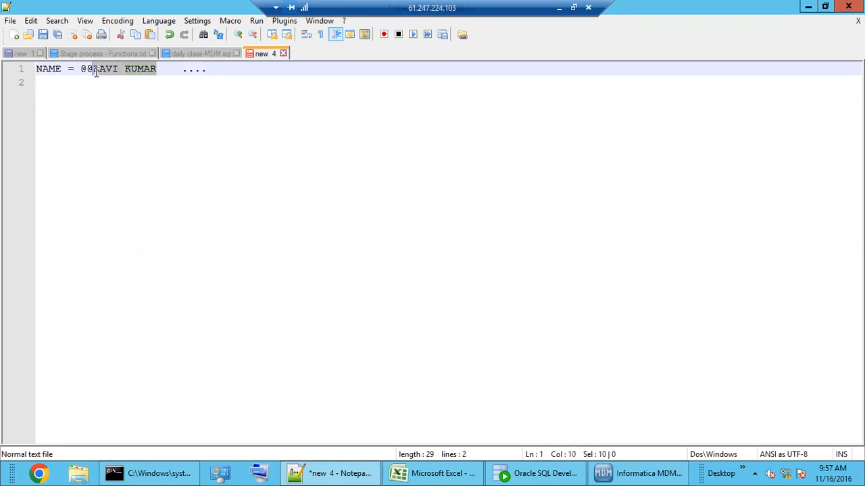
left_click(344, 75)
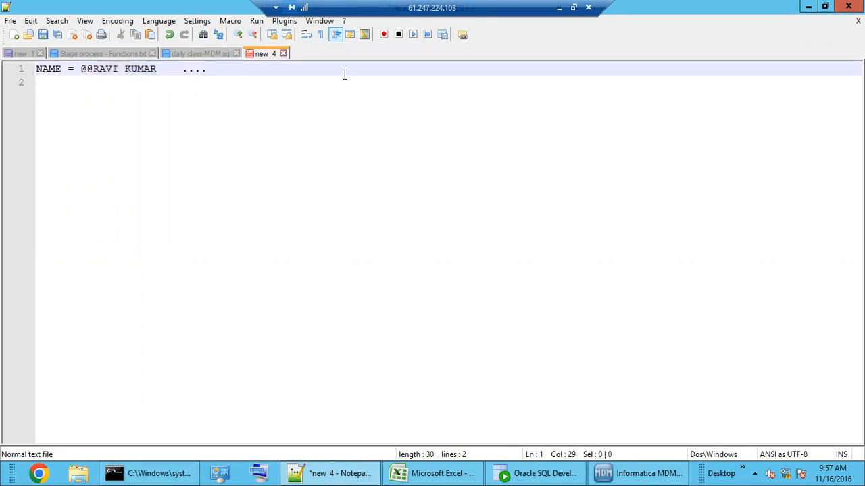
type("=")
key("ctrl+v")
Step: Highlight the @@ noise and trailing dots, then add two blank lines below the example
left_click_drag(213, 70, 73, 71)
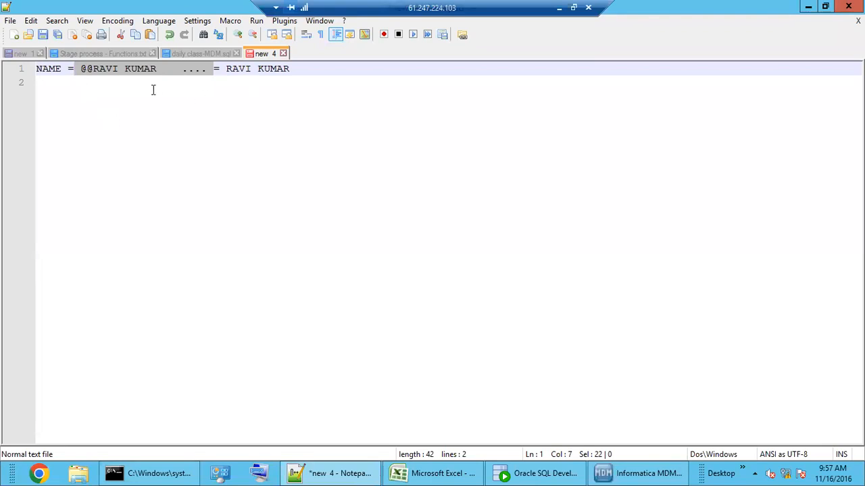
double_click(88, 68)
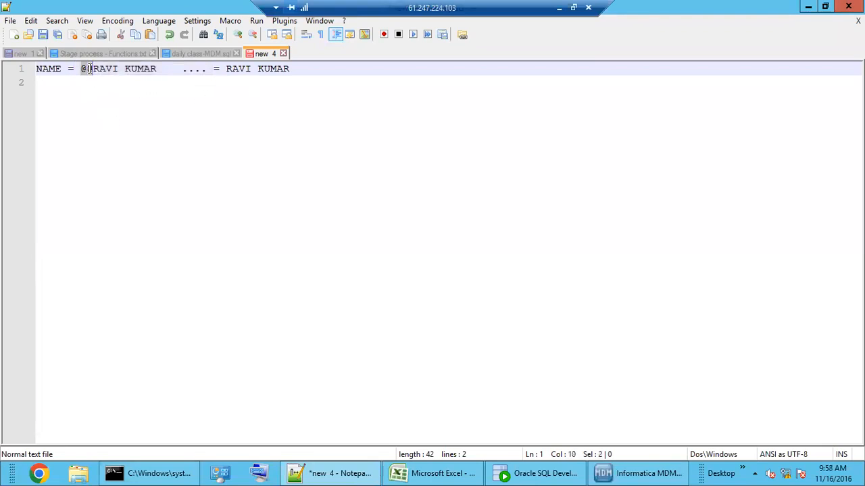
left_click(181, 69)
left_click_drag(205, 71, 157, 70)
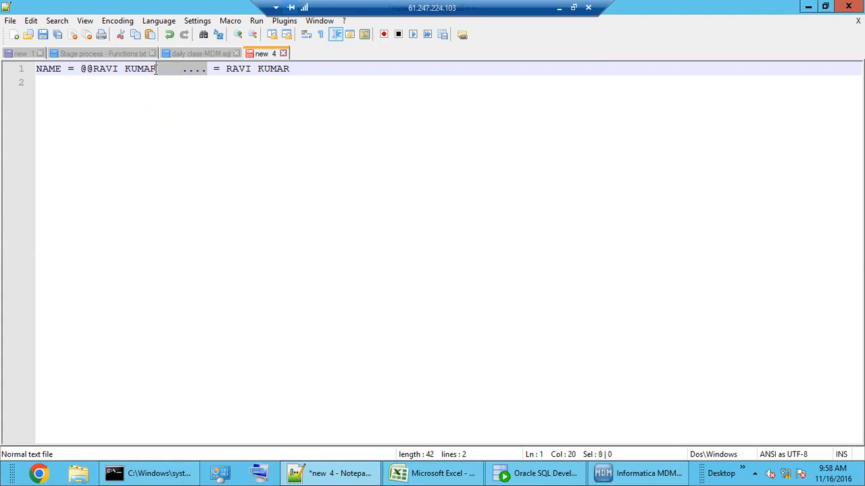
left_click(297, 70)
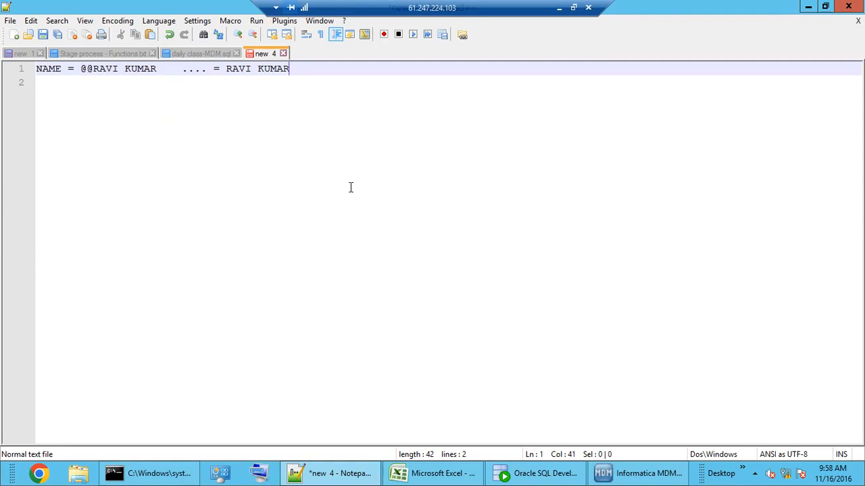
key("Return")
key("Return")
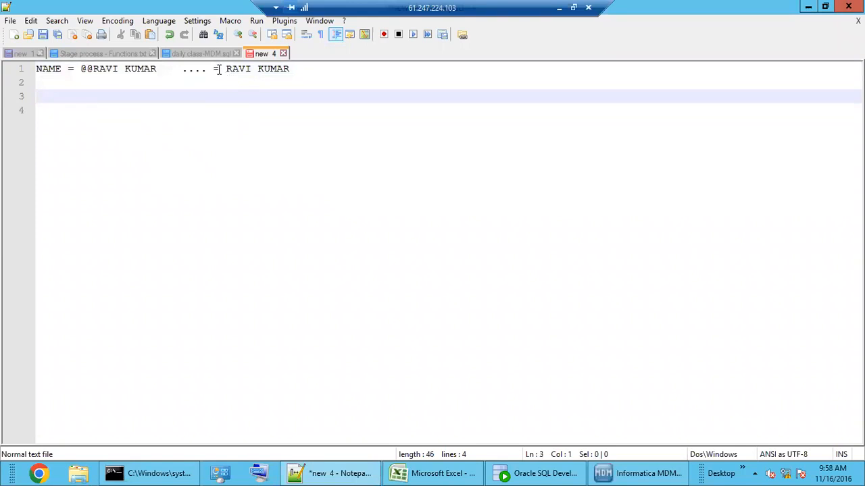
Step: Add an INPUT CHAR OUTPUT CHAR heading on line 3 and an @ on line 4
left_click_drag(208, 70, 156, 70)
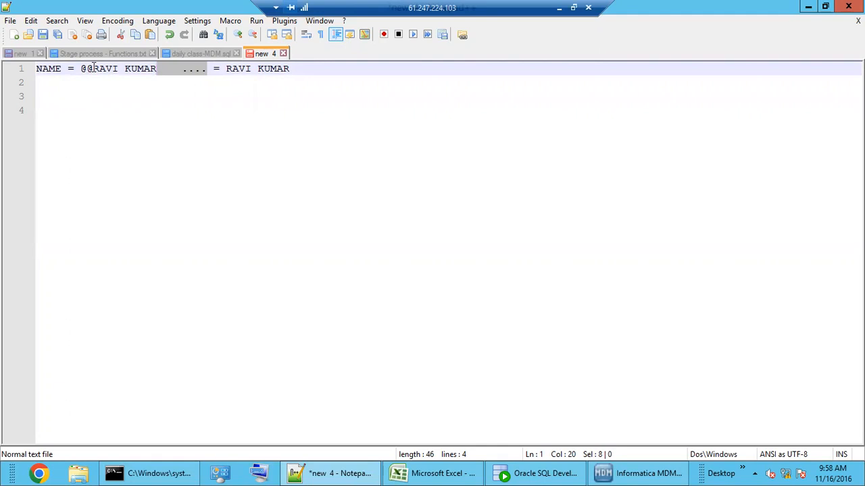
left_click_drag(93, 69, 82, 70)
left_click(57, 95)
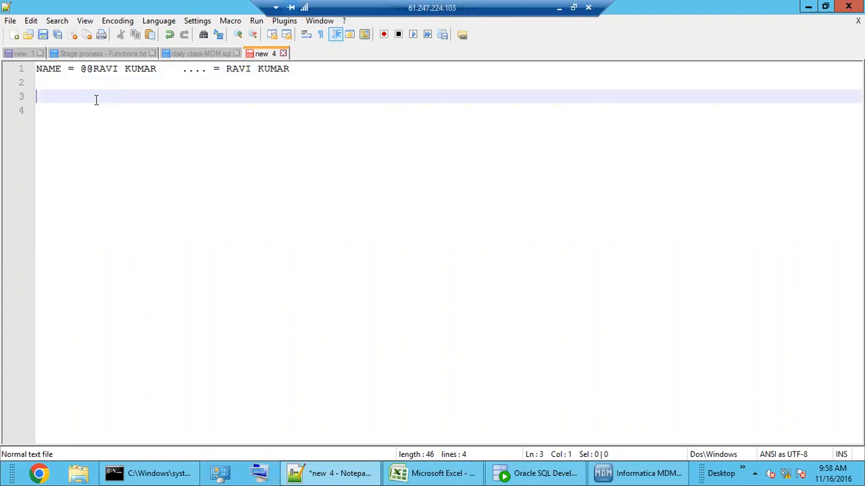
type("INPUT CHAR")
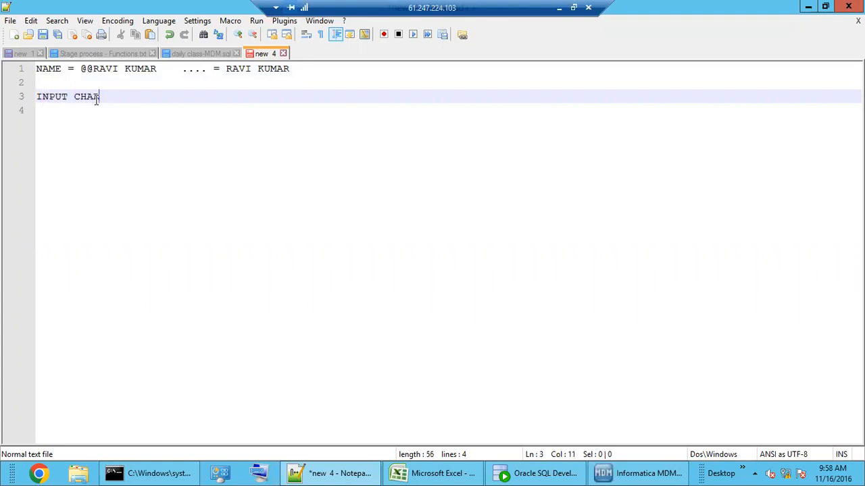
type(" OUTPUT CHA")
type("R")
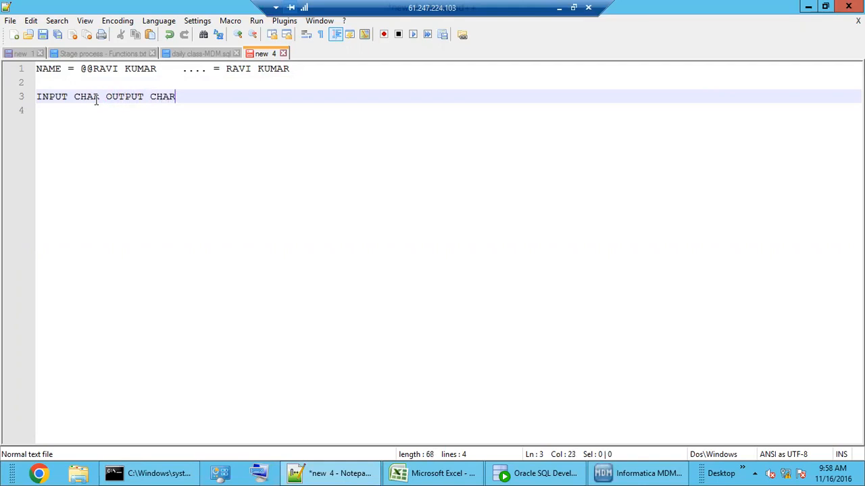
left_click(64, 112)
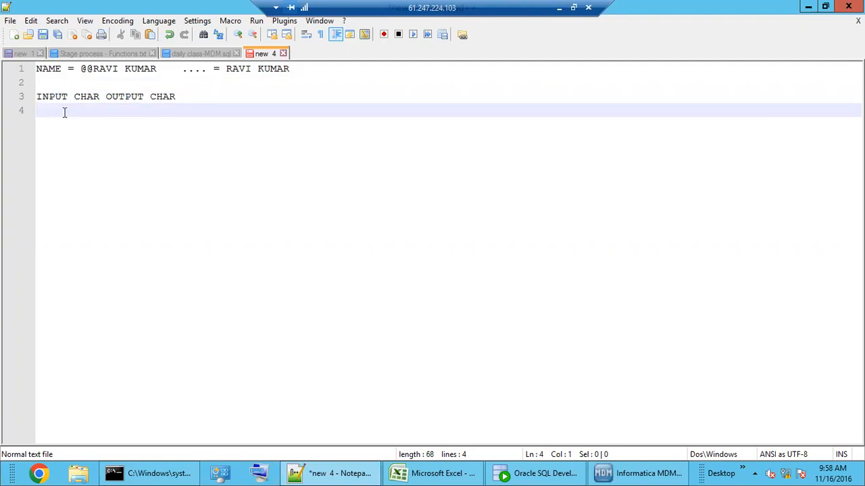
type("@")
Step: Point out the @@ prefix and dots on line 1 against the @ entry
left_click_drag(93, 68, 81, 68)
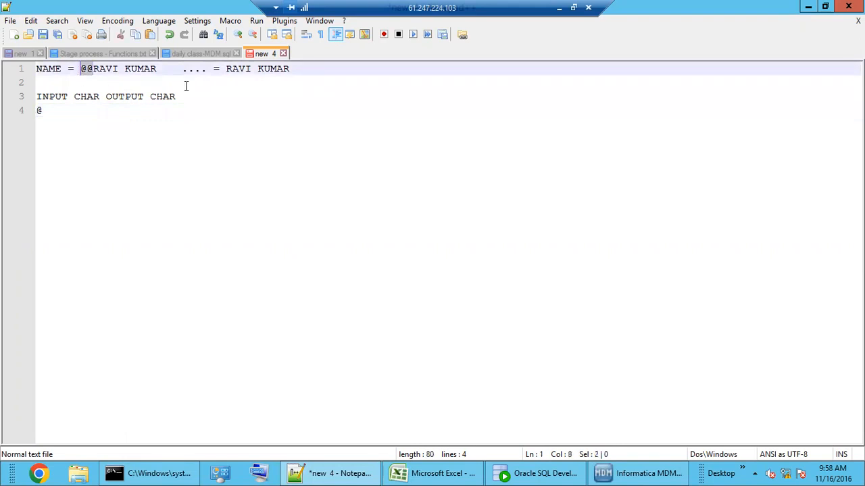
left_click(72, 113)
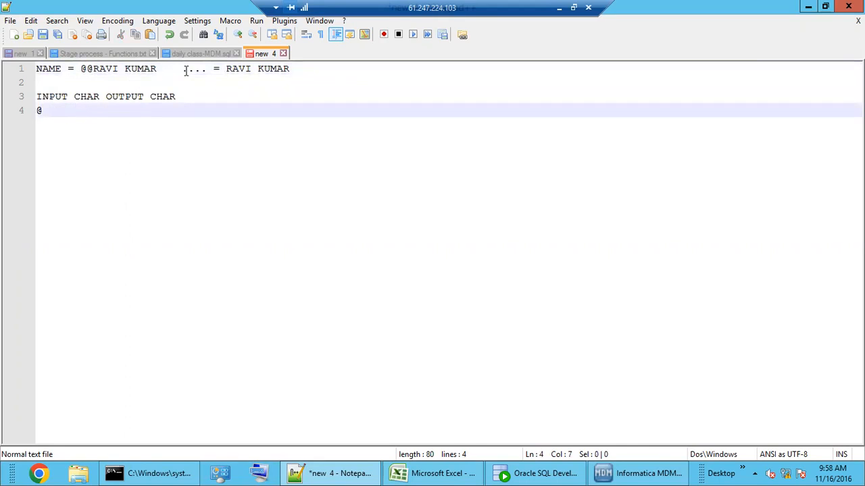
left_click(185, 71)
left_click(66, 110)
Step: Enter I/P CHAR in Sheet2 cell A1, widen column A, then show CL-Company Noise's details
left_click(420, 473)
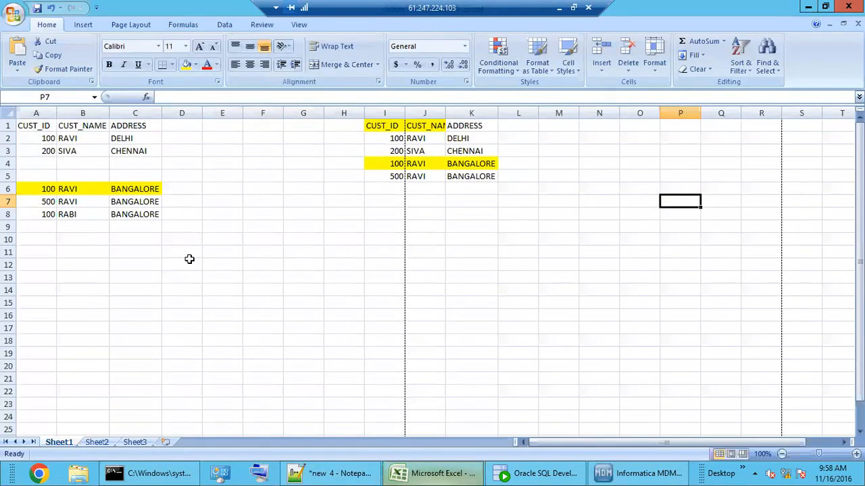
left_click(235, 278)
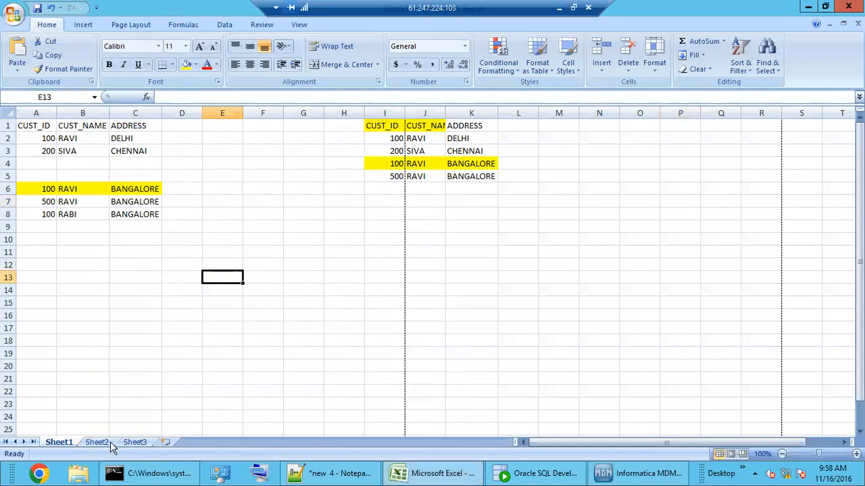
left_click(102, 440)
left_click(87, 229)
left_click(35, 128)
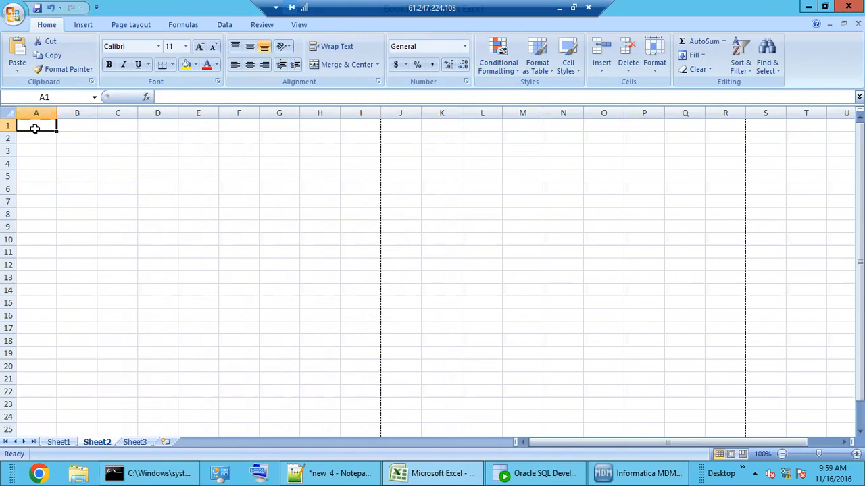
type("I")
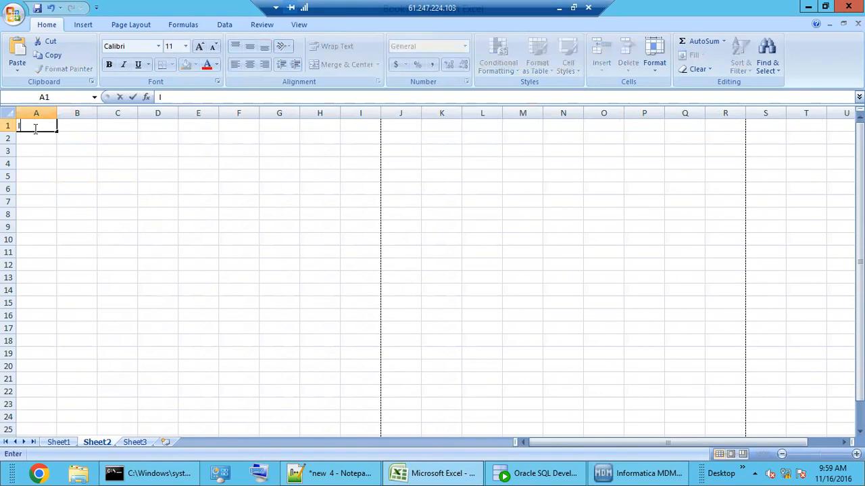
type("/P CHAR")
left_click(68, 127)
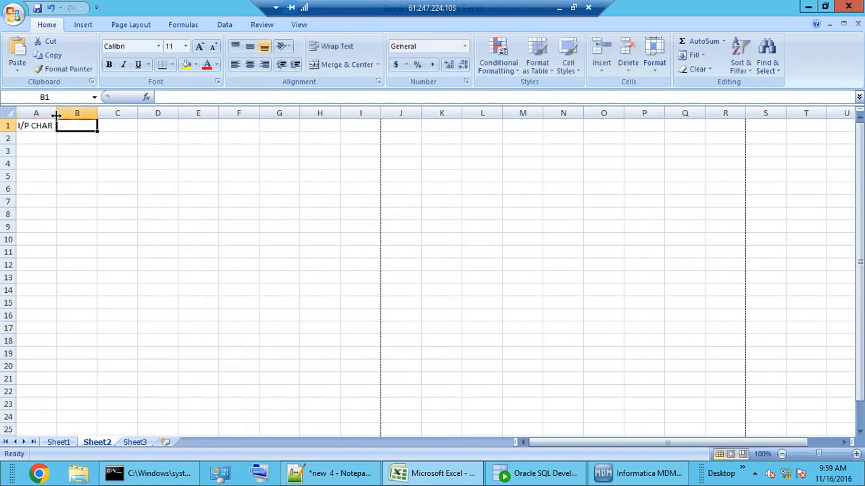
left_click_drag(57, 113, 92, 133)
left_click(641, 473)
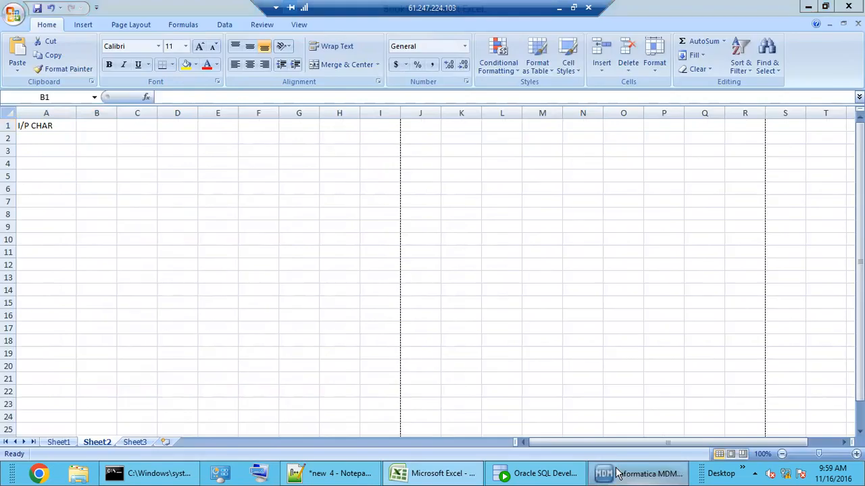
left_click(340, 77)
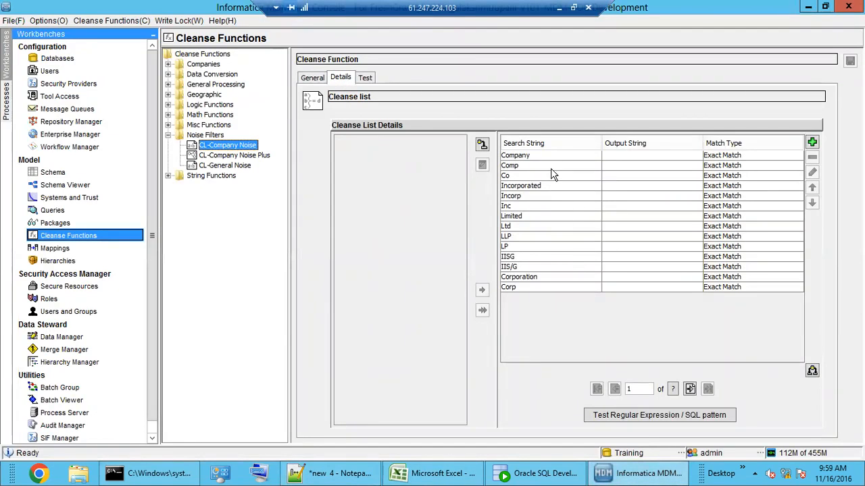
Step: Inspect CL-Company Noise search strings (Ltd, LLP, LP, Company to Corporation), then open CL-Company Noise Plus
left_click(531, 237)
left_click(539, 256)
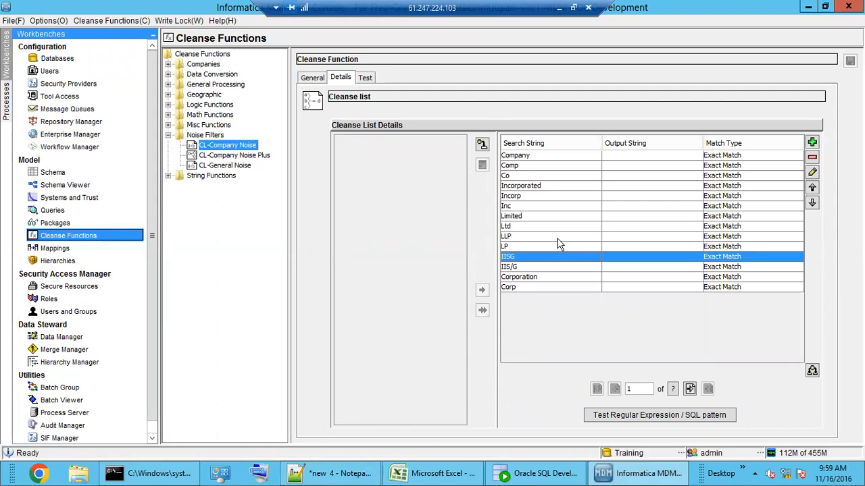
left_click(545, 227)
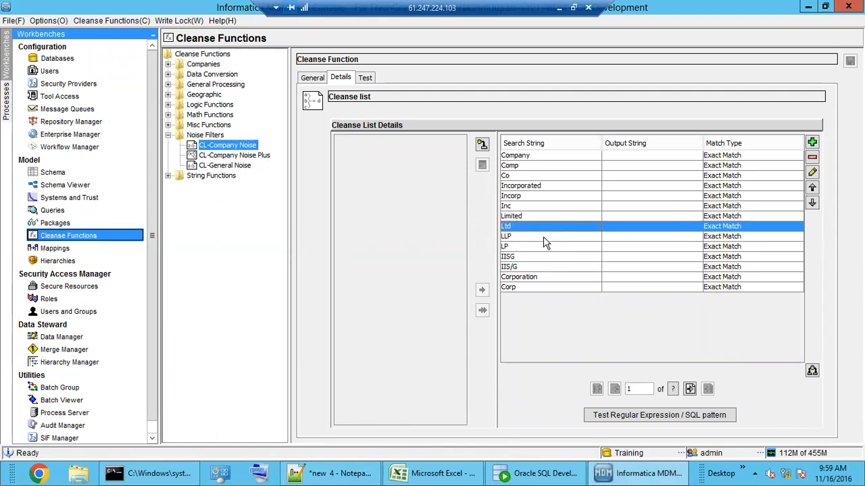
left_click(543, 238)
left_click(525, 228)
left_click(525, 237)
left_click(528, 247)
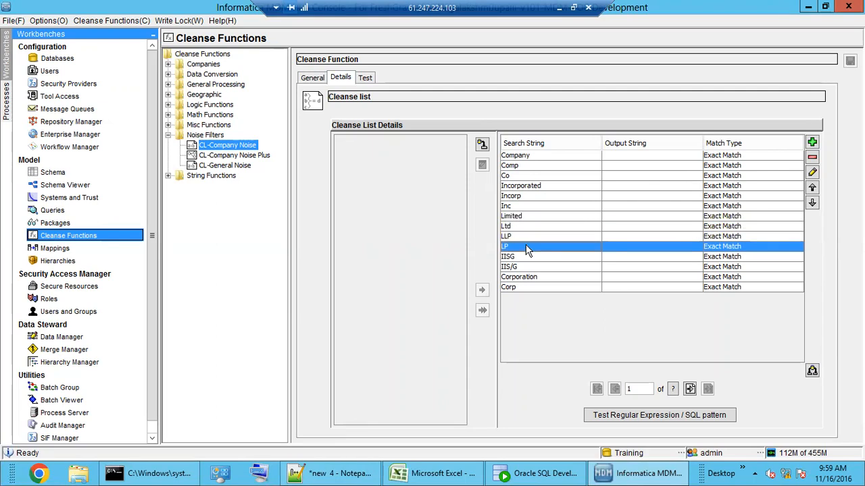
left_click(627, 157)
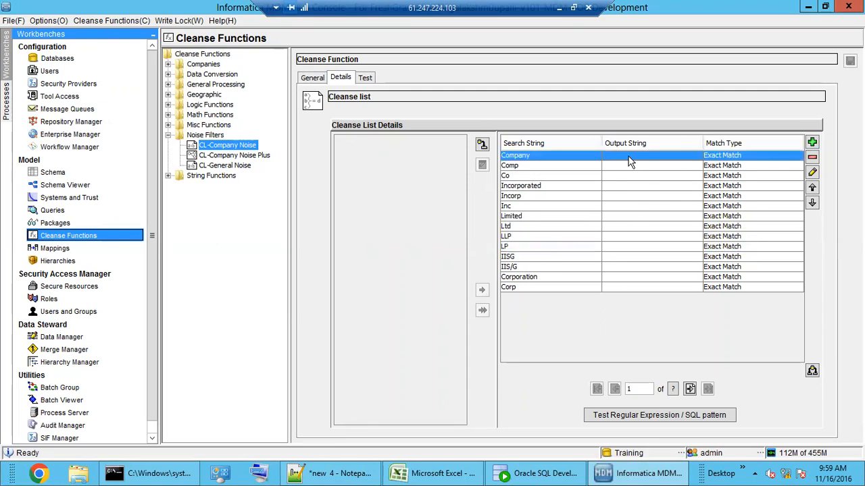
left_click(635, 288)
left_click_drag(647, 156, 649, 284)
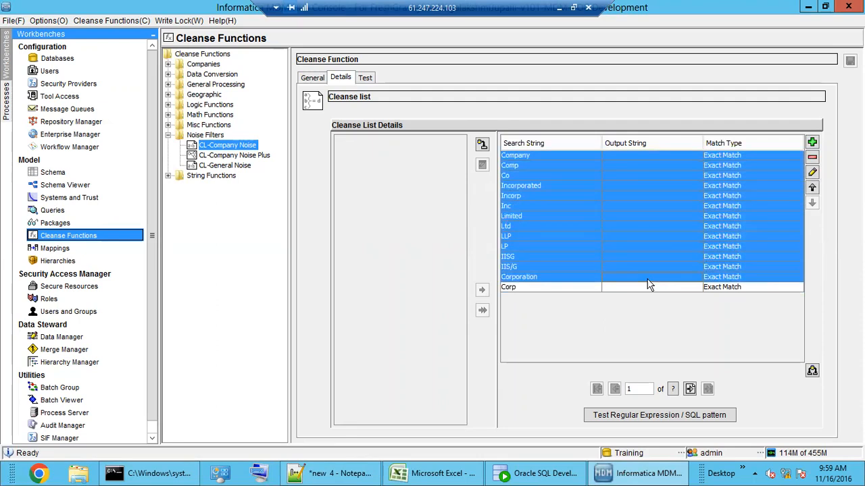
left_click(234, 156)
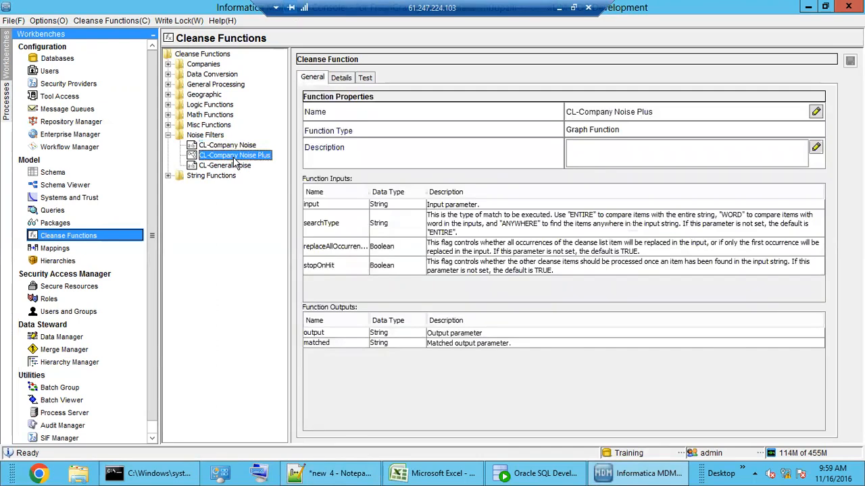
Step: View the CL-Company Noise Plus graph, then the CL-General Noise punctuation search strings
left_click(340, 78)
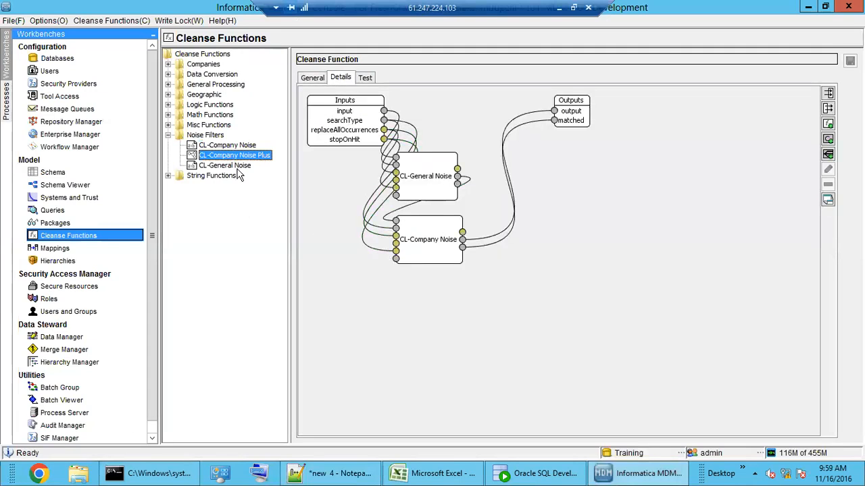
left_click(230, 166)
left_click(341, 79)
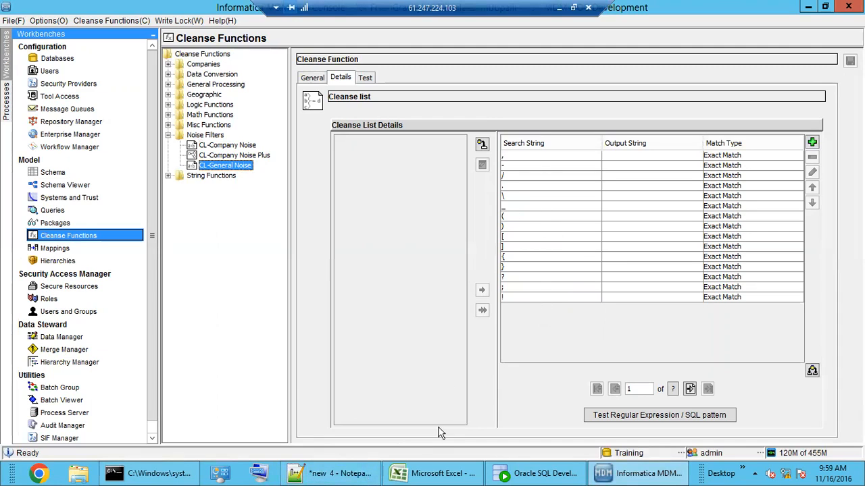
Step: Add @ as a new search string in the CL-General Noise list
left_click(521, 299)
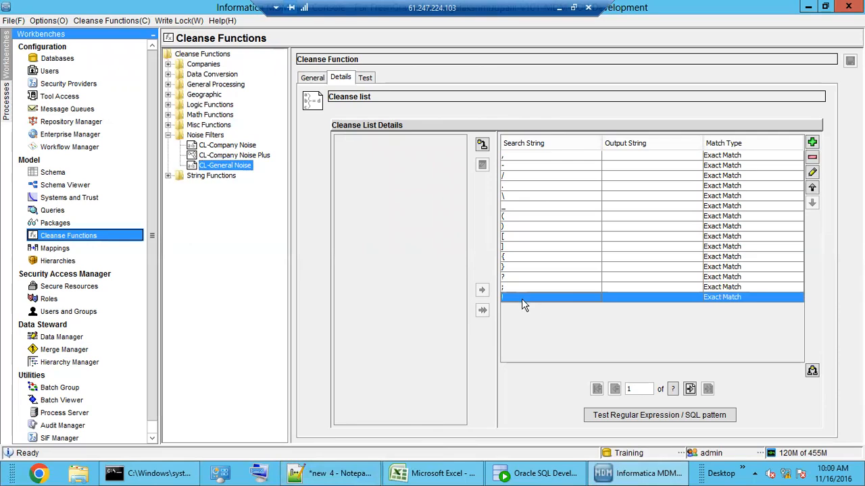
left_click(812, 142)
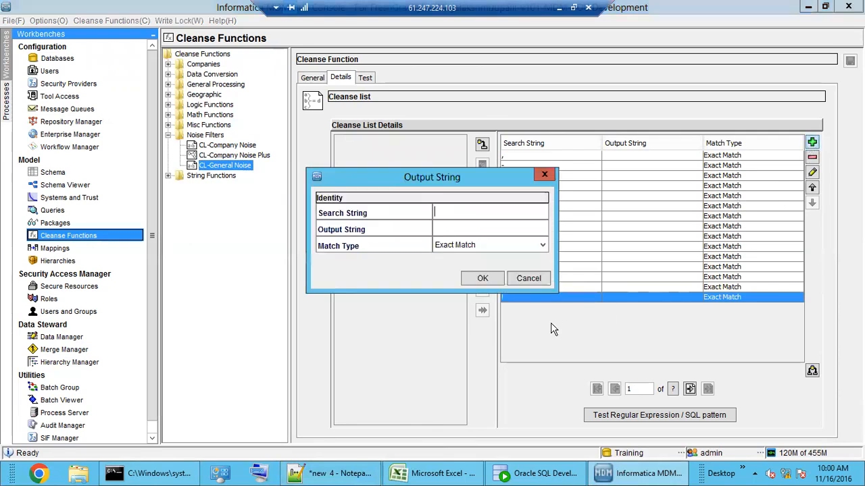
type("@")
left_click(455, 228)
left_click(480, 280)
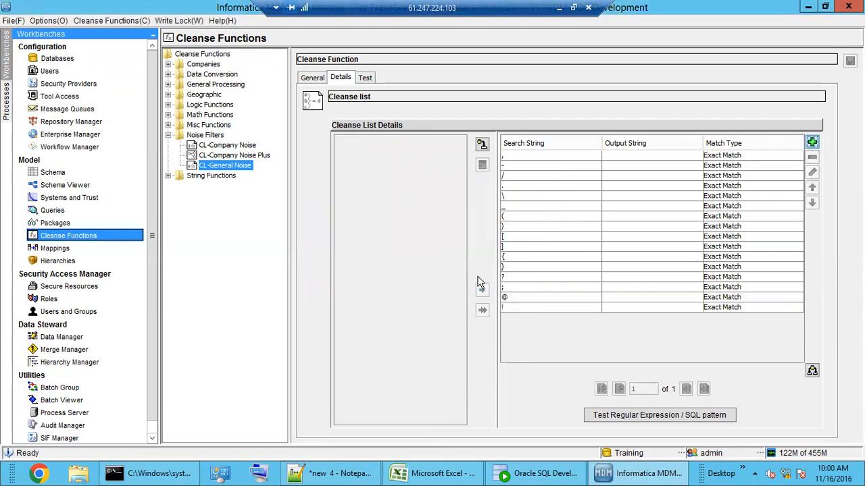
left_click(512, 297)
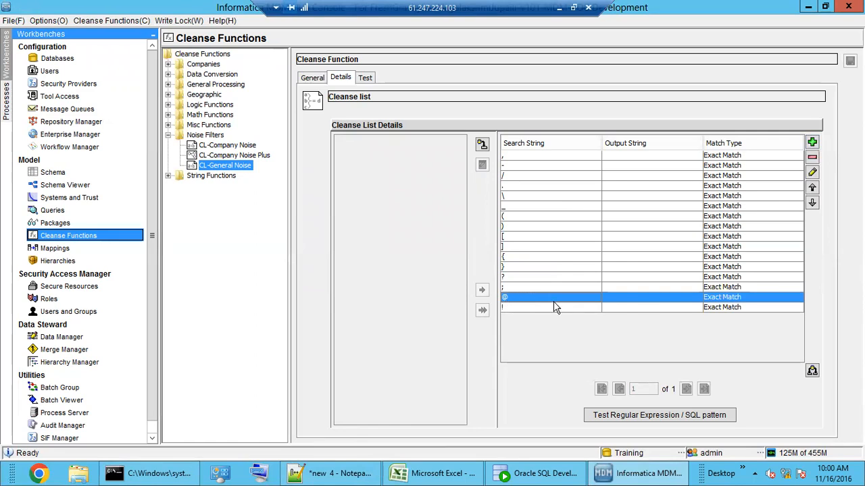
Step: Try adding '.', dismiss the duplicate match string error, and check the existing '.' entry
left_click(812, 142)
type(".")
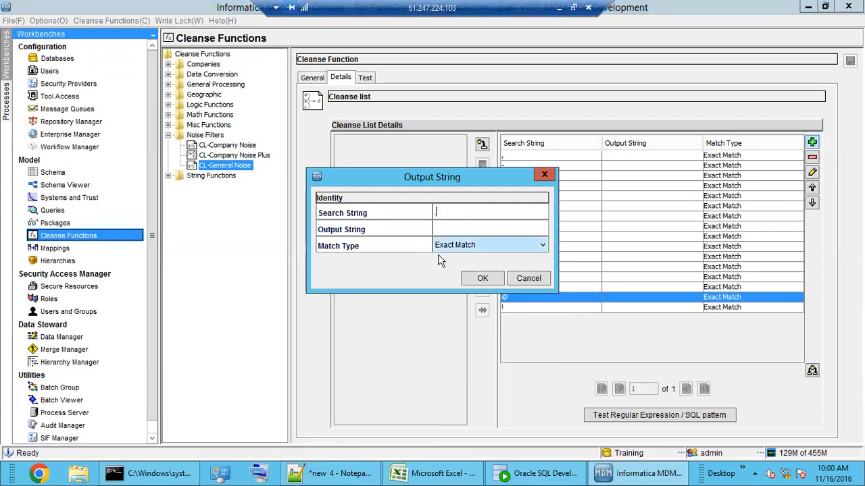
left_click(478, 279)
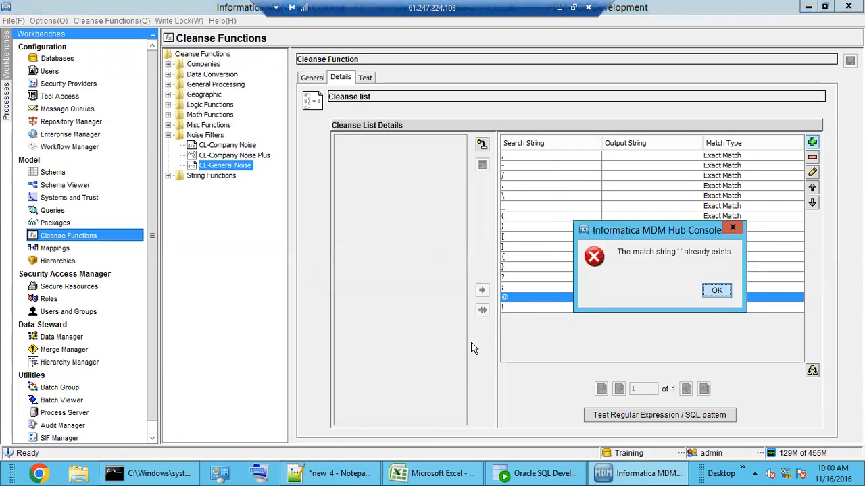
left_click(714, 290)
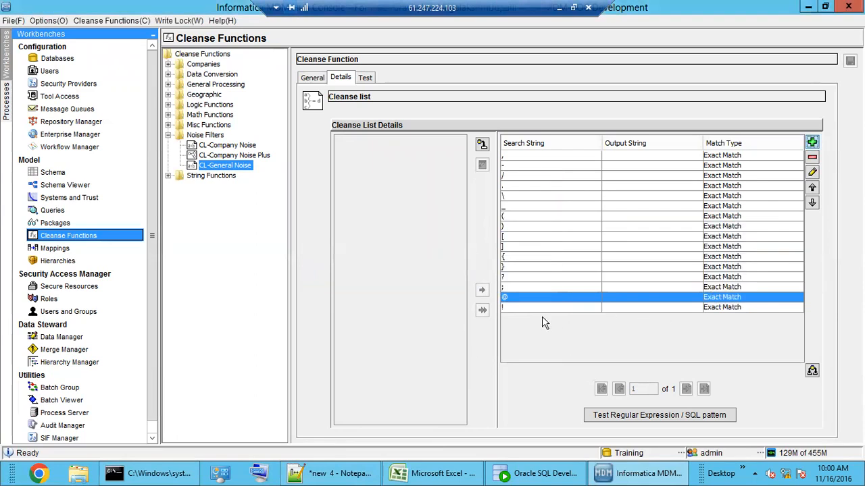
left_click(519, 186)
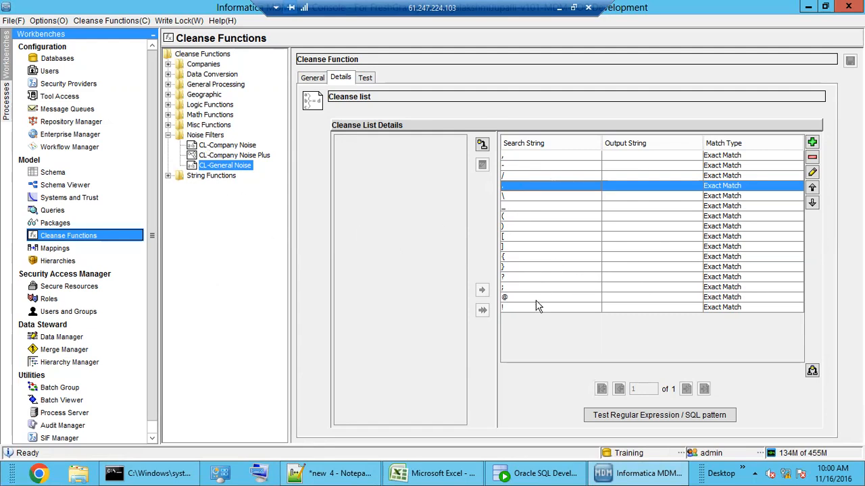
left_click(415, 476)
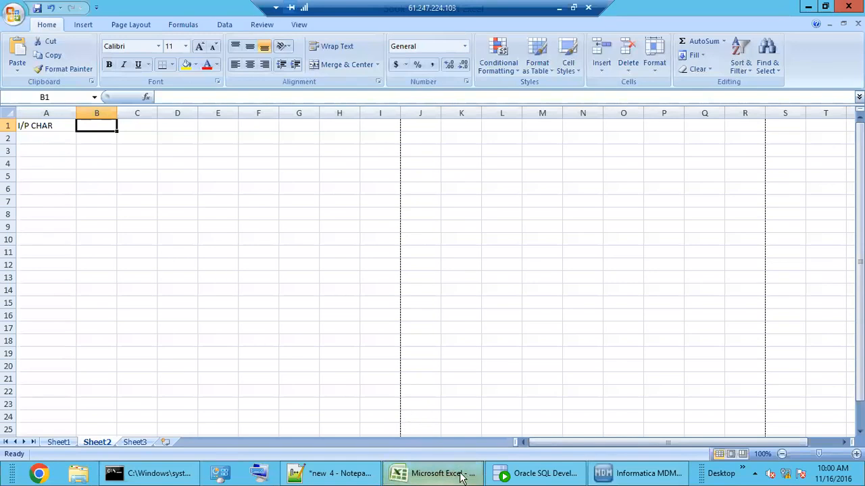
Step: Type the O/P CHAR heading into Sheet2 cell B1, checking the cleanse list in between
left_click(436, 474)
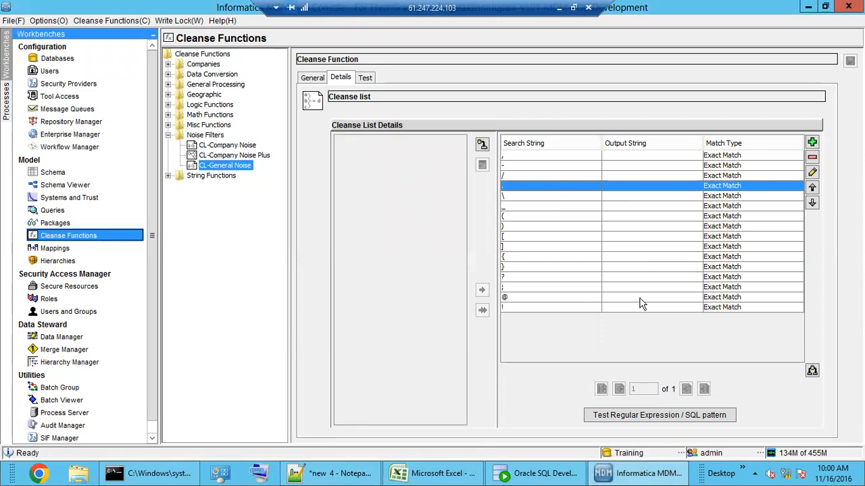
left_click(424, 474)
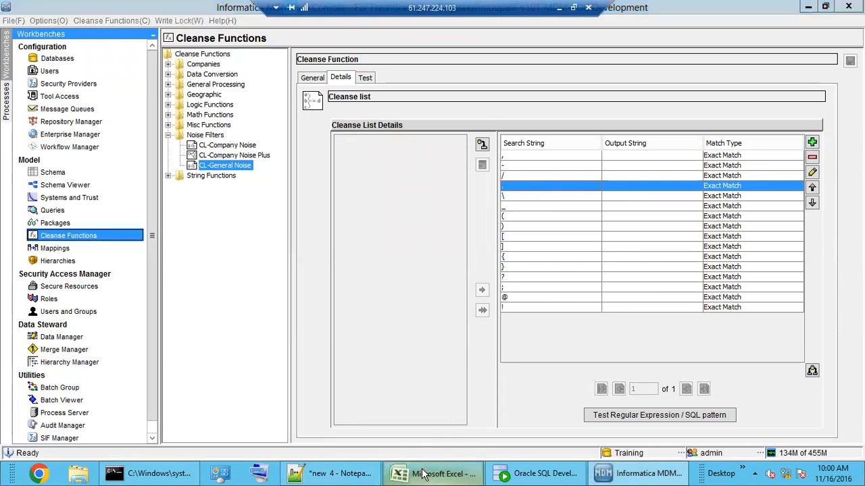
type("O")
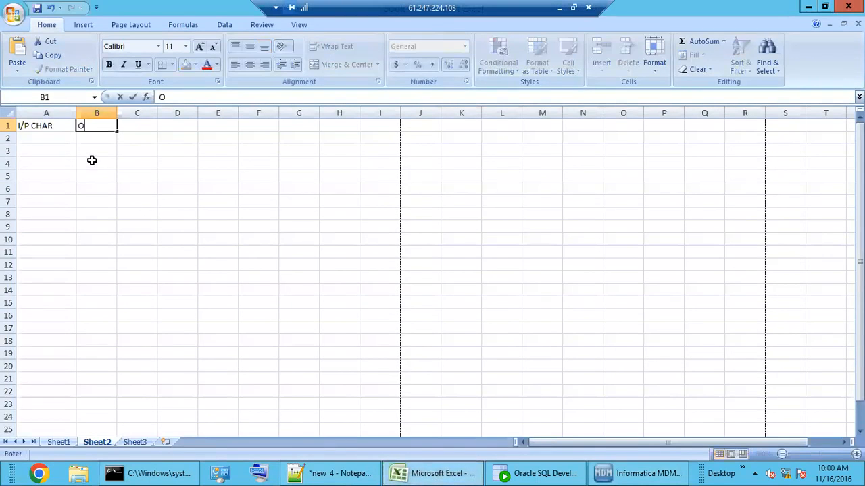
type("/P CHAR")
left_click(642, 473)
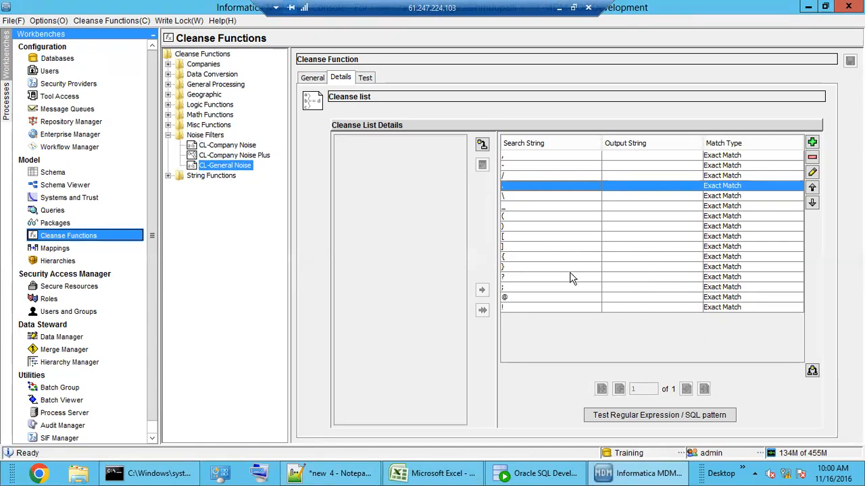
left_click(425, 475)
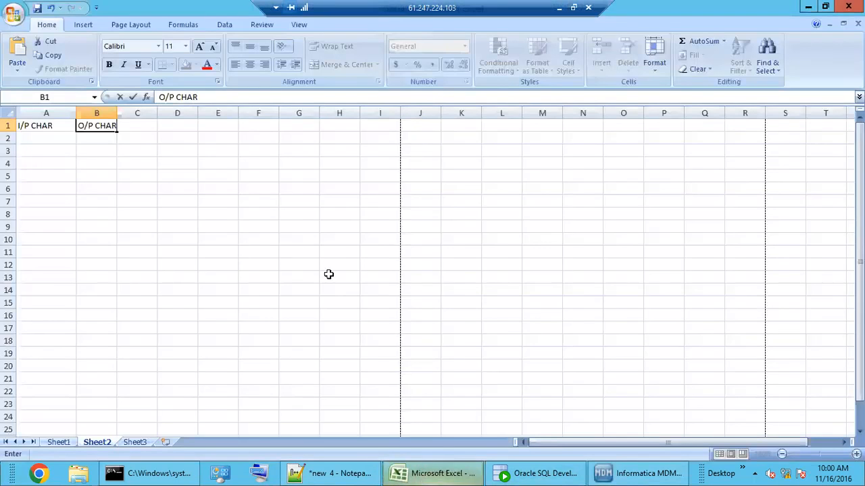
left_click(51, 143)
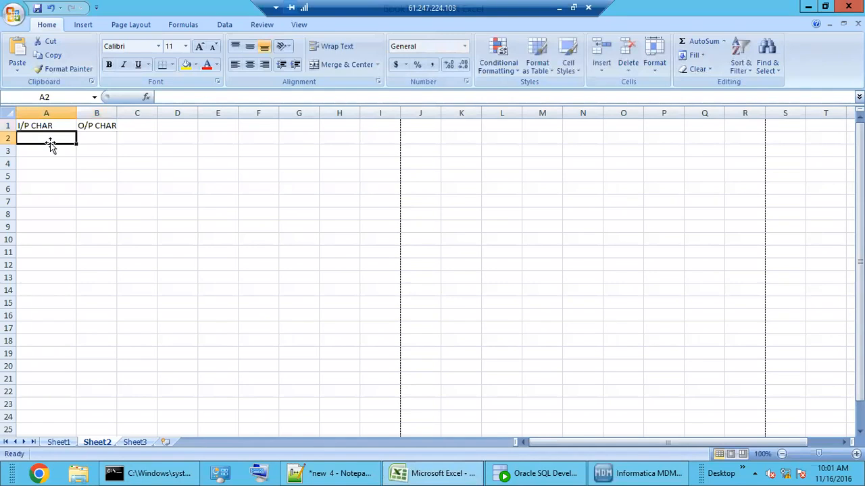
Step: Enter U.S.A., UNITED STATE and AMERICA in column A, each mapped to USA in column B
type("U.")
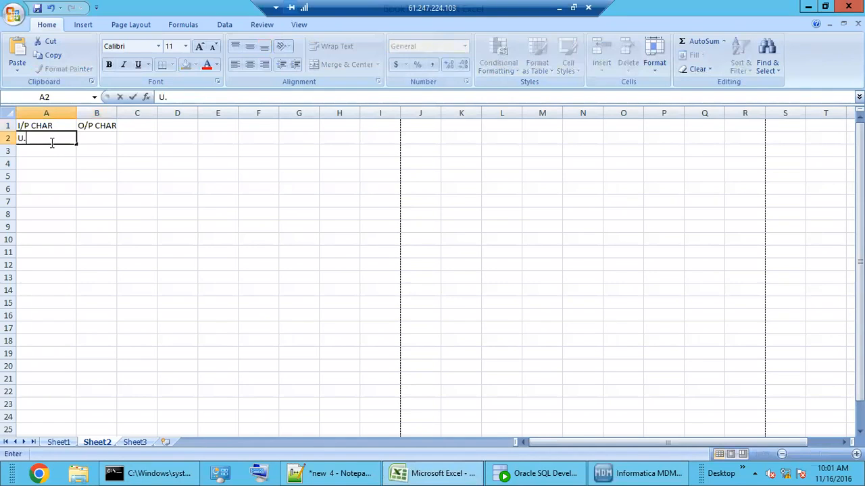
type("S.A.")
left_click(92, 139)
left_click_drag(117, 112, 131, 113)
left_click_drag(104, 139, 102, 138)
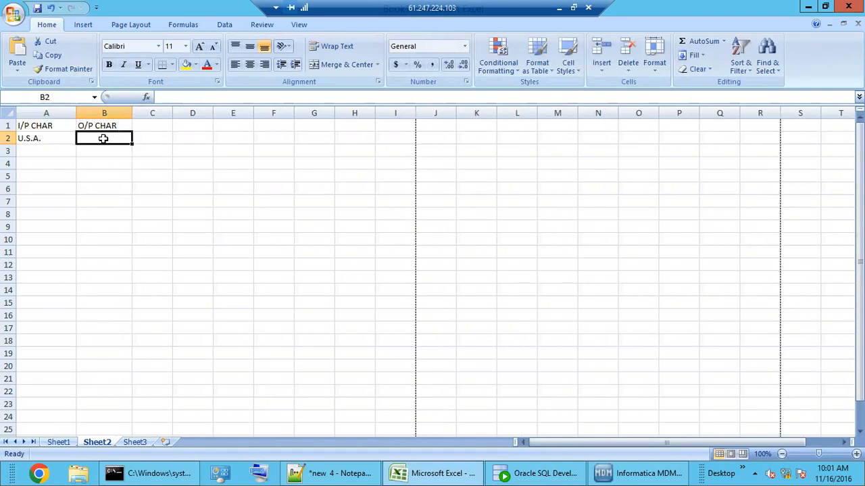
type("USA")
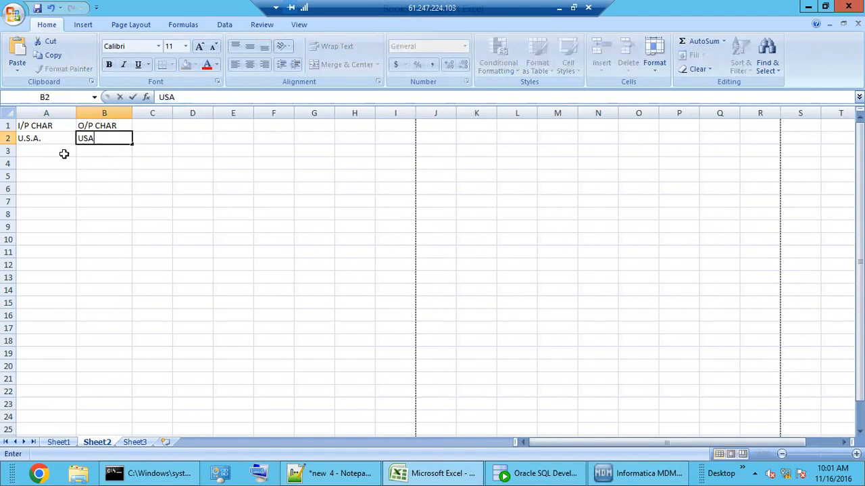
left_click(52, 154)
type("UNI")
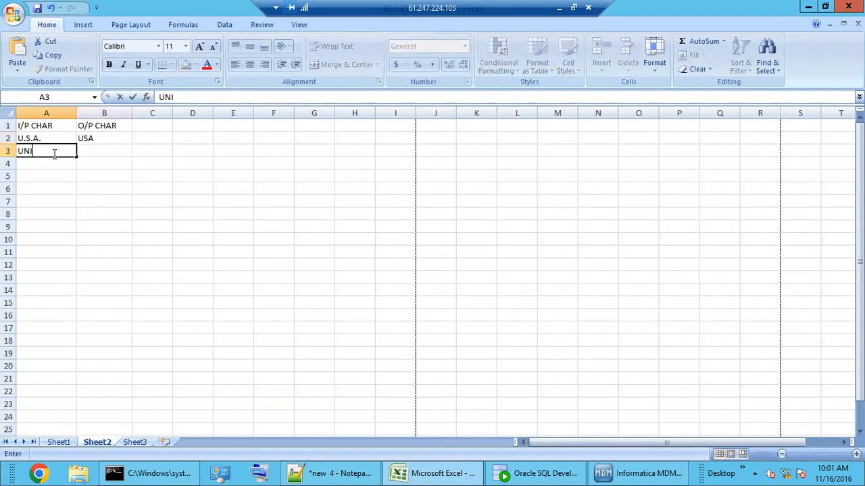
type("TED STATE")
left_click(95, 150)
type("USA")
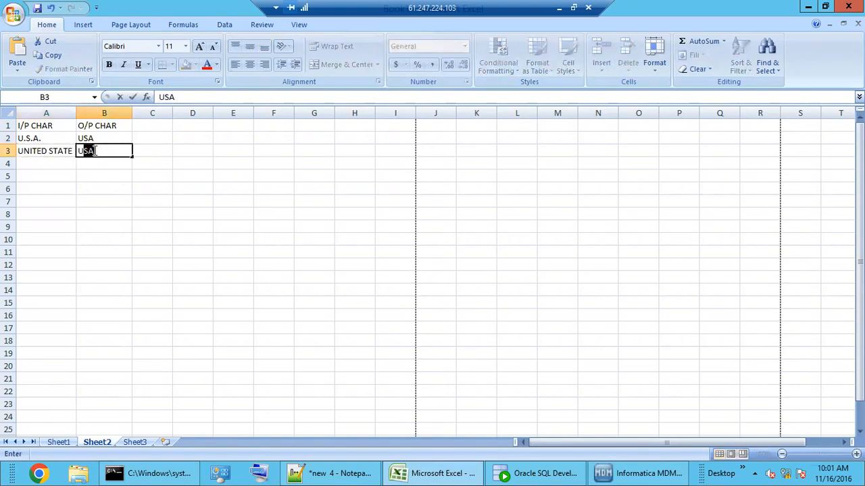
left_click(50, 166)
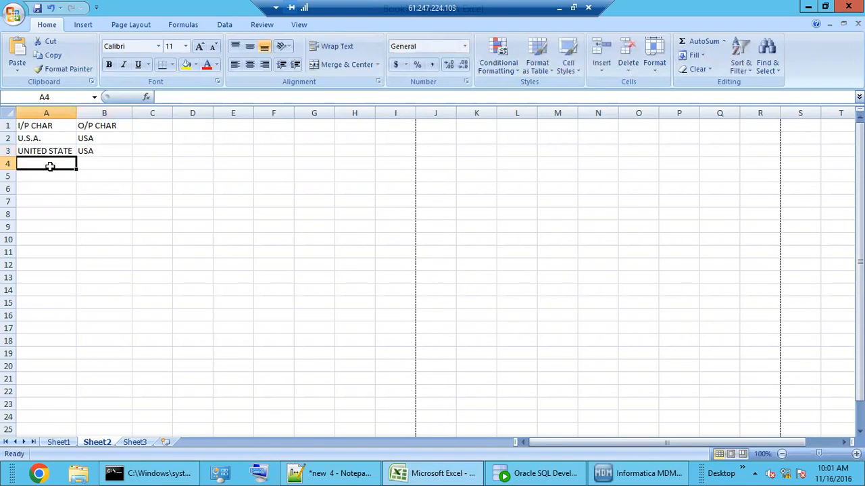
type("AMERICA")
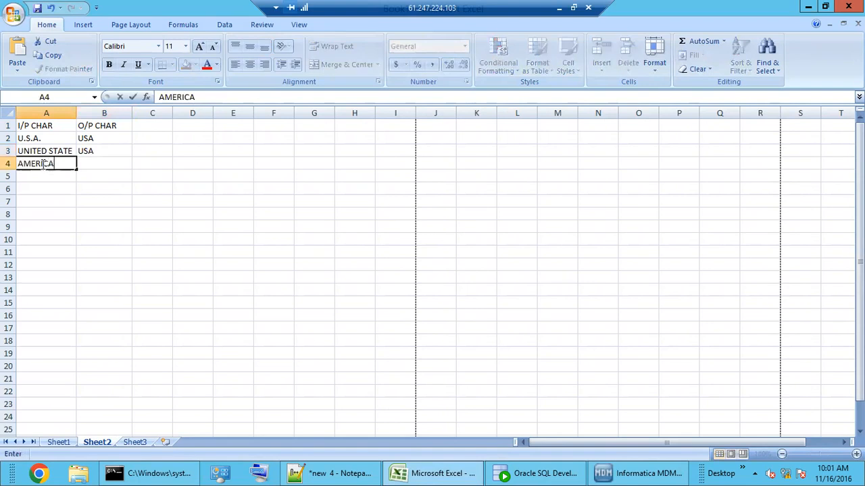
left_click(88, 164)
type("USA")
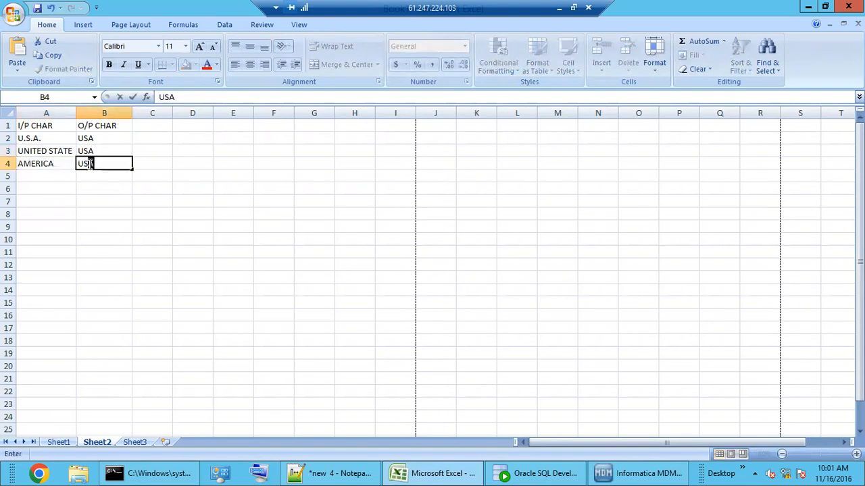
Step: Fill the A1:B1 heading cells yellow and widen column A to fit UNITED STATE
left_click_drag(49, 127, 139, 100)
left_click(186, 65)
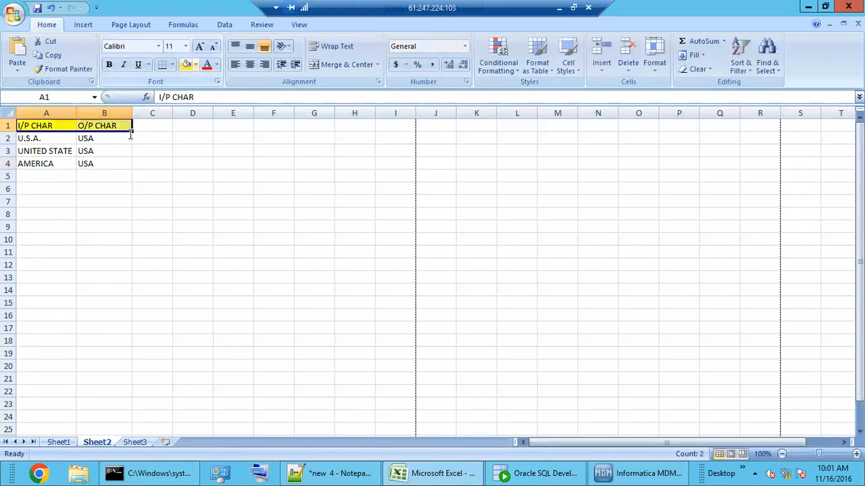
left_click(102, 214)
left_click(56, 138)
left_click(55, 150)
left_click(58, 164)
left_click_drag(75, 116, 84, 115)
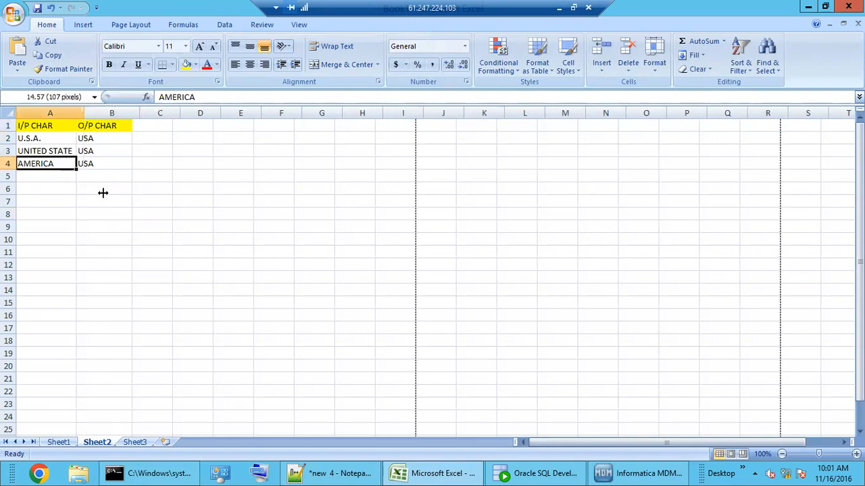
left_click(102, 190)
Step: Select and review the three input values U.S.A., UNITED STATE and AMERICA in A2:A4
left_click_drag(53, 140, 54, 162)
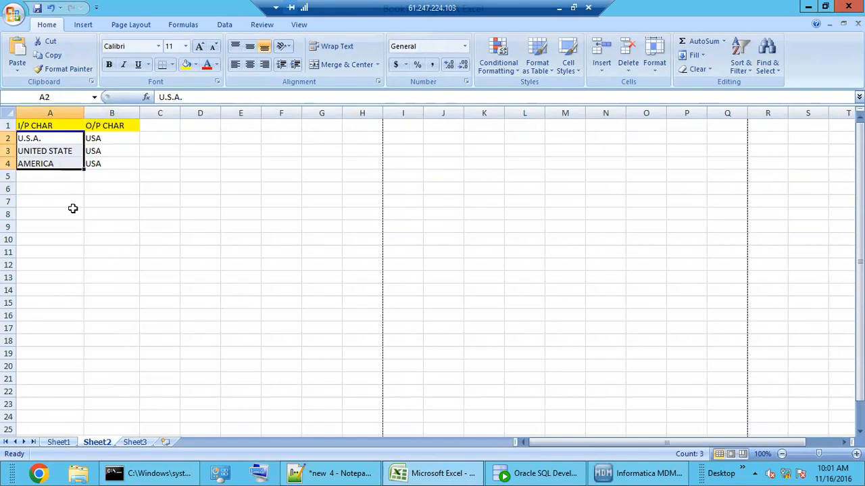
left_click(57, 153)
left_click(76, 139)
left_click(70, 151)
left_click(58, 164)
left_click(43, 140)
left_click_drag(49, 164, 50, 159)
left_click(50, 141)
left_click(50, 153)
left_click(49, 163)
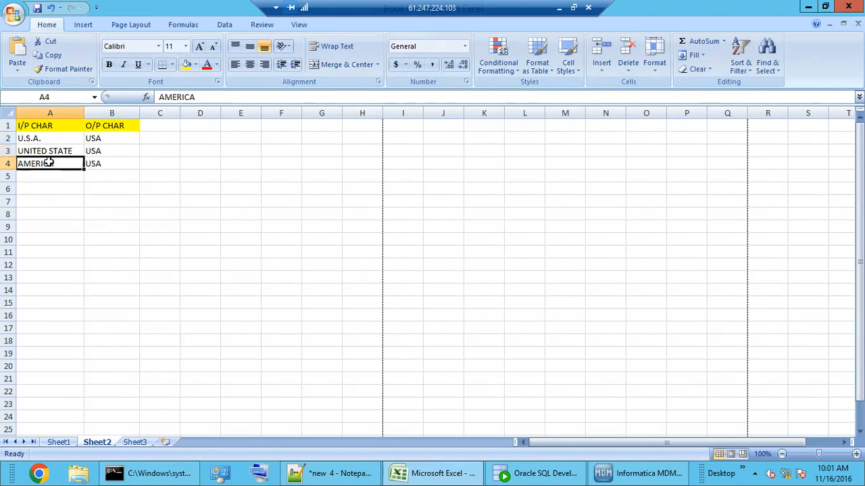
left_click(48, 198)
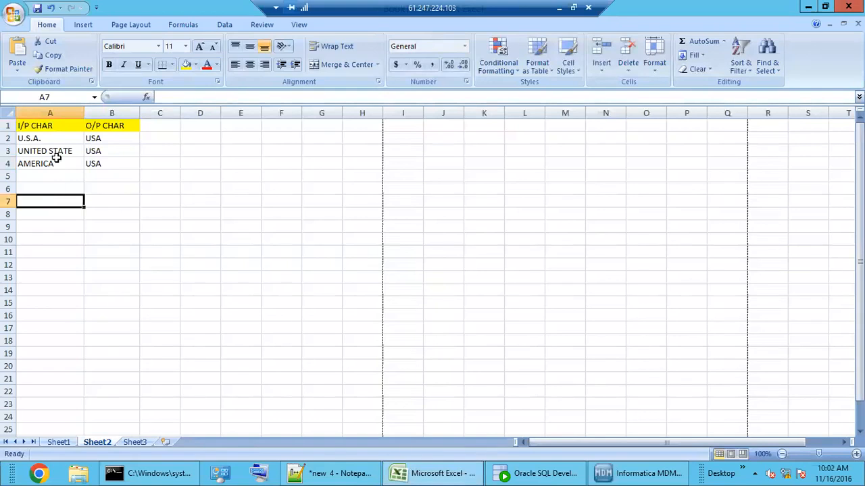
left_click_drag(55, 140, 57, 167)
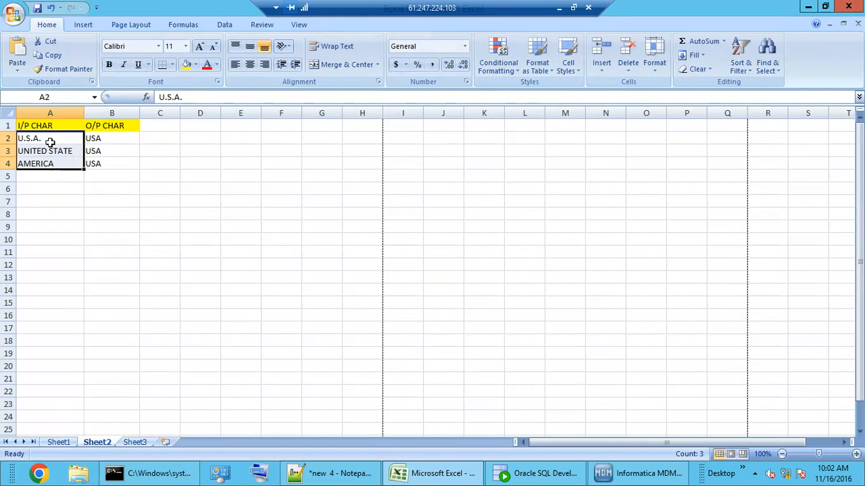
Step: Compare each input value in column A with its USA output in column B
left_click(50, 141)
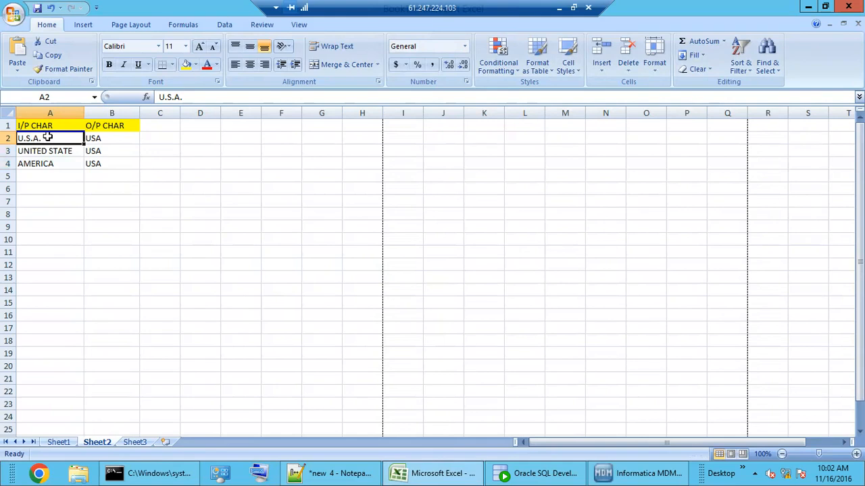
left_click(93, 139)
left_click(67, 149)
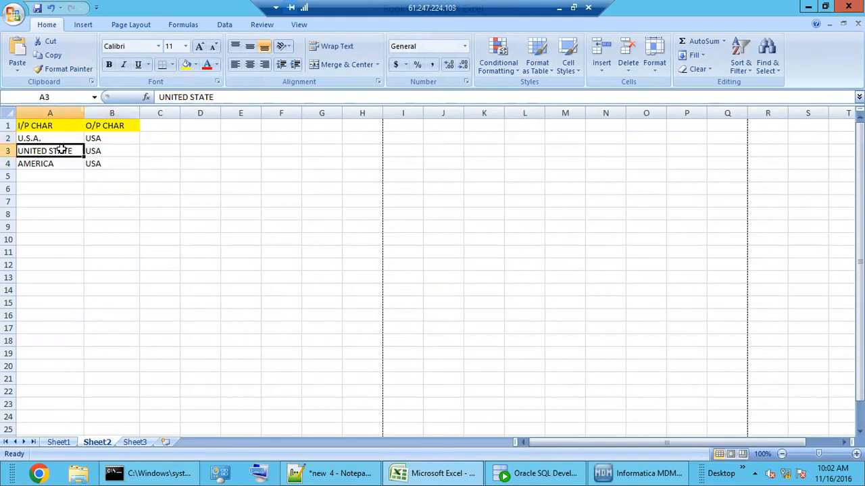
left_click(96, 151)
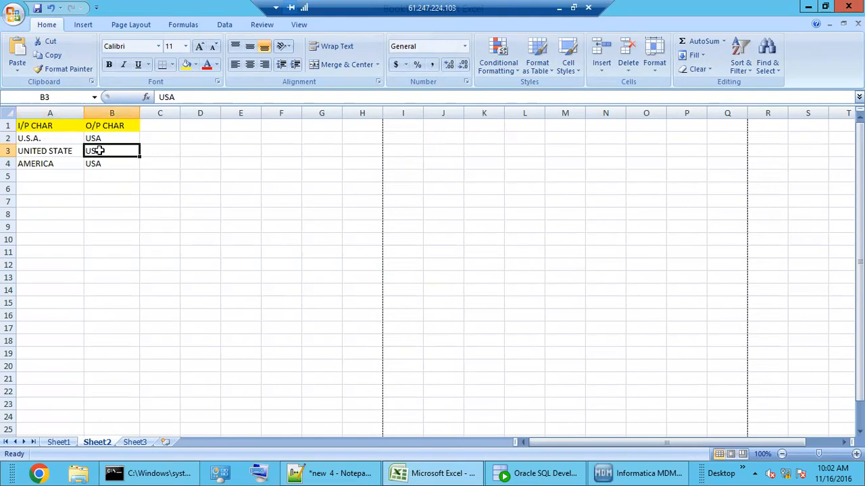
left_click(54, 167)
left_click(52, 141)
left_click_drag(49, 140, 51, 165)
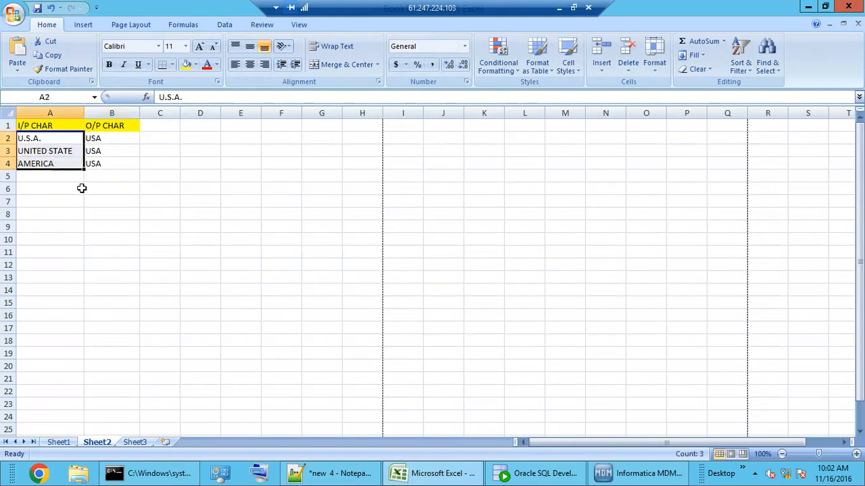
left_click(101, 164)
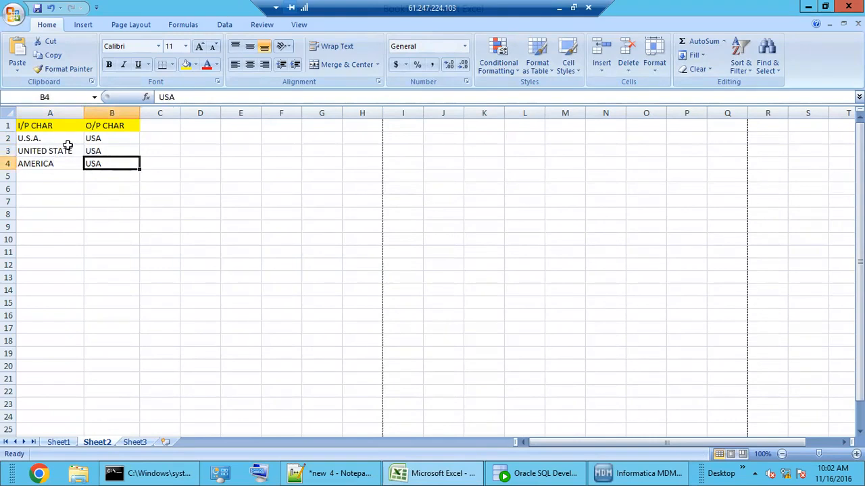
left_click_drag(58, 136, 56, 162)
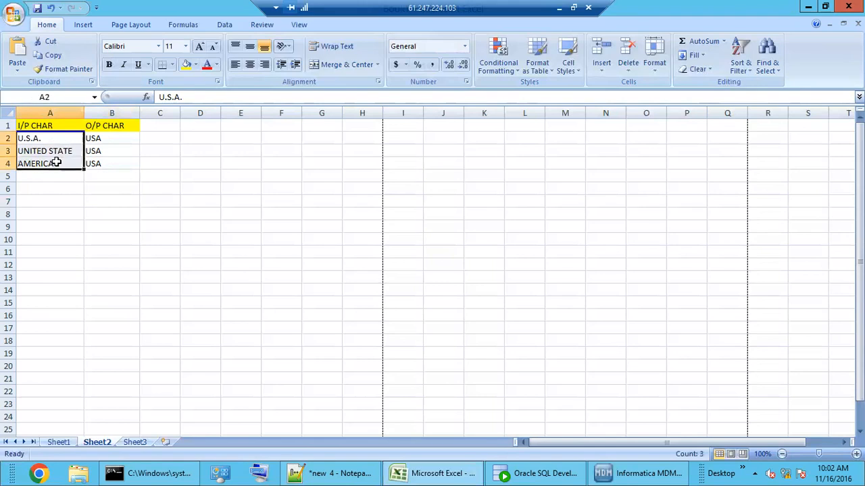
Step: Check each input–output pair once more, select A2:A4, and return to MDM Hub Console
left_click(38, 138)
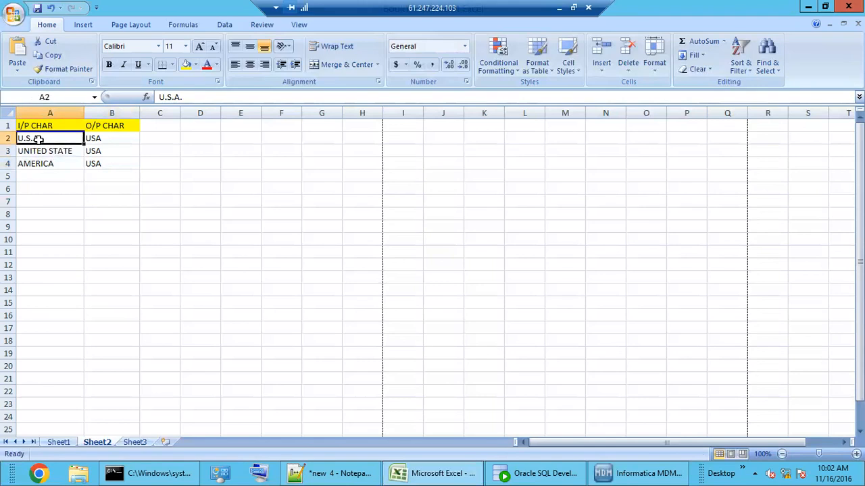
left_click(109, 138)
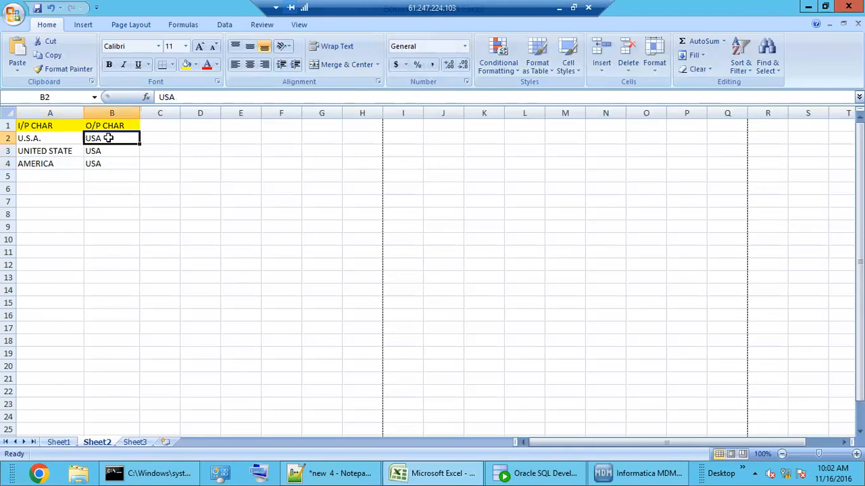
left_click(53, 151)
left_click(111, 150)
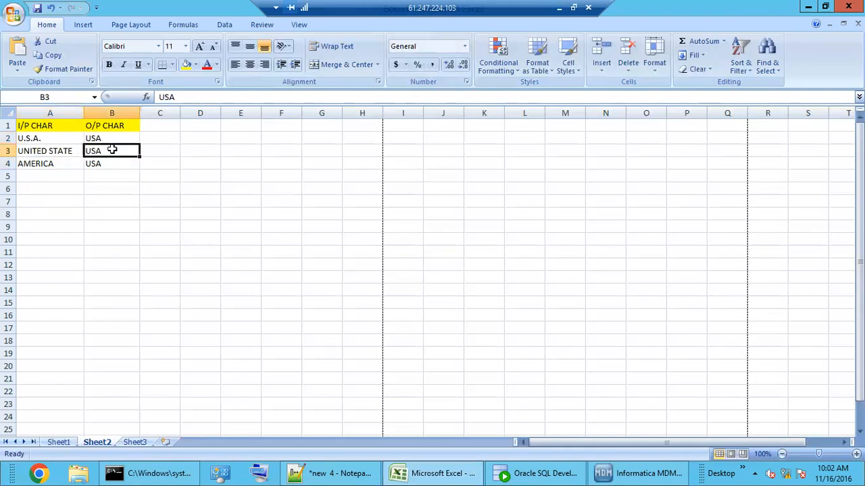
left_click(68, 163)
left_click(93, 162)
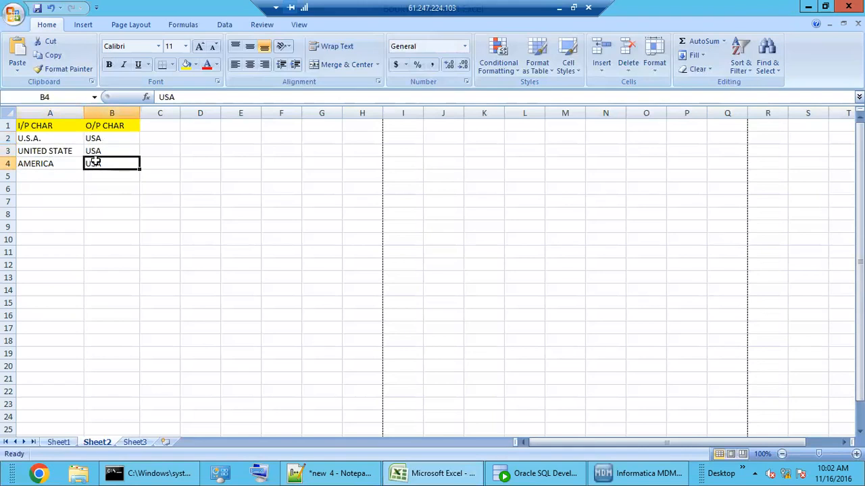
left_click_drag(40, 138, 39, 164)
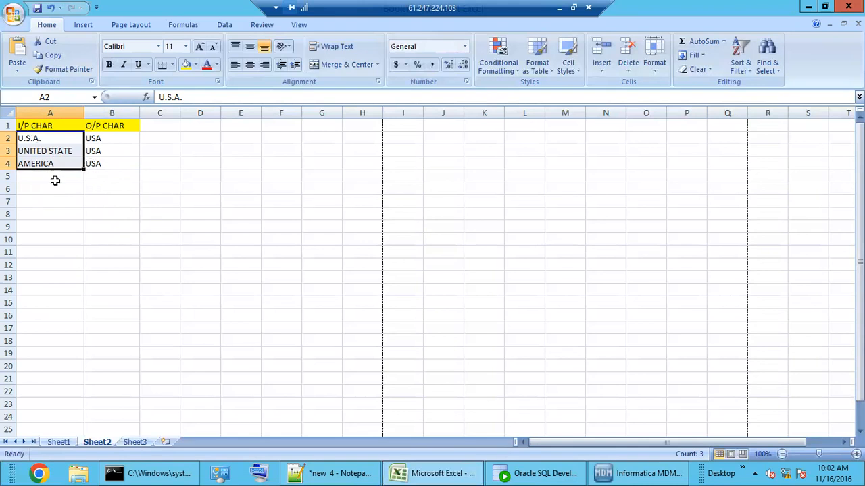
left_click(615, 476)
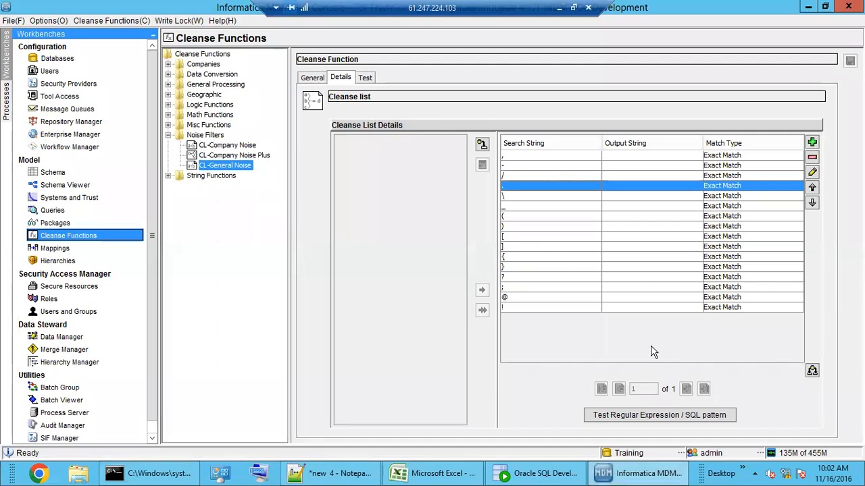
Step: Step through the CL-General Noise punctuation entries, then open the M_EDW_CUST mapping diagram
left_click(558, 257)
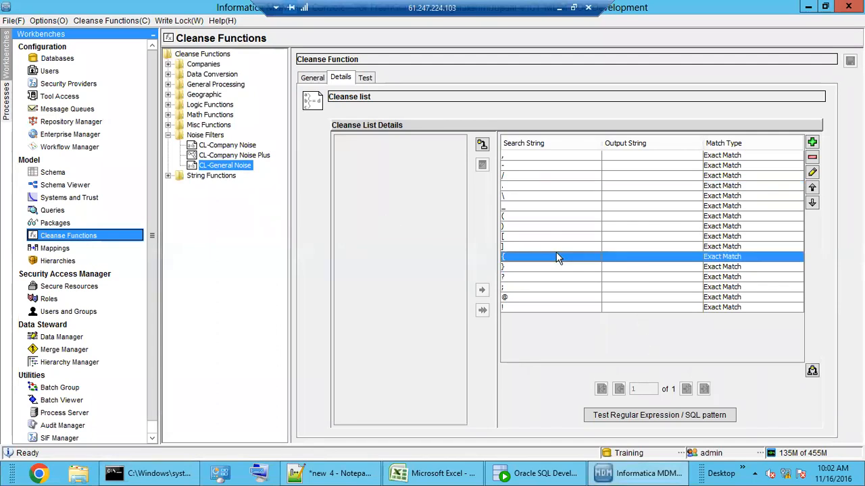
left_click(541, 227)
left_click(526, 169)
left_click(527, 196)
left_click(530, 236)
left_click(532, 256)
left_click(534, 307)
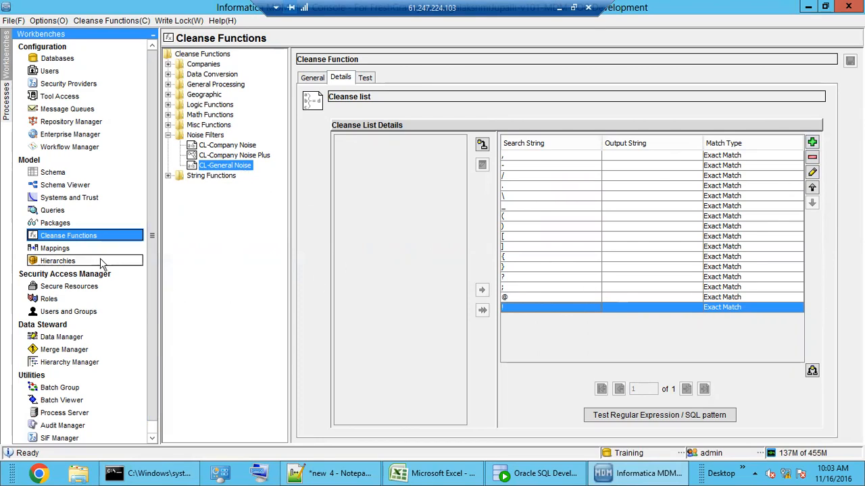
left_click(66, 248)
left_click_drag(498, 312, 512, 288)
Step: Add the Noise Filters > CL-General Noise function and place it right of Read Database
left_click(825, 107)
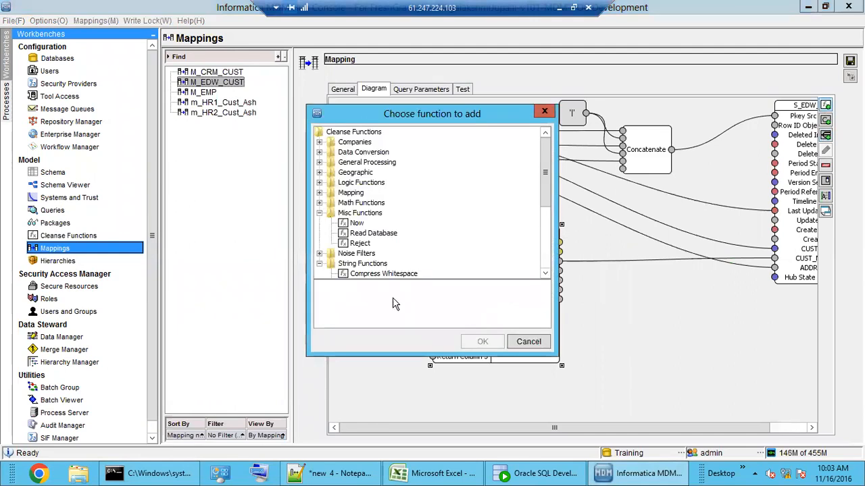
left_click(355, 217)
double_click(354, 215)
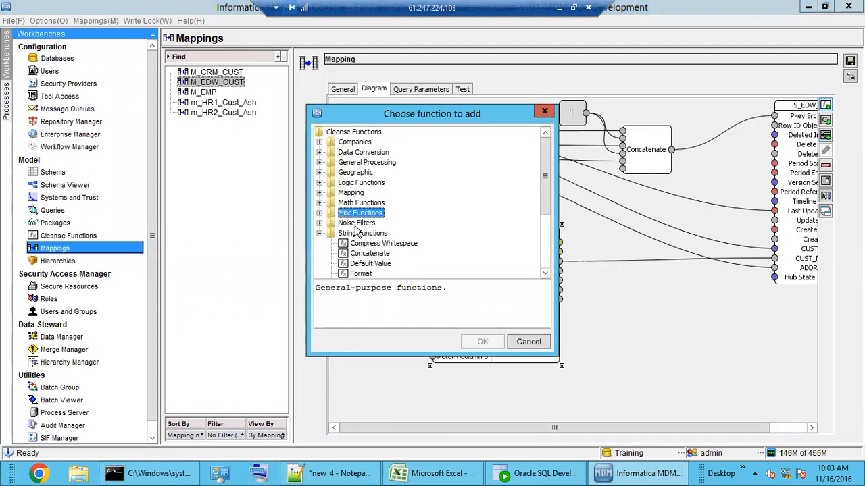
double_click(356, 224)
left_click(369, 254)
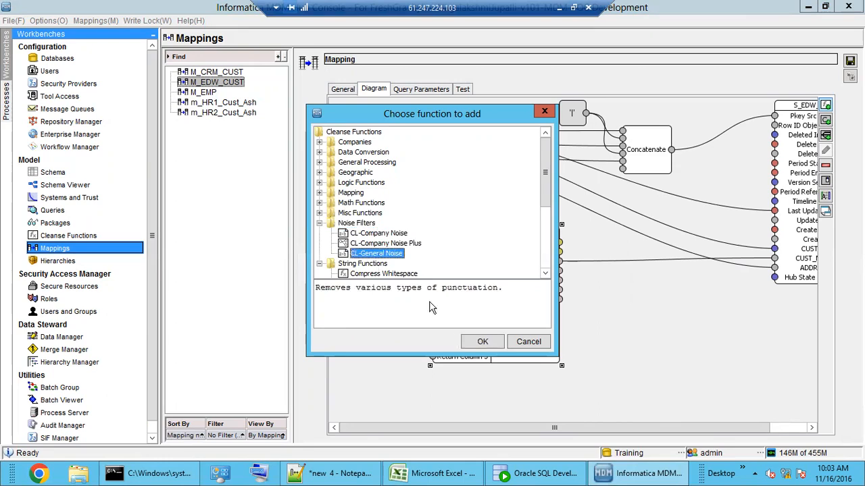
left_click(481, 342)
left_click_drag(388, 167, 638, 341)
left_click_drag(519, 331, 494, 368)
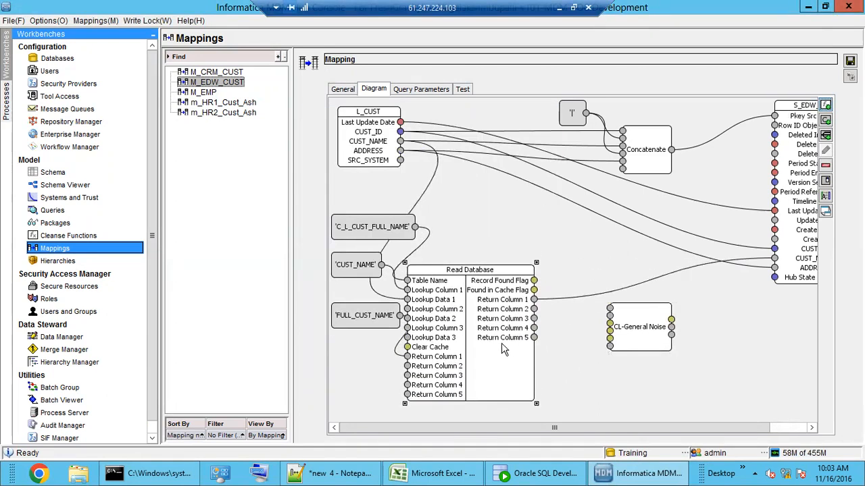
Step: Replace the direct Return Column 1 link, wiring CL-General Noise's output to CUST_NAME
left_click(568, 302)
key("Delete")
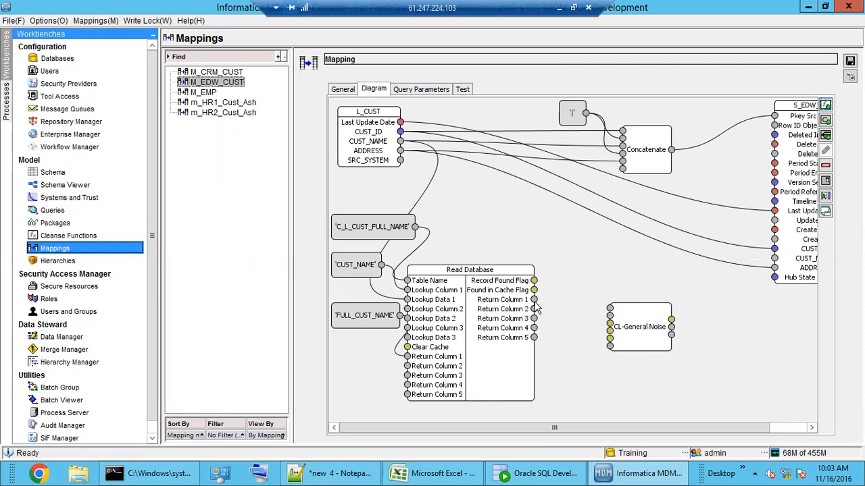
left_click_drag(533, 300, 609, 315)
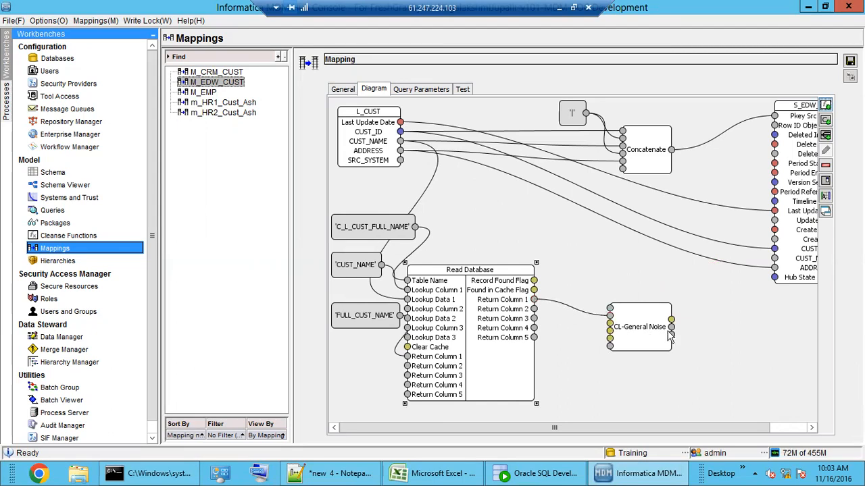
left_click_drag(673, 321, 774, 258)
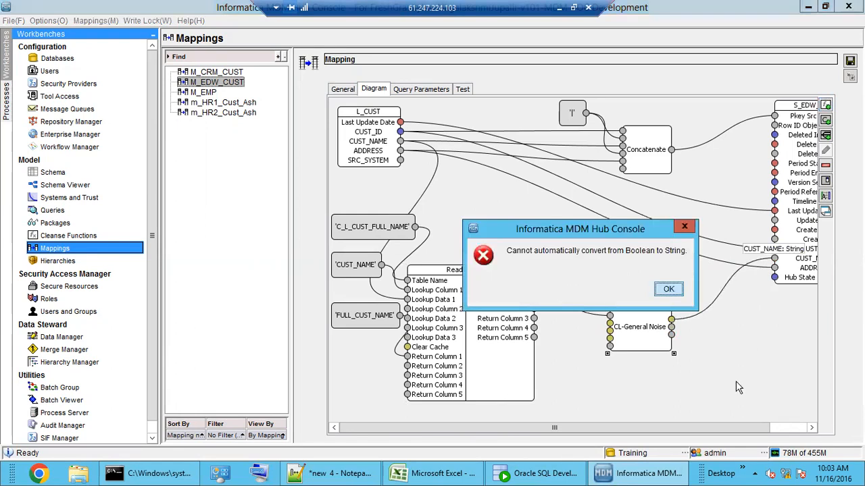
left_click(669, 289)
left_click_drag(682, 429, 717, 430)
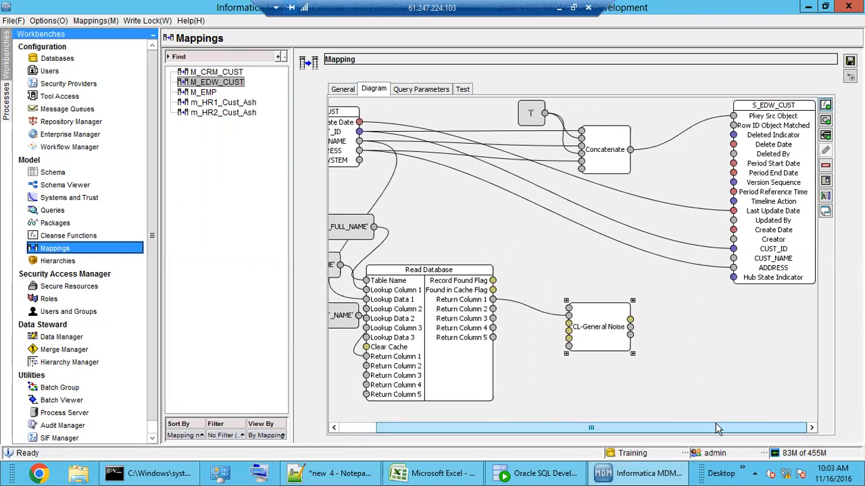
mouse_move(620, 335)
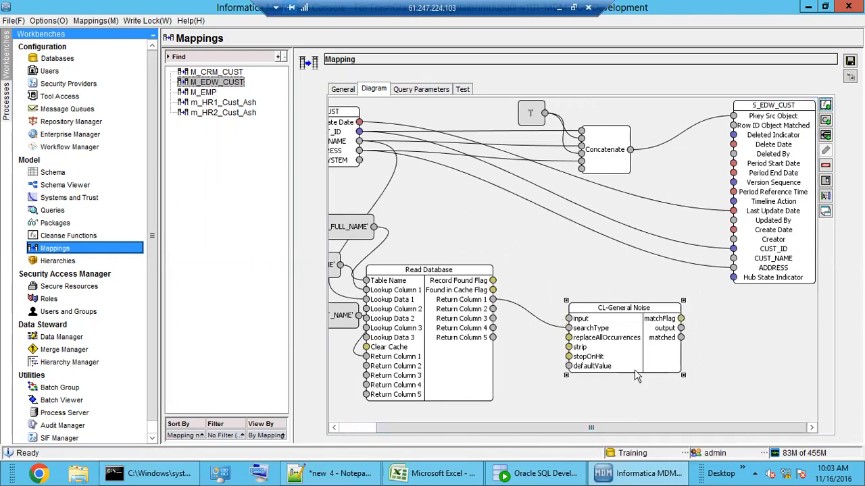
left_click_drag(683, 330, 733, 263)
Step: Reconnect Return Column 1 to the cleanse input instead of searchType and save the mapping
left_click(551, 326)
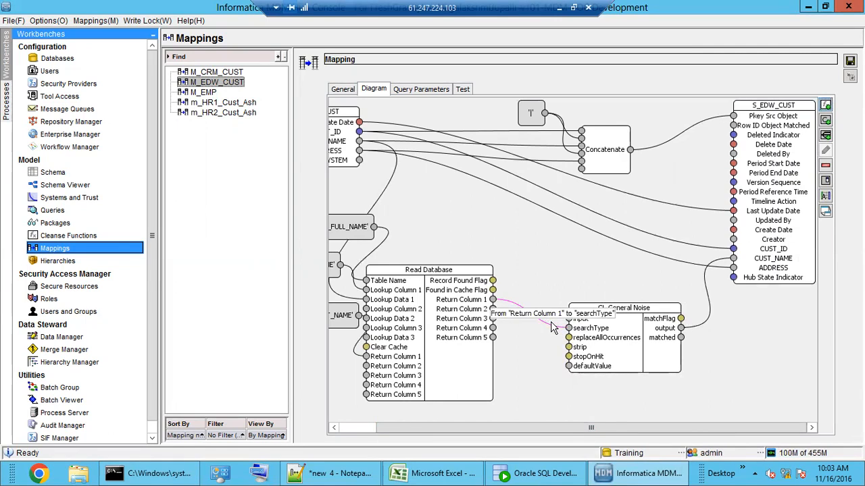
key("Delete")
left_click_drag(493, 300, 571, 322)
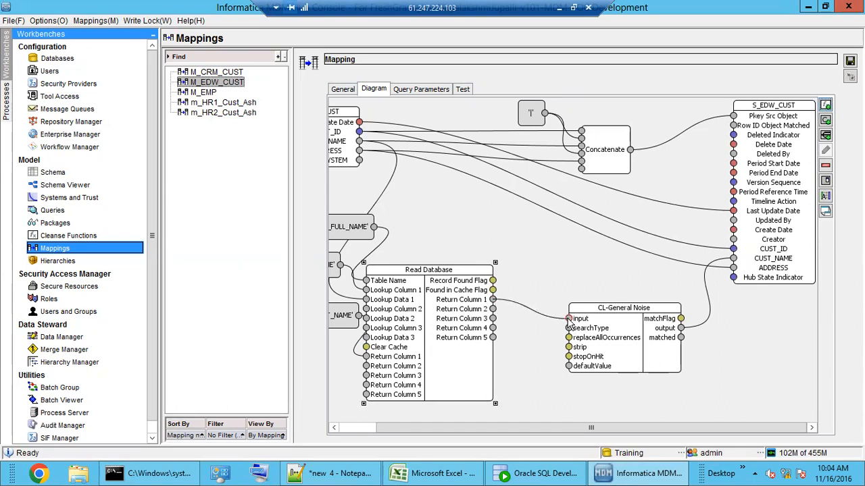
left_click(546, 402)
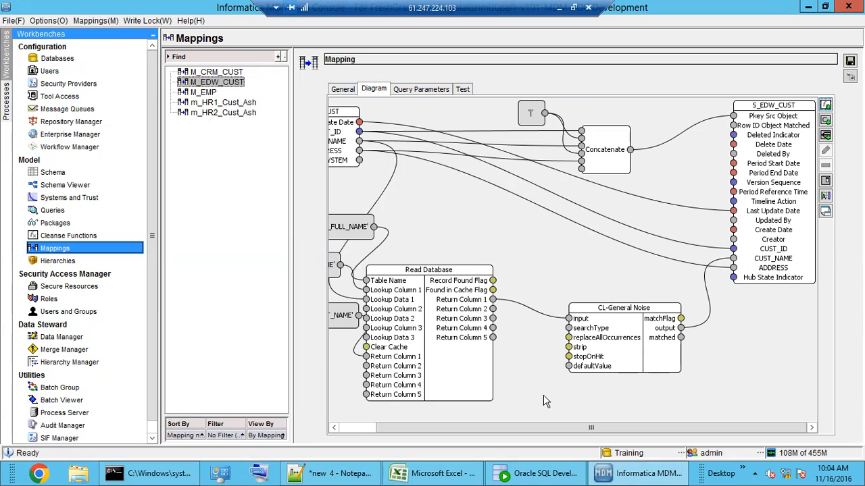
left_click(850, 61)
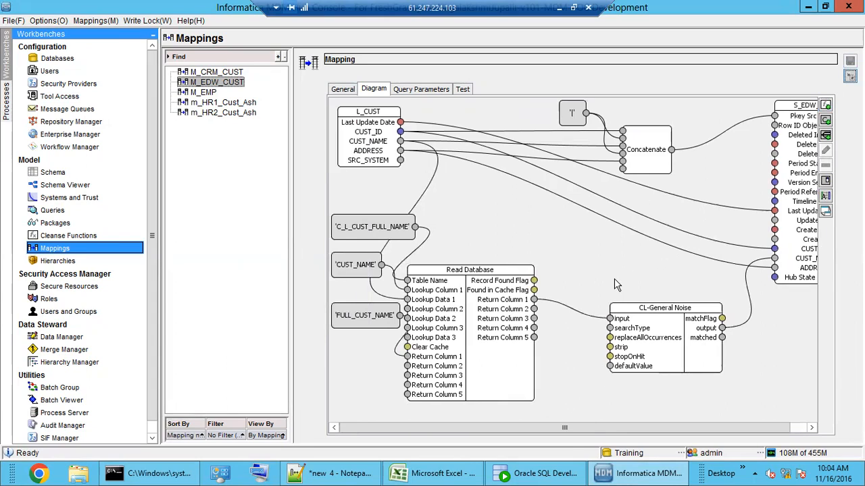
left_click(548, 464)
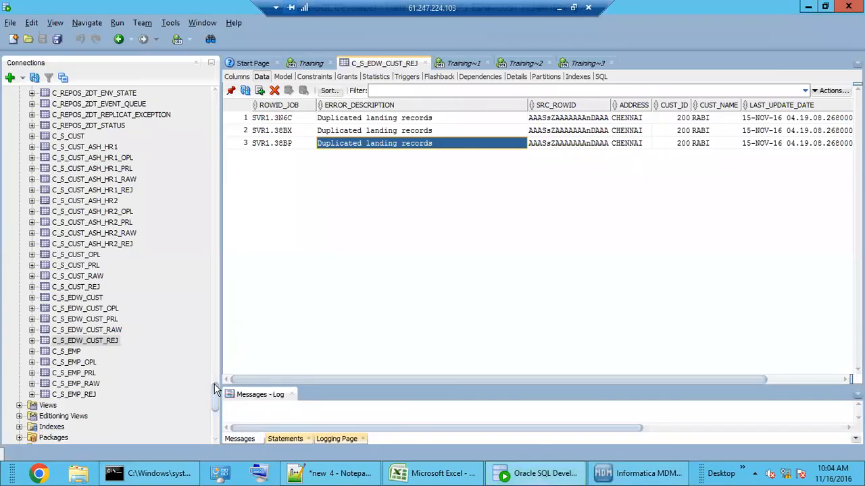
Step: Open the C_L_CUST_FULL_NAME table's data under Training > Tables
left_click_drag(215, 397, 205, 111)
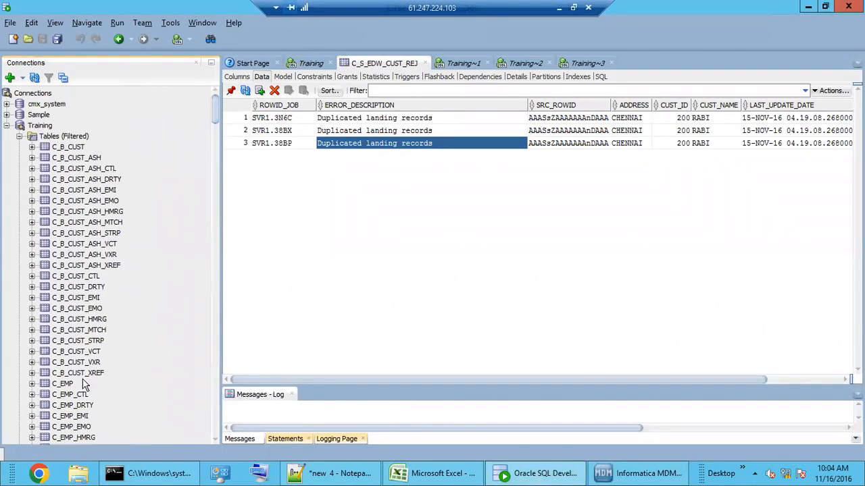
scroll(82, 380, "down", 2)
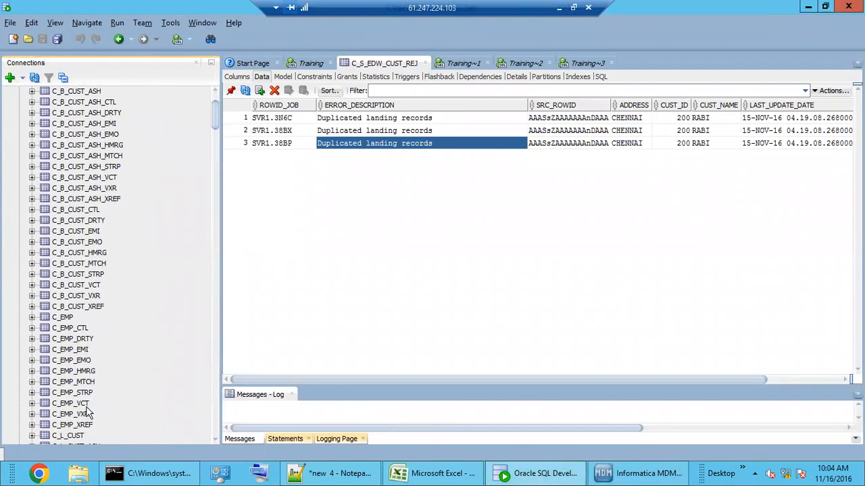
scroll(89, 415, "up", 1)
scroll(88, 411, "up", 1)
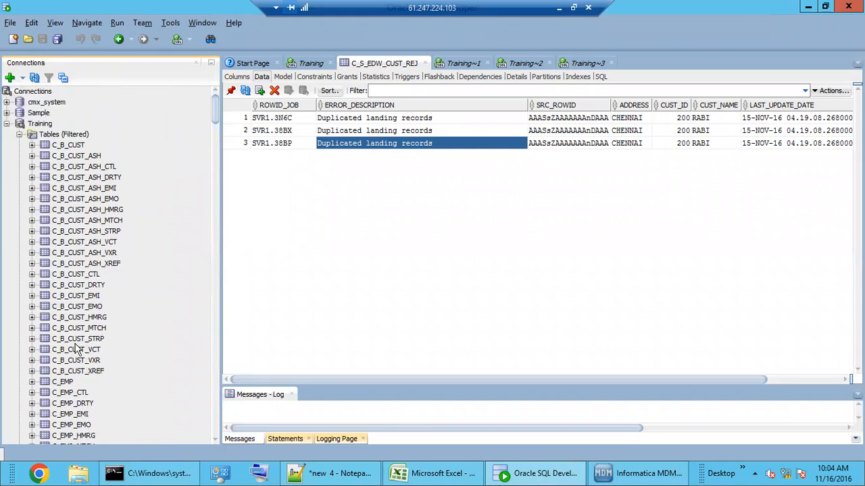
scroll(72, 380, "down", 3)
scroll(70, 380, "down", 4)
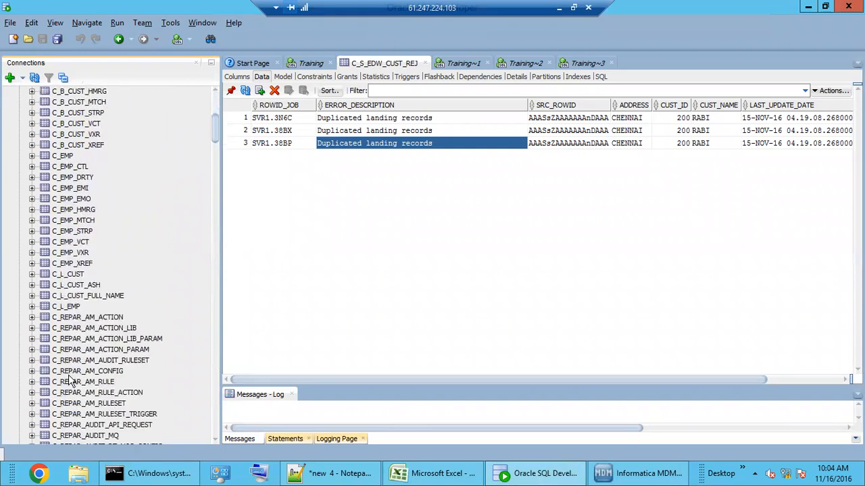
left_click(75, 300)
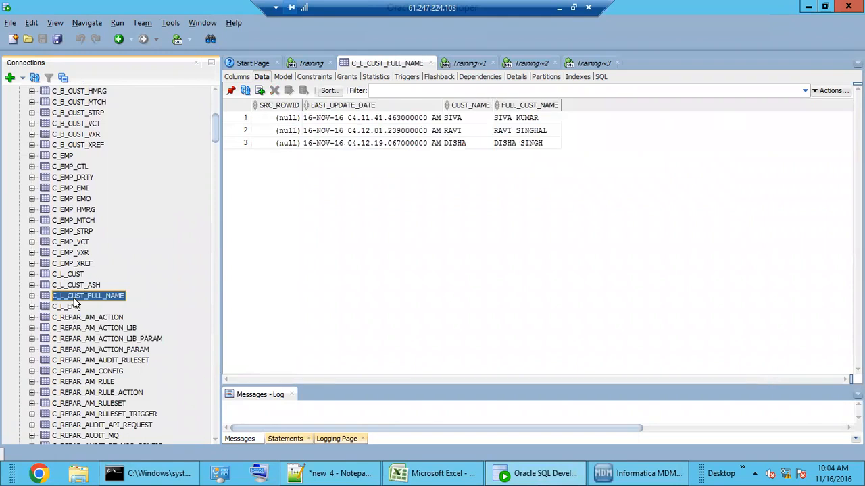
left_click(540, 126)
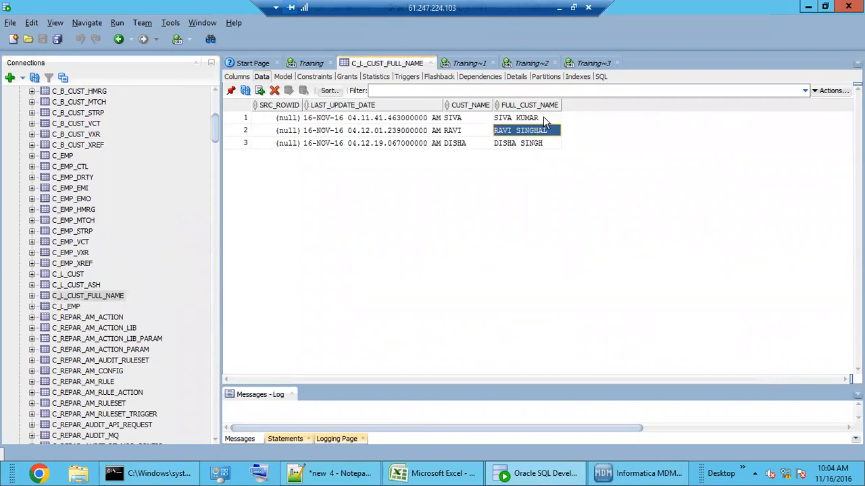
Step: Select the noisy sample name on line 1 of the Notepad++ notes
left_click(341, 475)
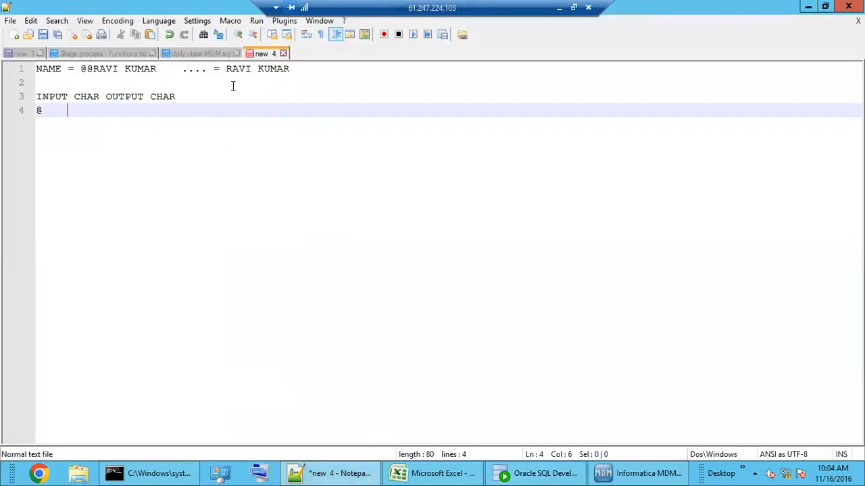
left_click_drag(210, 69, 75, 73)
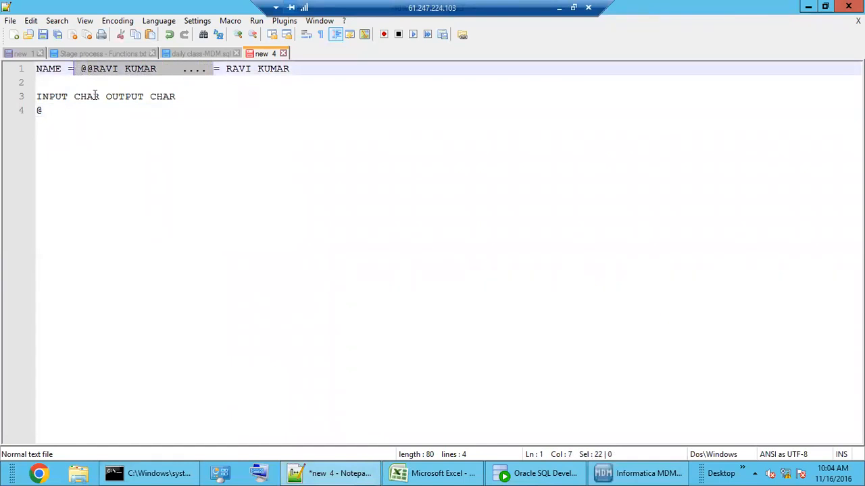
left_click(327, 477)
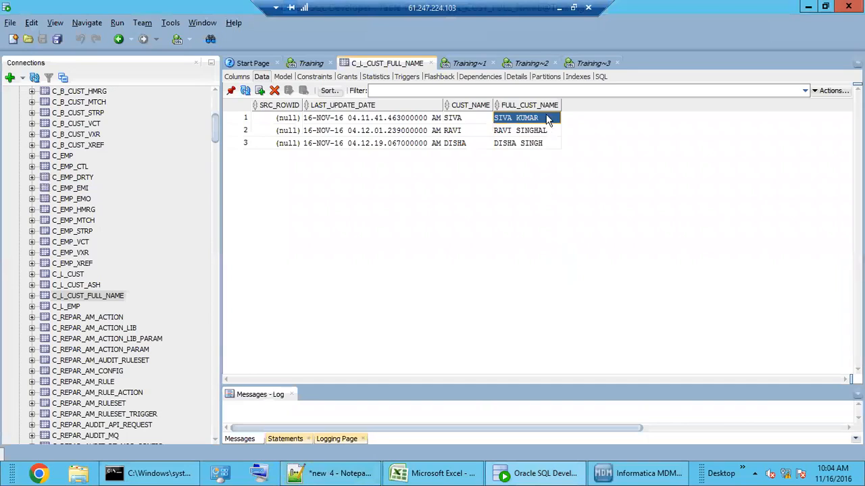
double_click(547, 117)
left_click(553, 118)
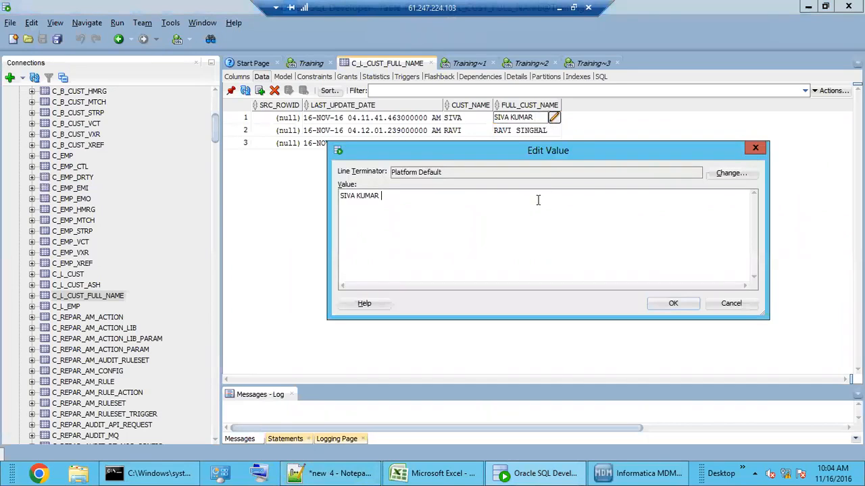
key("ctrl+a")
key("ctrl+v")
left_click(671, 303)
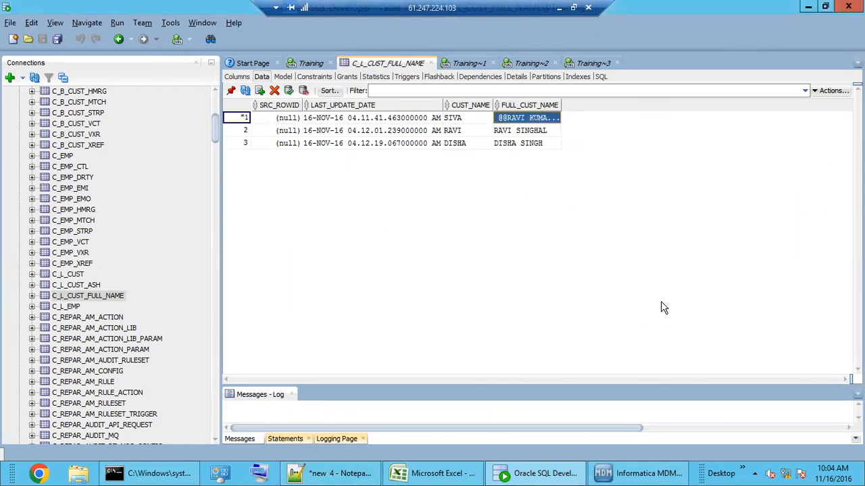
left_click(533, 130)
left_click(554, 130)
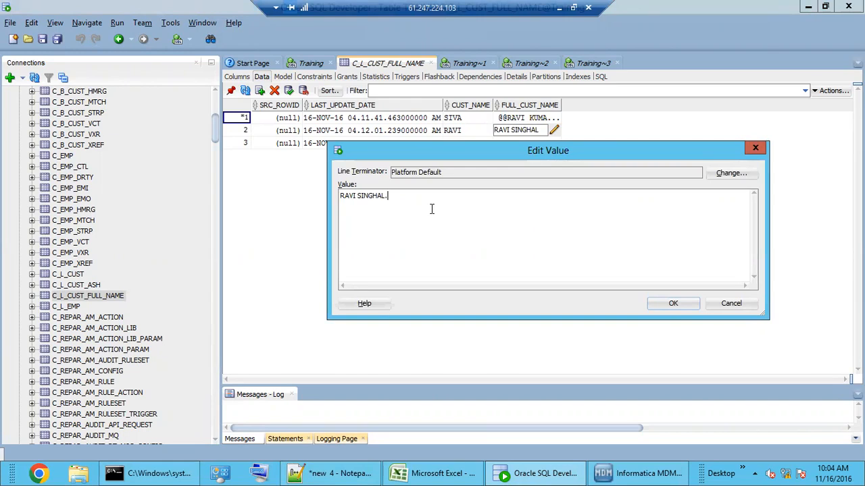
left_click(673, 303)
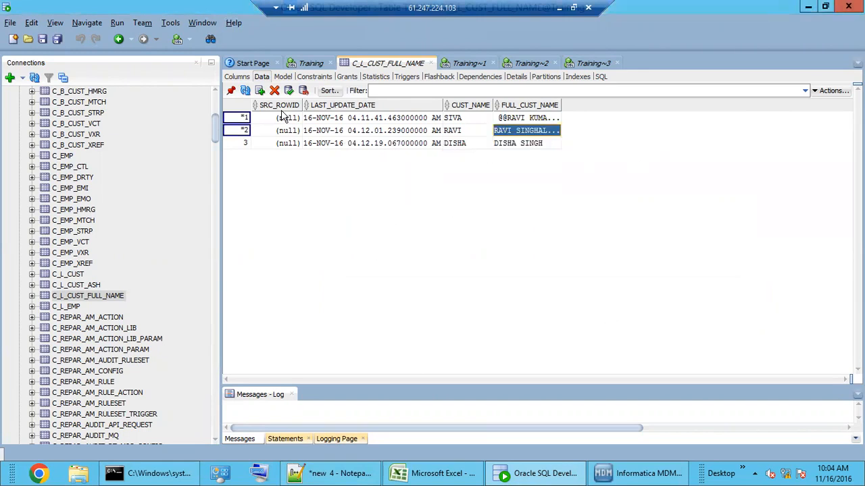
left_click(288, 91)
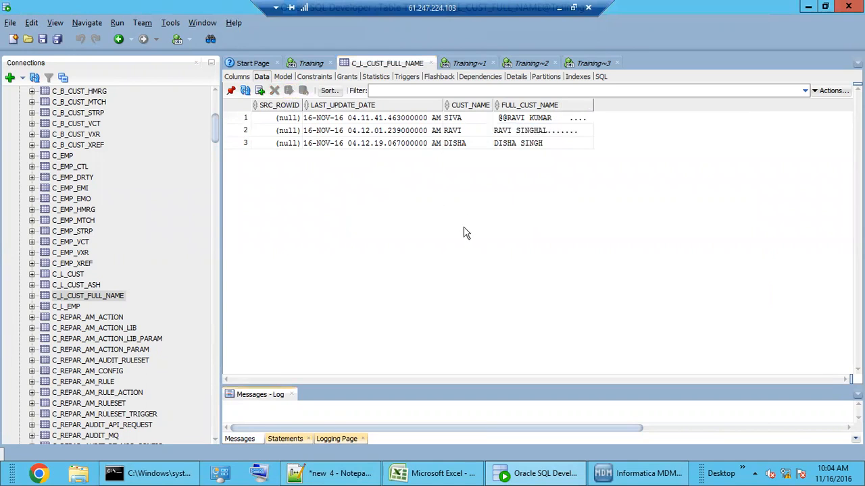
left_click(638, 473)
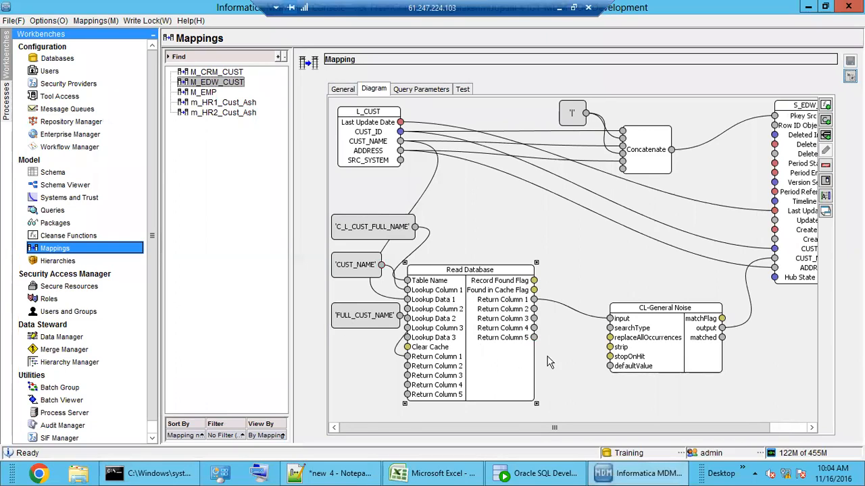
Step: Rearrange the CL-General Noise and S_EDW_CUST nodes, save M_EDW_CUST, and open the Batch Viewer
left_click_drag(655, 336, 643, 329)
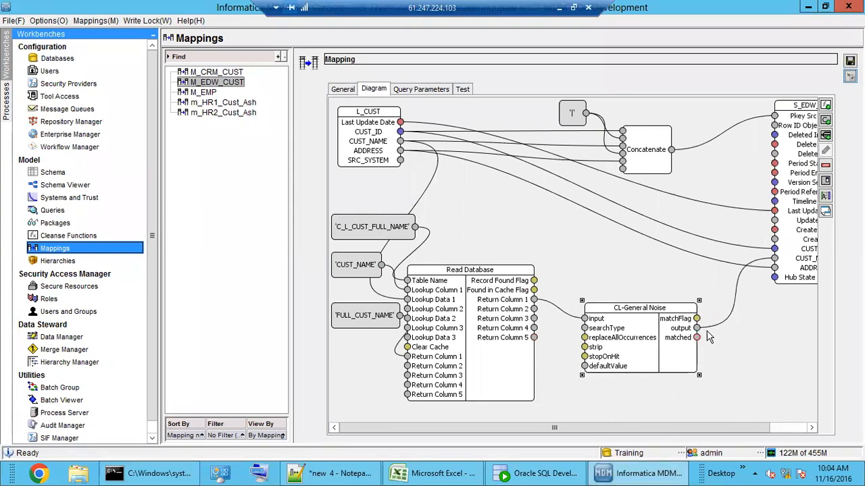
scroll(777, 265, "right", 5)
left_click_drag(775, 265, 799, 265)
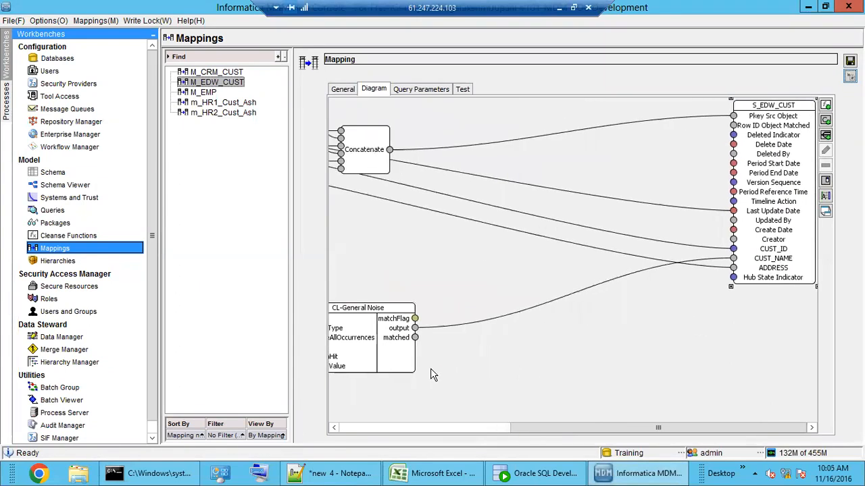
left_click_drag(608, 427, 457, 425)
left_click_drag(522, 368, 610, 378)
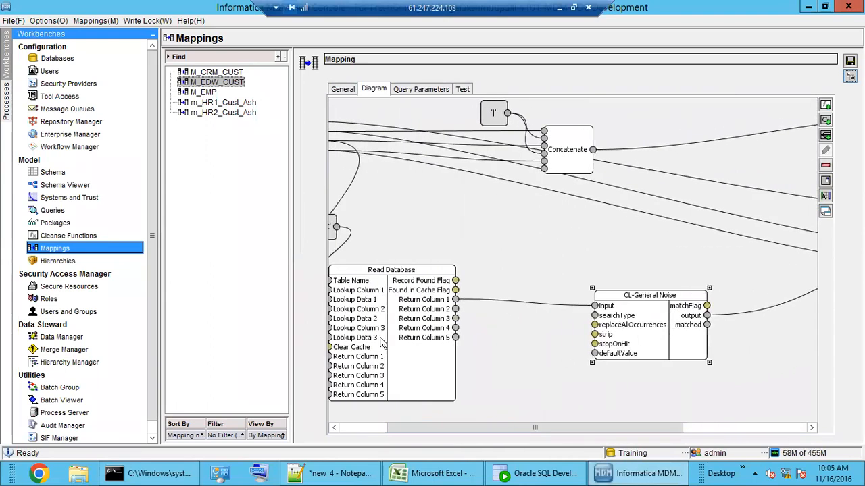
left_click(598, 415)
left_click(850, 60)
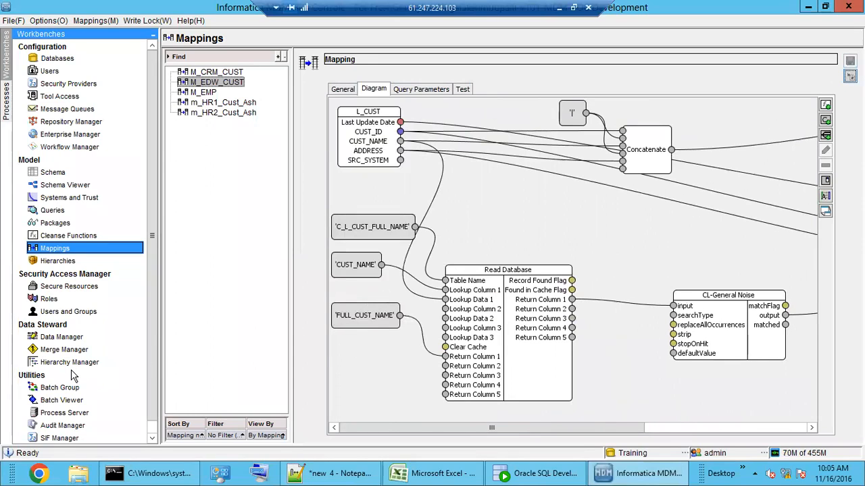
left_click(66, 400)
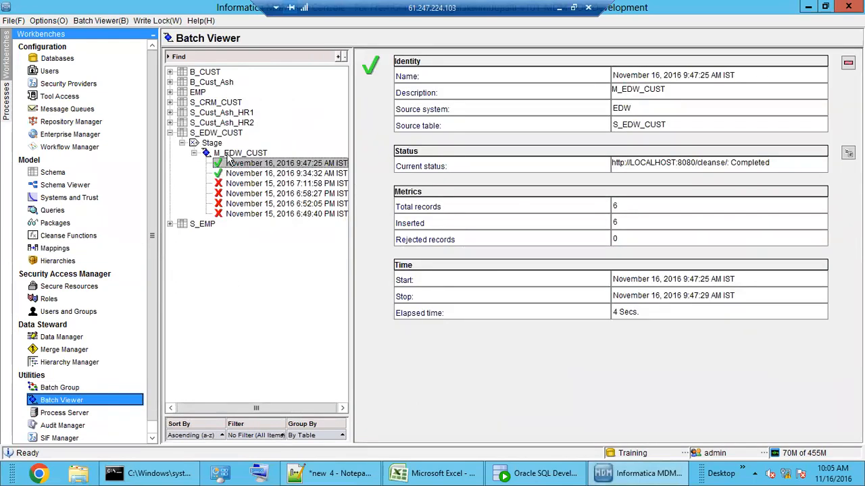
Step: Rerun the M_EDW_CUST stage batch and confirm the 10:05:19 AM run inserted 6 records
left_click(233, 153)
left_click(745, 122)
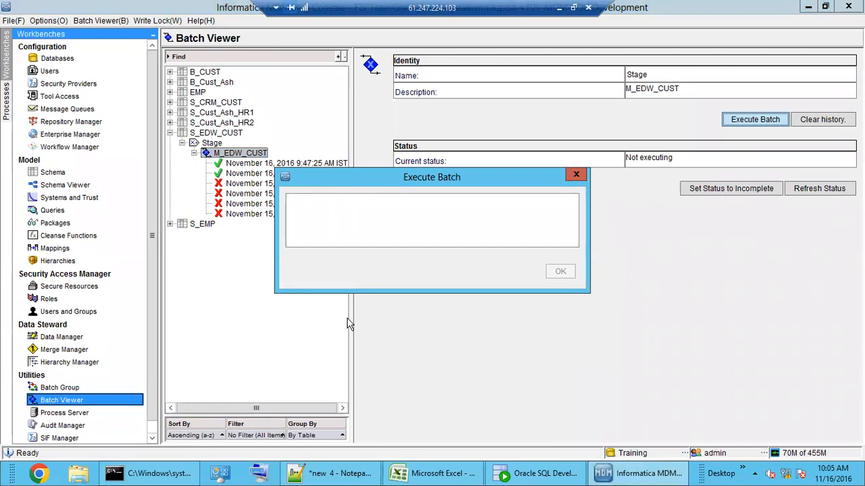
left_click(260, 164)
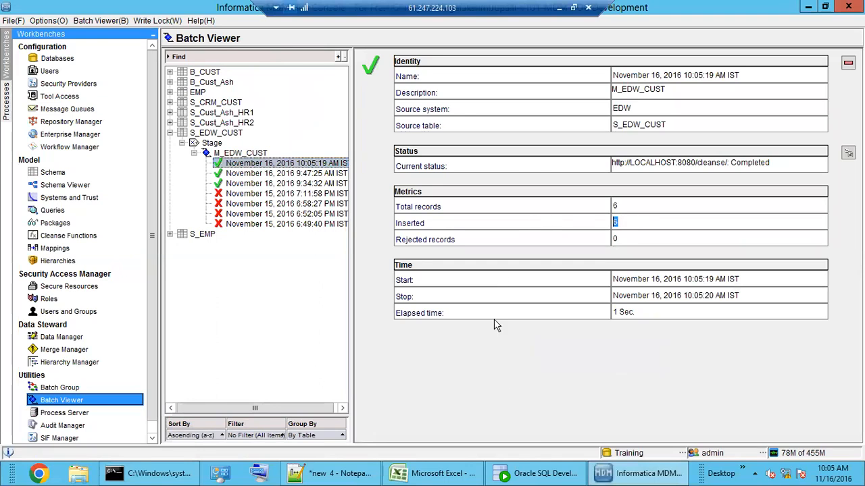
left_click(537, 473)
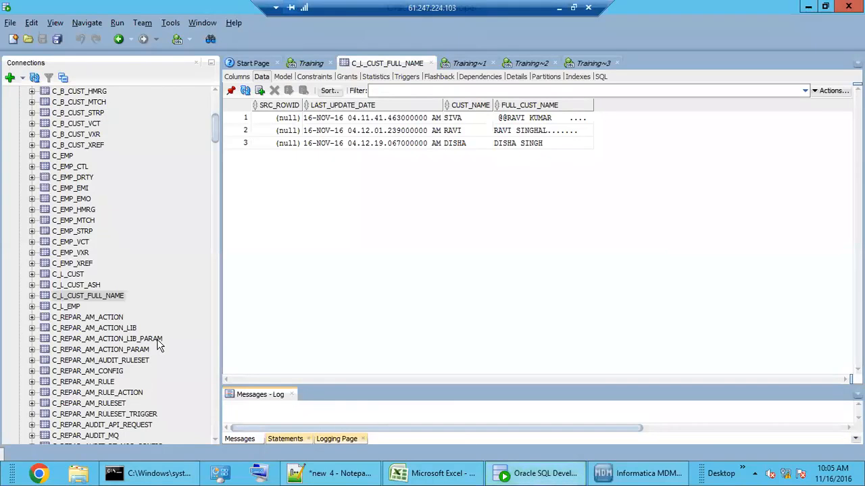
Step: Open the C_S_EDW_CUST staging table and review the six rows' source keys
left_click_drag(216, 131, 216, 414)
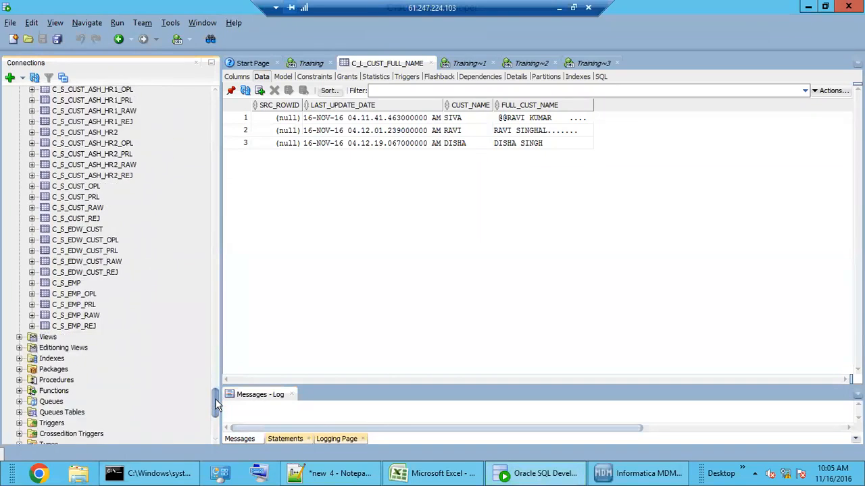
left_click(70, 230)
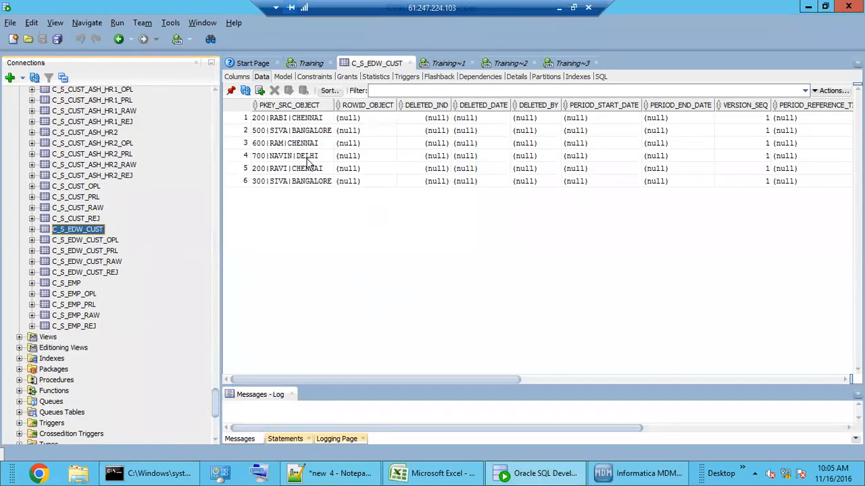
left_click_drag(300, 118, 308, 186)
left_click(308, 170)
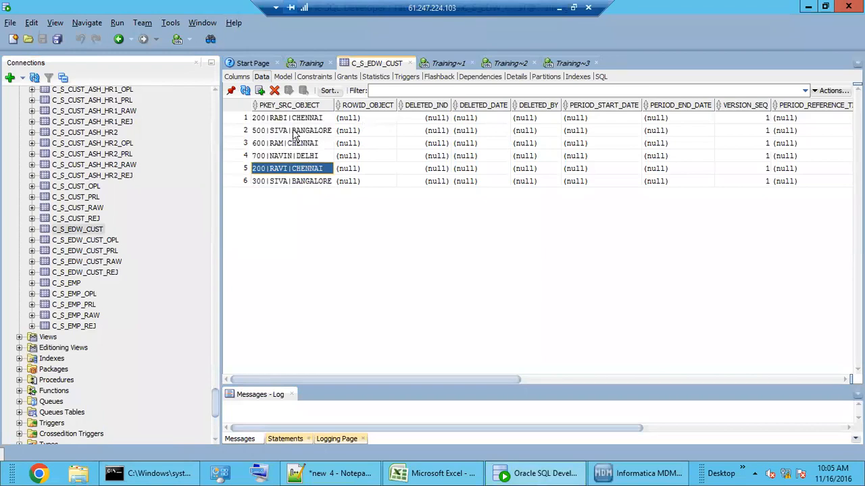
left_click_drag(294, 125, 295, 144)
left_click(296, 184)
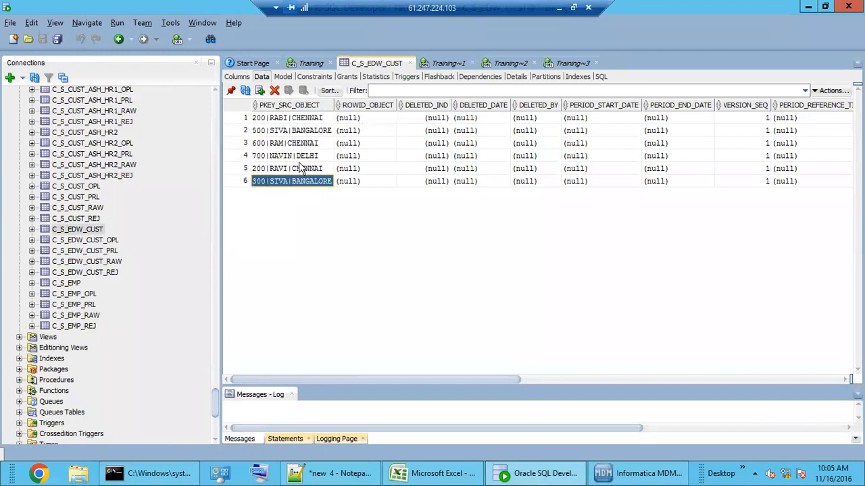
left_click(299, 156)
left_click(299, 144)
left_click_drag(454, 380, 795, 381)
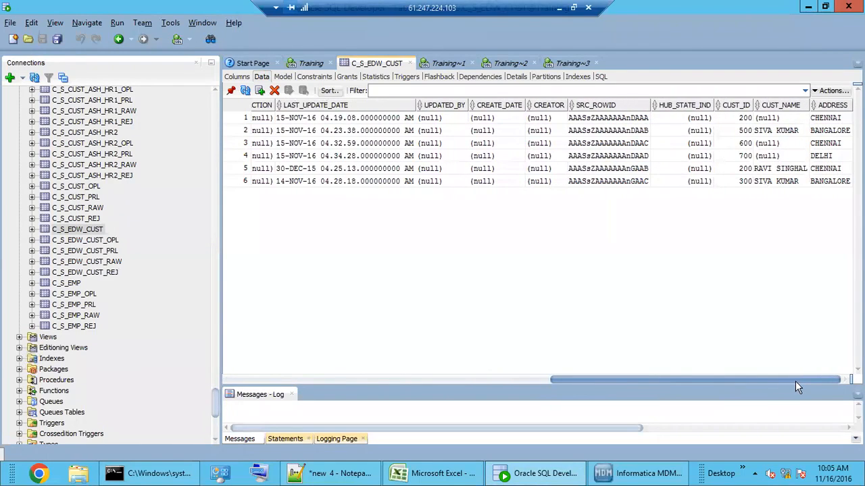
left_click(789, 137)
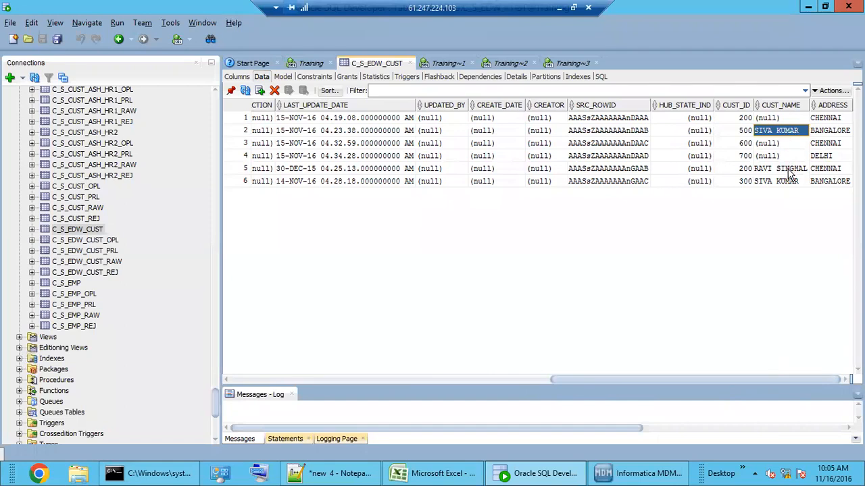
left_click(787, 170)
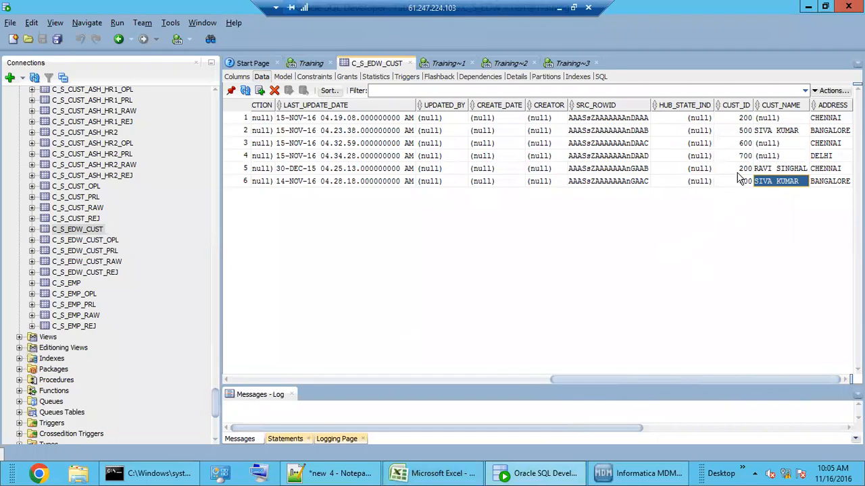
left_click_drag(739, 117, 781, 187)
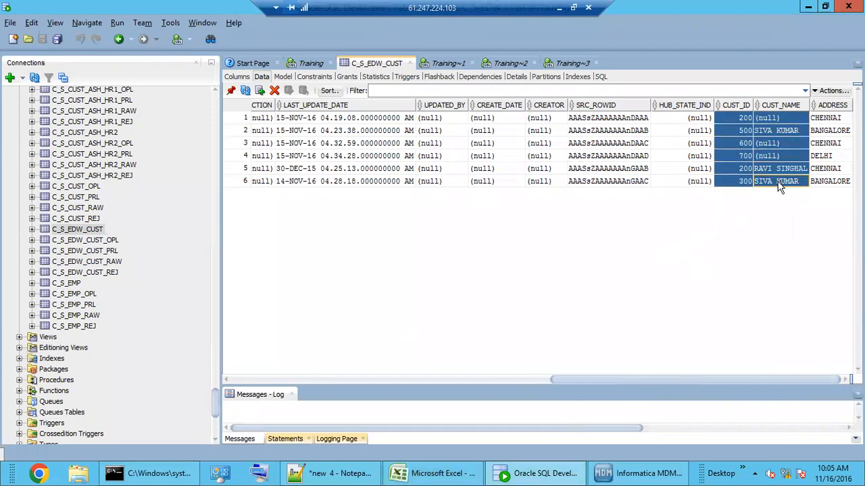
left_click(433, 472)
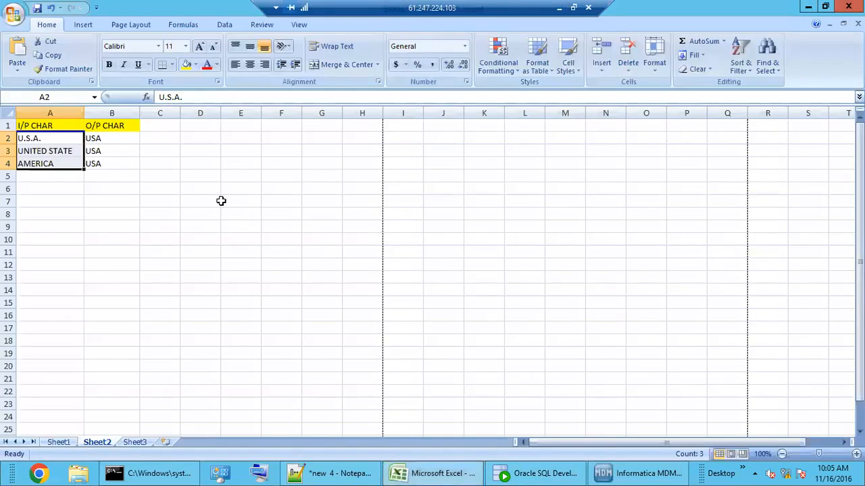
Step: Undo a stray paste into C2, then select SRC_ROWID through ADDRESS for all six C_S_EDW_CUST rows
left_click(169, 139)
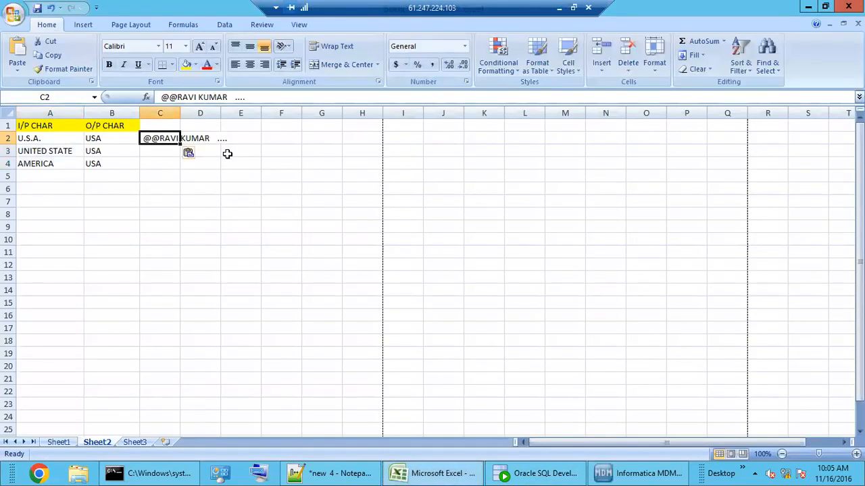
key("ctrl+z")
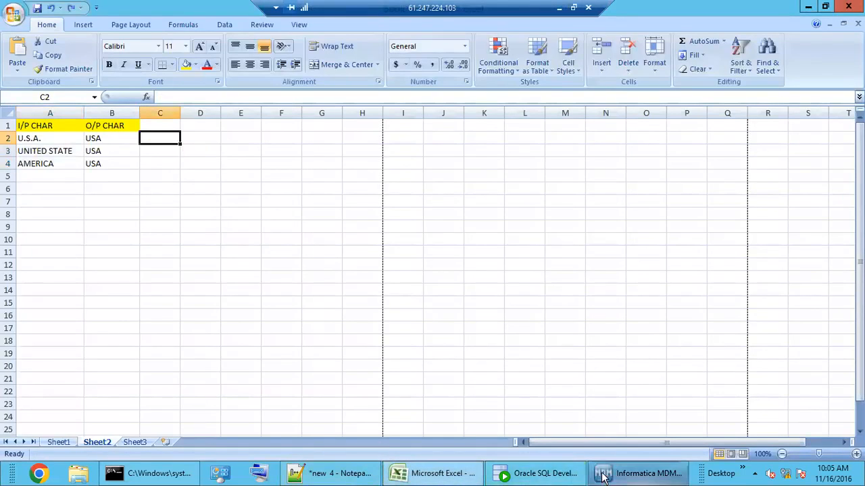
left_click(551, 478)
left_click(737, 169)
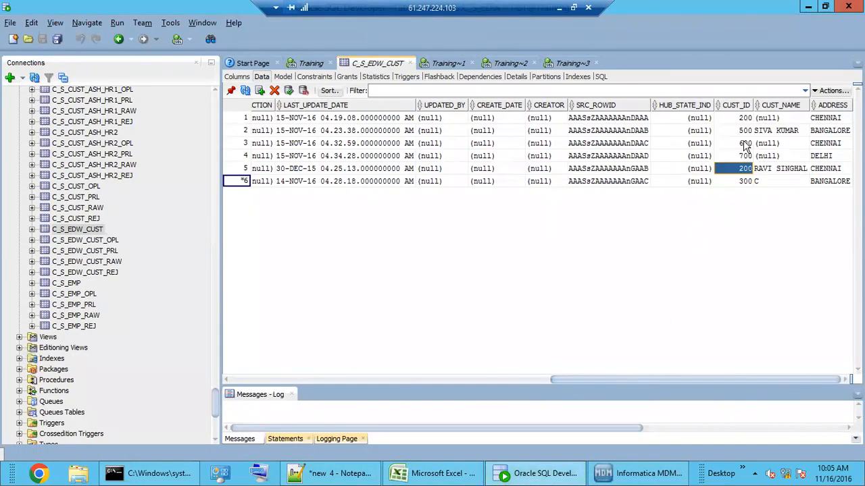
left_click_drag(752, 120, 775, 181)
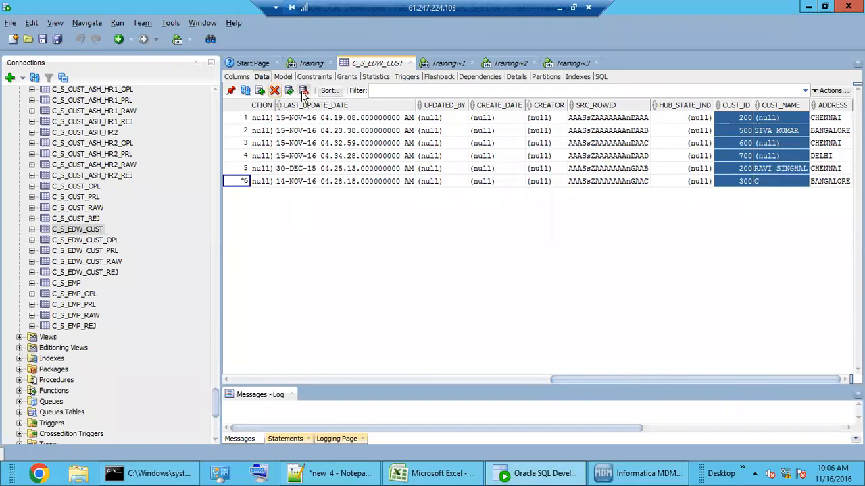
key("F12")
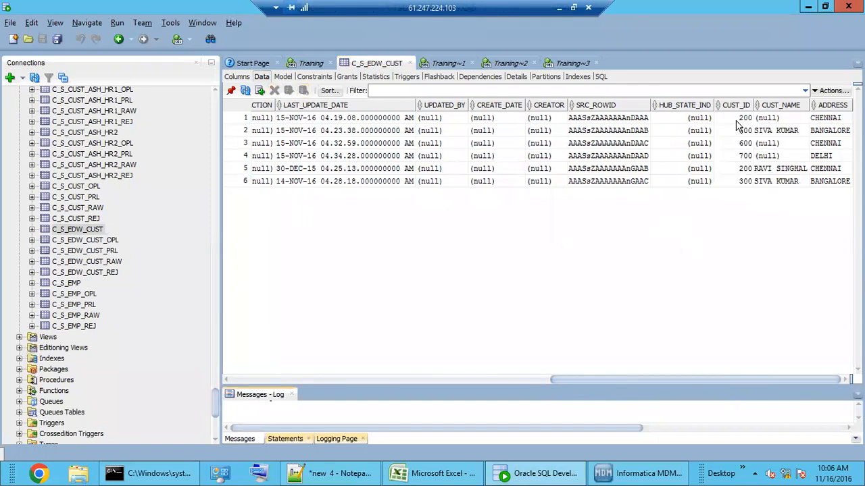
left_click(742, 120)
left_click_drag(626, 127, 839, 187)
Step: Paste the six staging rows into Excel at A8 and fit column D to the names
left_click(414, 475)
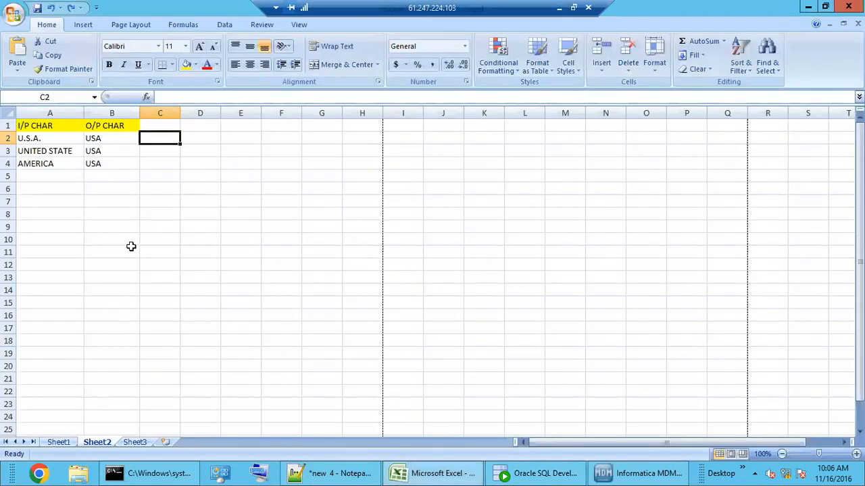
left_click(46, 216)
left_click(153, 350)
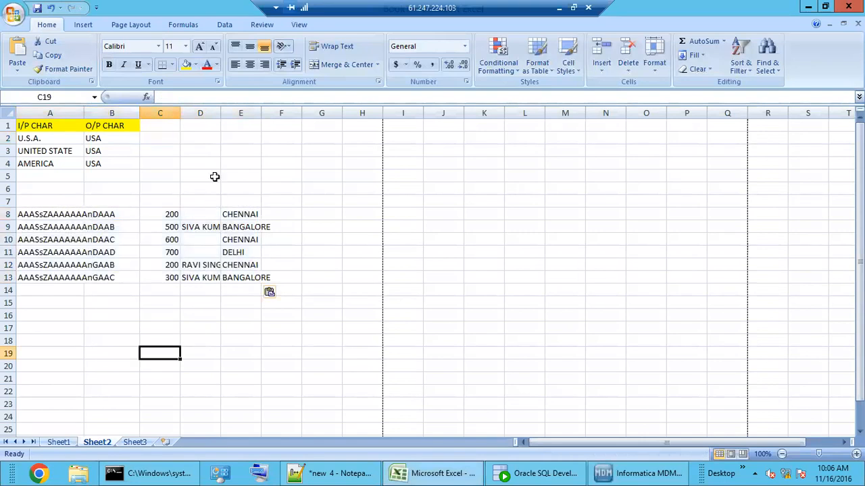
double_click(222, 113)
left_click(228, 352)
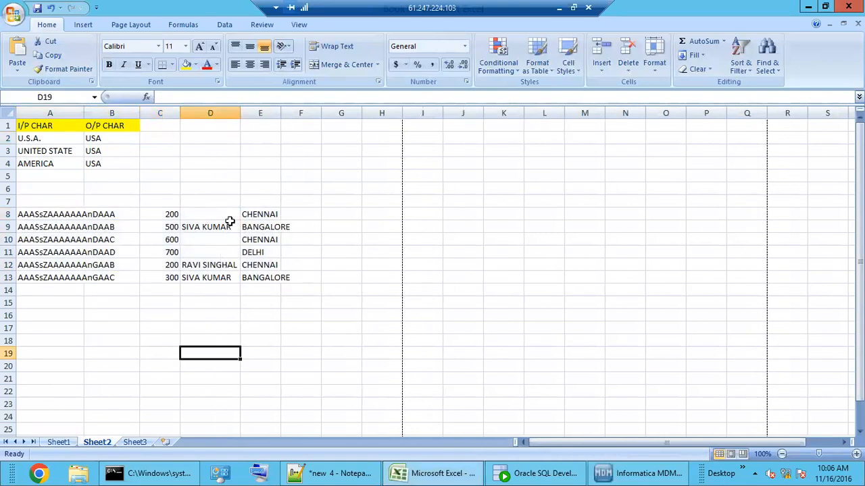
left_click(214, 228)
left_click(215, 266)
left_click(218, 277)
left_click(220, 267)
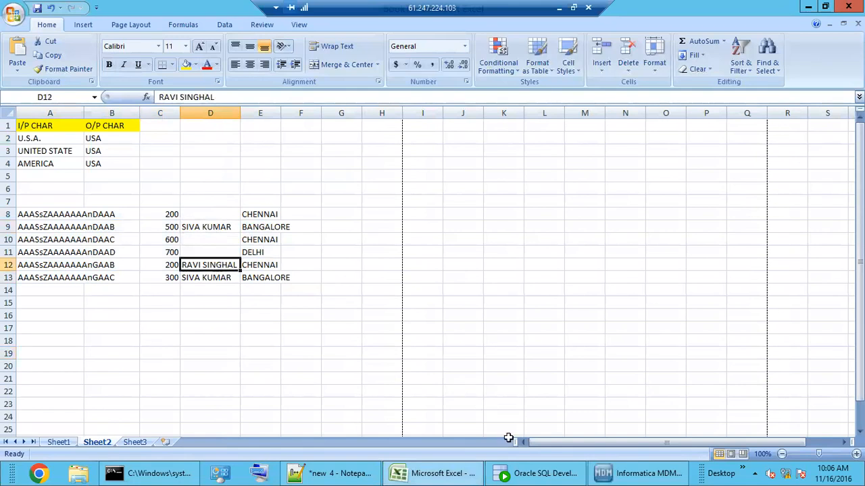
left_click(532, 475)
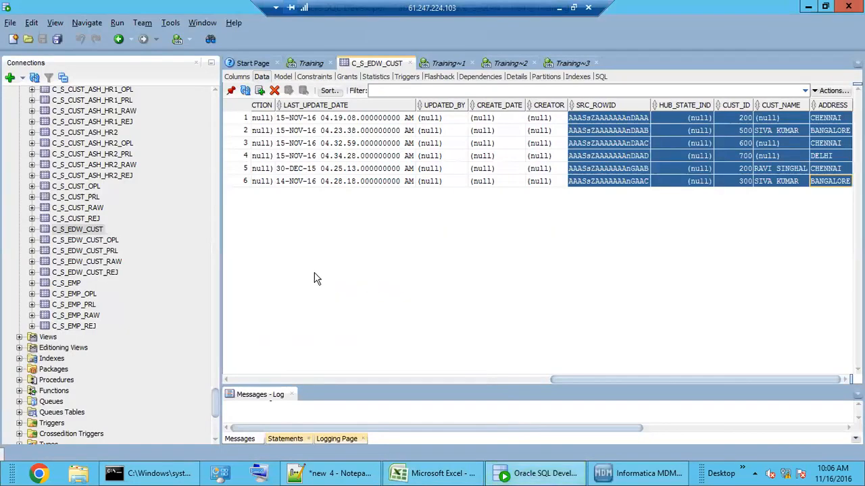
Step: Open the C_L_CUST_FULL_NAME table data and select its three FULL_CUST_NAME values
left_click_drag(217, 402, 216, 115)
scroll(108, 341, "down", 3)
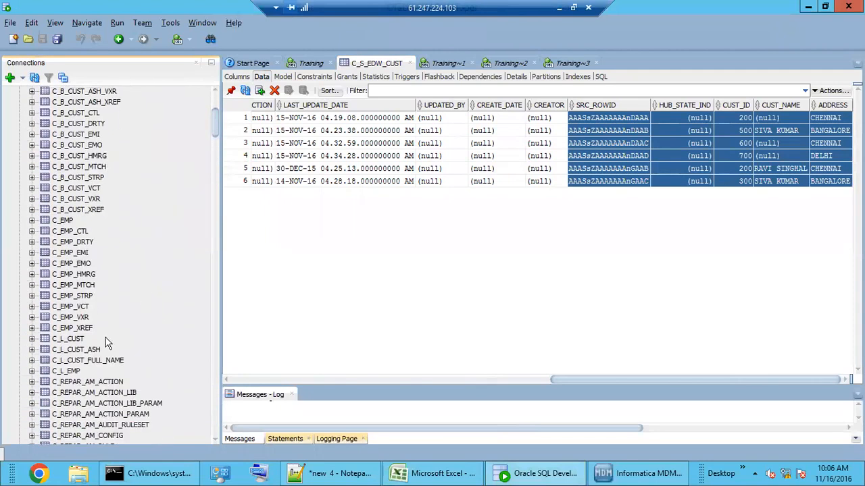
left_click(74, 360)
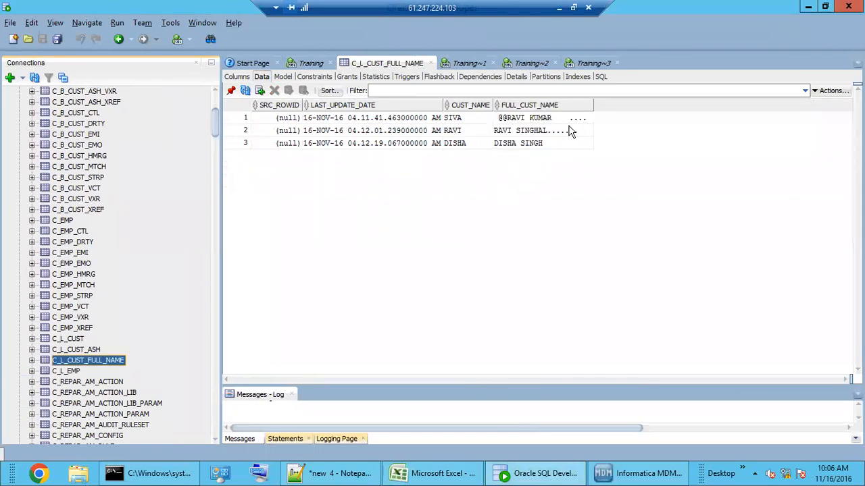
left_click_drag(569, 122, 572, 142)
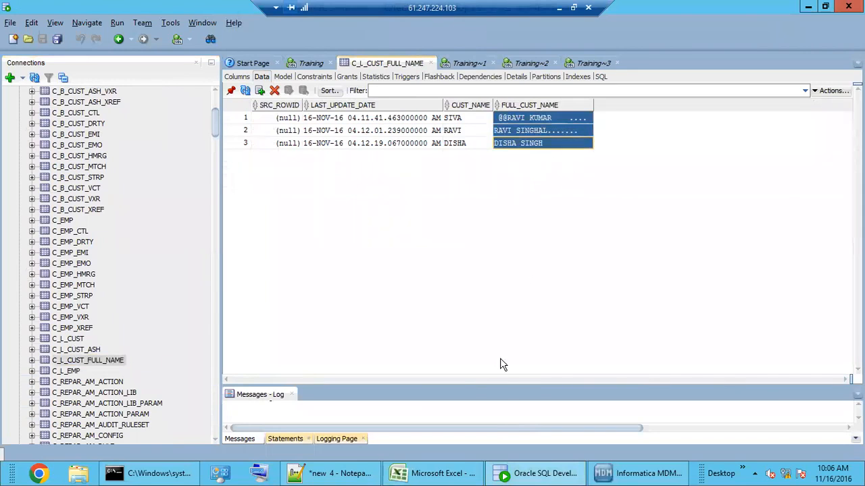
Step: Paste the three full names into Excel cell D16 and widen column D
left_click(450, 473)
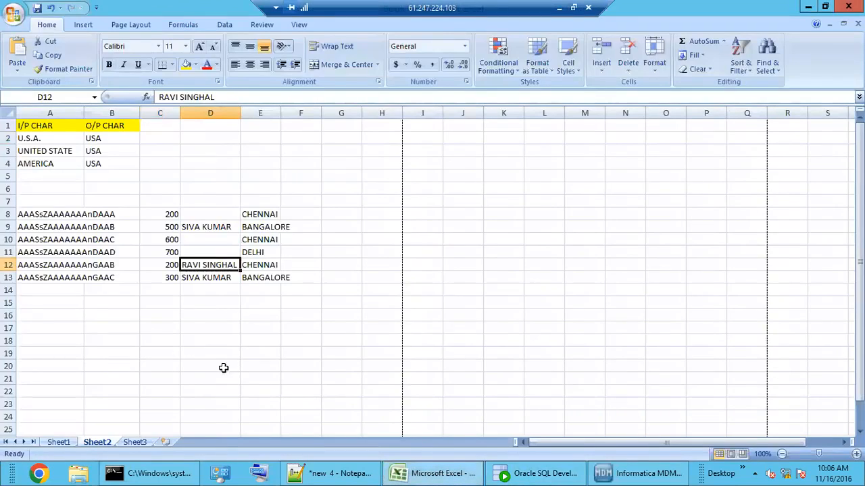
left_click(197, 318)
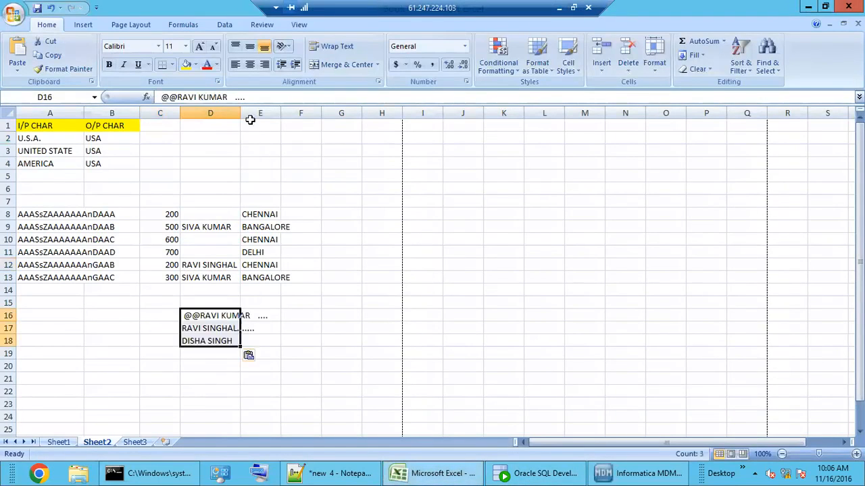
double_click(240, 113)
left_click(253, 342)
left_click(243, 316)
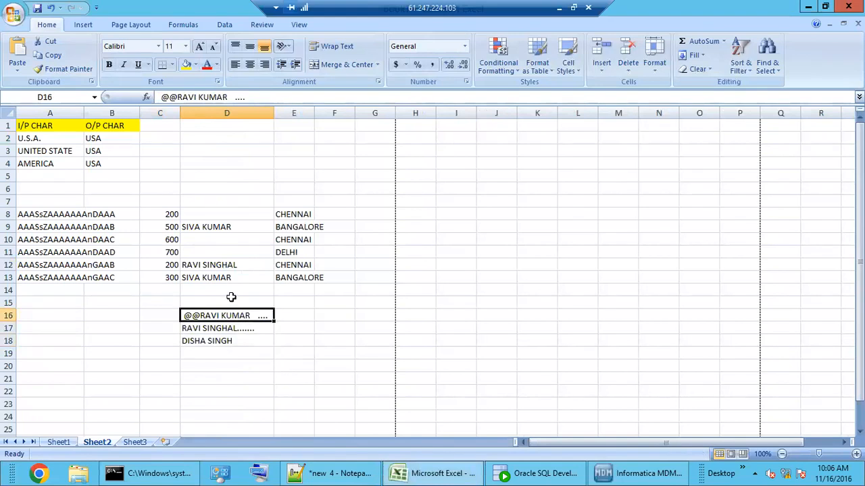
left_click(224, 229)
left_click_drag(213, 97, 144, 122)
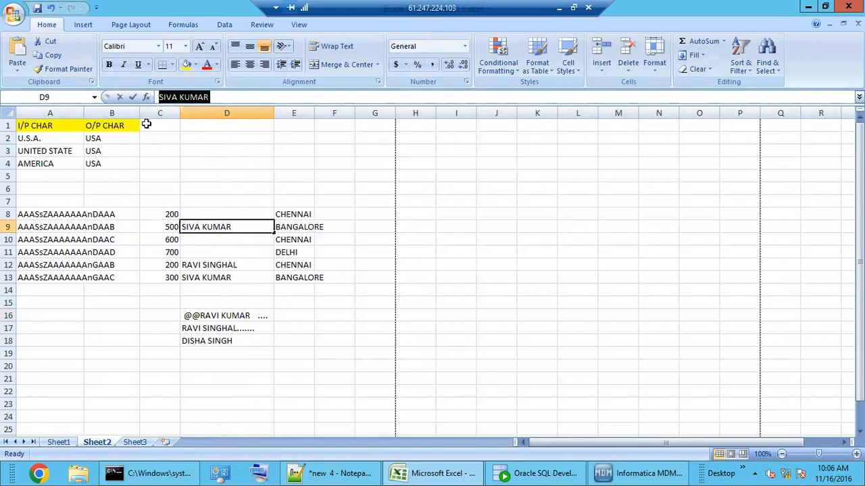
left_click(231, 327)
left_click(232, 340)
left_click(250, 330)
left_click(252, 314)
left_click(251, 326)
left_click(251, 313)
left_click(251, 328)
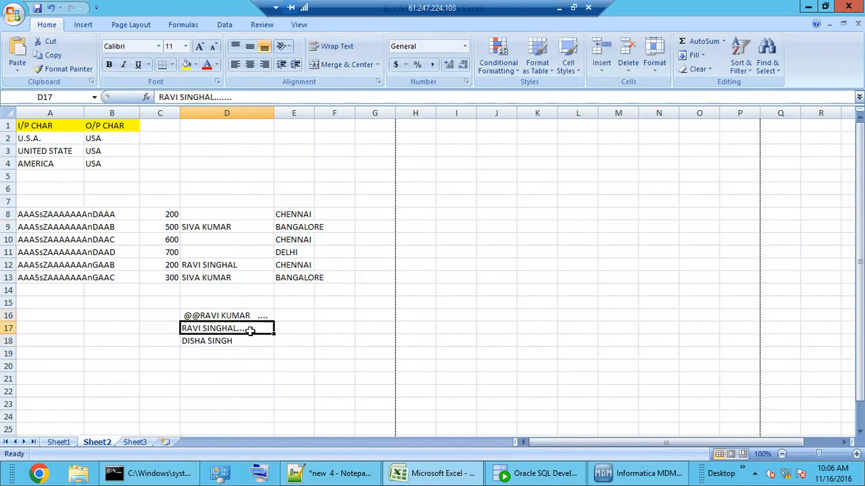
left_click(649, 477)
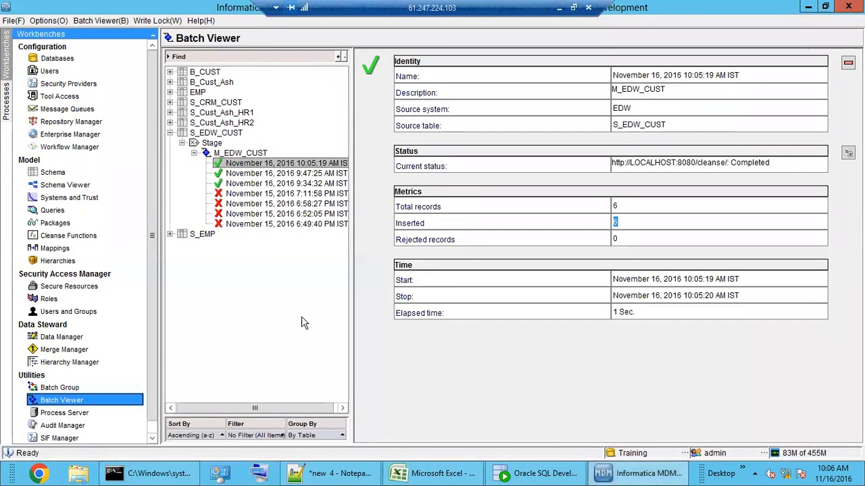
Step: Inspect the backslash and ] entries in CL-General Noise's list without editing, then collapse Noise Filters
left_click(62, 238)
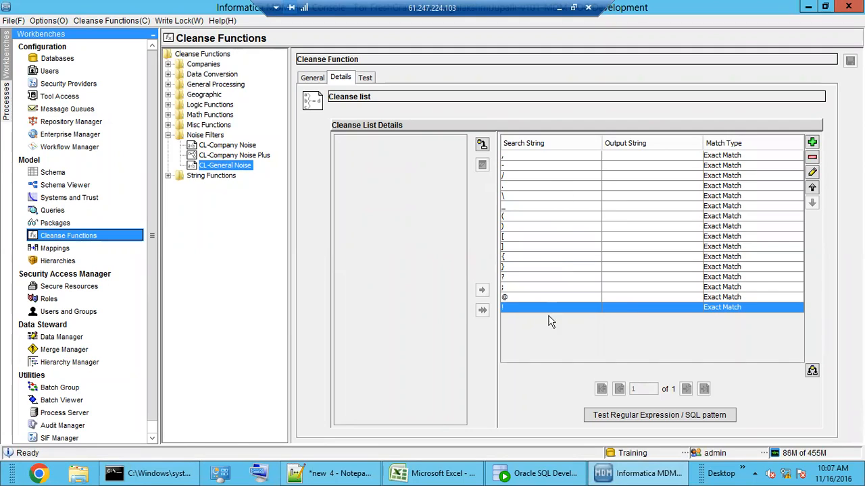
left_click(635, 195)
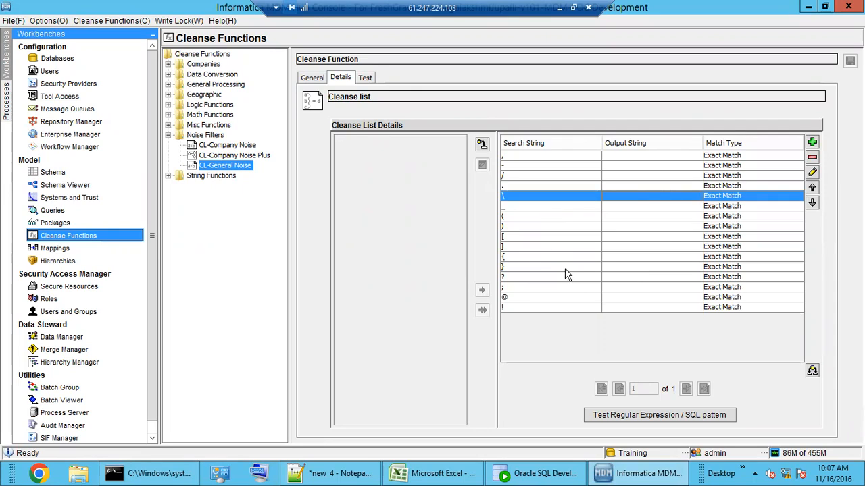
left_click(531, 247)
left_click(812, 174)
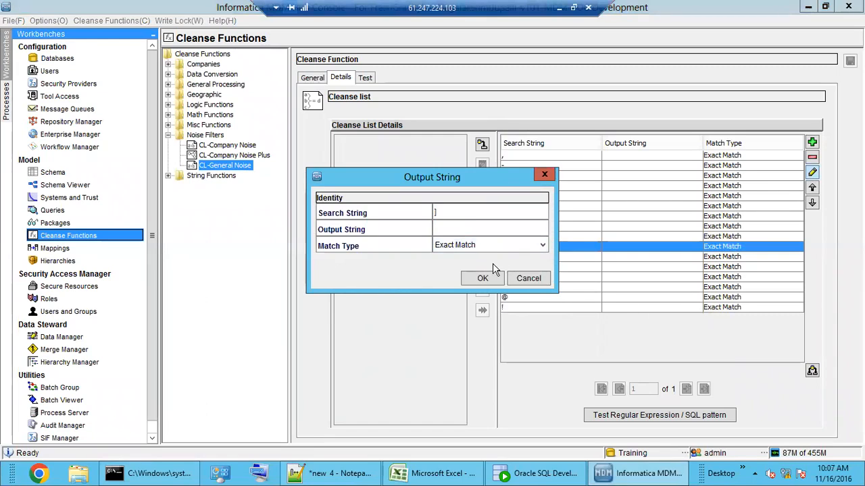
left_click(528, 279)
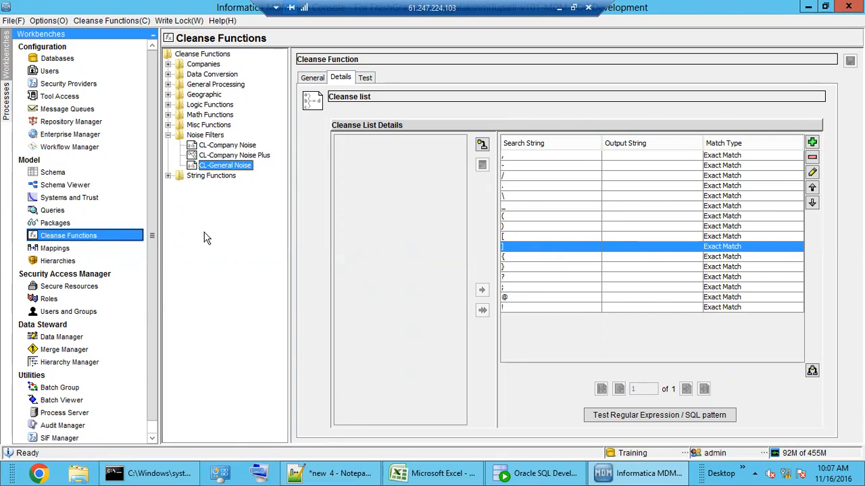
double_click(203, 136)
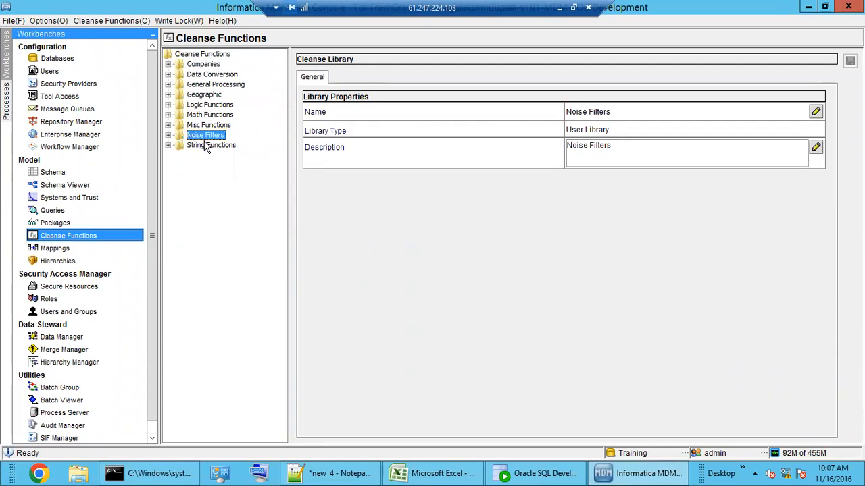
Step: Expand Geographic and review CL-Cities' city entries, comparing Toronto with the To abbreviation
double_click(203, 97)
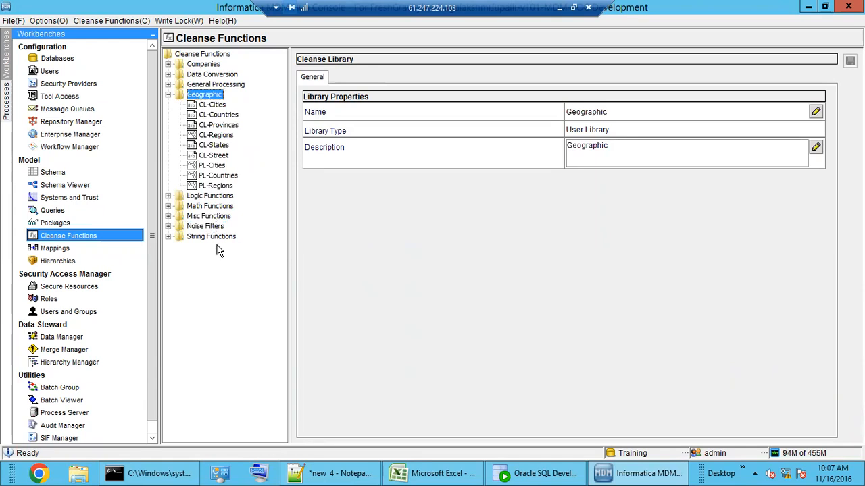
left_click(211, 105)
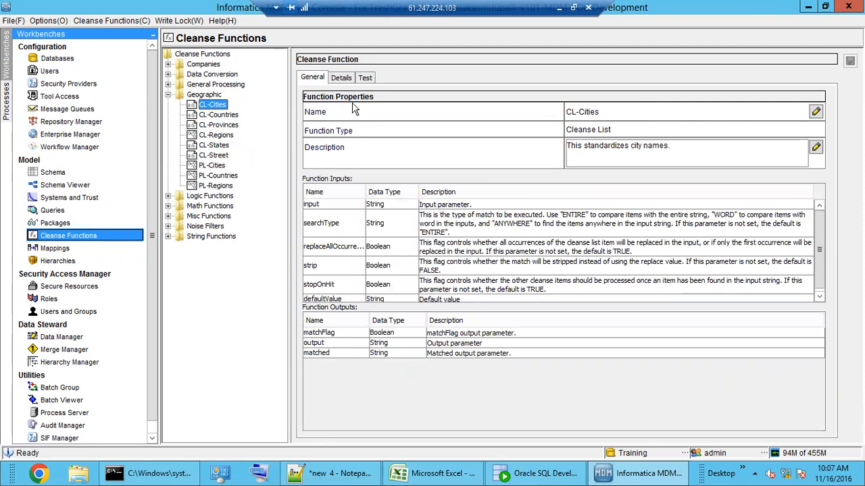
left_click(341, 79)
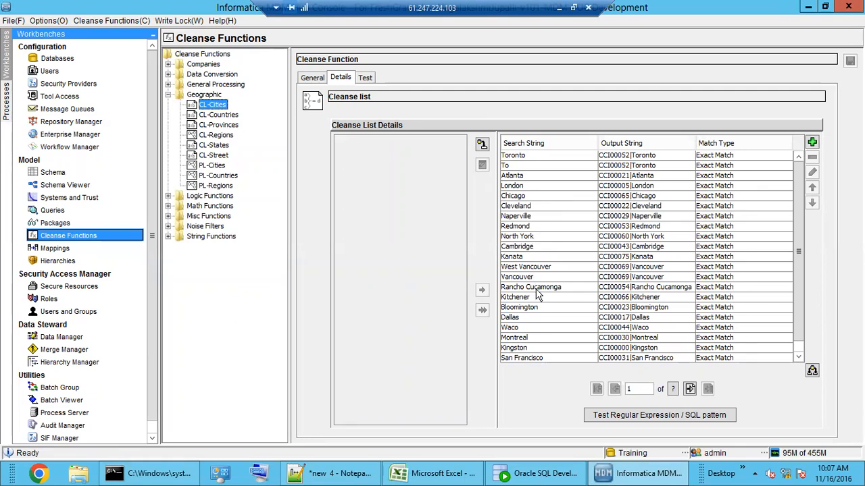
left_click(654, 167)
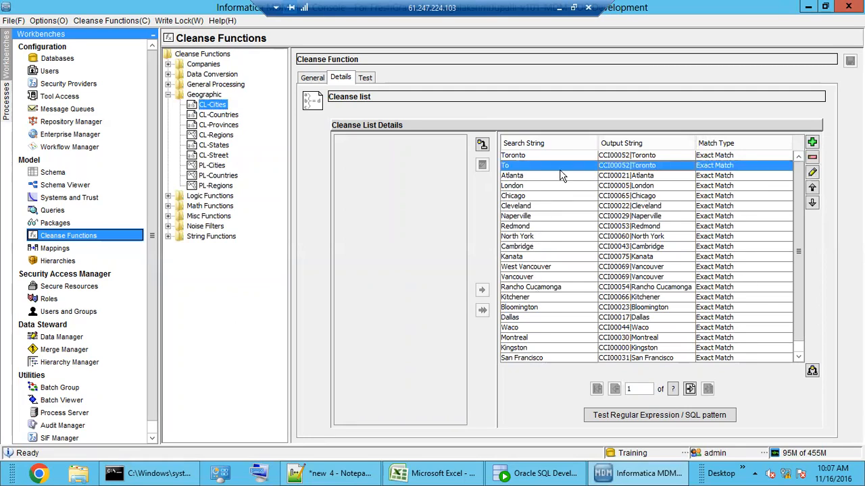
left_click(538, 158)
left_click(653, 166)
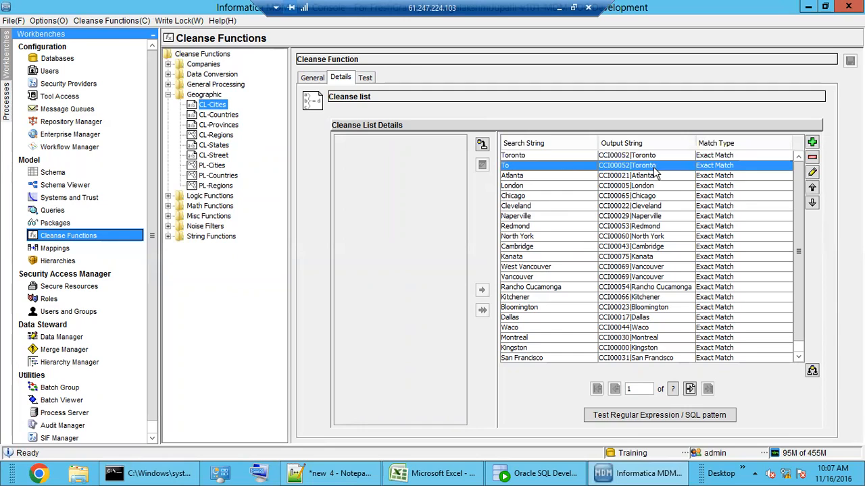
Step: Check the input country values A2:A5 in Excel, then show CL-Countries' properties
left_click(439, 474)
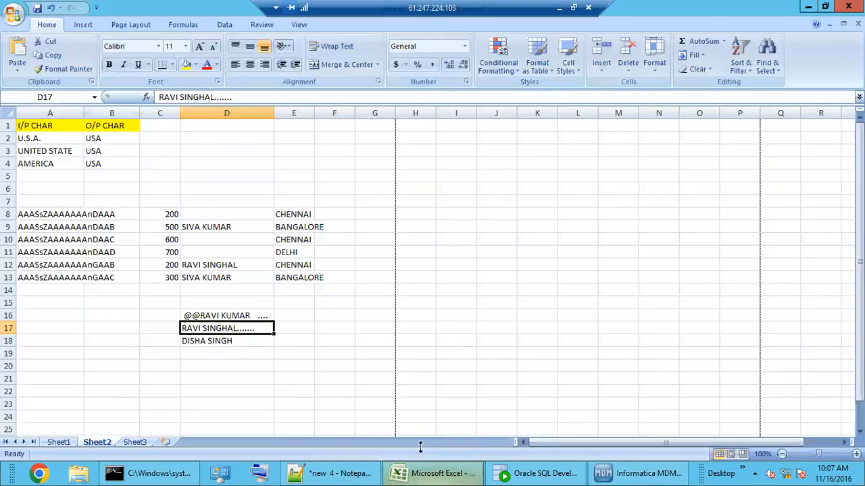
left_click(94, 180)
left_click_drag(43, 142, 57, 174)
left_click(443, 474)
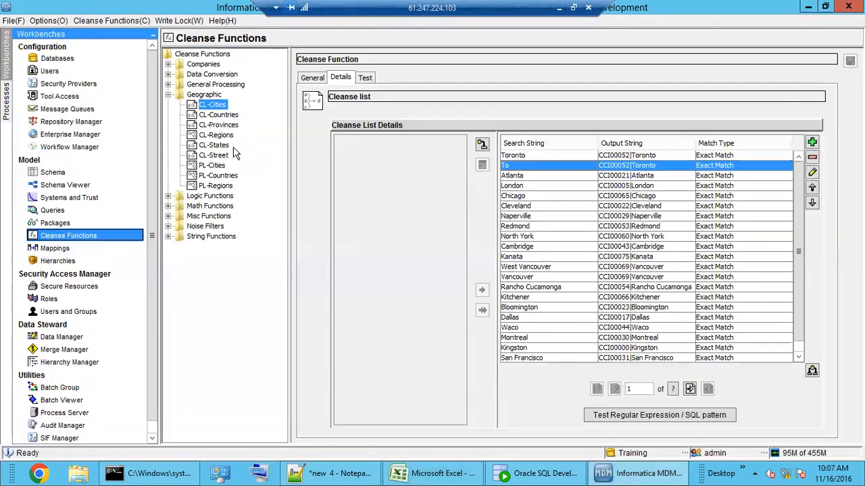
left_click(219, 115)
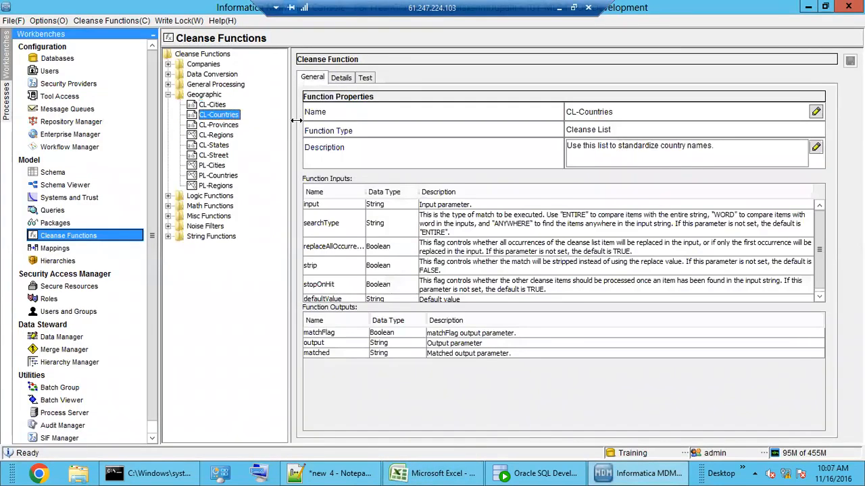
Step: Review CL-Countries' USA, US, America and United State variants in its list
left_click(343, 79)
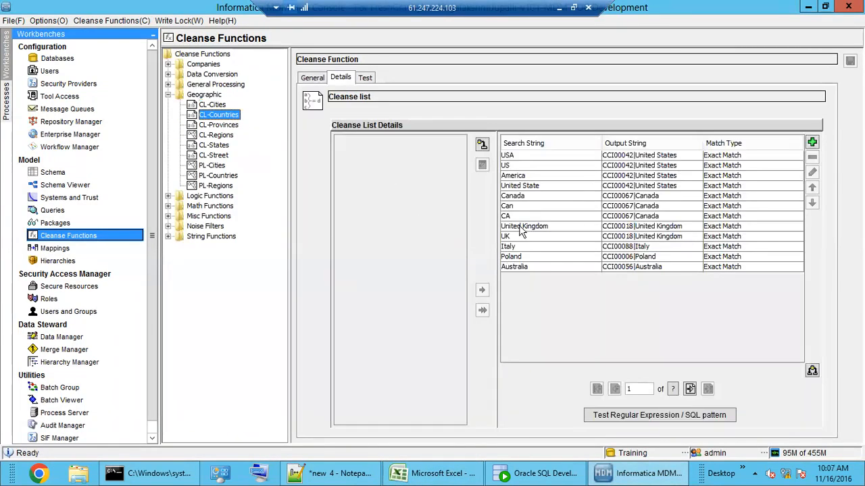
left_click_drag(543, 157, 546, 166)
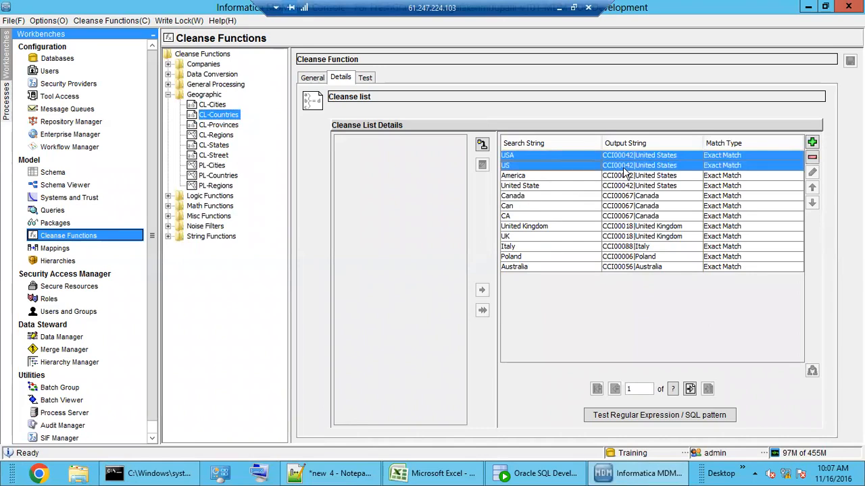
left_click(518, 158)
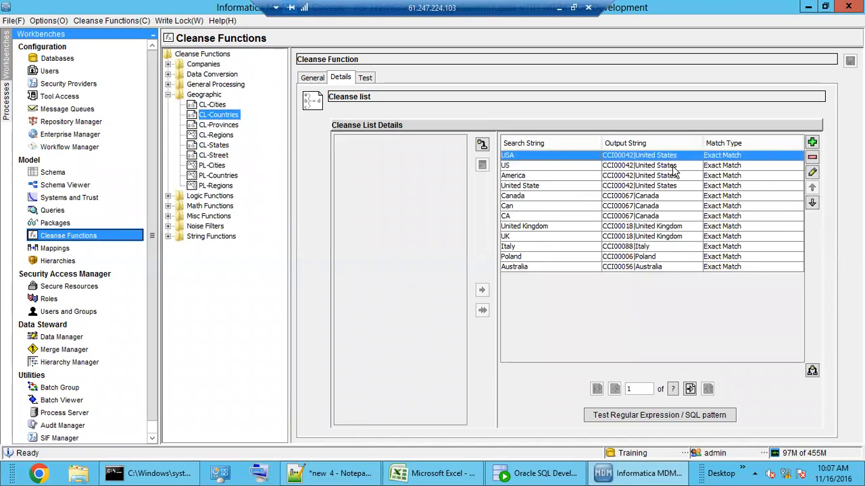
left_click(529, 167)
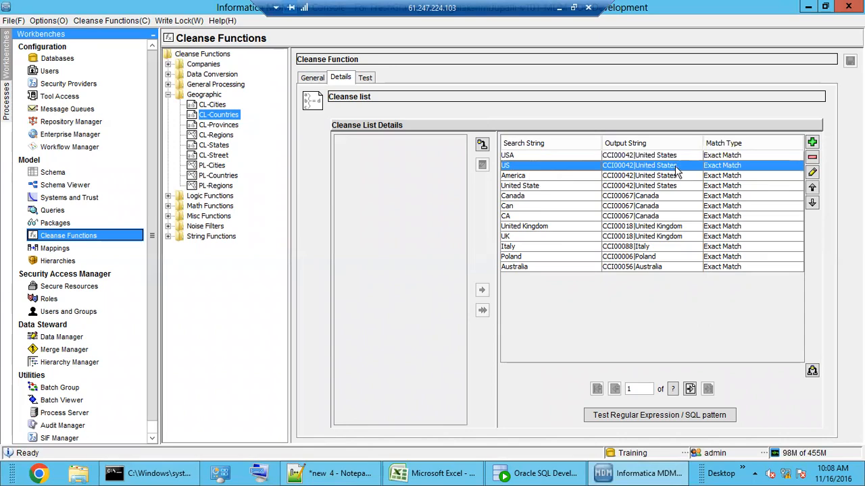
left_click(543, 177)
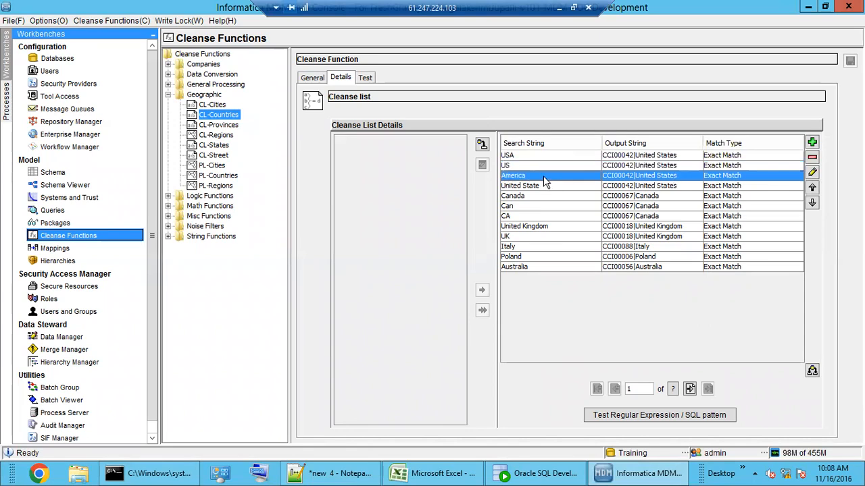
left_click(674, 185)
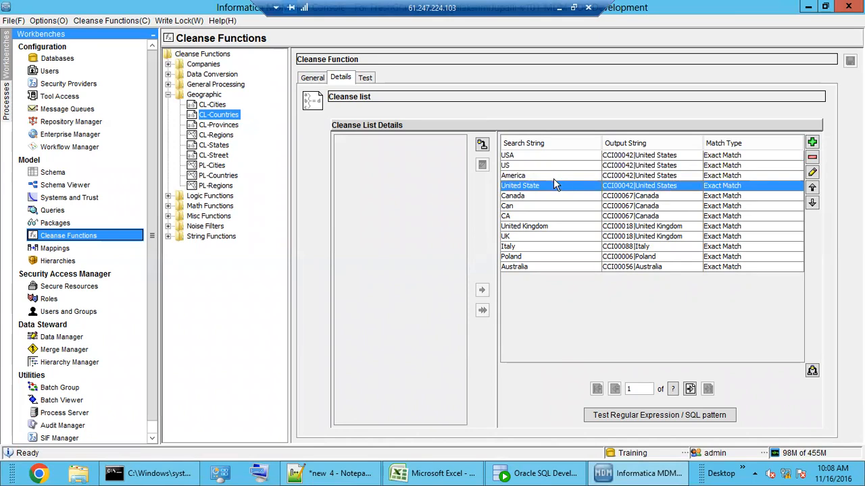
left_click_drag(532, 157, 536, 185)
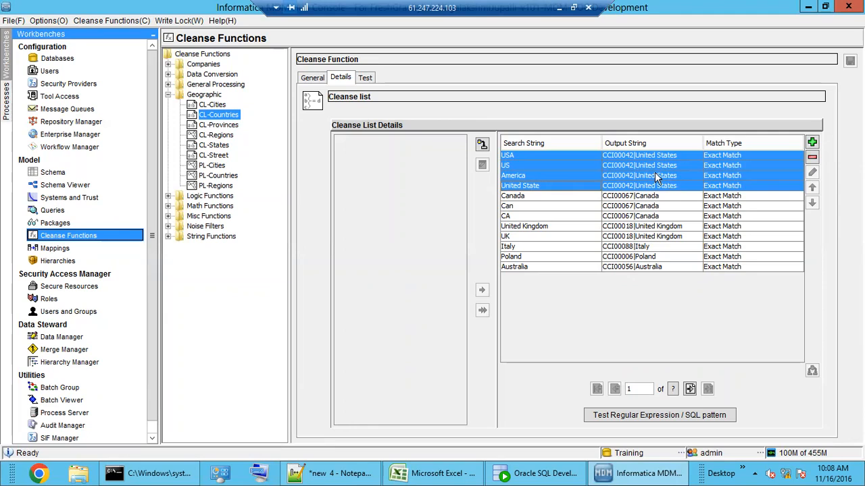
Step: Check that the America entry outputs United States without changing it, then show Noise Filters
left_click(772, 175)
left_click(812, 173)
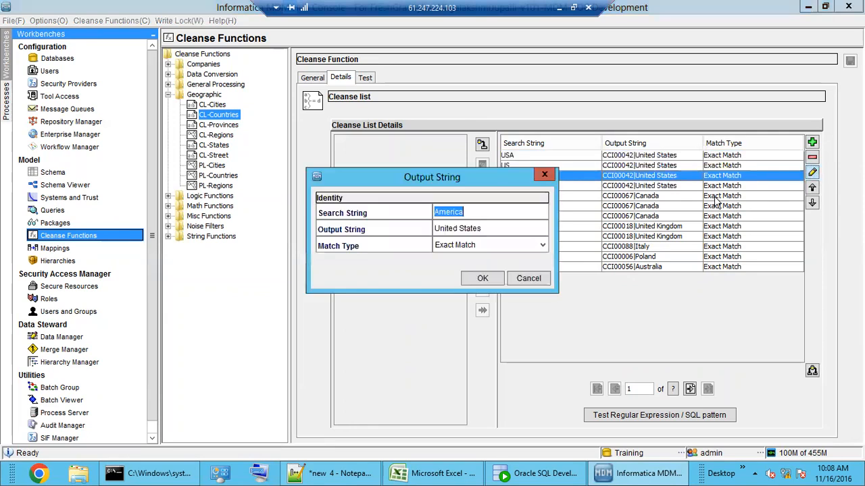
left_click(494, 228)
left_click(532, 278)
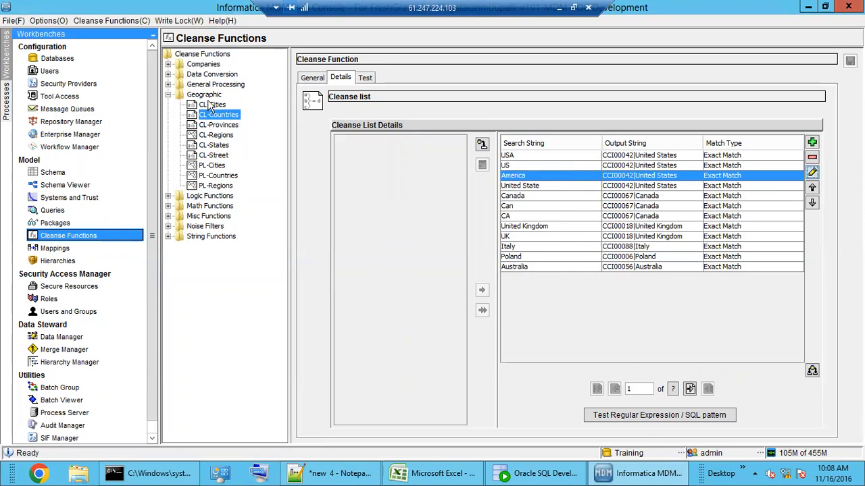
left_click(206, 227)
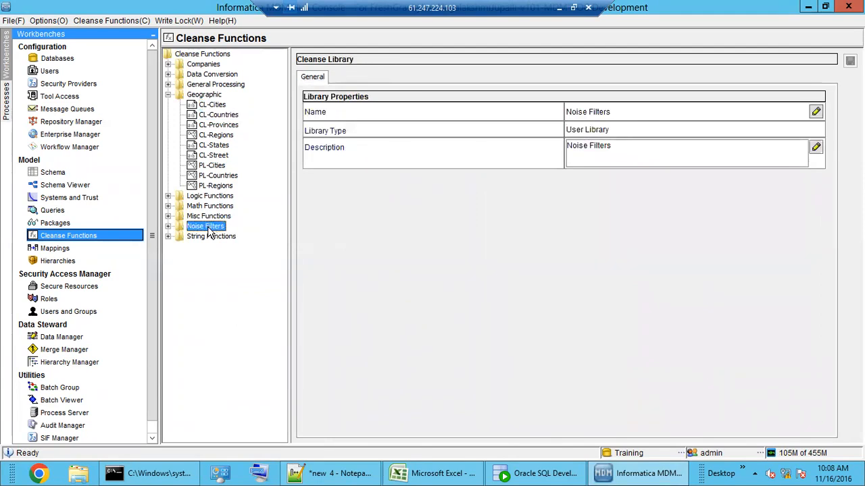
Step: Review CL-General Noise's punctuation entries, then collapse the Noise Filters library
double_click(207, 226)
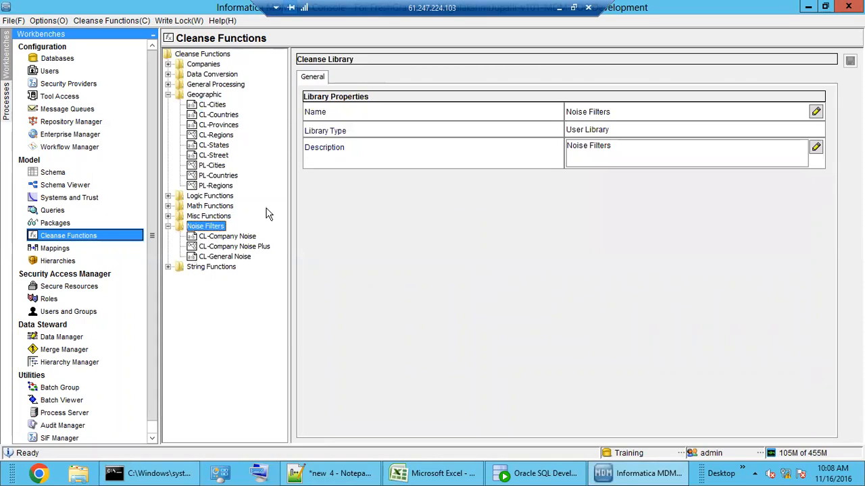
left_click(226, 257)
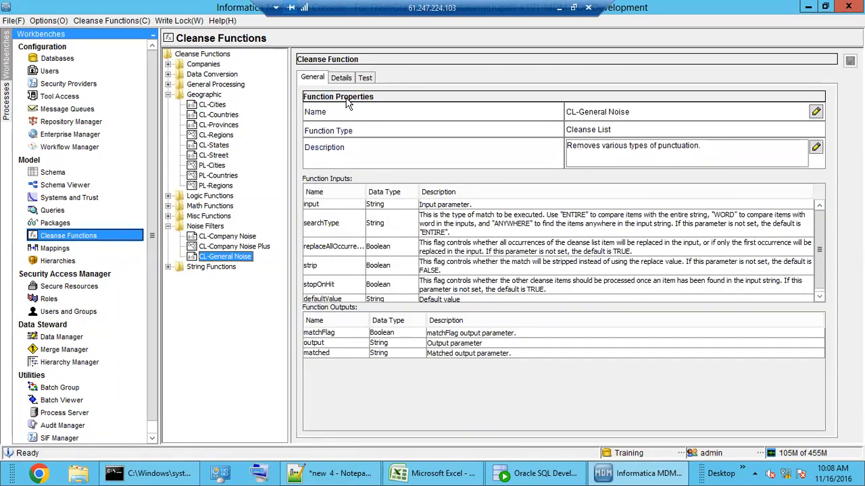
left_click(340, 77)
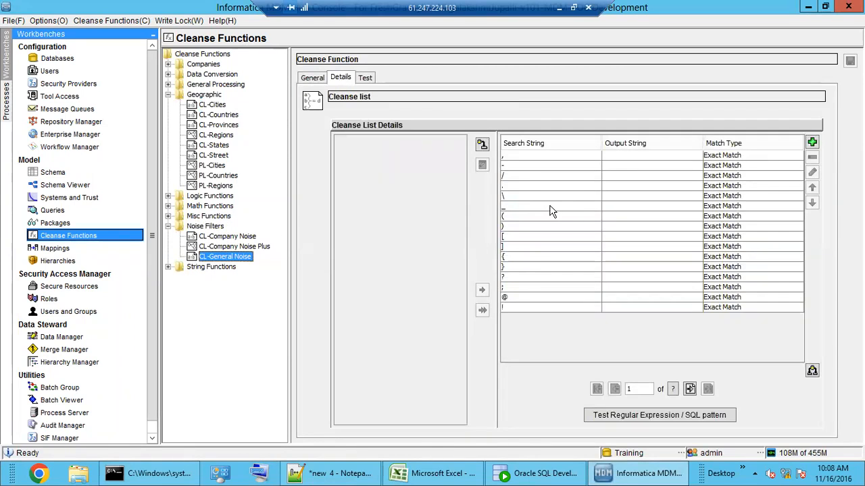
double_click(205, 226)
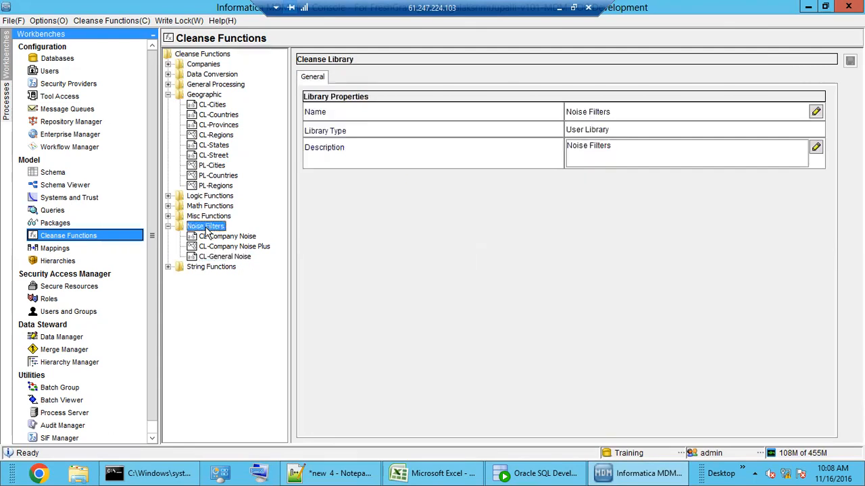
Step: Browse the Geographic functions and open CL-States' list of states and standardized outputs
left_click(205, 95)
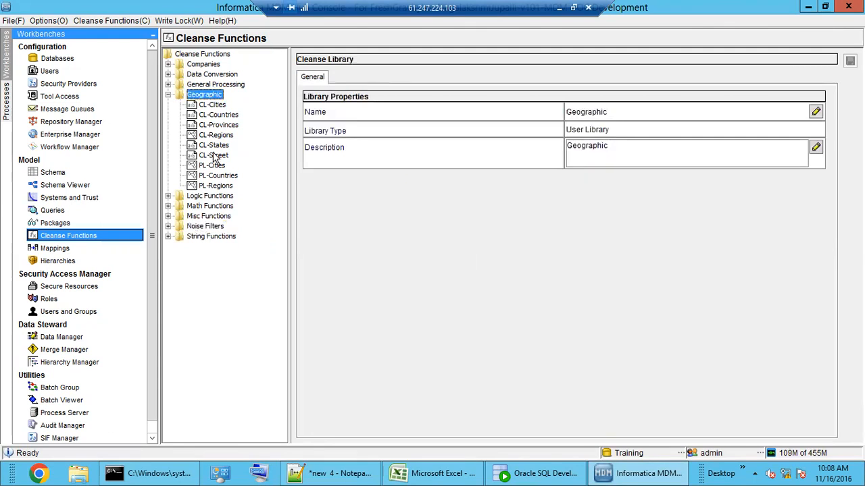
left_click(223, 115)
left_click(214, 106)
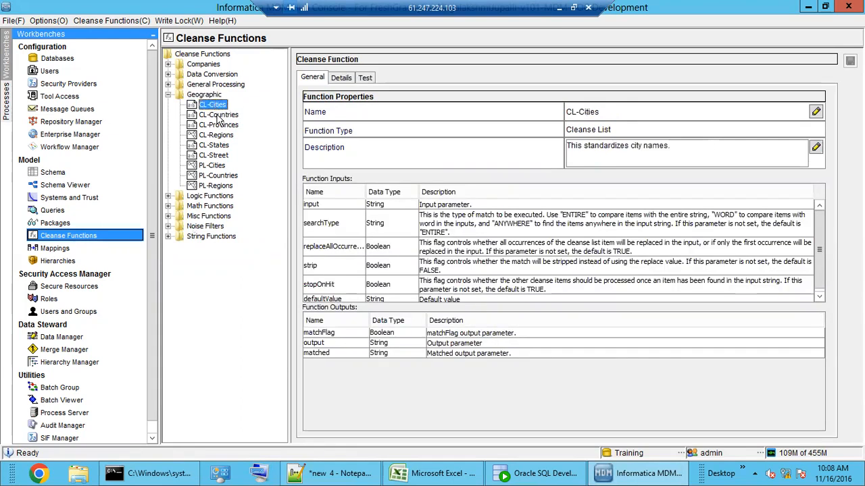
left_click(223, 156)
left_click(214, 146)
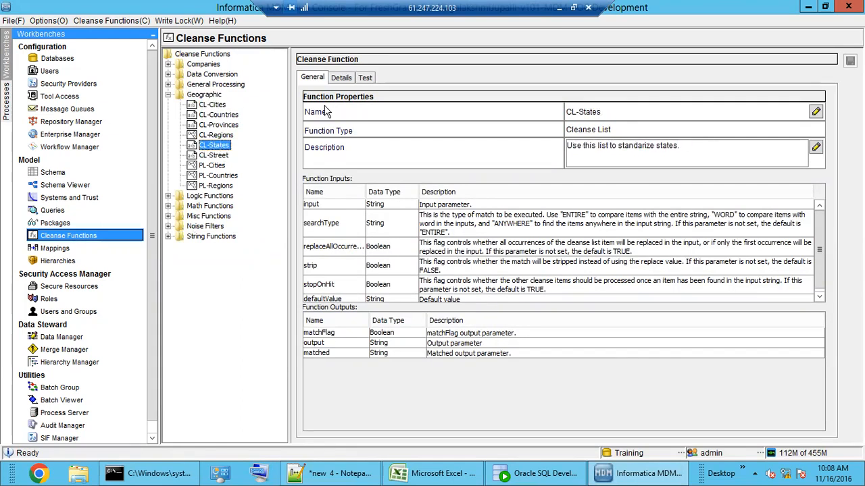
left_click(340, 78)
Step: Inspect the Arkansas, Colorado, CO and DA-to-Delaware entries in CL-States
left_click(530, 237)
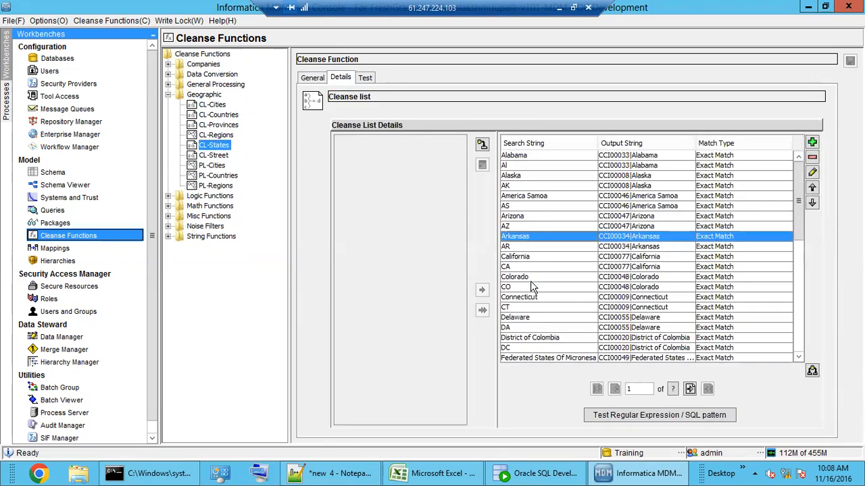
left_click(533, 278)
left_click(533, 288)
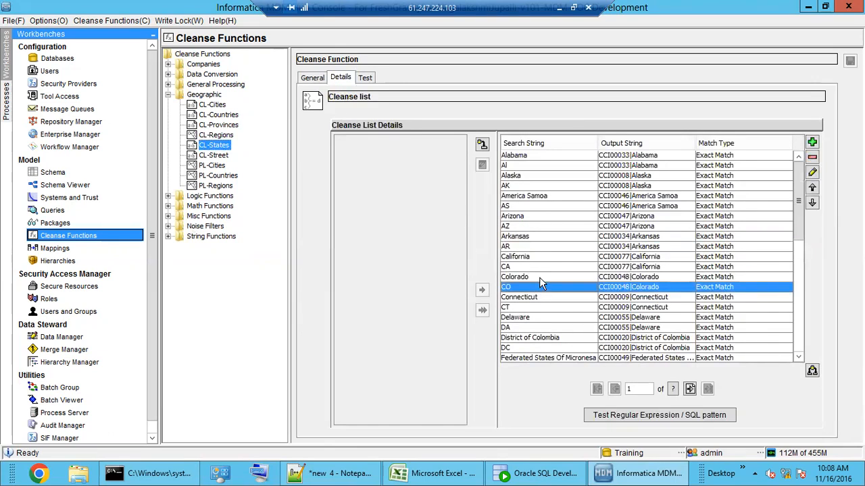
left_click(539, 277)
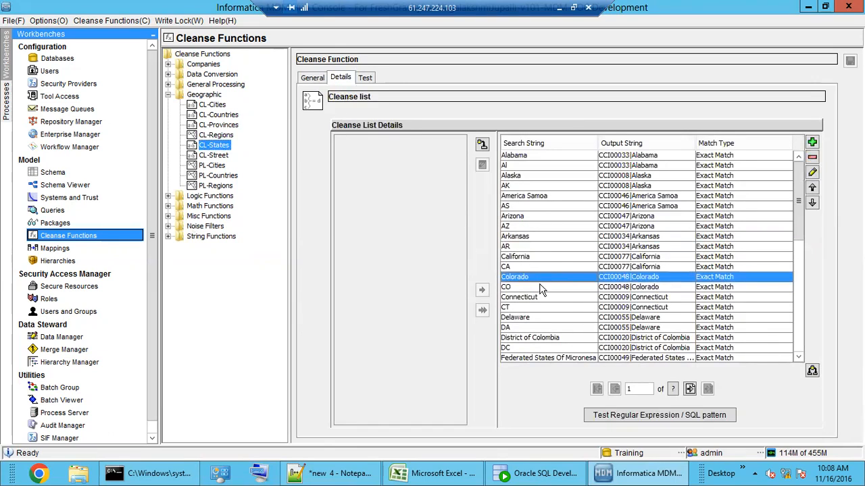
left_click(530, 329)
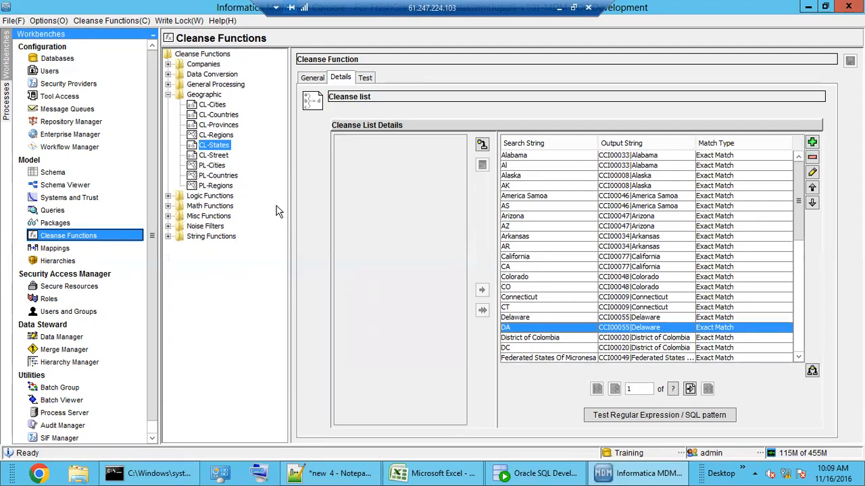
left_click(197, 96)
Step: Dismiss Geographic's add-function menu and browse the PL- and CL- Geographic function properties
right_click(197, 96)
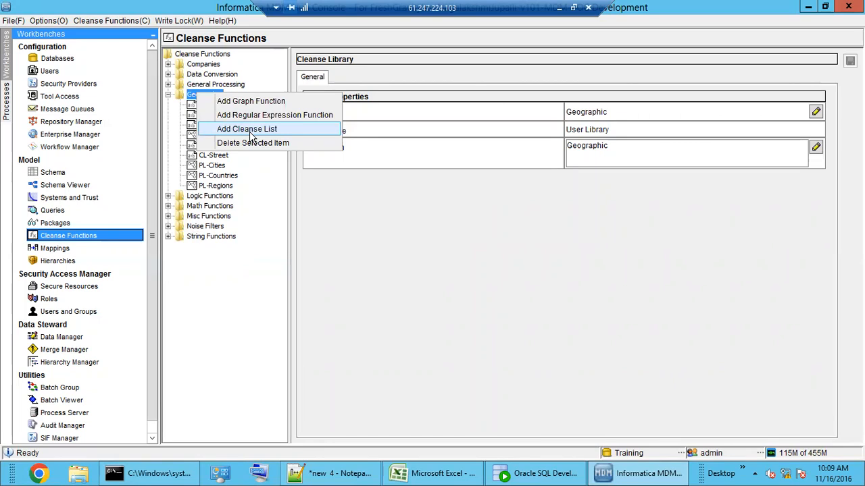
left_click(230, 185)
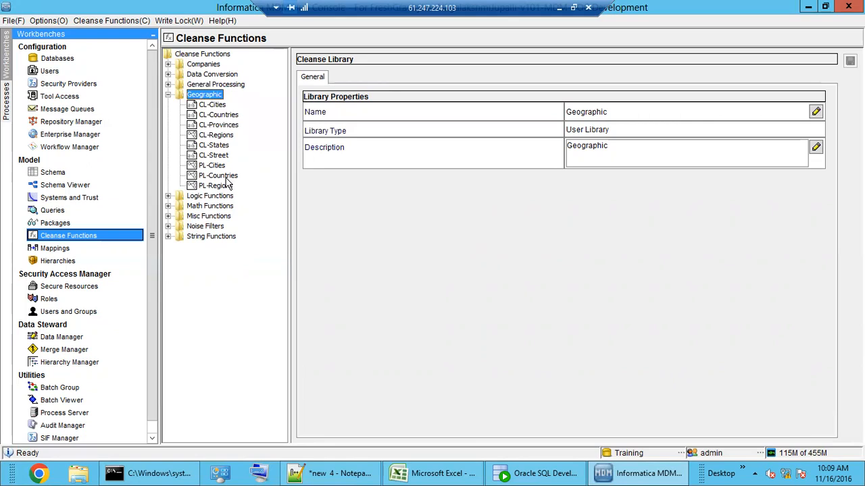
left_click(226, 186)
left_click(219, 175)
left_click(213, 165)
left_click(216, 156)
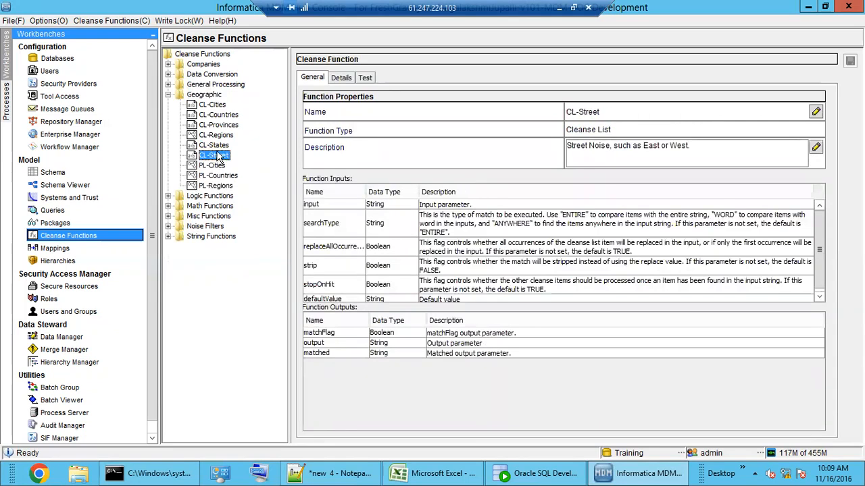
left_click(215, 136)
left_click(215, 127)
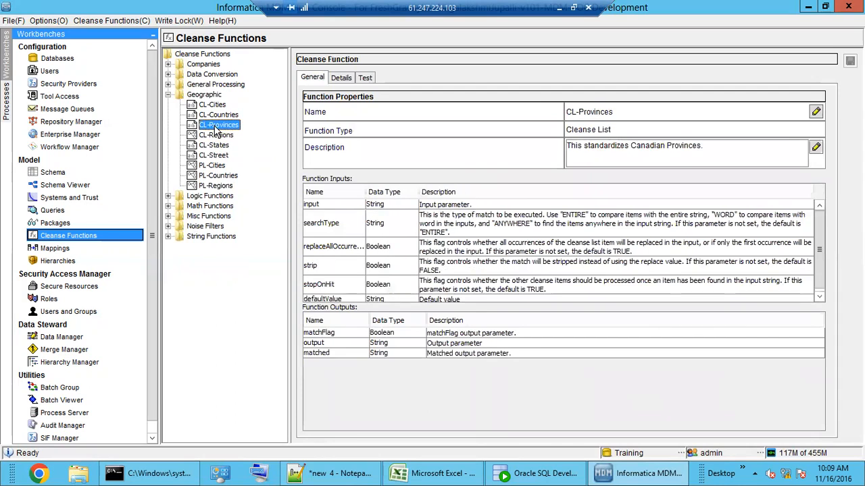
left_click(215, 116)
Step: View CL-Cities' city list, then open the PL-Cities graph diagram
left_click(212, 105)
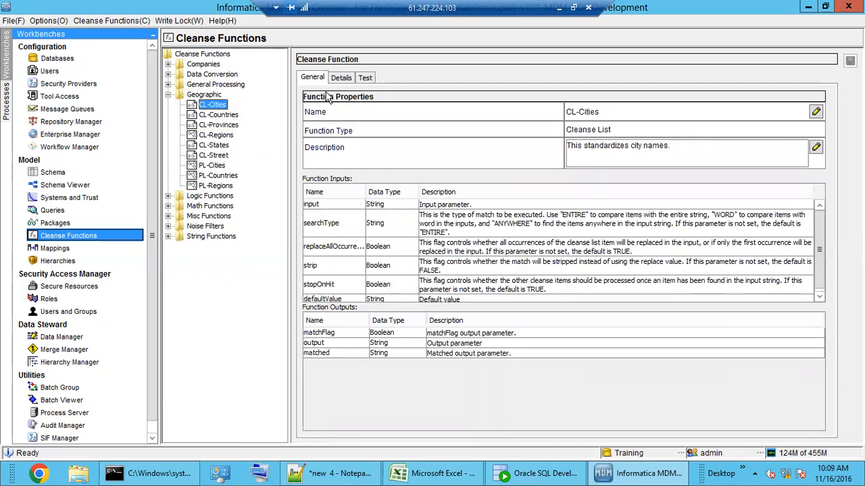
left_click(343, 78)
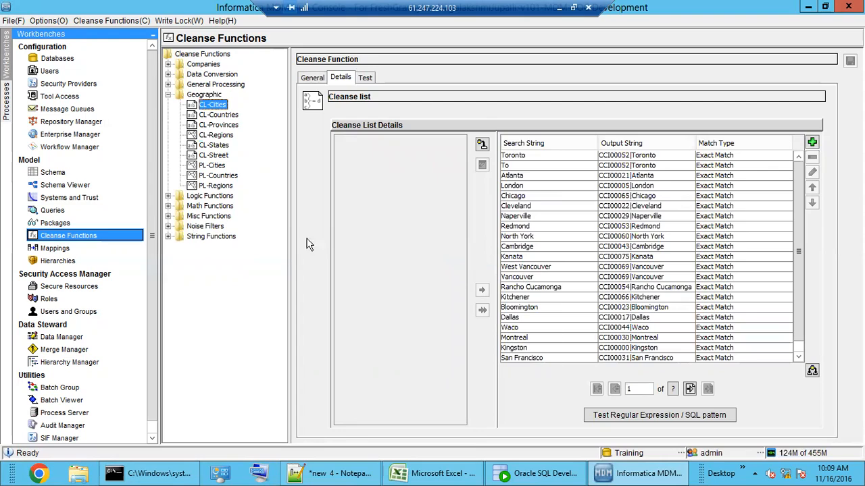
left_click(214, 166)
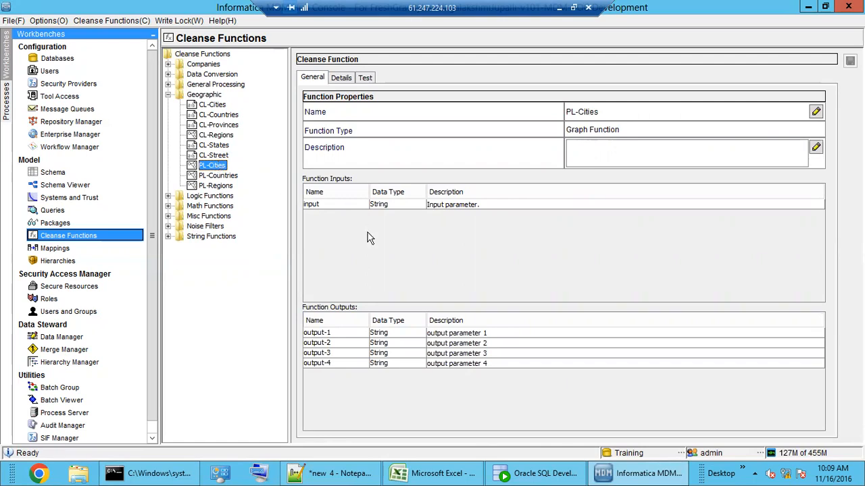
left_click(341, 78)
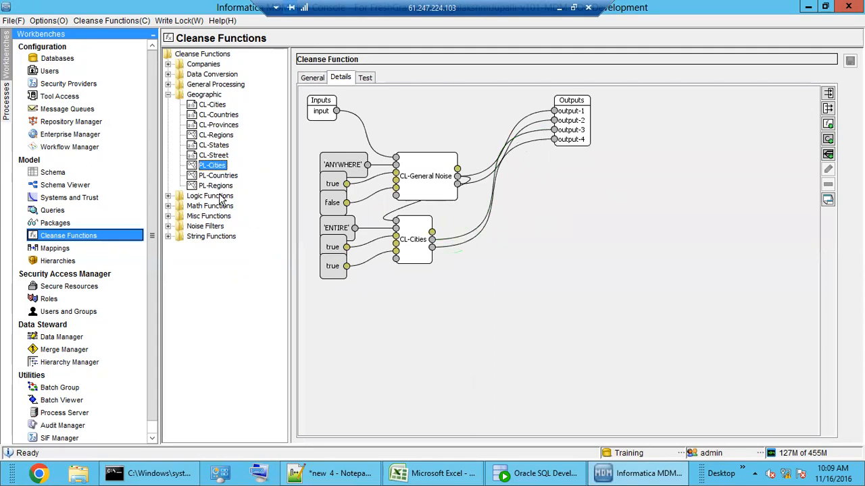
Step: Spread out the Outputs, CL-General Noise, CL-Cities and Inputs nodes on the PL-Cities canvas
left_click_drag(582, 128, 669, 174)
left_click_drag(427, 187, 446, 149)
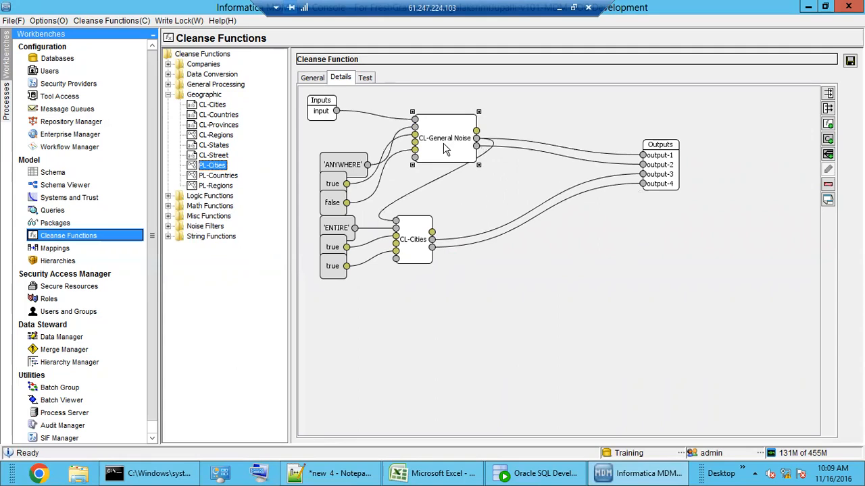
left_click_drag(423, 250, 529, 217)
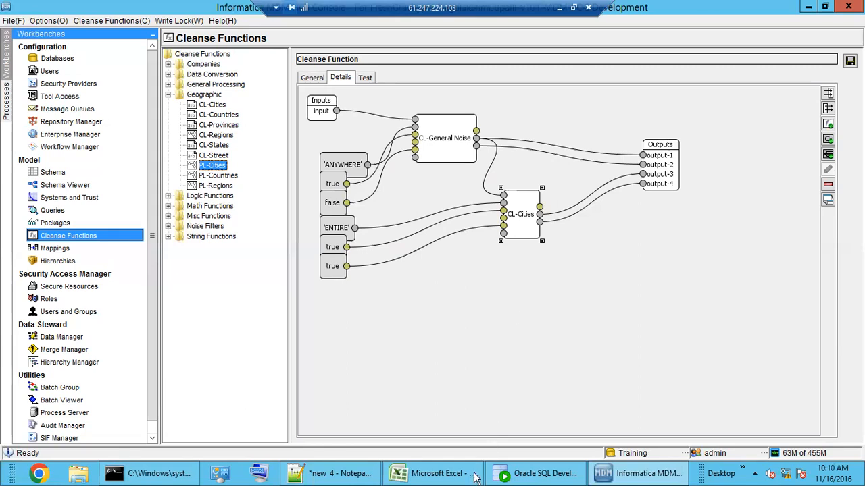
left_click(449, 146)
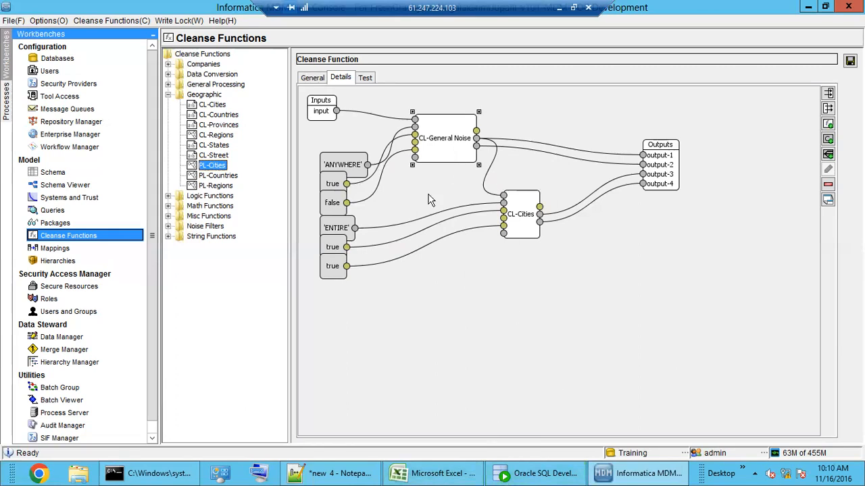
left_click_drag(445, 156, 458, 161)
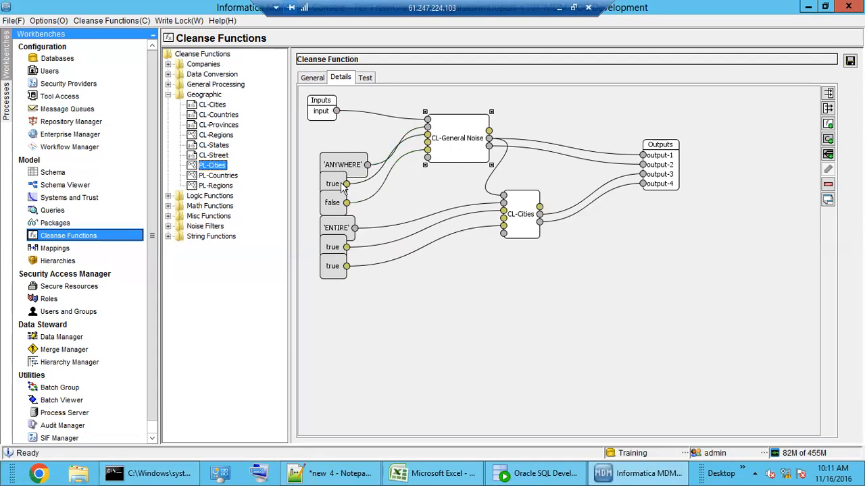
left_click(517, 223)
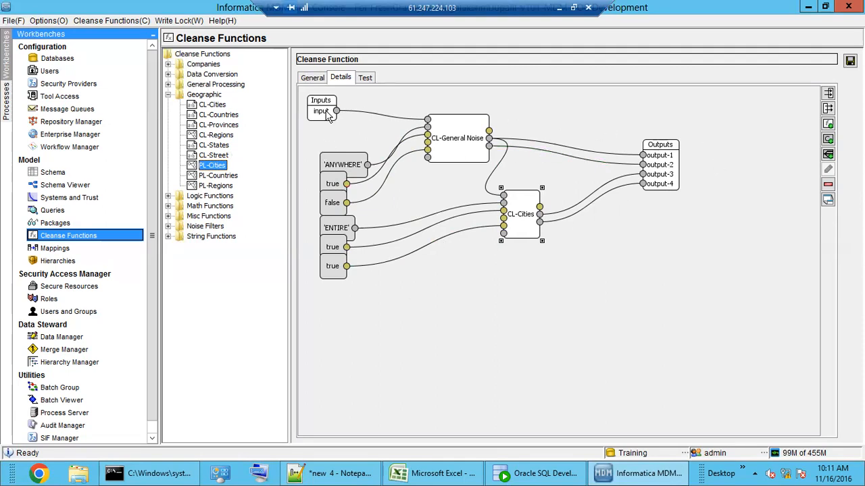
left_click_drag(329, 116, 300, 123)
Step: Review the PL-Cities outputs output-1 through output-4 and close the list unchanged
double_click(673, 169)
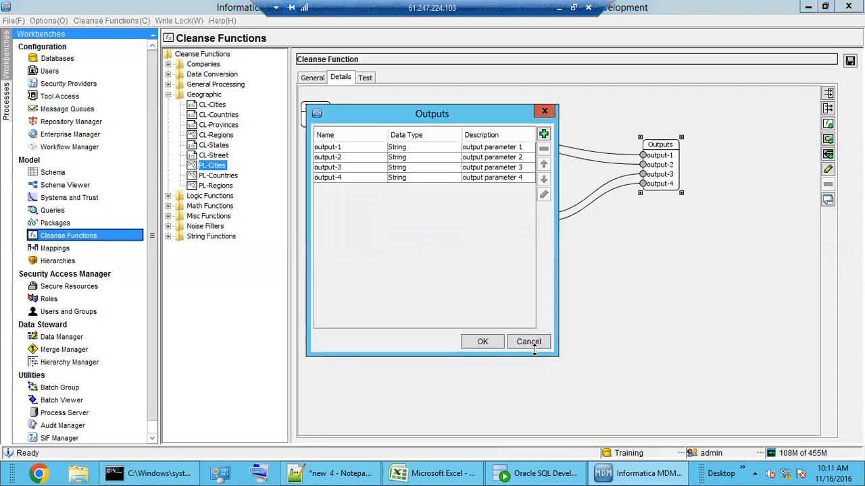
left_click(530, 343)
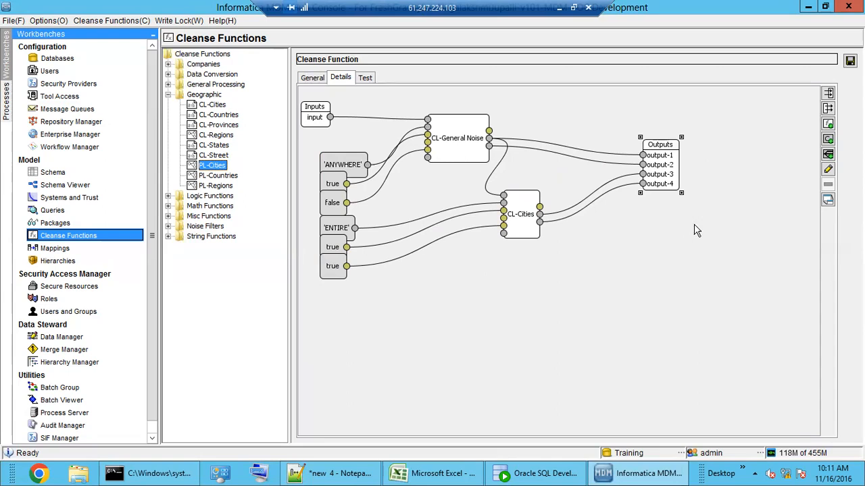
Step: Leave the PL-Cities graph discarding layout changes, then expand Logic Functions
left_click(199, 95)
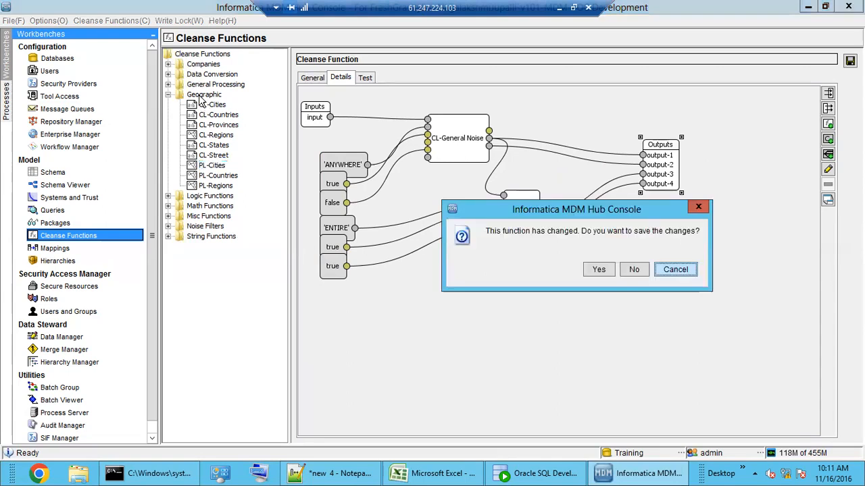
left_click(634, 270)
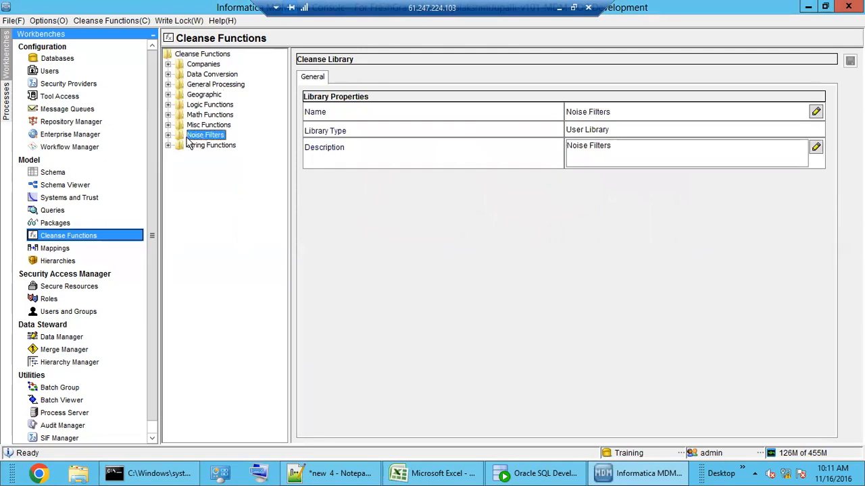
left_click(203, 95)
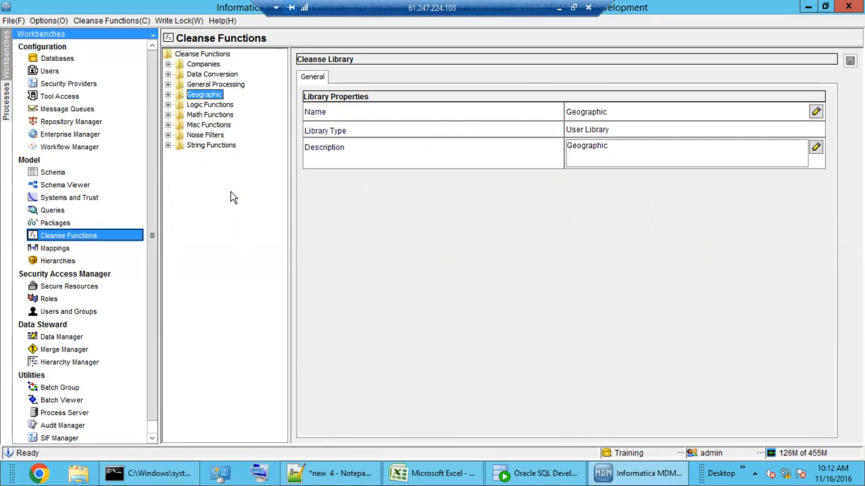
left_click(208, 105)
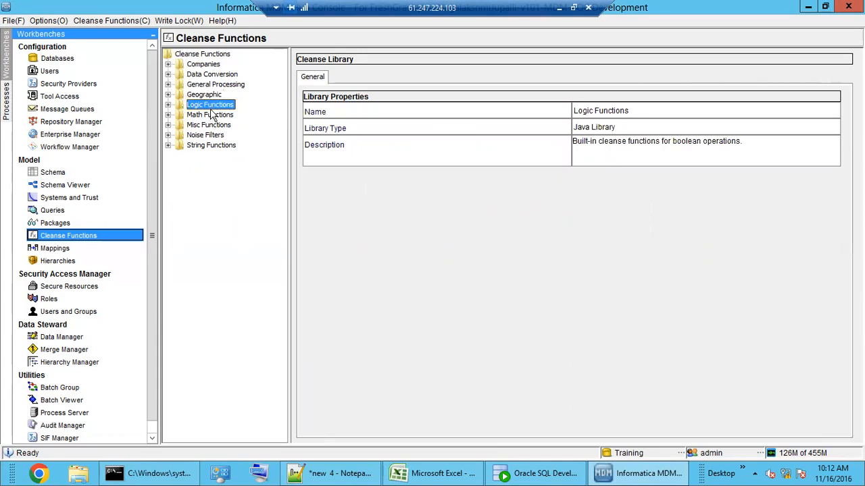
double_click(210, 106)
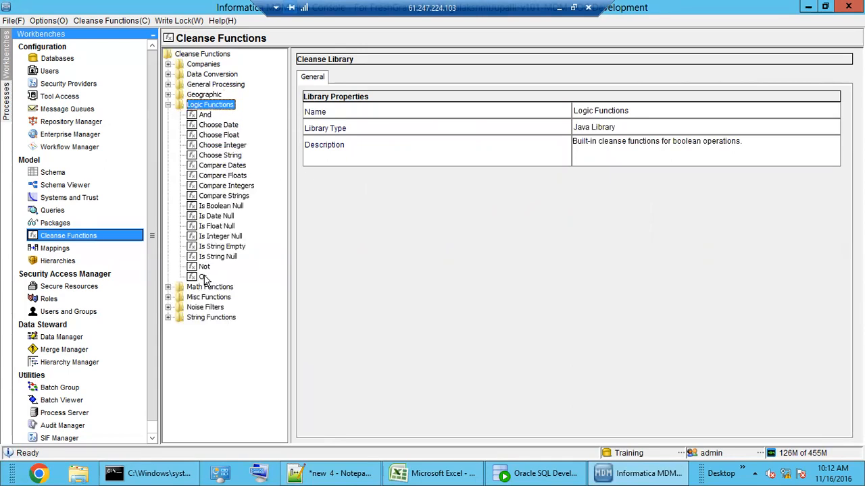
Step: Review And, Or, Not, Is String Null, Is Integer Null, Compare Strings and Compare Dates
left_click(205, 116)
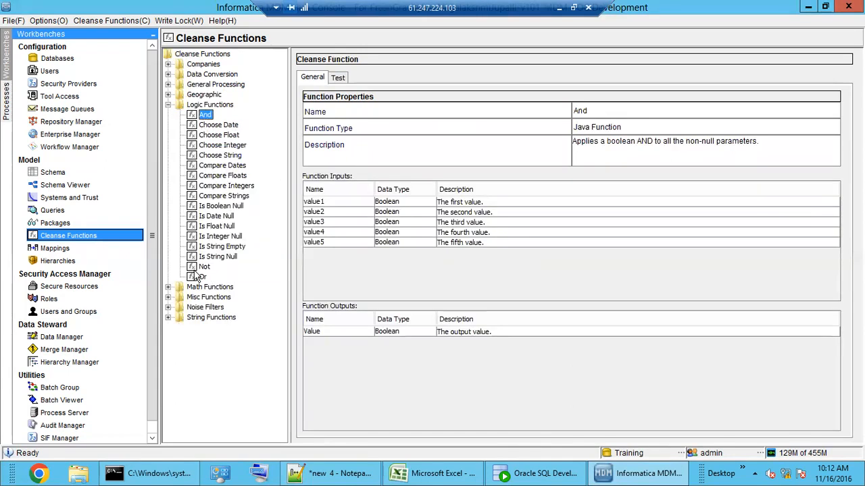
left_click(204, 277)
left_click(203, 268)
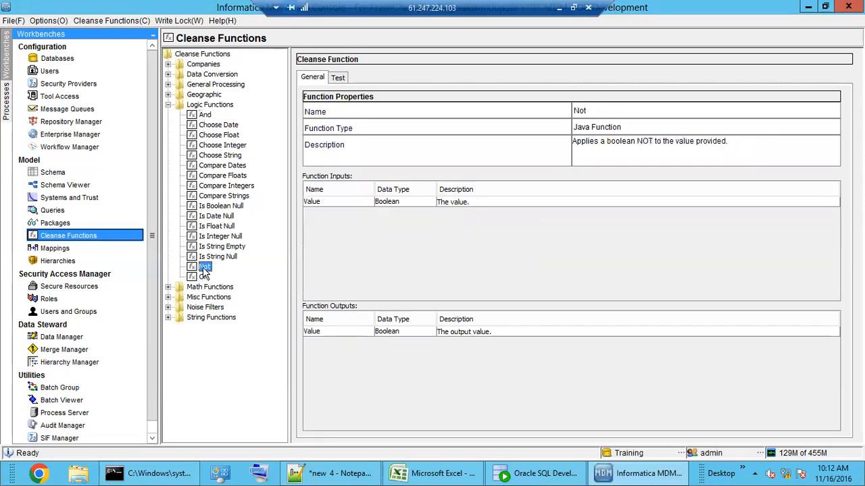
left_click(218, 258)
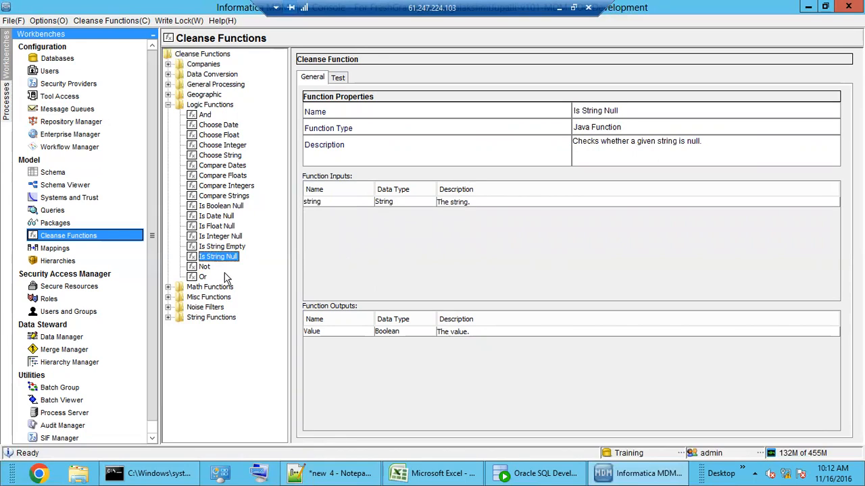
left_click(204, 114)
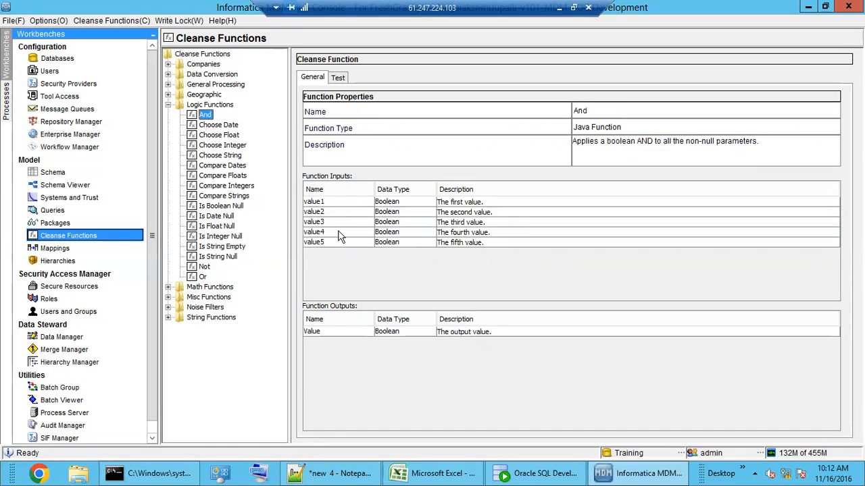
left_click(203, 276)
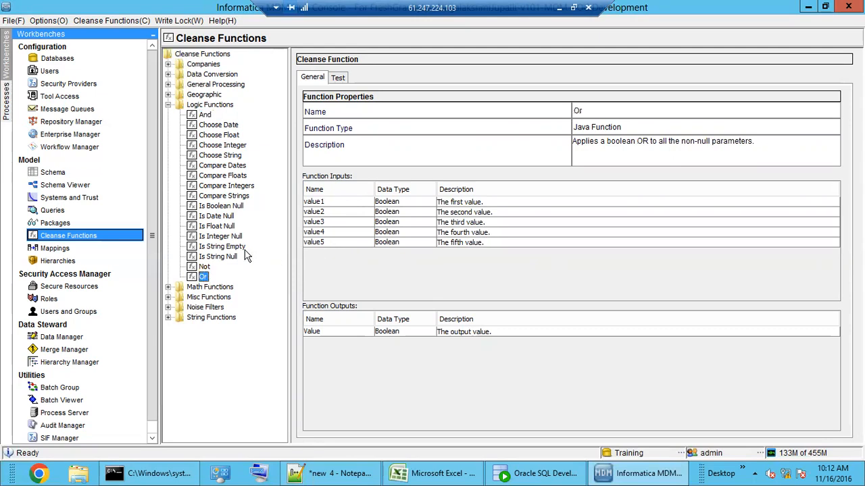
left_click(226, 237)
left_click(226, 196)
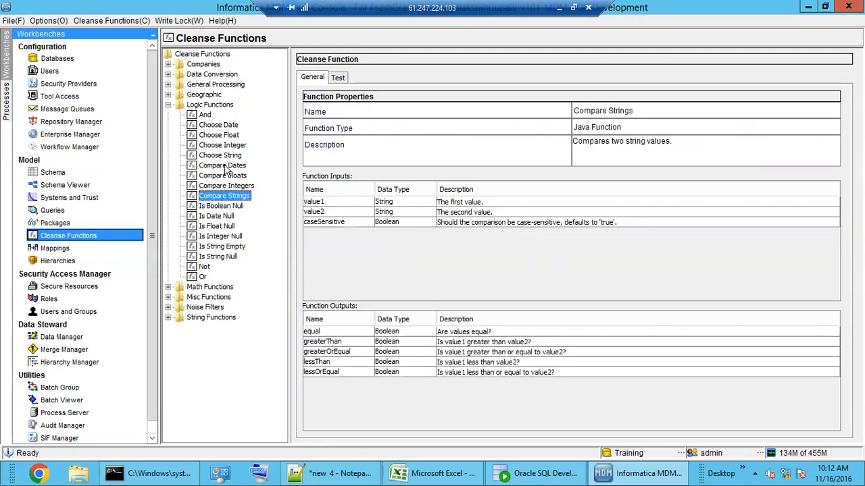
left_click(227, 167)
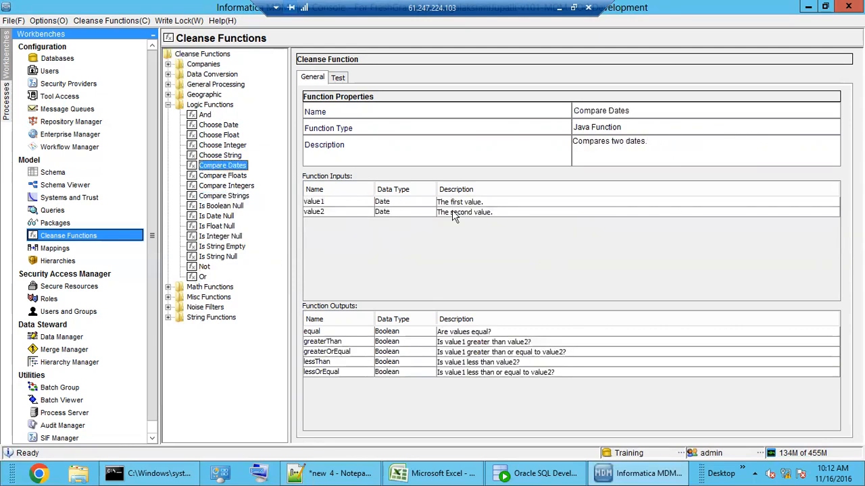
double_click(199, 105)
Step: Browse the Math Functions library's Add Floats, Add Integers, Divide Floats, Ceiling and Floor functions, then collapse it
left_click(208, 115)
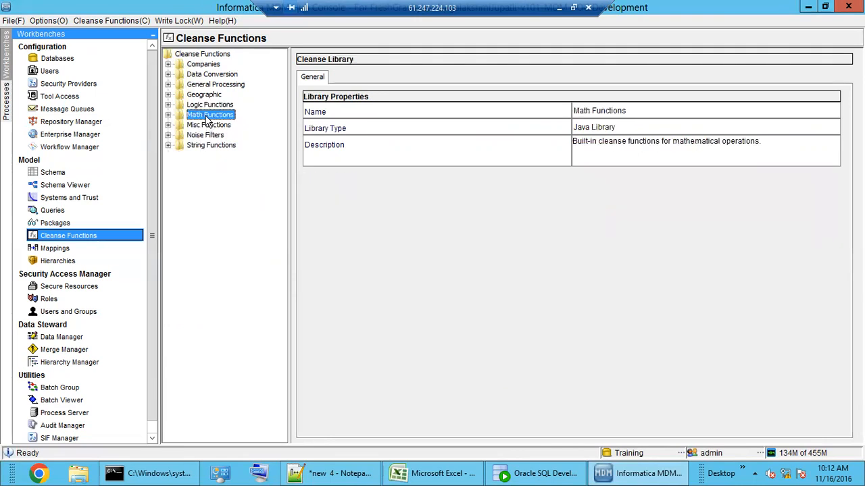
double_click(208, 116)
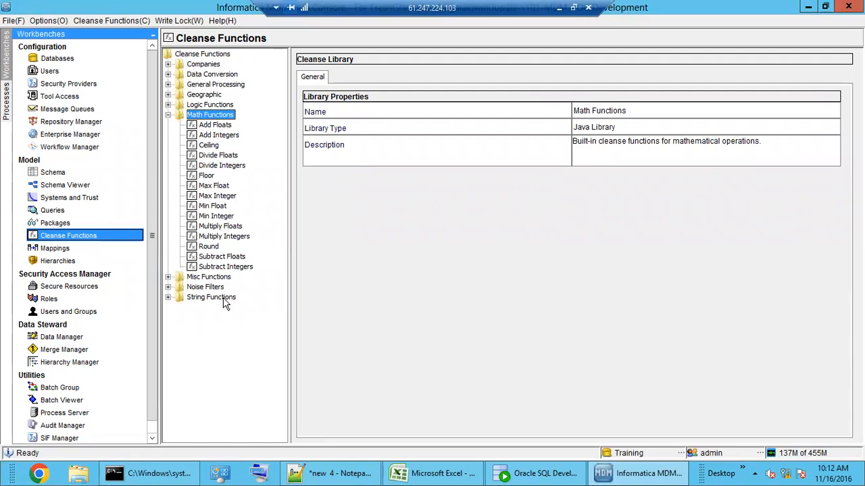
left_click(215, 125)
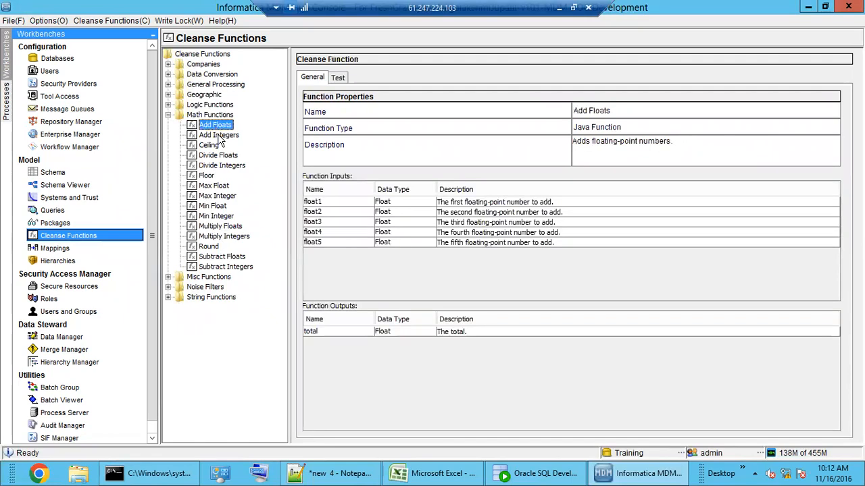
left_click(219, 136)
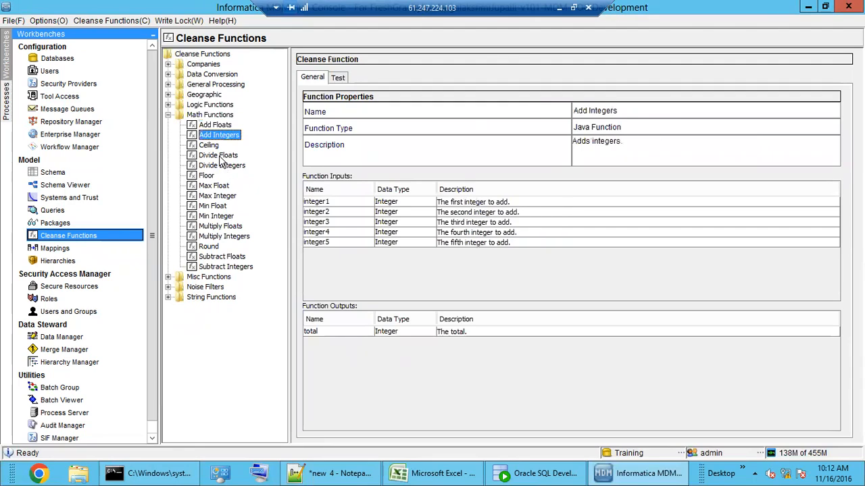
left_click(214, 152)
left_click(211, 145)
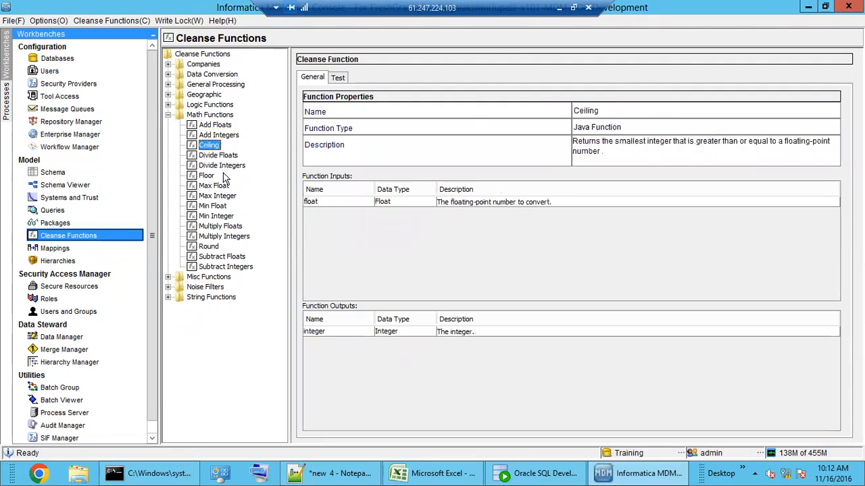
left_click(207, 176)
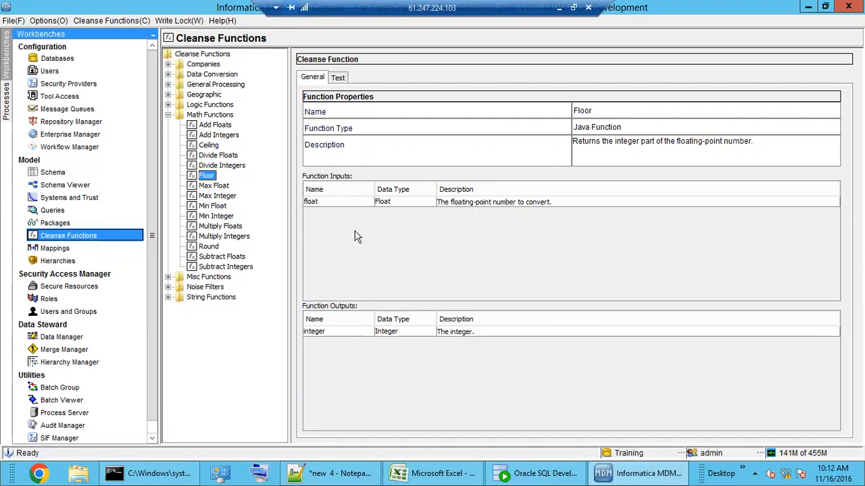
double_click(208, 116)
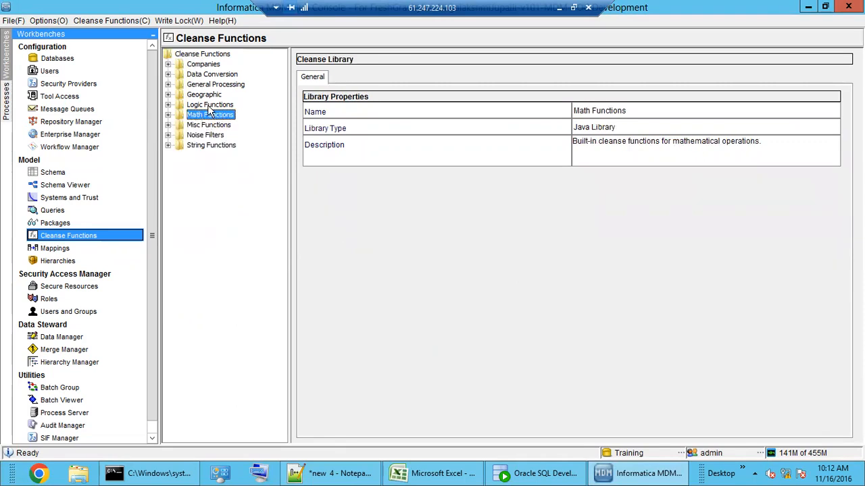
Step: Show the Companies library details and expand the Data Conversion library
left_click(203, 68)
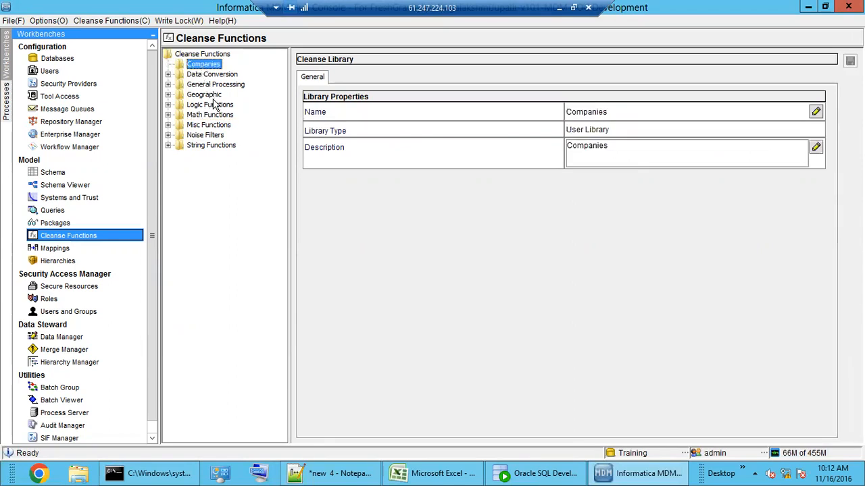
left_click(209, 77)
double_click(208, 79)
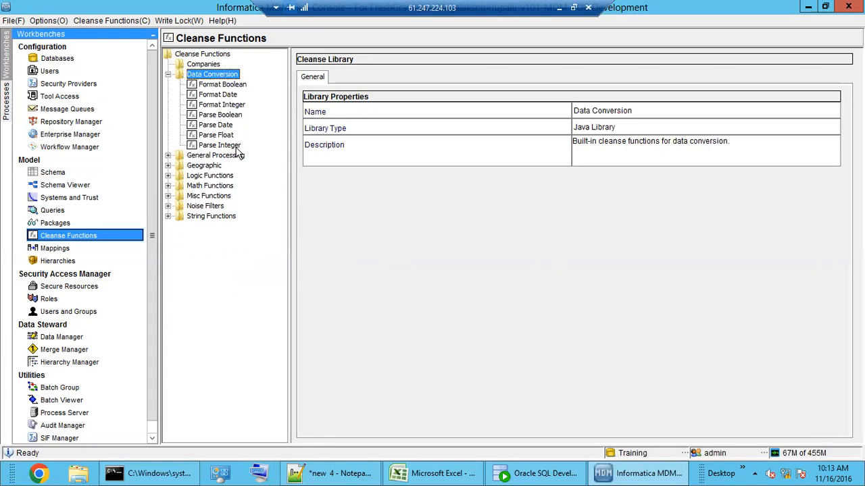
Step: Review Format Date, Format Integer, Parse Date, Parse Integer and Parse Float, then show General Processing details
left_click(218, 127)
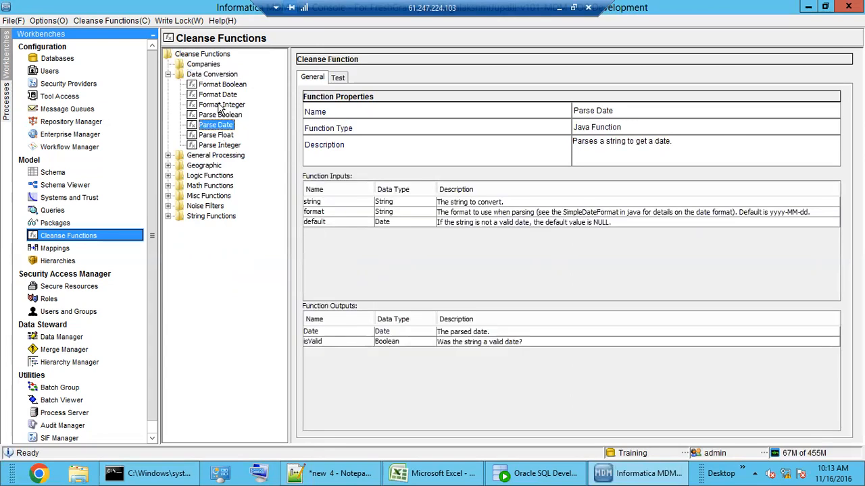
left_click(219, 106)
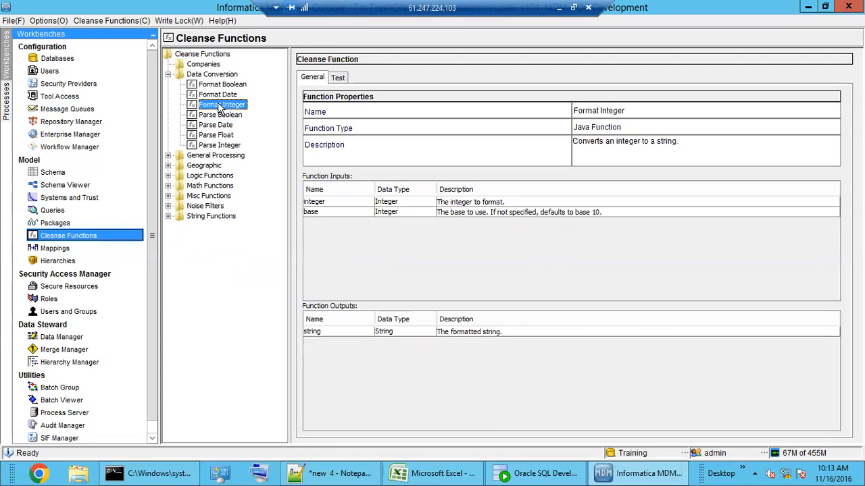
left_click(219, 96)
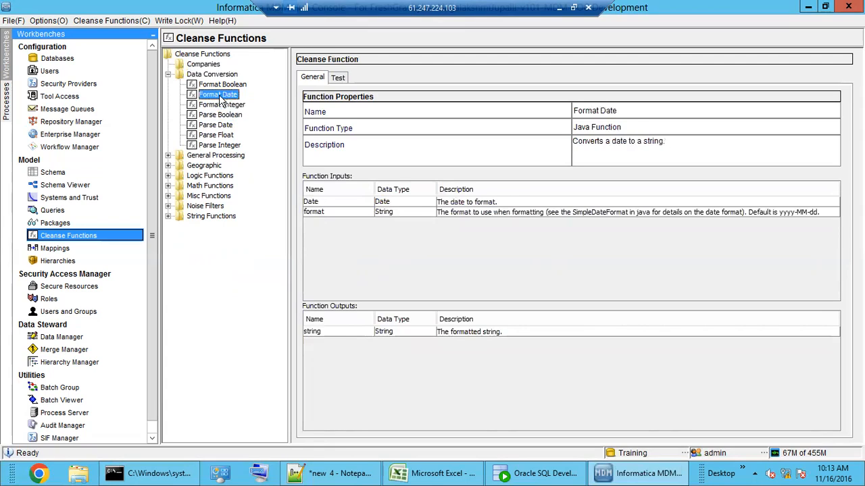
left_click(221, 144)
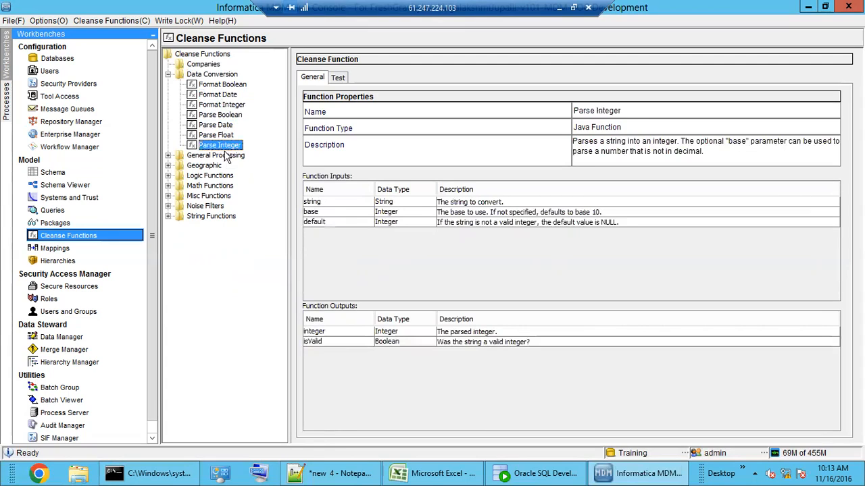
left_click(221, 125)
left_click(222, 135)
double_click(206, 75)
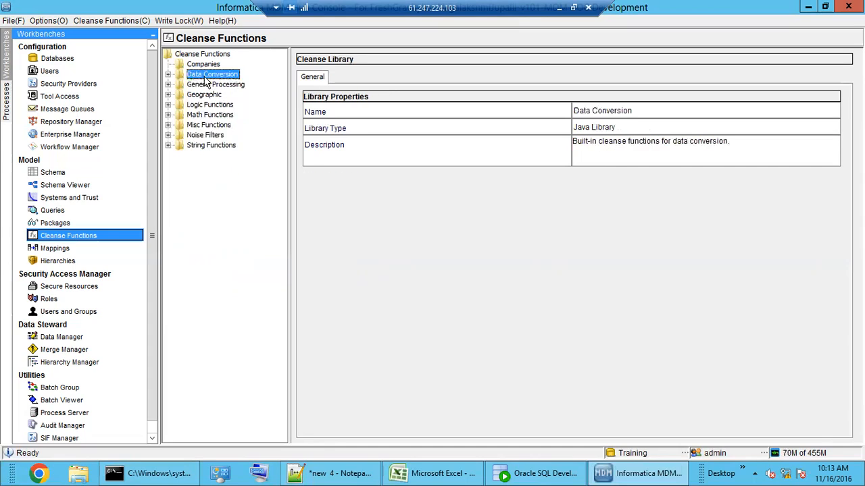
left_click(216, 84)
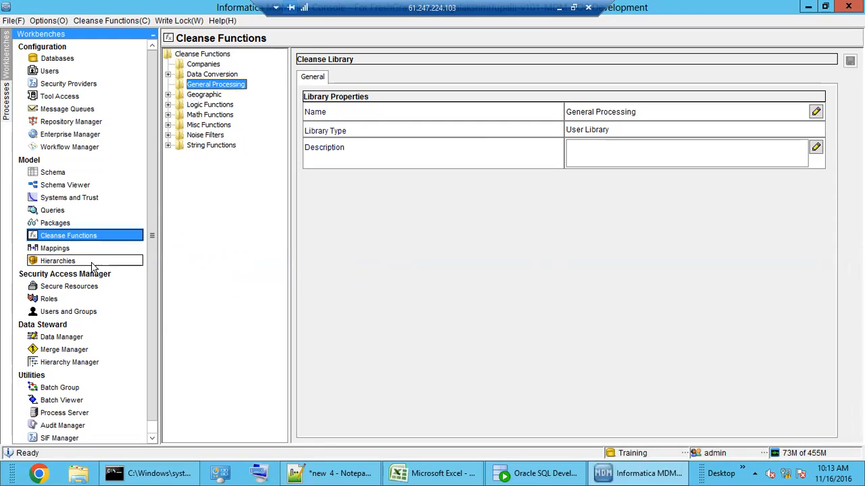
Step: Shift the Read Database node up and right in the M_EDW_CUST mapping, answering the save-changes prompt
left_click(64, 250)
left_click_drag(530, 298, 568, 272)
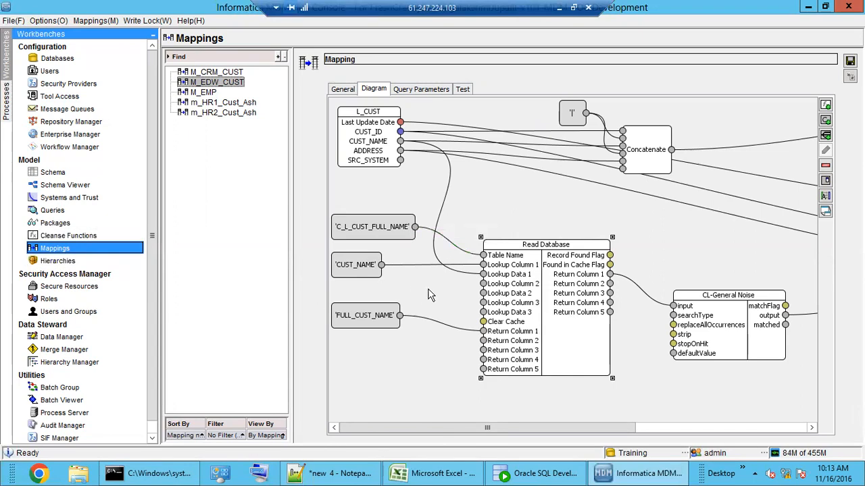
left_click(82, 239)
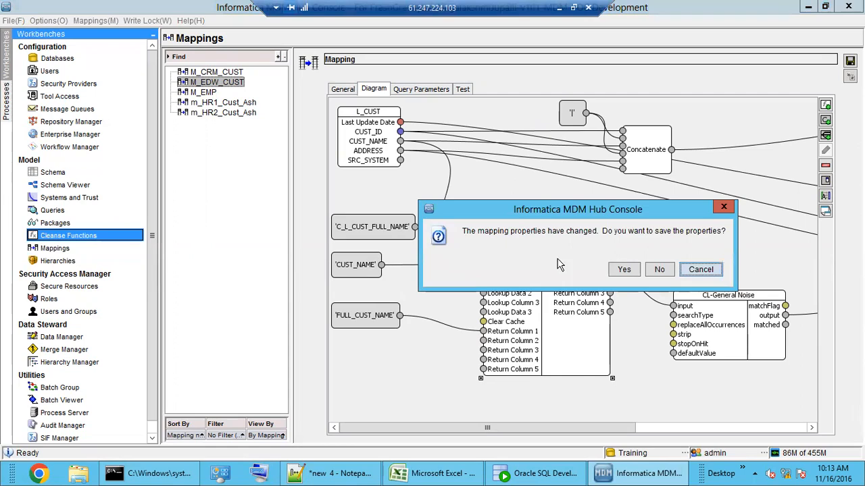
left_click(653, 270)
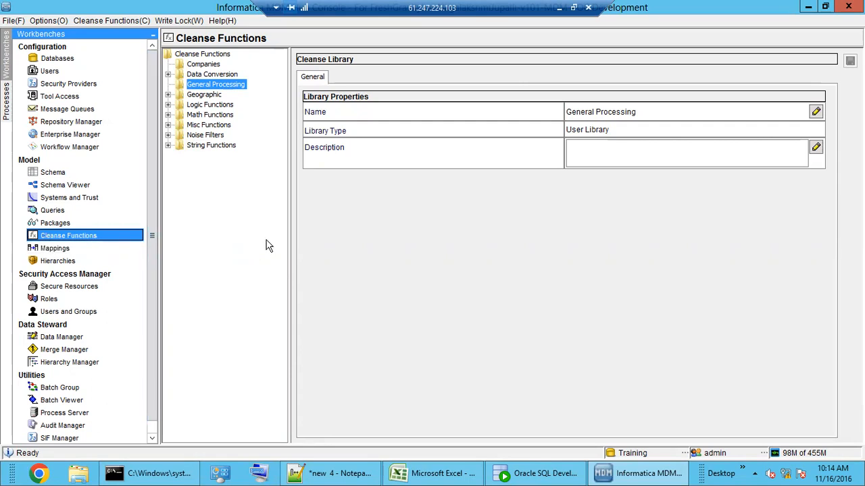
left_click(62, 249)
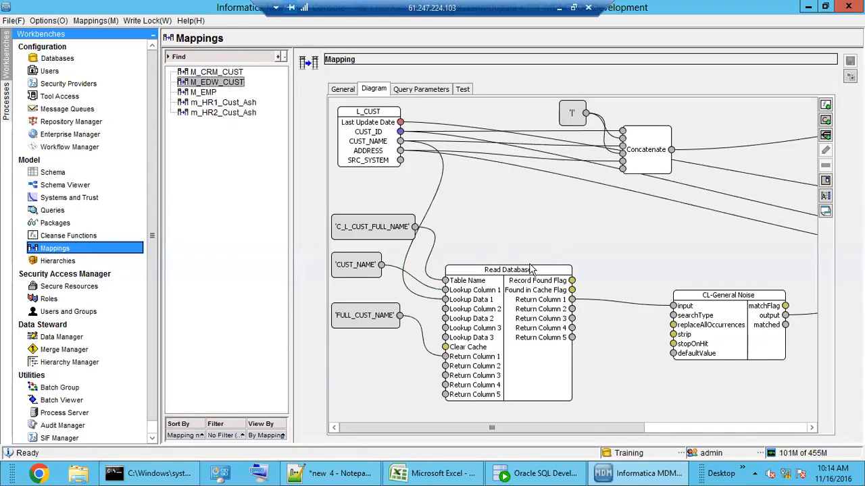
left_click_drag(543, 302, 567, 277)
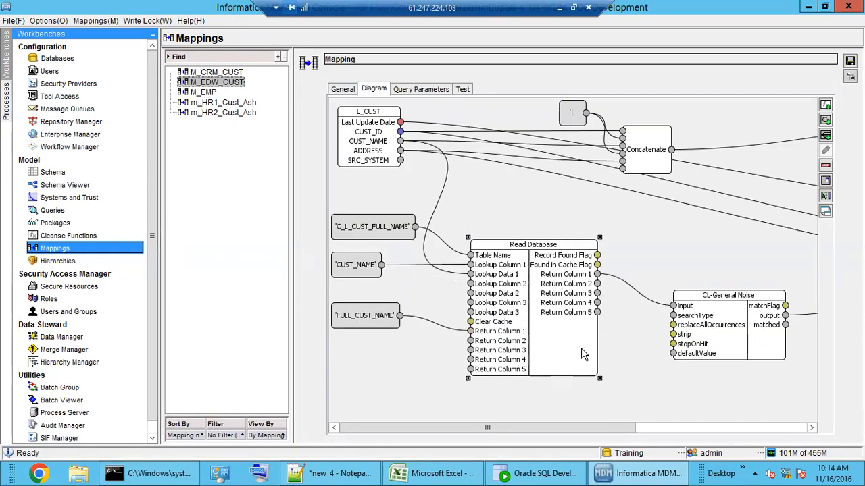